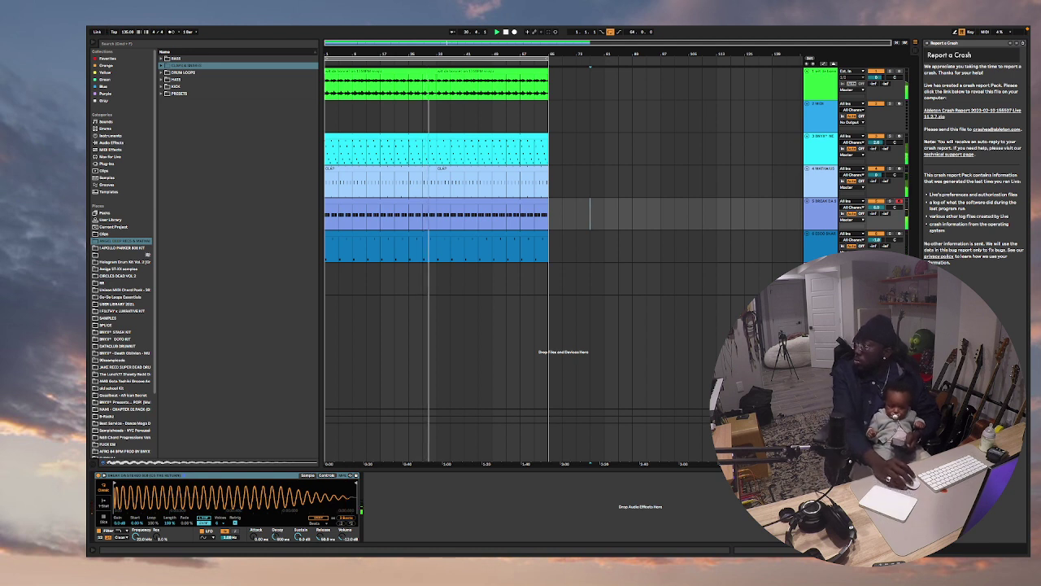
mouse_move(997, 51)
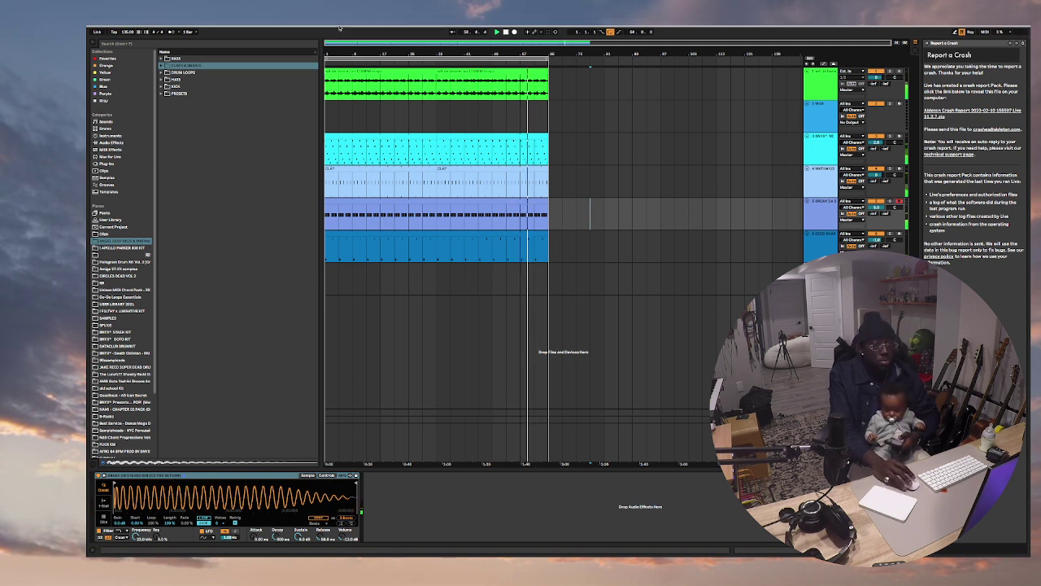
left_click(105, 39)
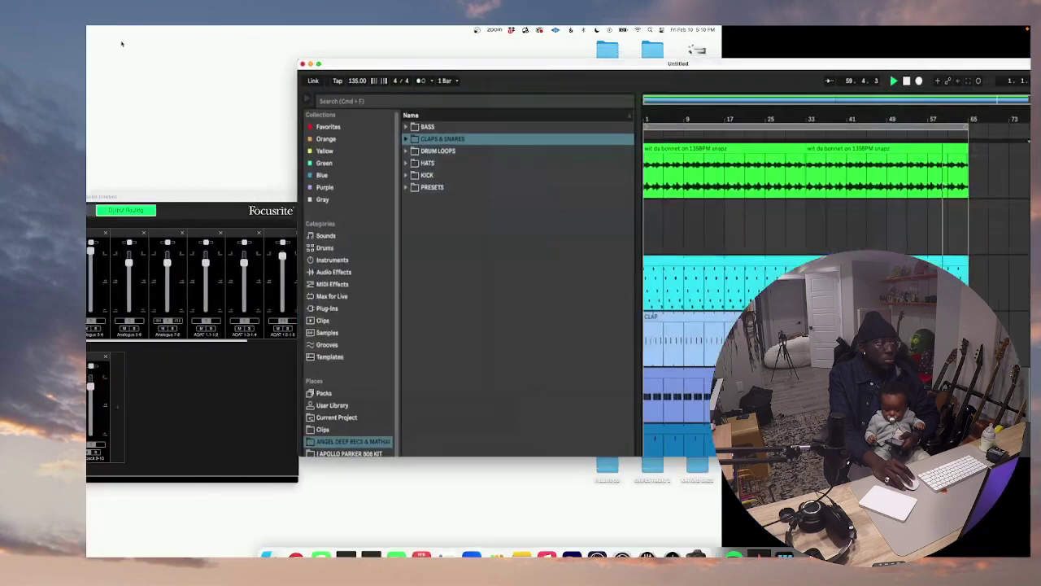
left_click_drag(465, 69, 377, 47)
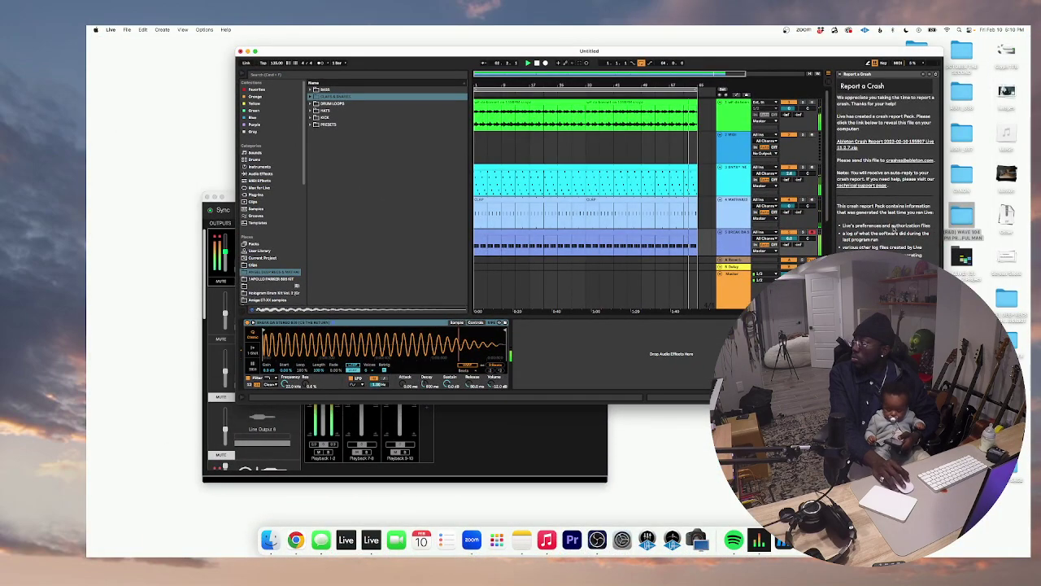
left_click(1004, 152)
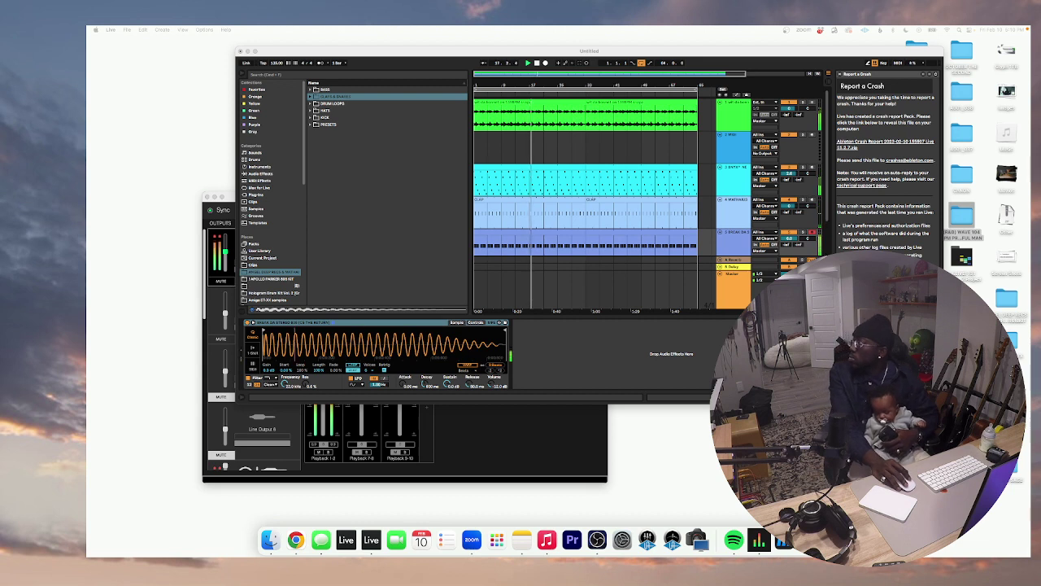
key("super+Tab")
key("super+Tab")
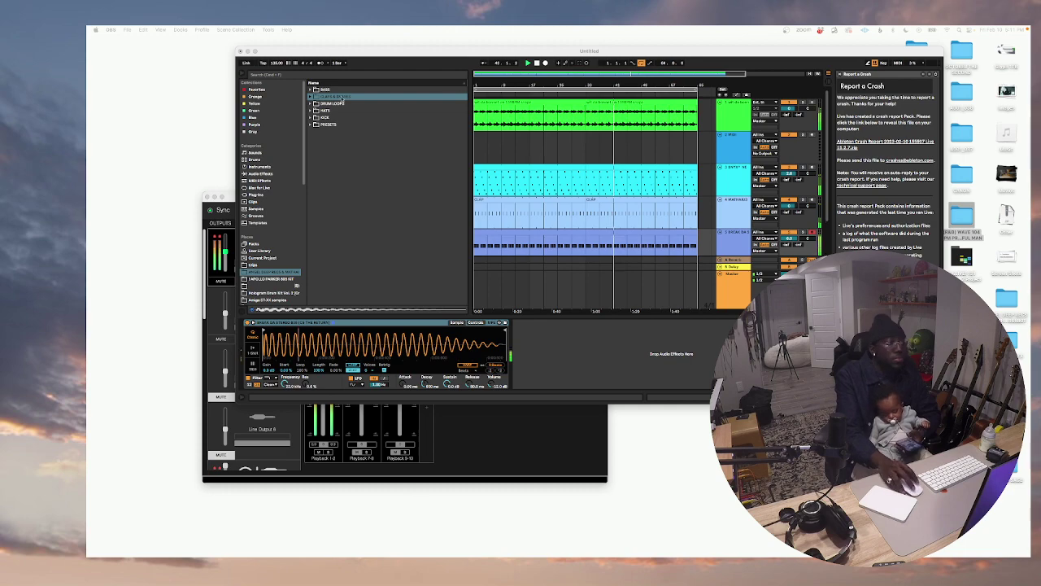
left_click(255, 51)
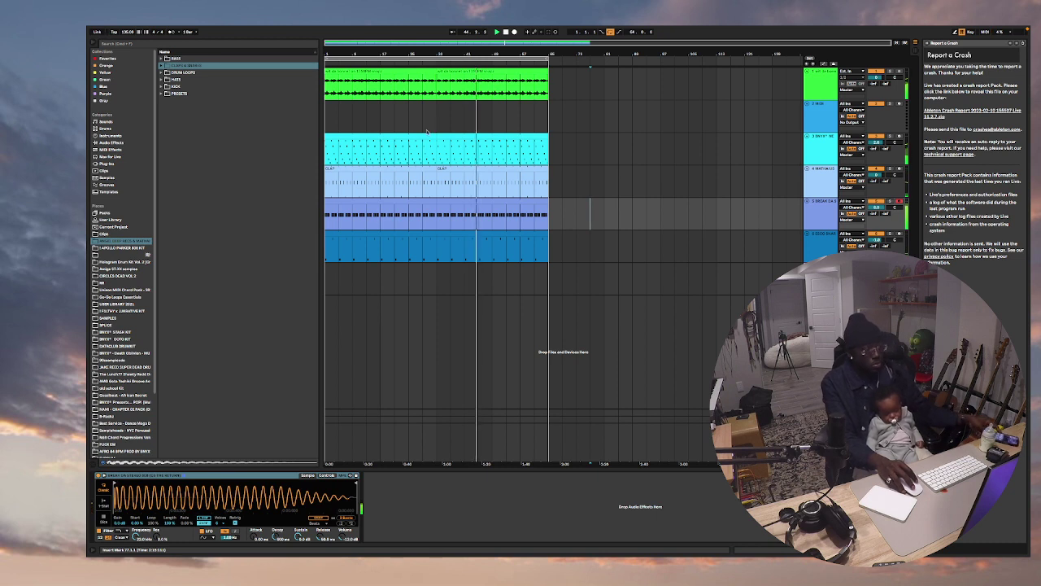
left_click(618, 244)
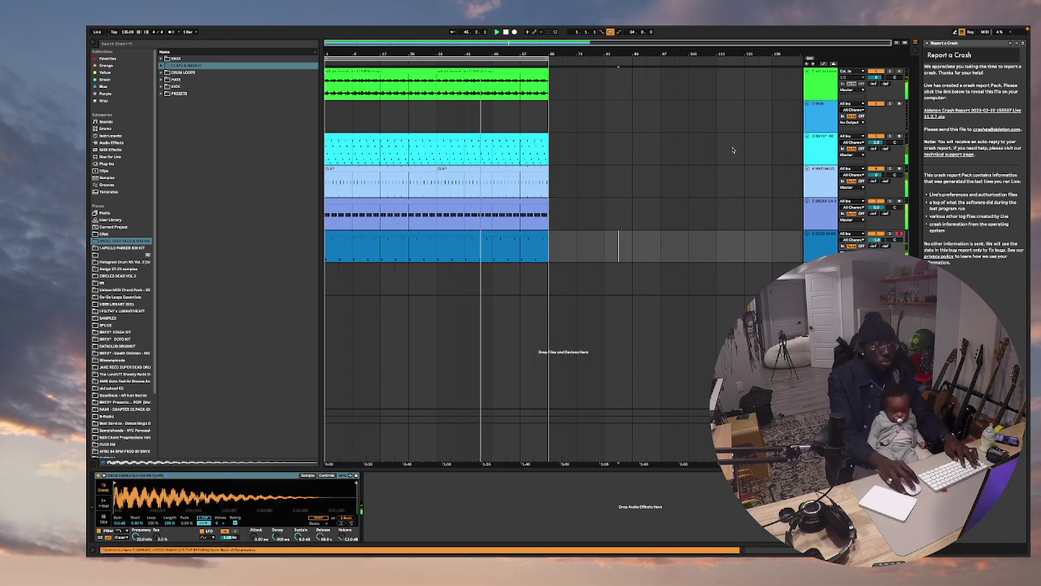
left_click(843, 116)
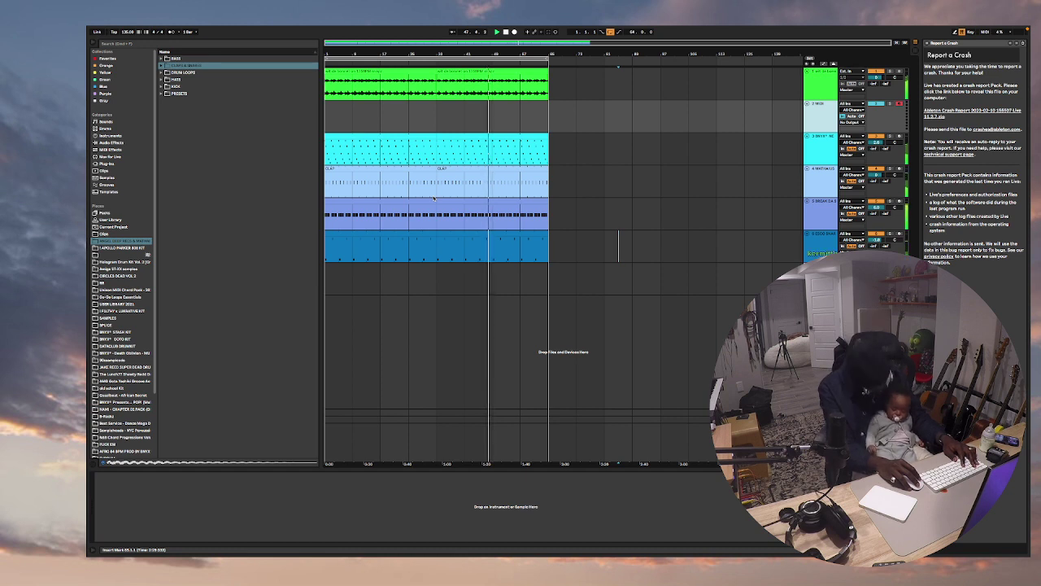
left_click(122, 143)
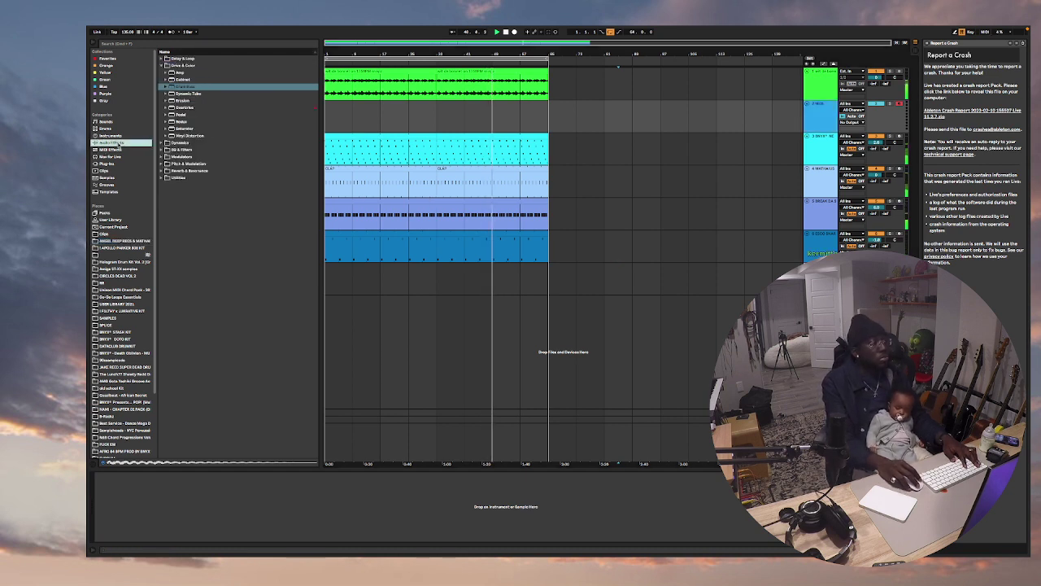
left_click(461, 169)
Search the browser for "my call" and expand the MY CALL TO YOU Live set to list its tracks.
key("super+f")
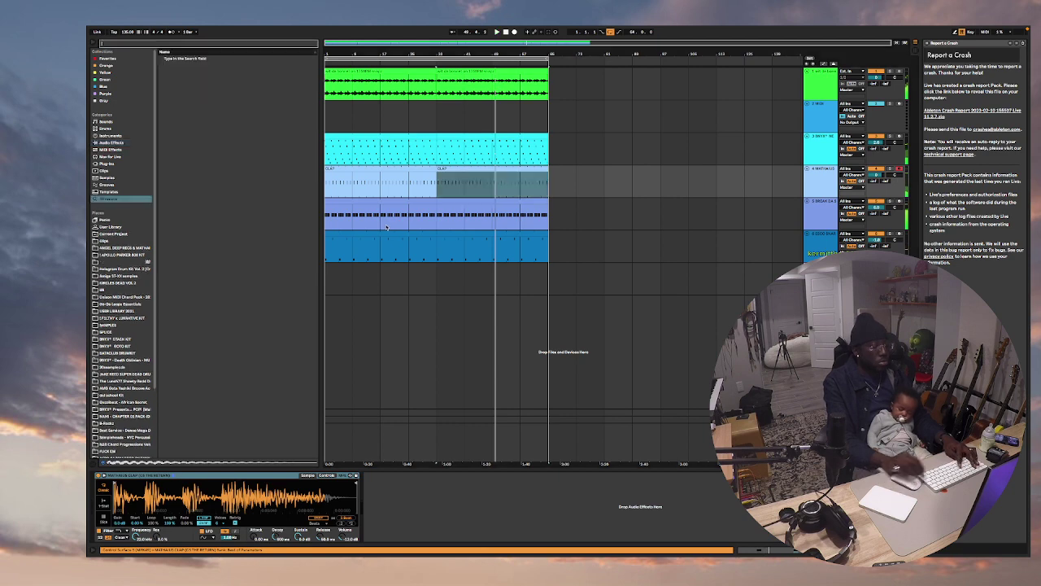
type("msmy call")
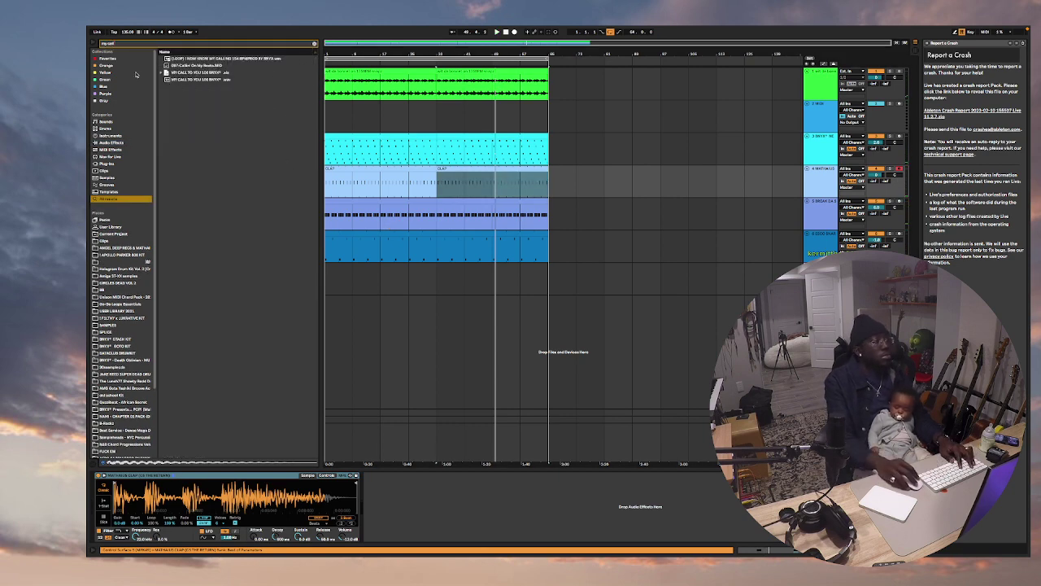
left_click(160, 73)
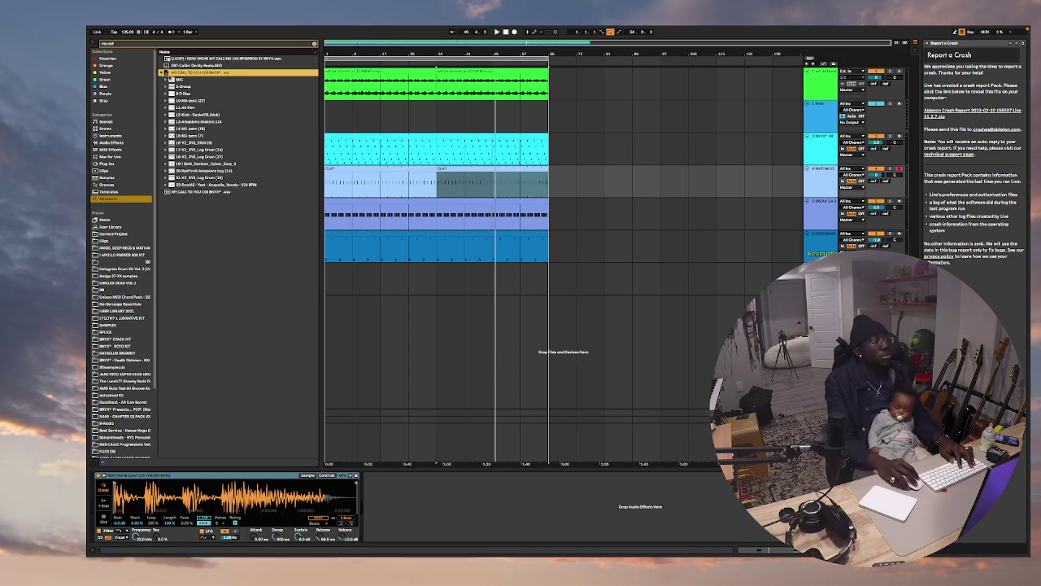
Import the five consecutive tracks from the first to the last Log Drum track of the set into the arrangement's empty area.
left_click(222, 157)
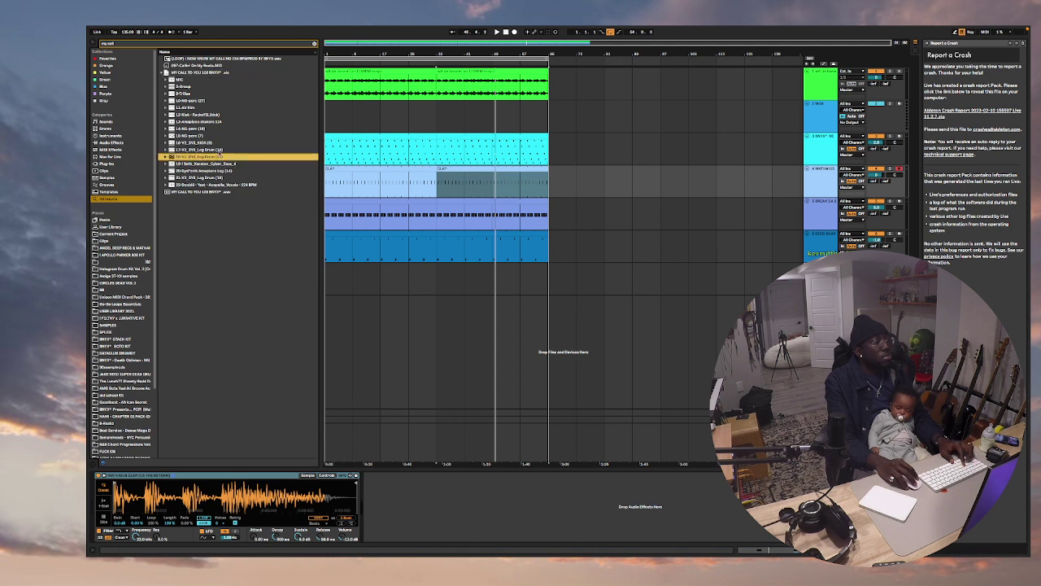
left_click(218, 151)
left_click(220, 178, "shift")
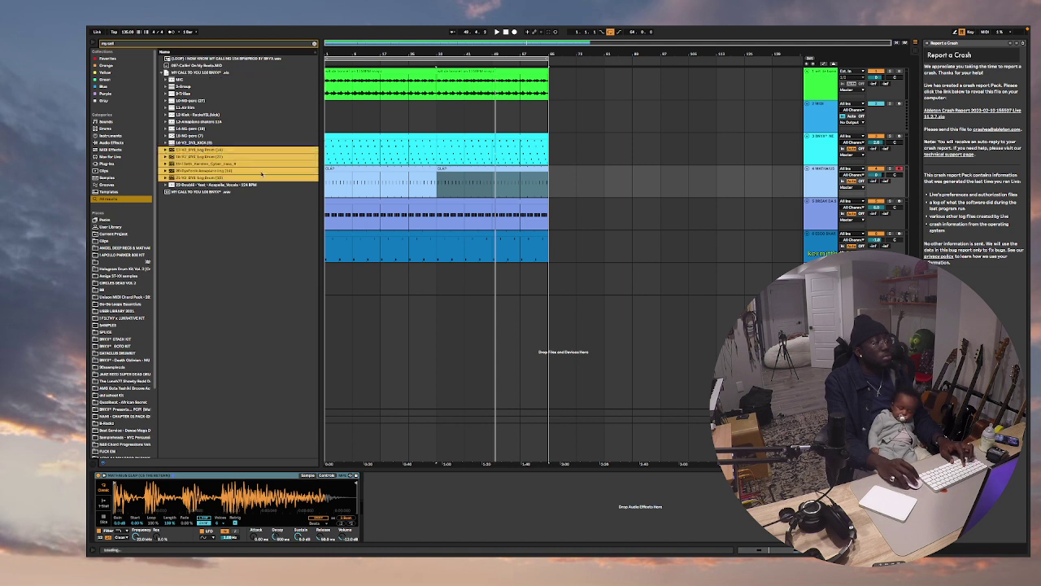
left_click_drag(374, 314, 663, 402)
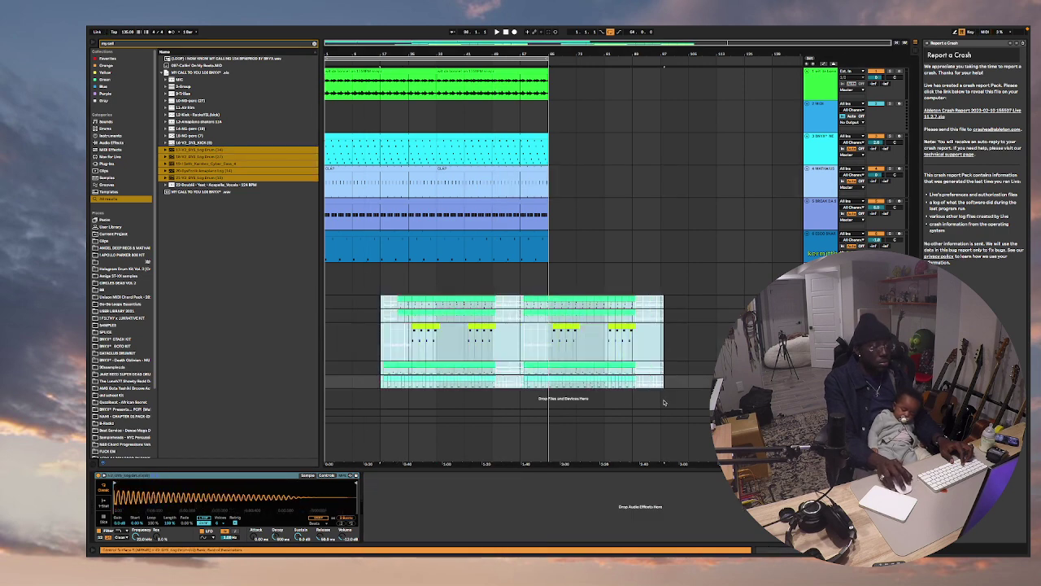
Delete all clips on the imported tracks and remove the tall imported Cyber synth track.
key("Delete")
left_click(689, 342)
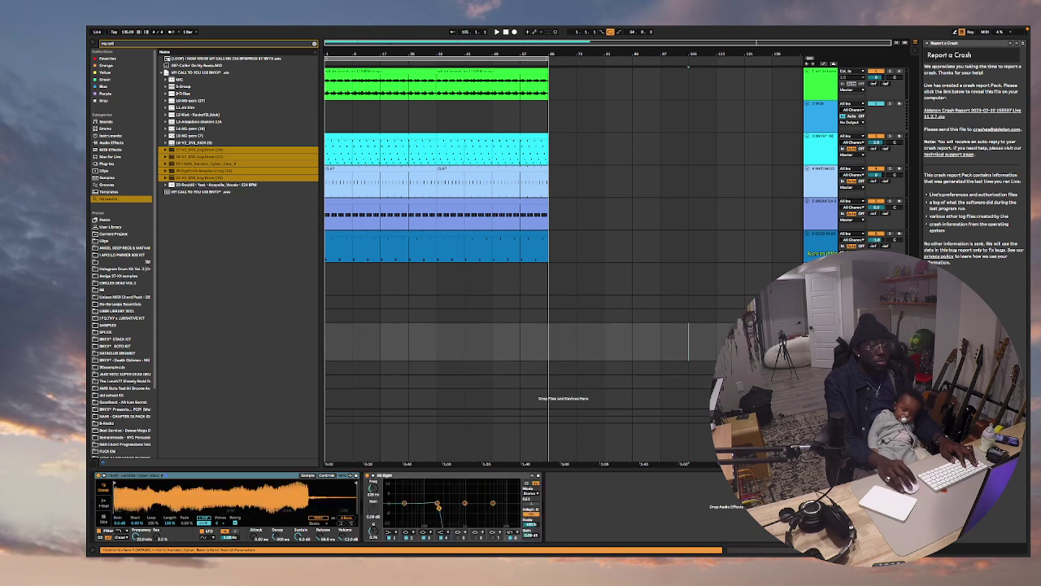
key("Delete")
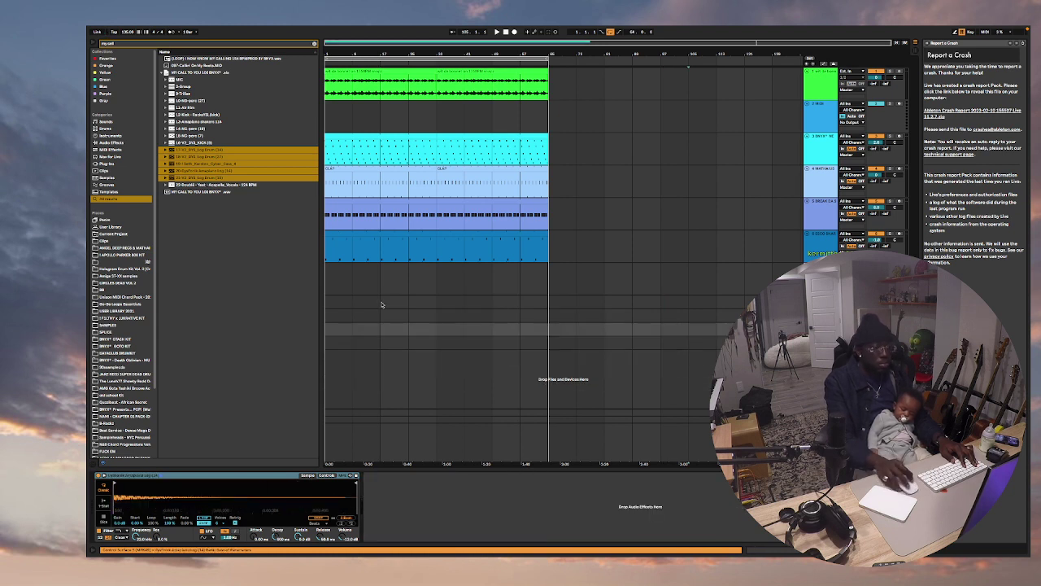
Insert an empty one-bar MIDI clip at bar 5 on the first imported log drum track during playback.
left_click(332, 304)
key("space")
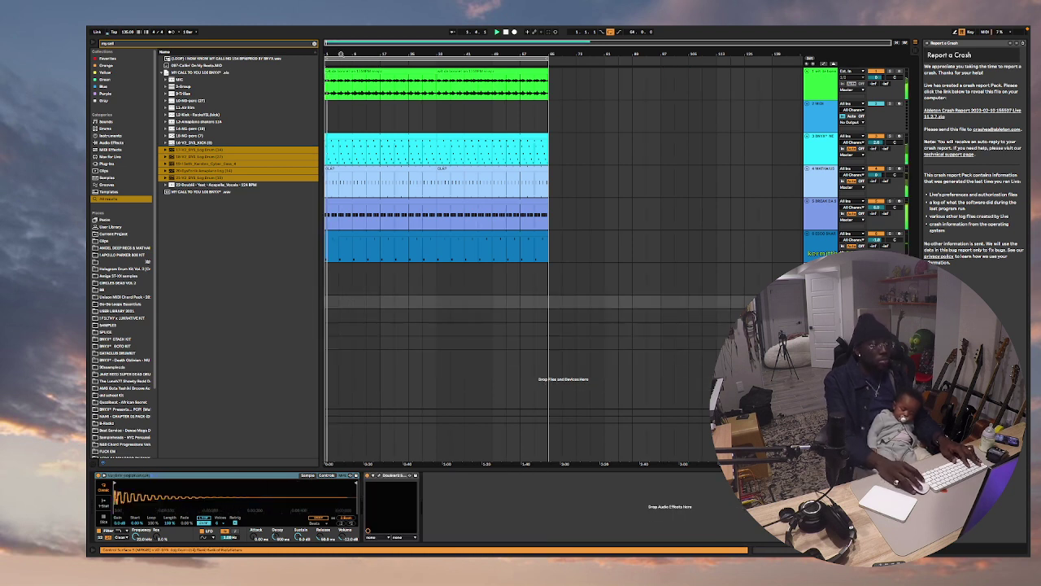
left_click_drag(326, 42, 341, 307)
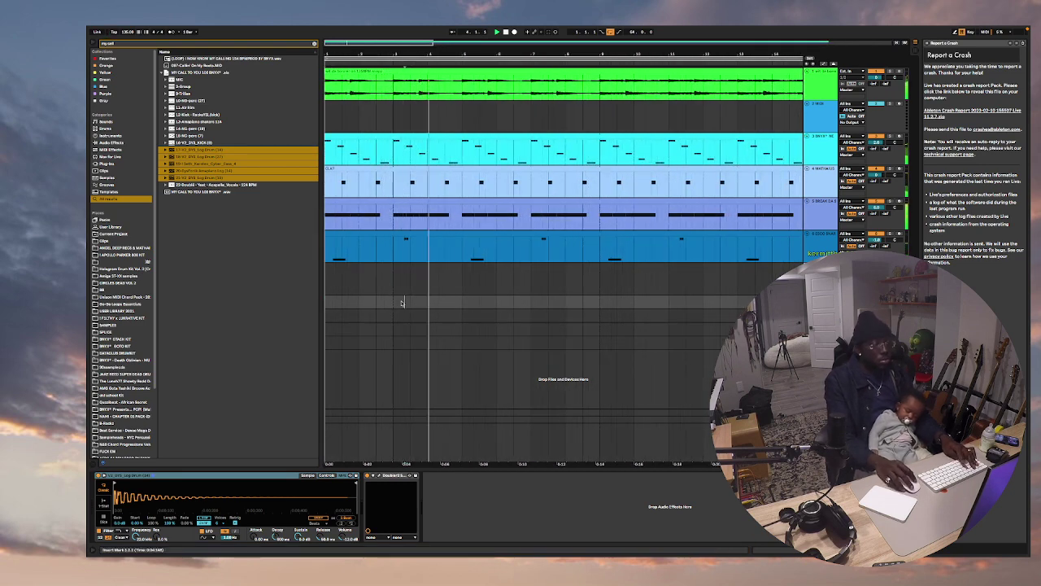
left_click_drag(462, 302, 495, 302)
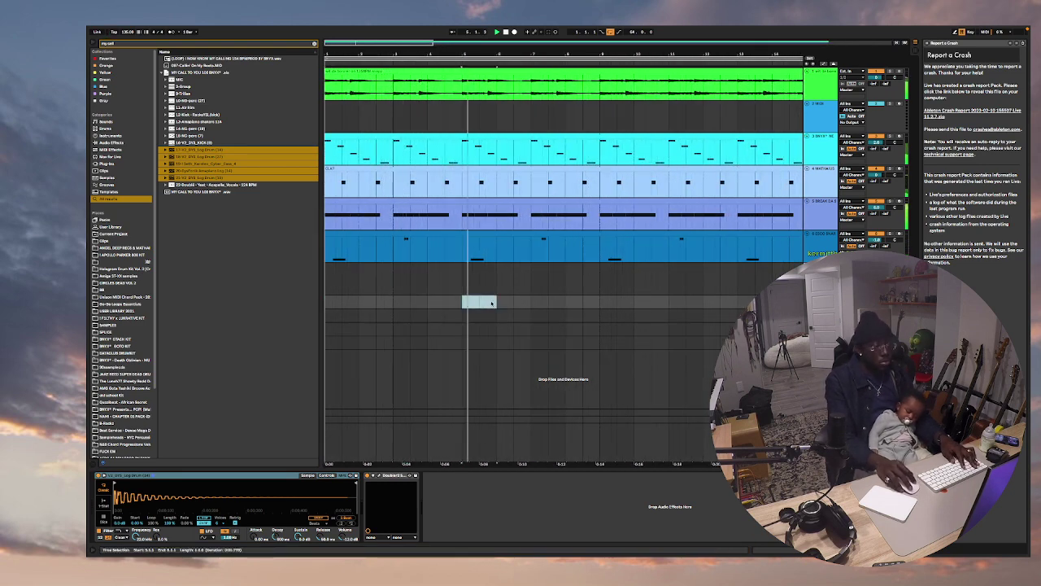
right_click(492, 303)
left_click(514, 357)
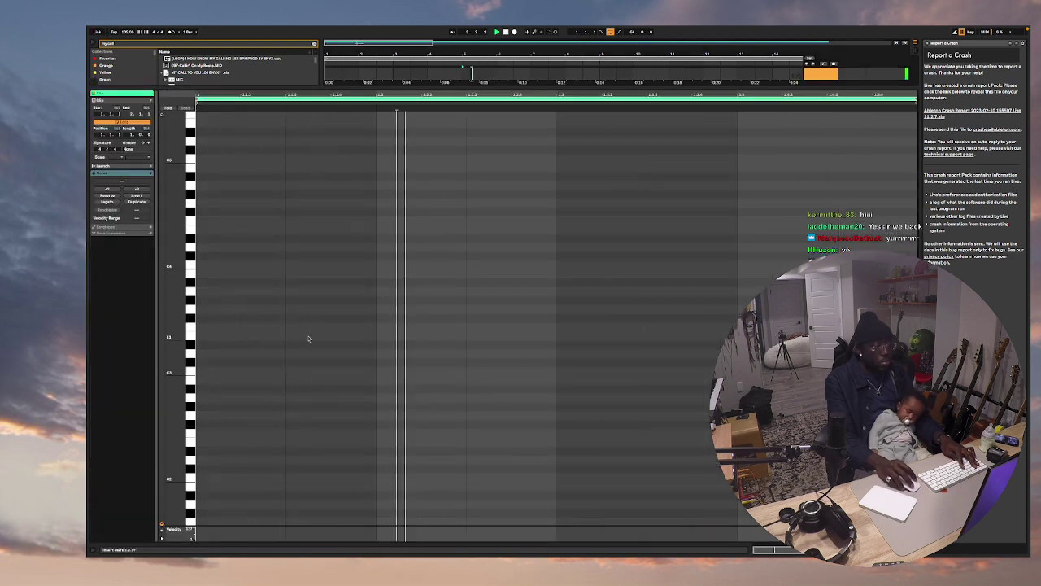
Add a note to the new clip, start it at 1.1.4, lower it to E2, and audition it.
double_click(343, 327)
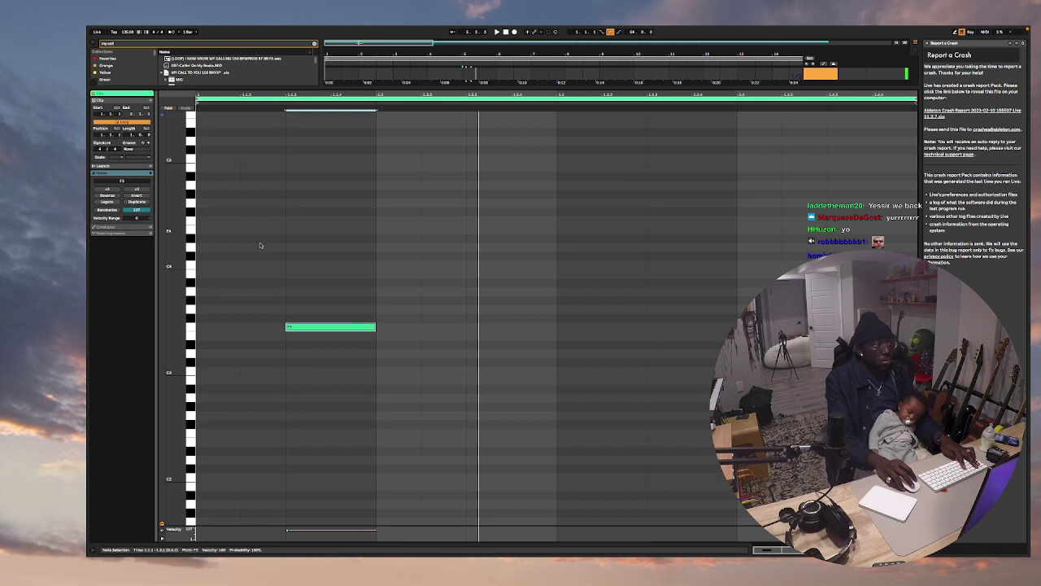
left_click_drag(307, 331, 363, 337)
key("space")
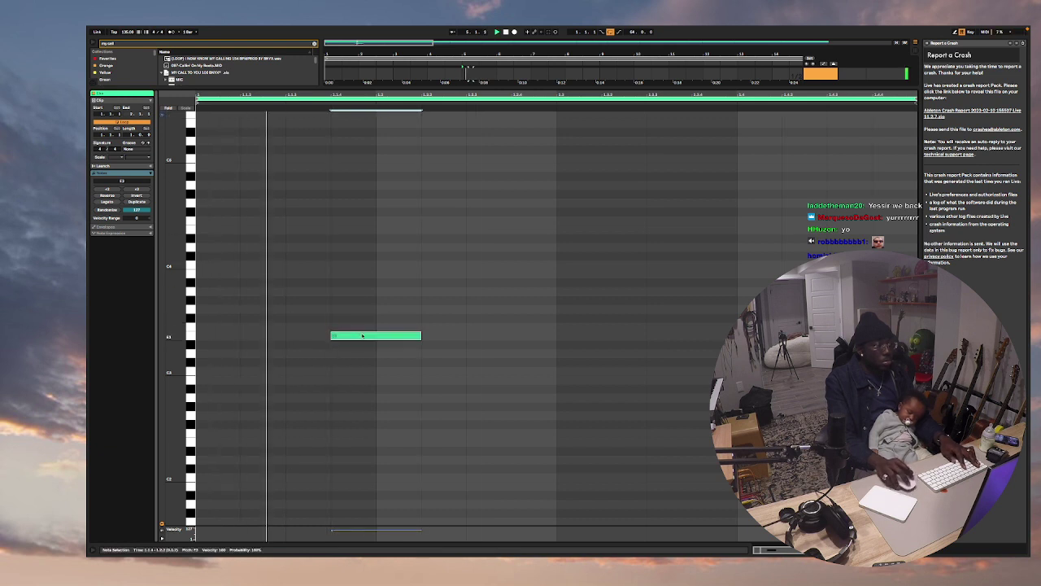
key("shift+Down")
key("space")
key("space")
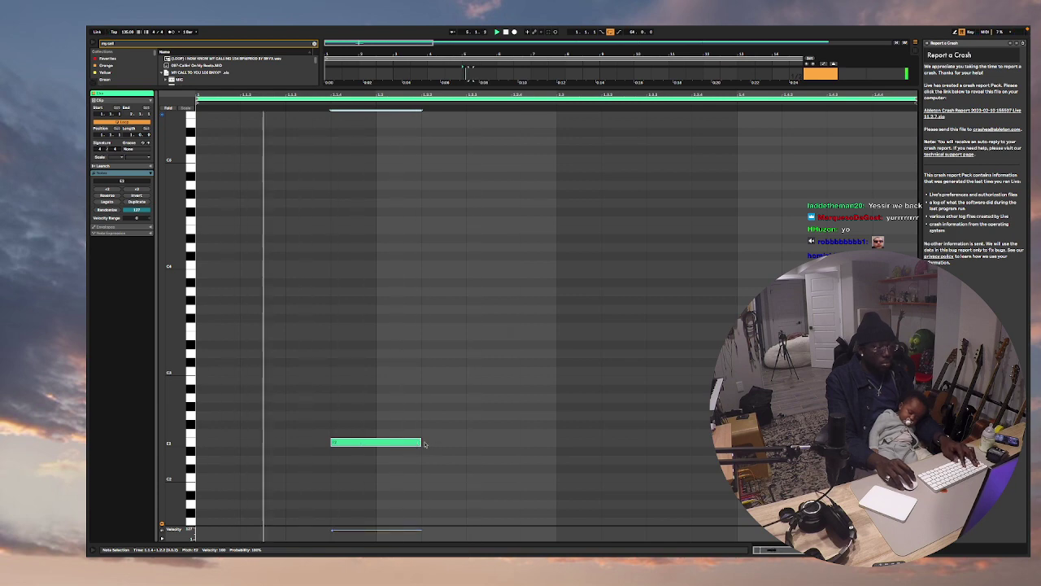
Lengthen the E2 note by a sixteenth and duplicate it directly after itself.
left_click_drag(422, 442, 467, 444)
key("super+d")
left_click(602, 486)
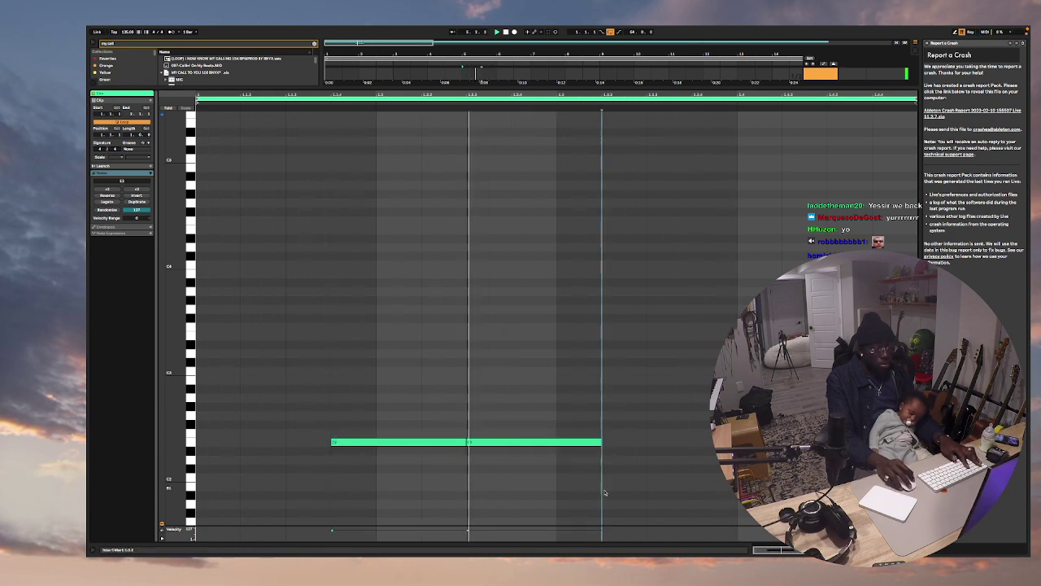
key("alt+super+l")
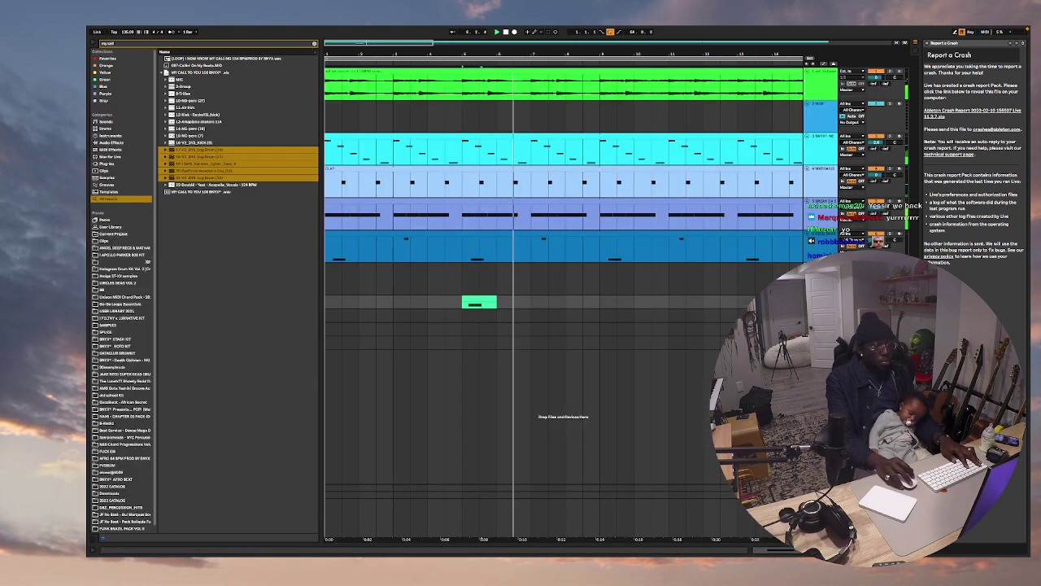
Duplicate the log drum clip into bar 6 and layer a copy on the next log drum track without its first note.
key("space")
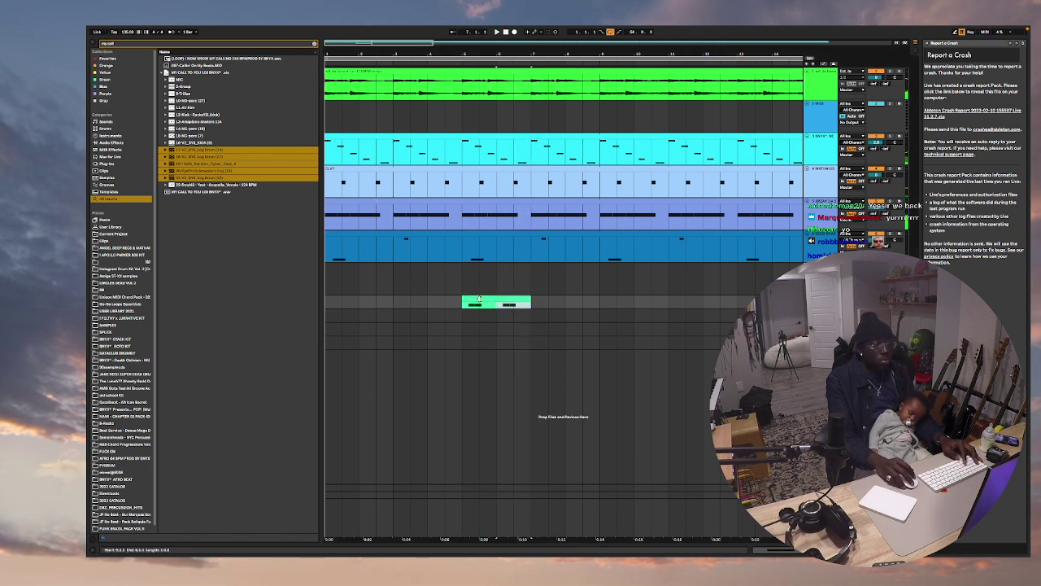
left_click(517, 300)
double_click(474, 304)
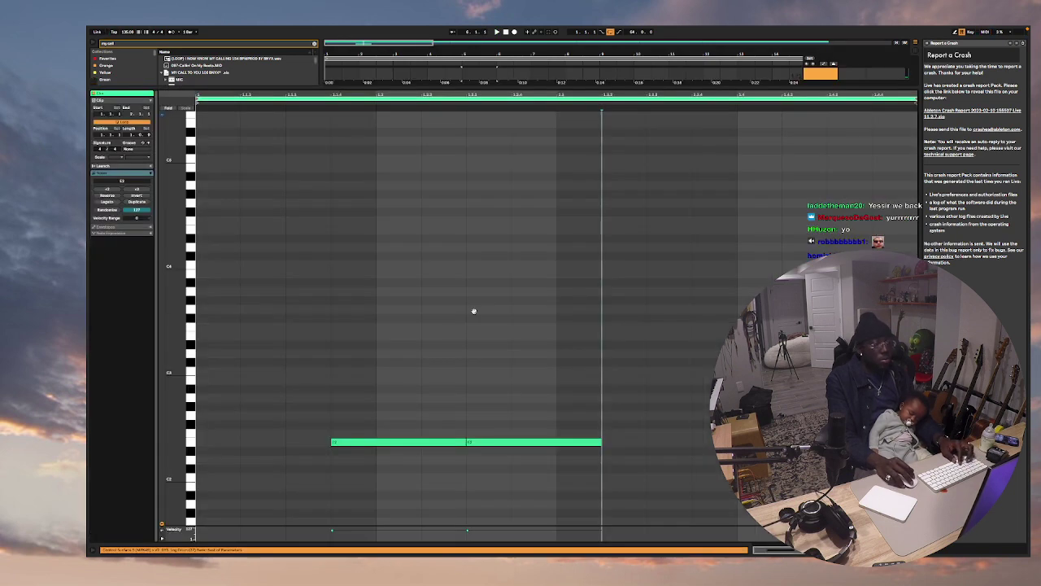
left_click(378, 442)
key("Delete")
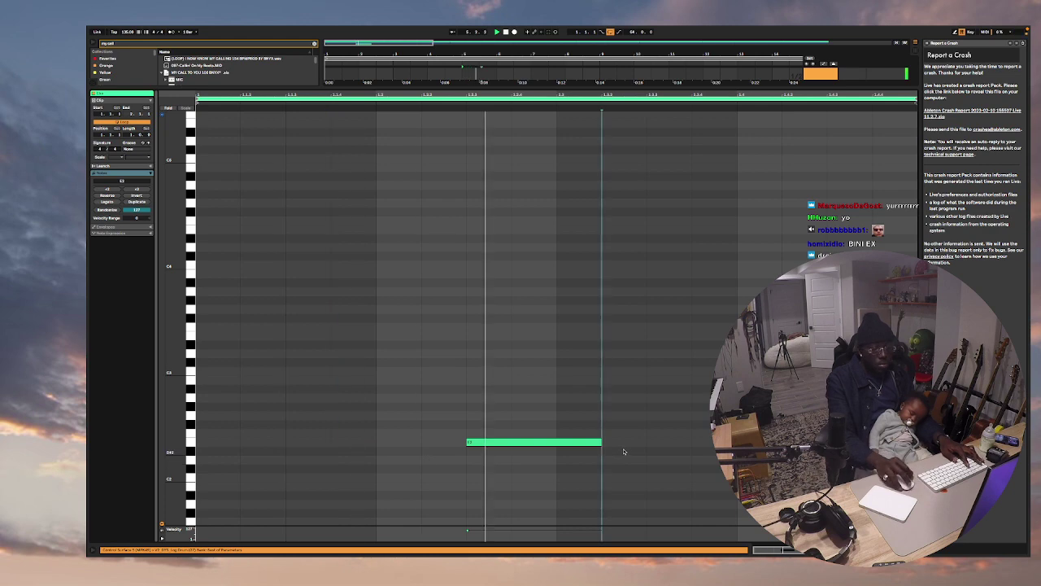
key("shift+Tab")
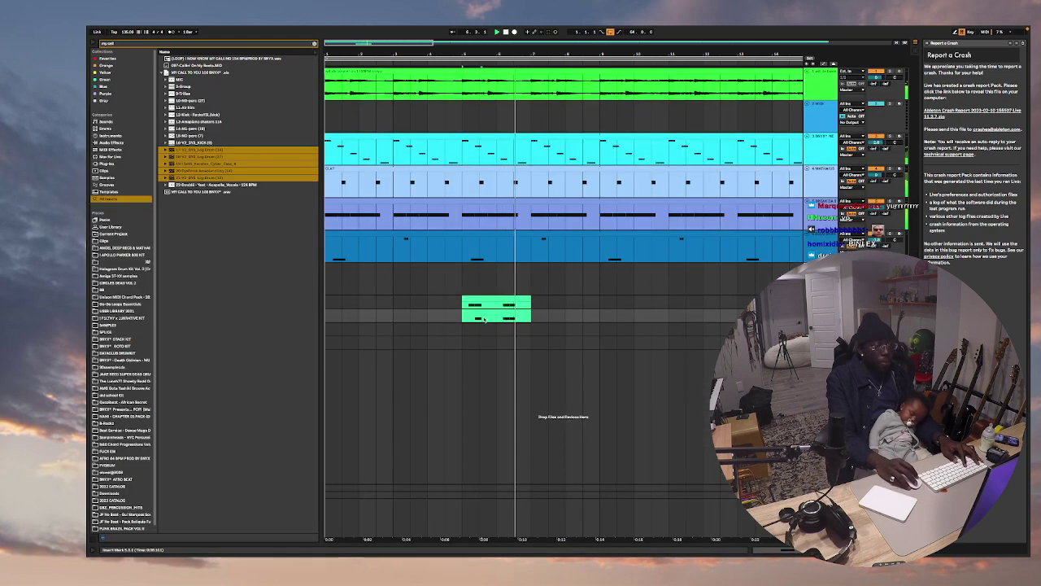
Move the bar 6 clips on both log drum tracks to bar 7 and play the arrangement.
left_click(513, 307)
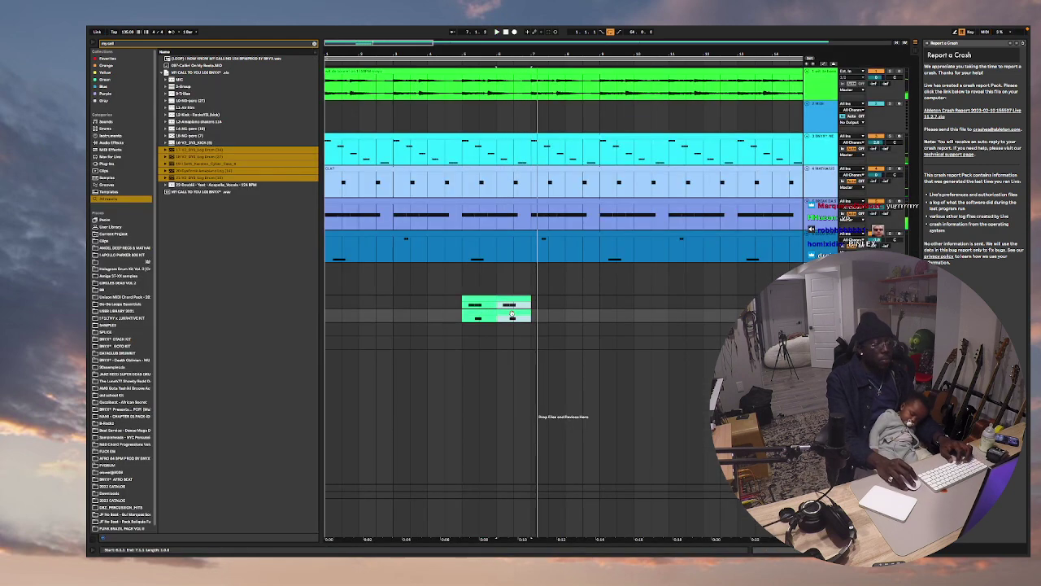
left_click_drag(511, 314, 546, 314)
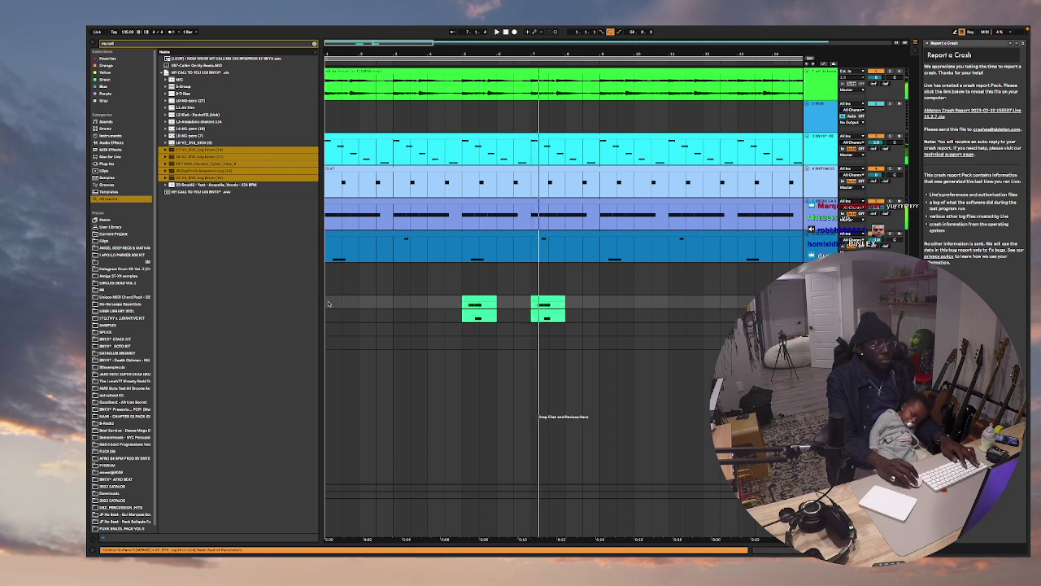
key("space")
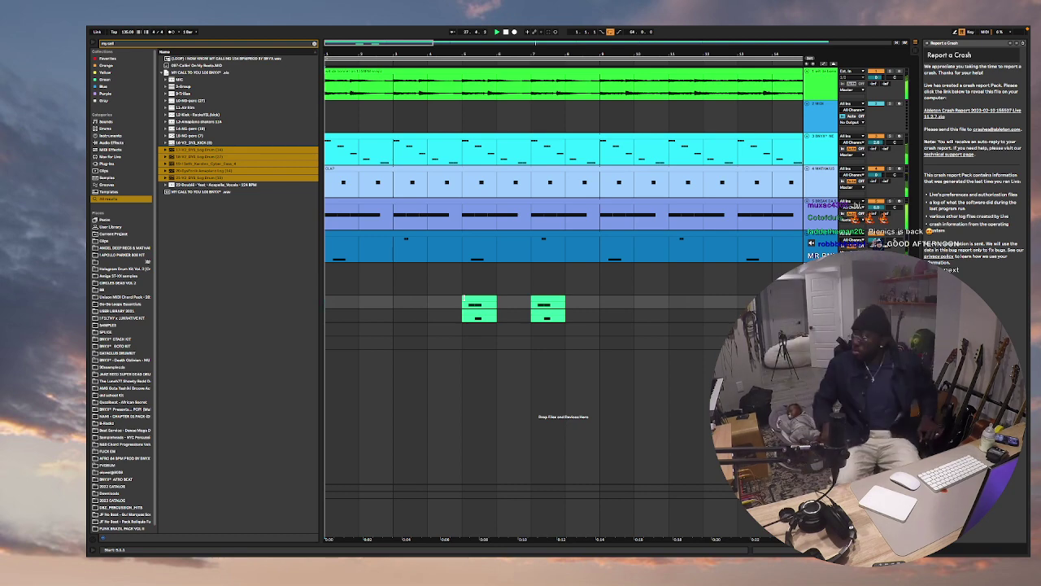
Select the first eight bars across both log drum tracks, clear the selection, and stop playback.
scroll(448, 329, "right", 3)
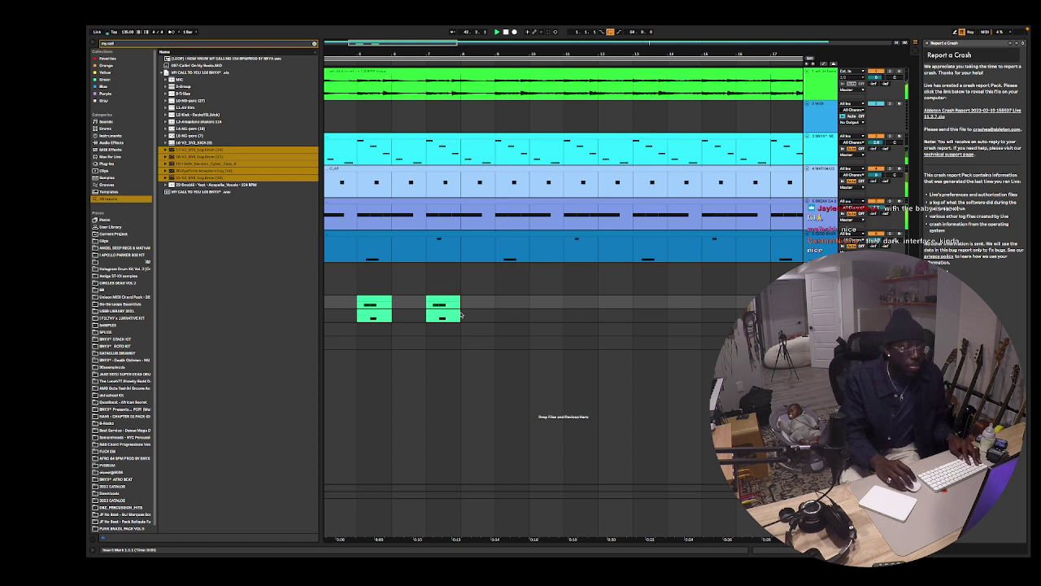
left_click(495, 329)
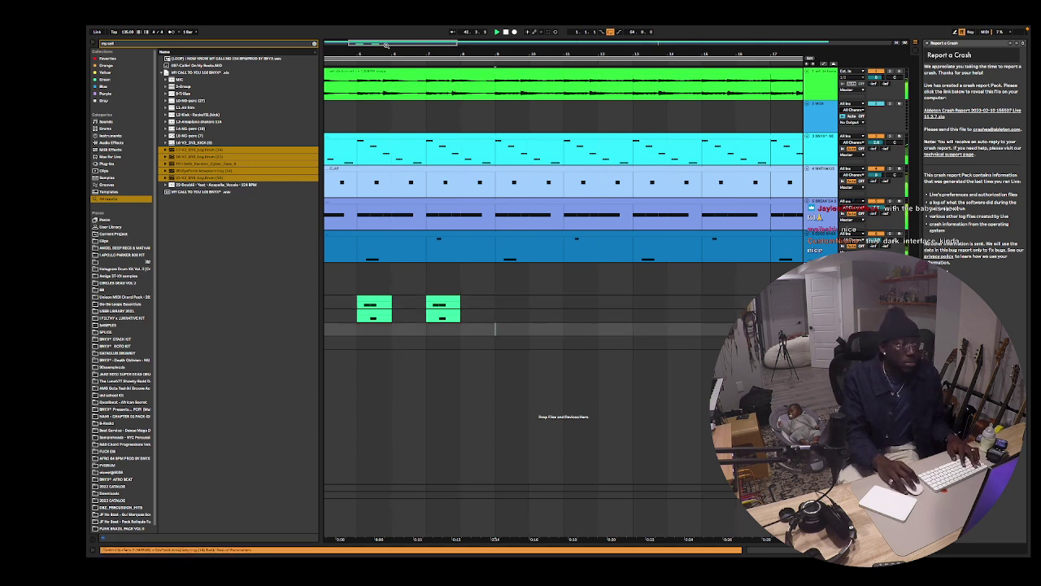
left_click_drag(386, 45, 384, 36)
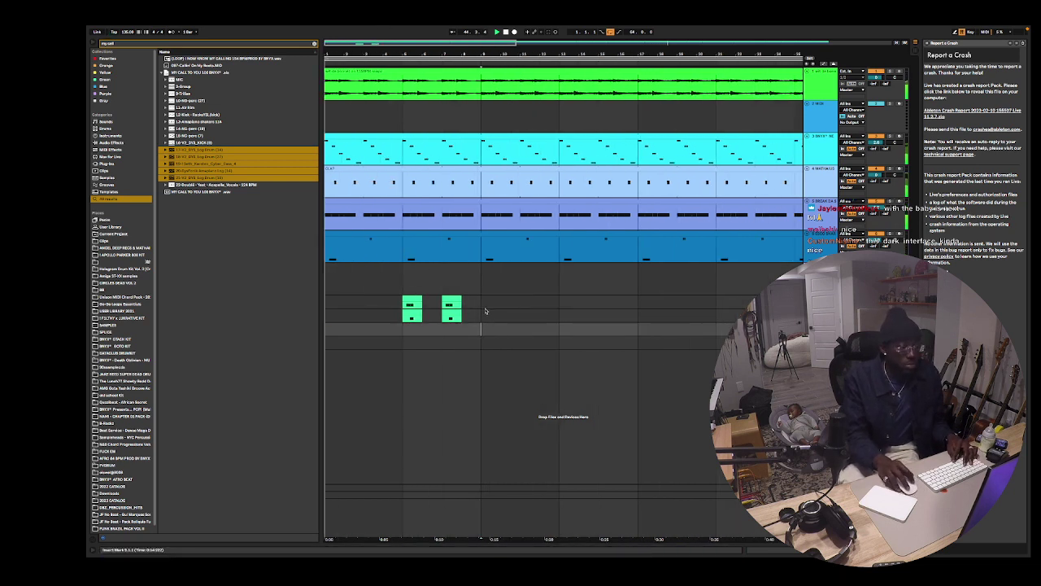
left_click_drag(474, 317, 279, 303)
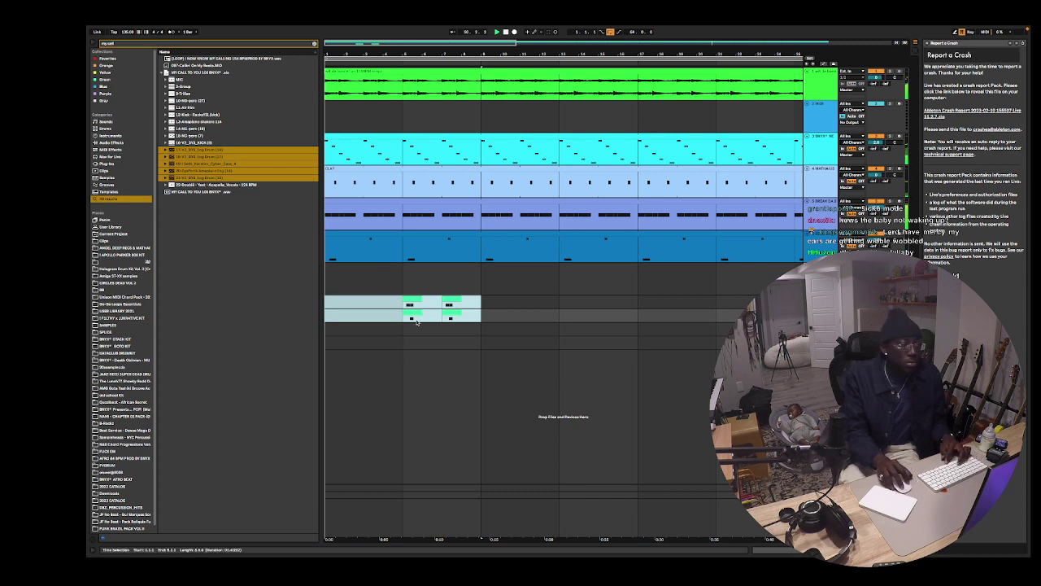
left_click(401, 280)
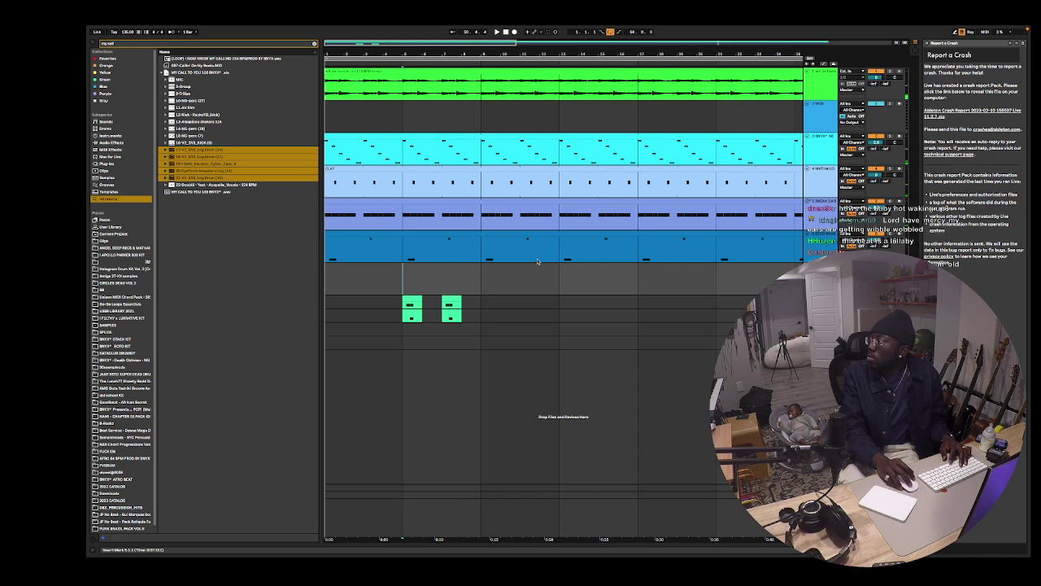
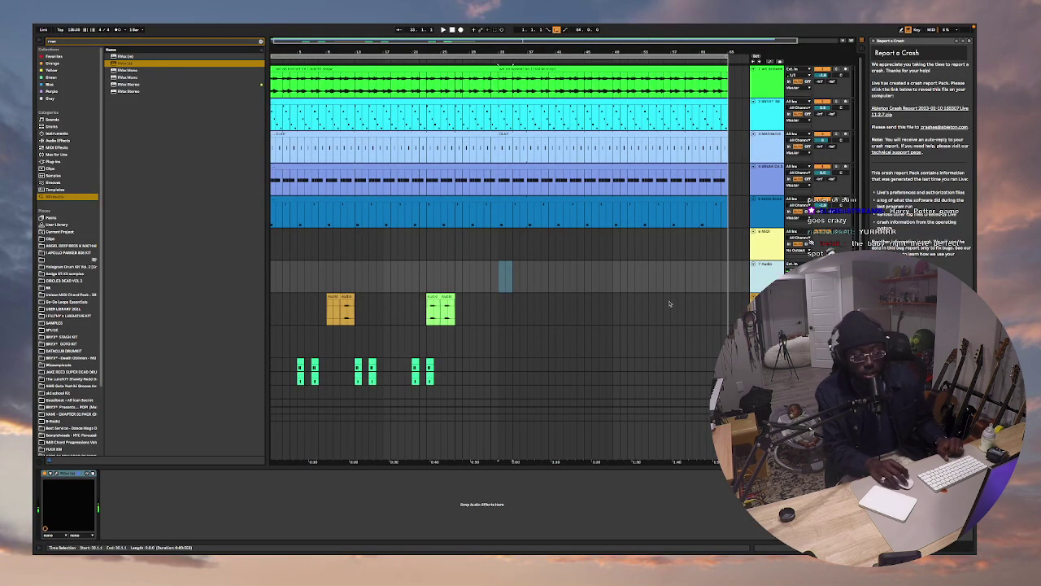
Play the arrangement from bar 1 and adjust the RVox compression on audio track 7.
left_click_drag(497, 213, 281, 197)
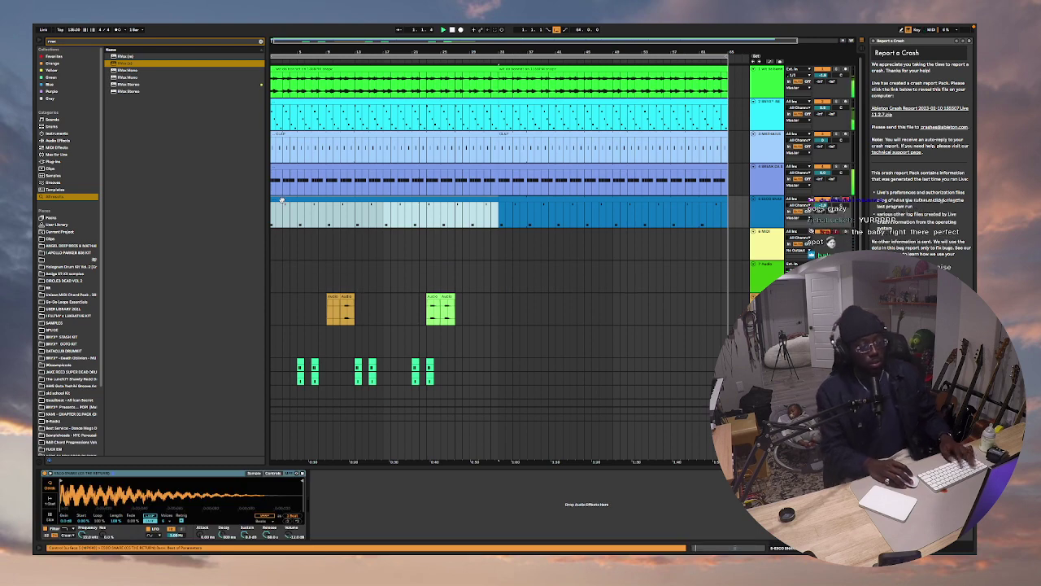
key("space")
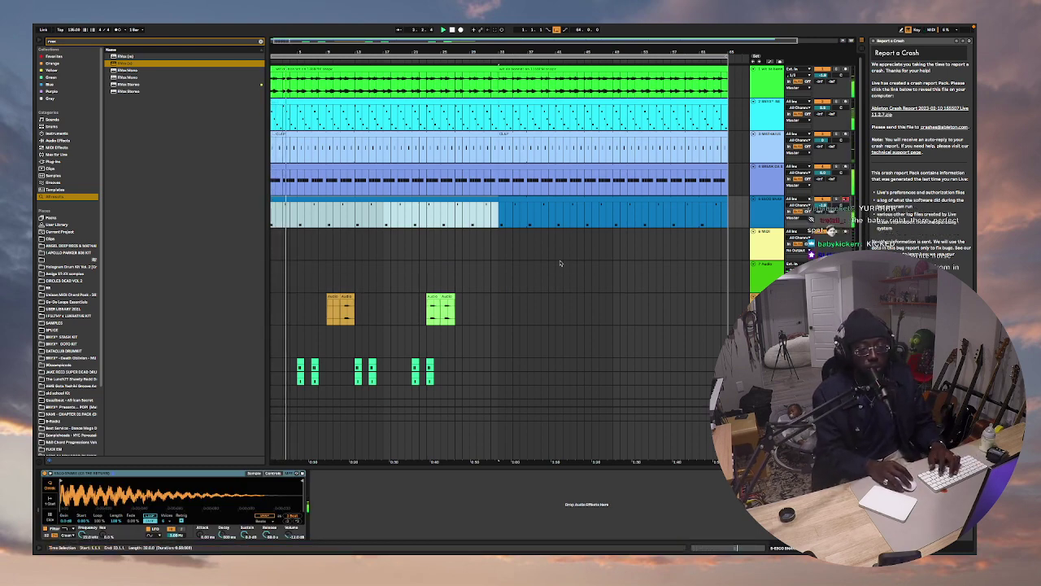
left_click(766, 268)
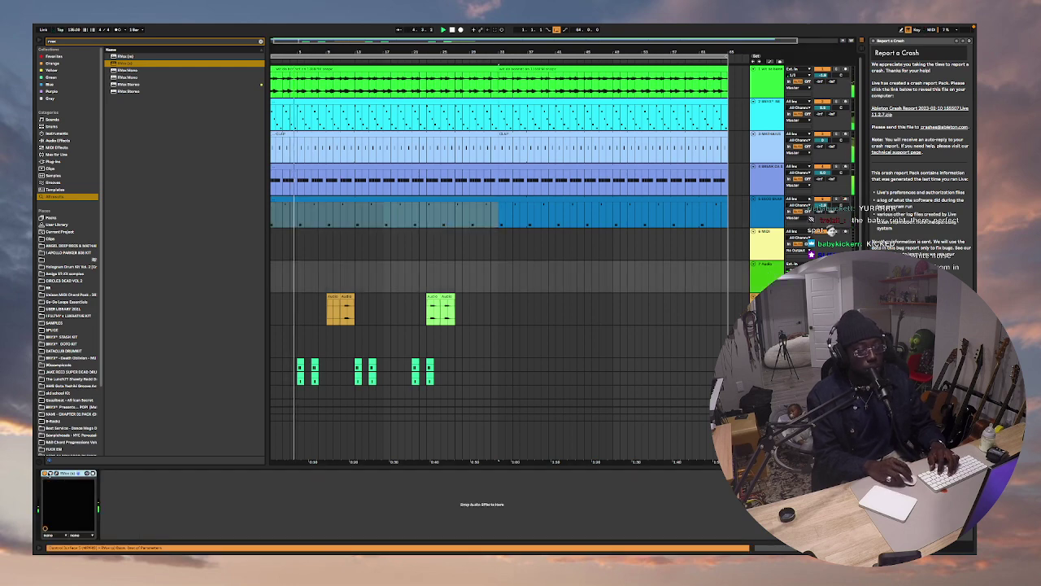
left_click(57, 472)
left_click_drag(281, 229, 280, 235)
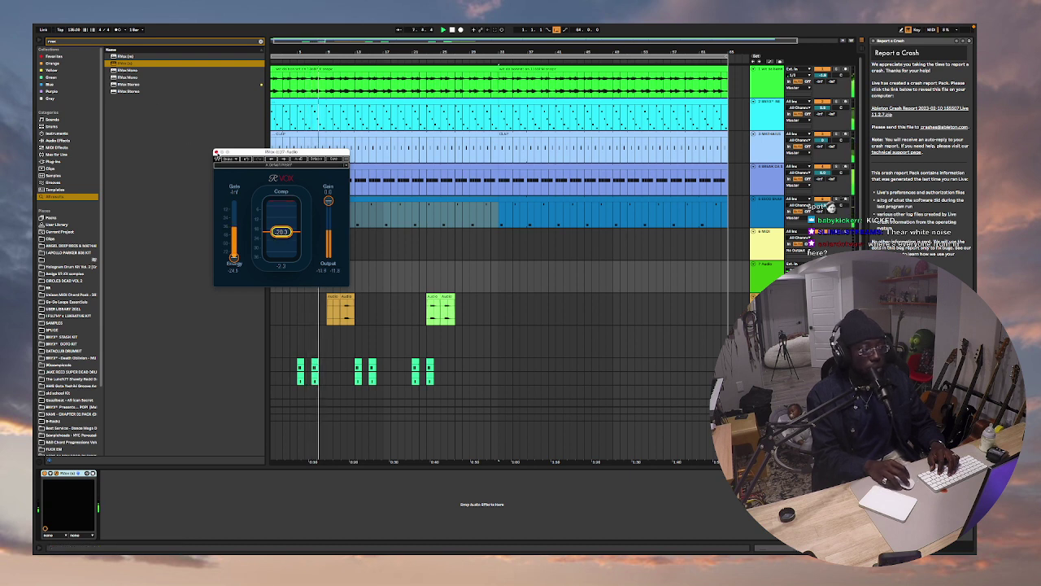
left_click(217, 152)
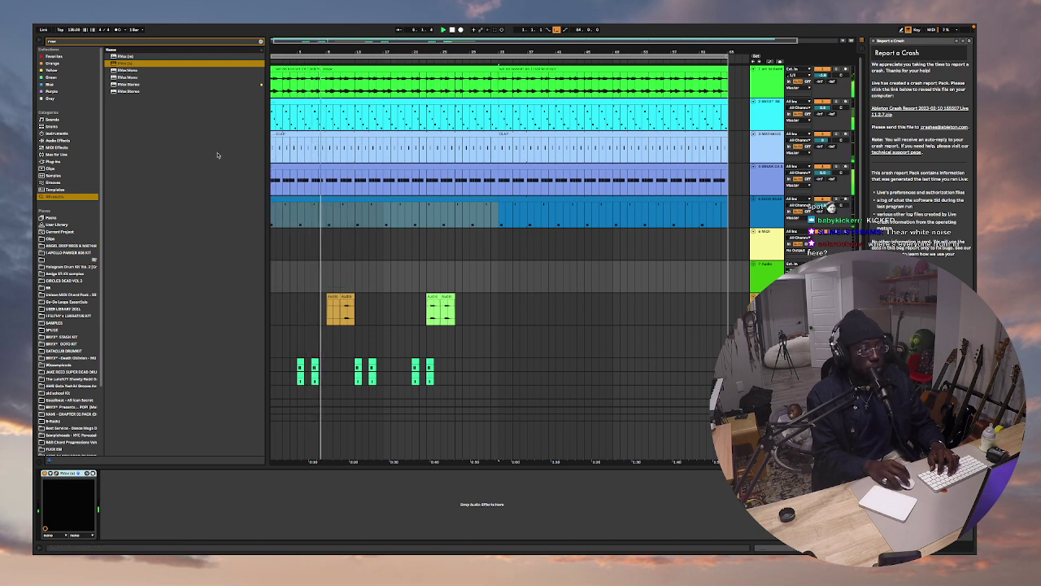
Copy the green audio clip pair at bar 23 over the orange clips at bar 9 and duplicate it twice.
left_click(367, 275)
left_click(334, 296)
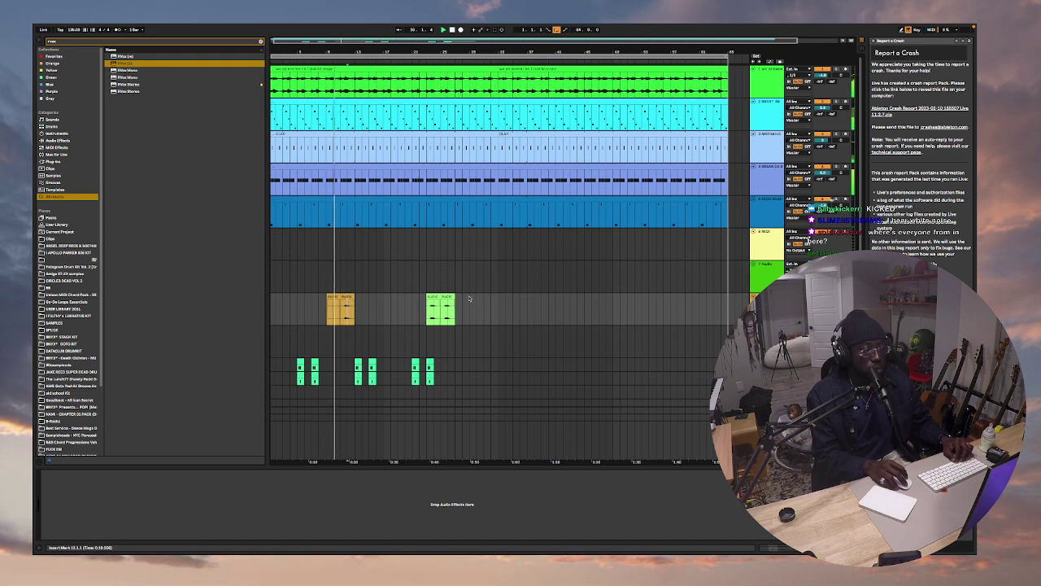
left_click(434, 298)
left_click_drag(434, 298, 332, 297)
key("super+d")
key("super+d")
left_click(628, 319)
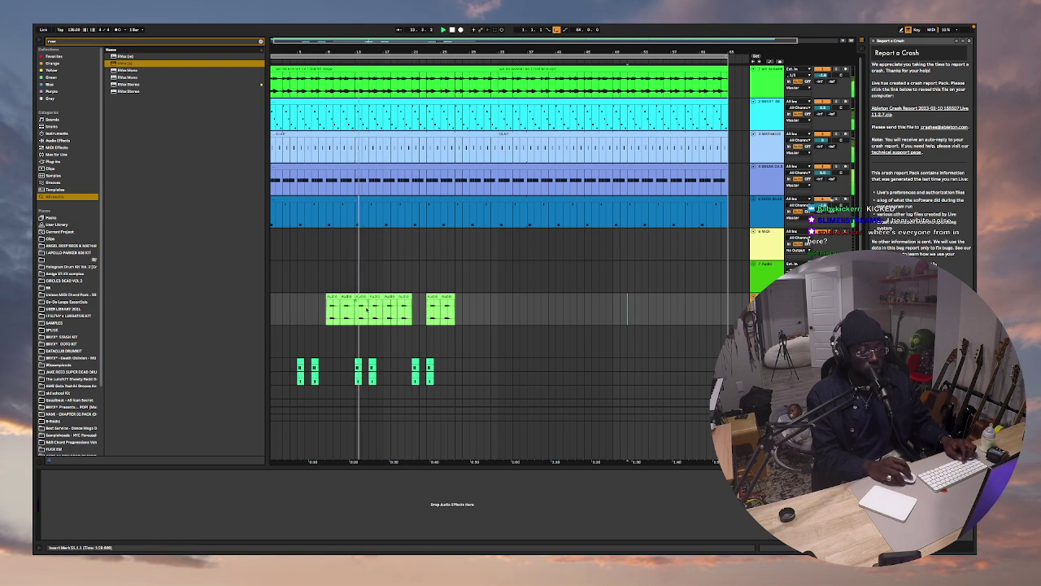
Delete the audio clips from bar 17 onward, including the original pair at bar 23.
left_click_drag(405, 312, 378, 312)
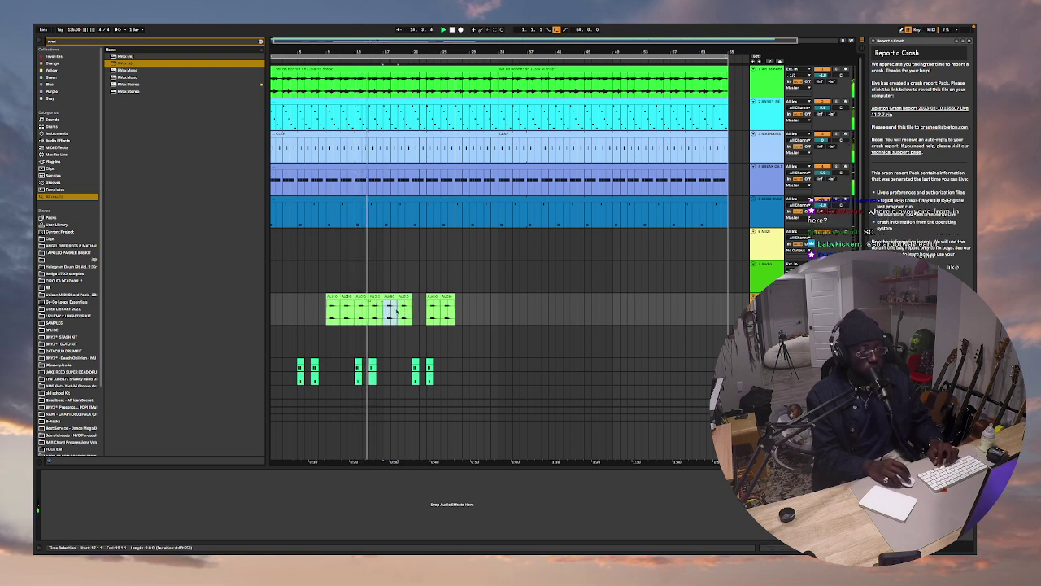
key("Delete")
left_click(372, 296)
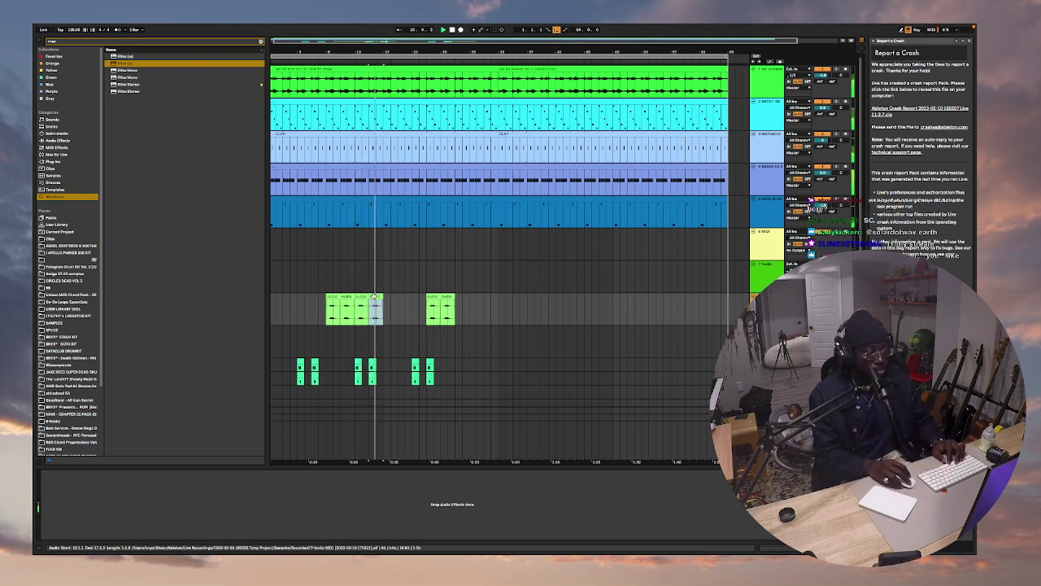
left_click_drag(385, 307, 500, 308)
left_click(427, 307)
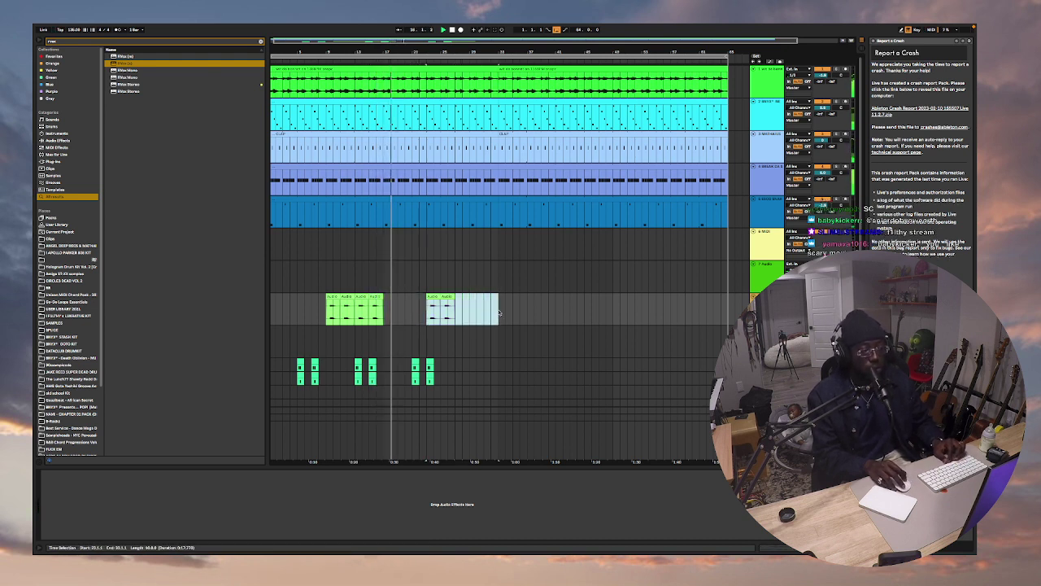
key("Delete")
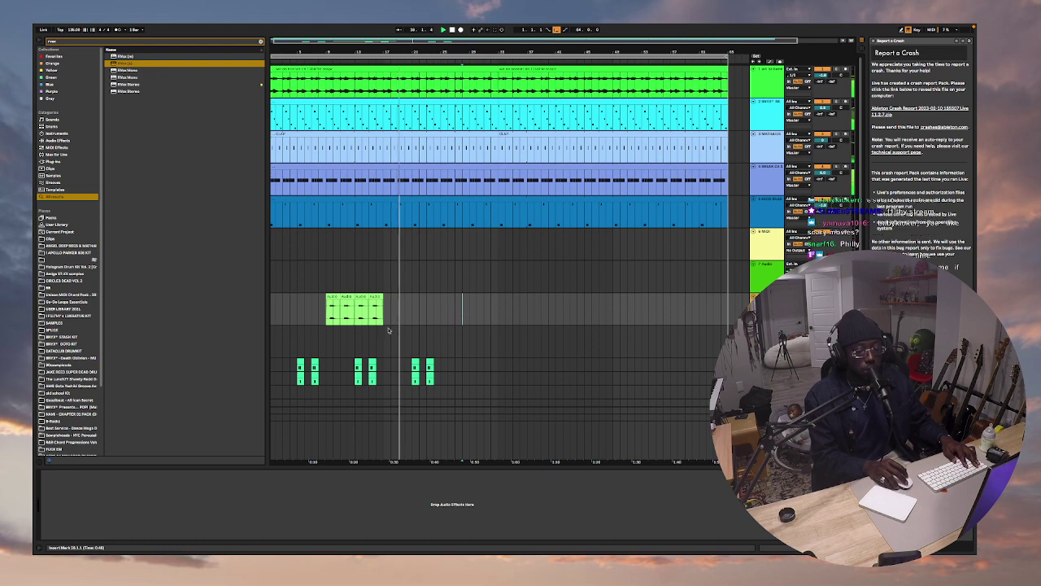
Duplicate bars 17 to 24 of both log drum tracks directly after themselves.
left_click(410, 388)
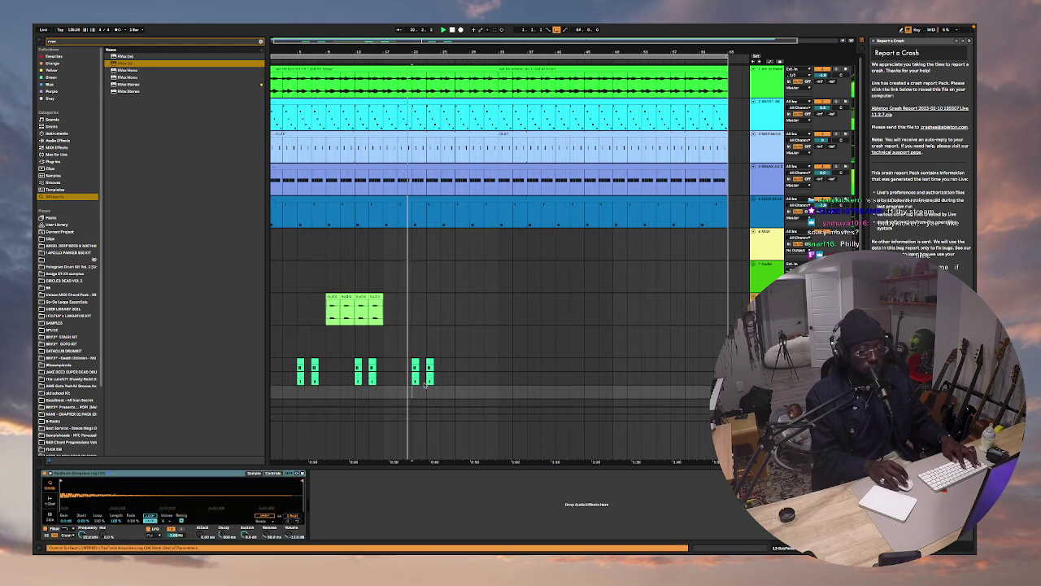
scroll(412, 390, "down", 1)
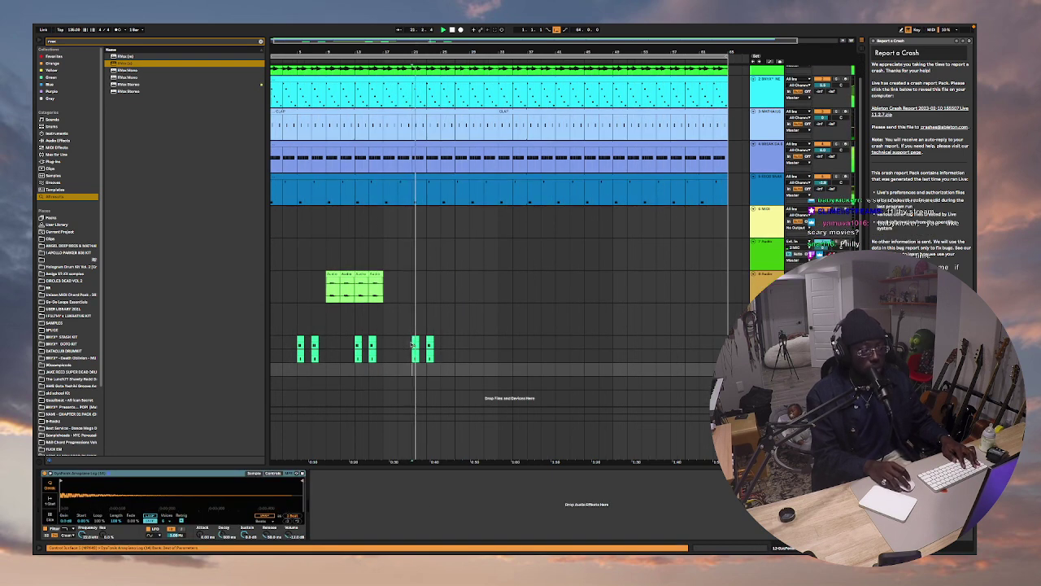
left_click_drag(379, 344, 441, 360)
left_click_drag(384, 341, 439, 359)
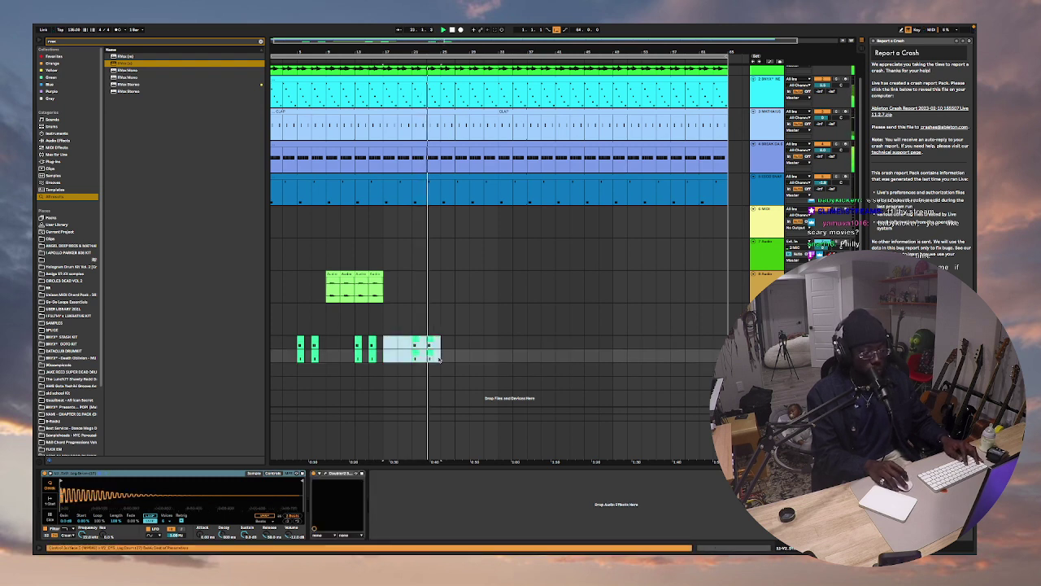
Copy the four audio clips starting at bar 9 to bar 25 on the same track.
left_click(335, 279)
left_click(444, 288)
key("super+v")
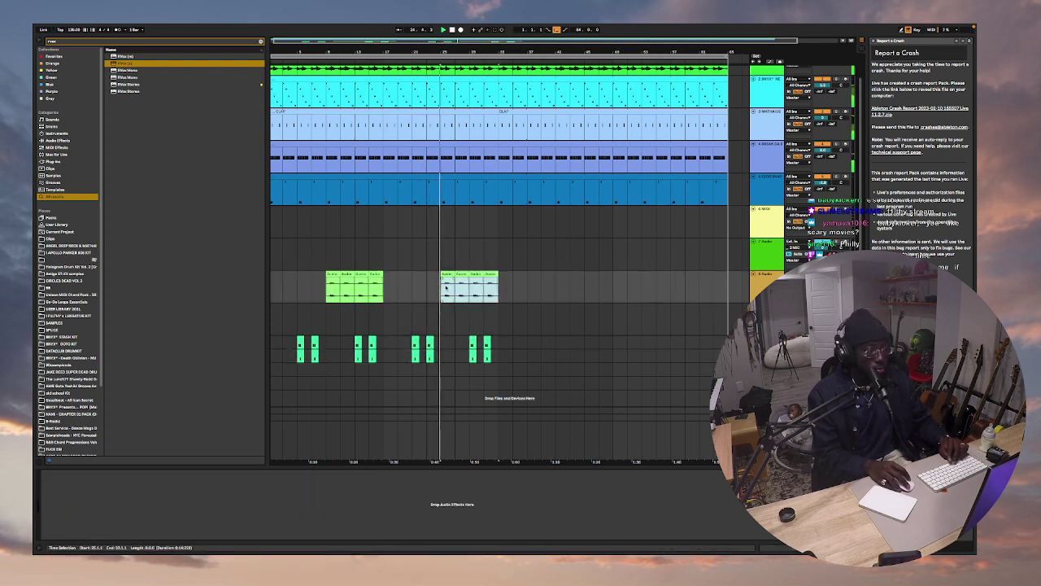
Open an audio clip from the group at bar 25 and quantize its transients to the grid.
left_click(428, 293)
left_click_drag(446, 281, 449, 275)
double_click(447, 277)
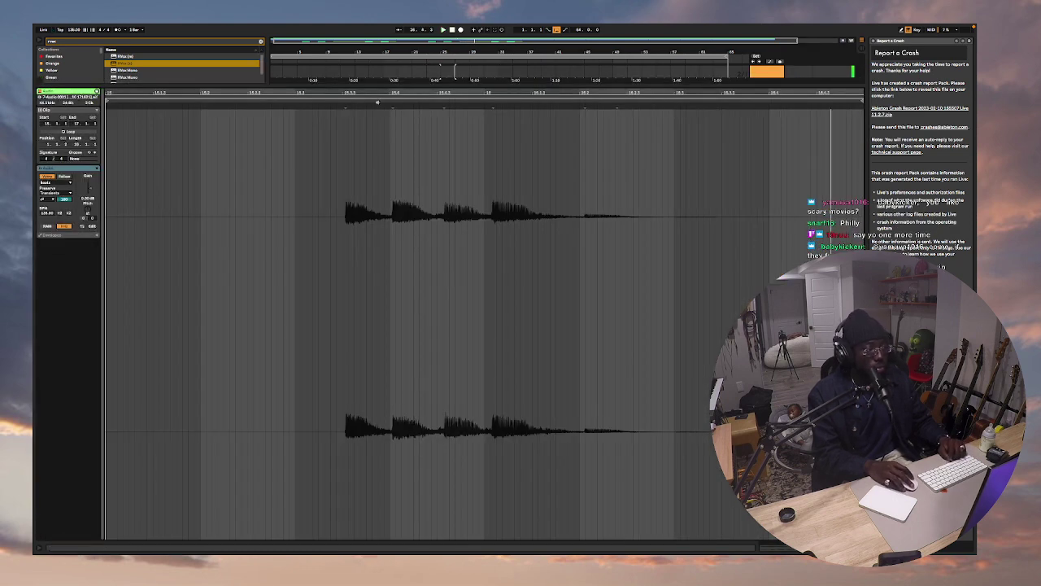
right_click(407, 252)
left_click(427, 301)
left_click(352, 131)
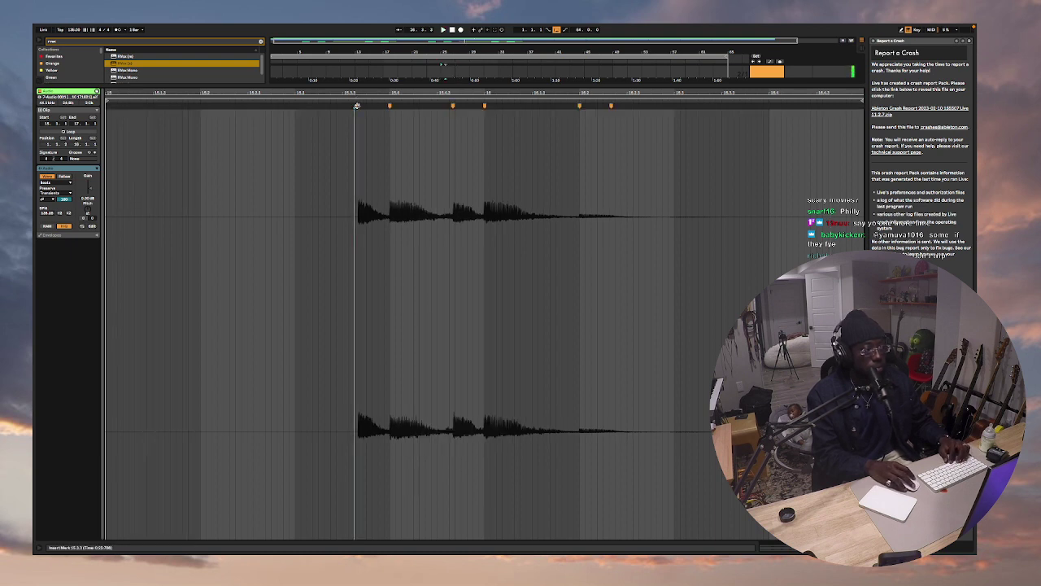
Shift the first warp marker earlier to 15.3.3 and the third to 15.4.3, start playback, and close the clip view.
left_click_drag(357, 105, 342, 106)
key("space")
left_click_drag(452, 106, 438, 107)
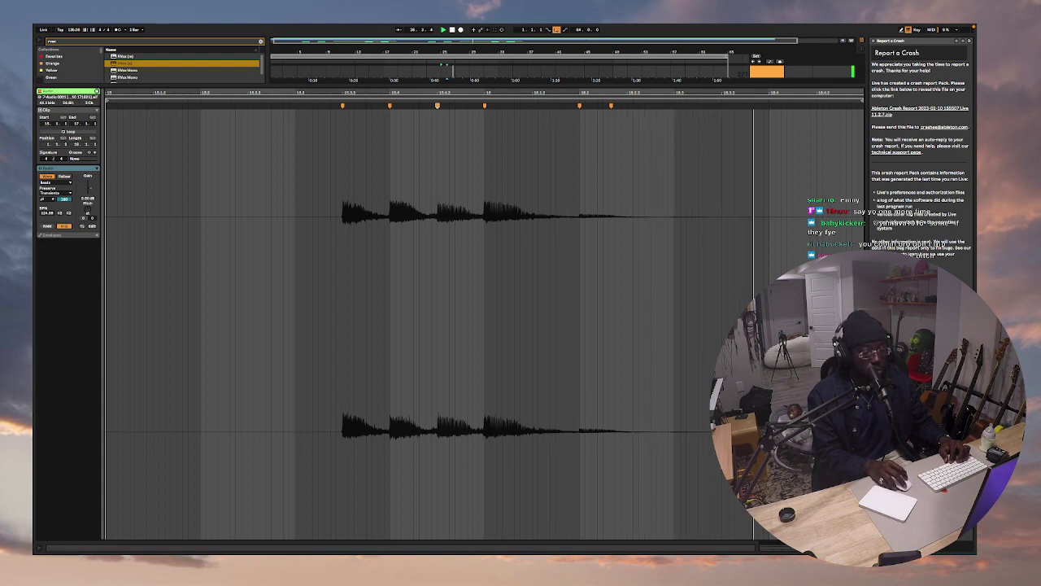
key("super+alt+l")
Select the four audio clips spanning bars 25 to 32 and listen to their timing in the arrangement.
left_click(462, 296, "shift")
left_click_drag(471, 309, 497, 309)
left_click(448, 296)
left_click(491, 295, "shift")
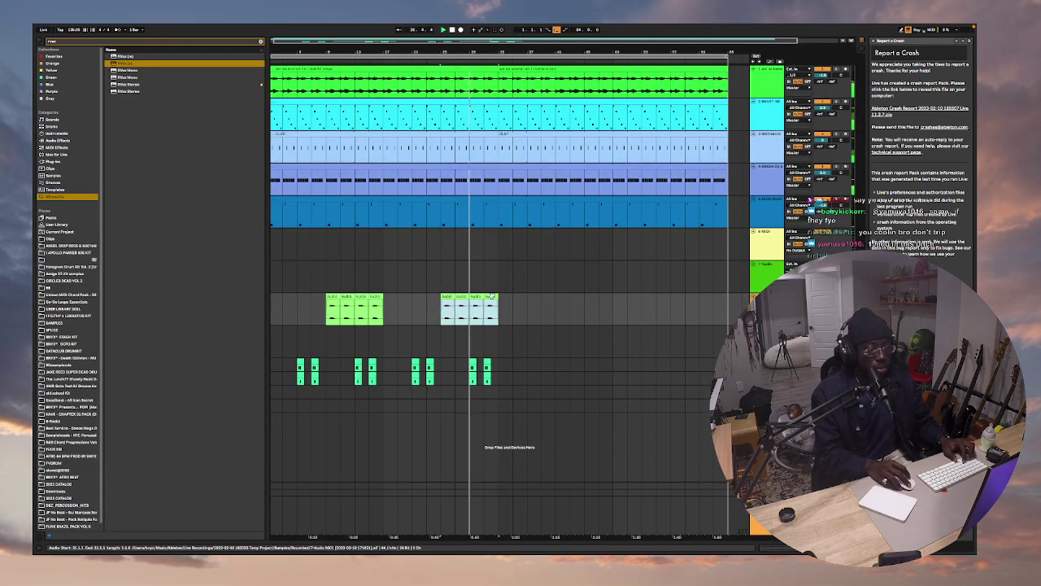
left_click_drag(486, 310, 499, 309)
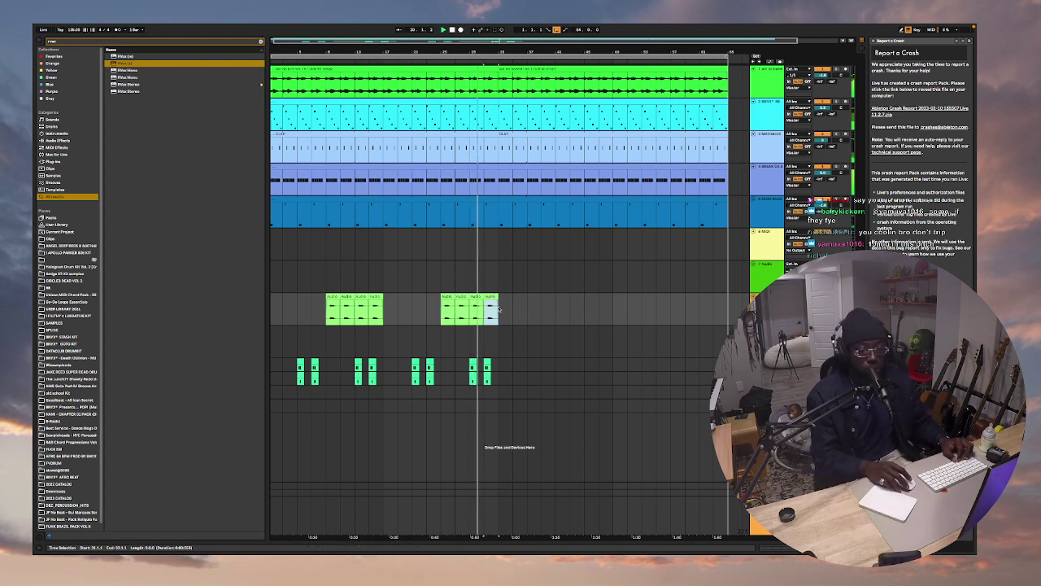
left_click(489, 296)
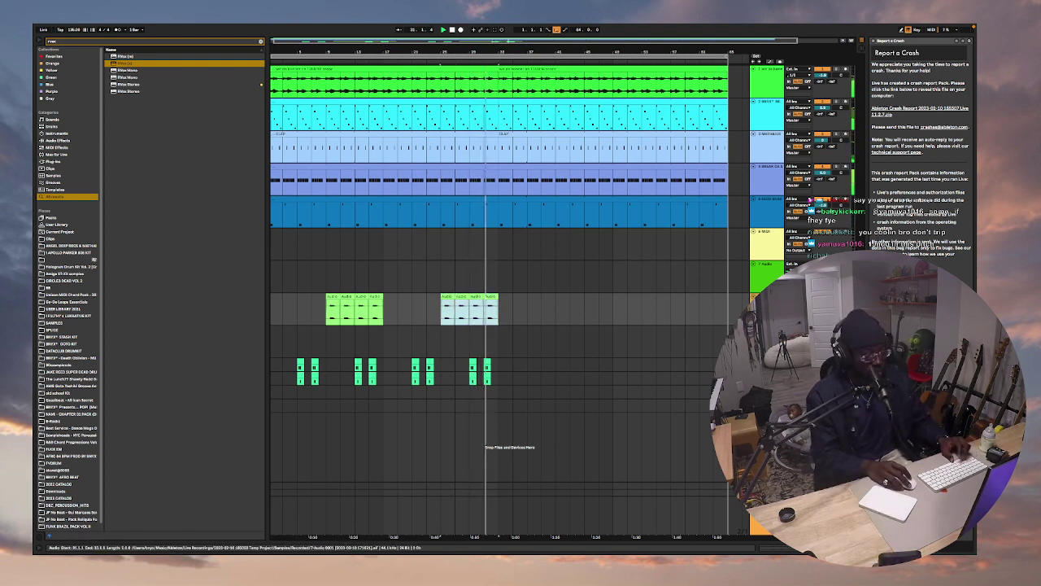
Duplicate bars 1 to 32 of the audio and log drum tracks so the pattern repeats from bar 33.
left_click_drag(323, 314, 383, 316)
left_click_drag(500, 319, 263, 375)
key("ctrl+d")
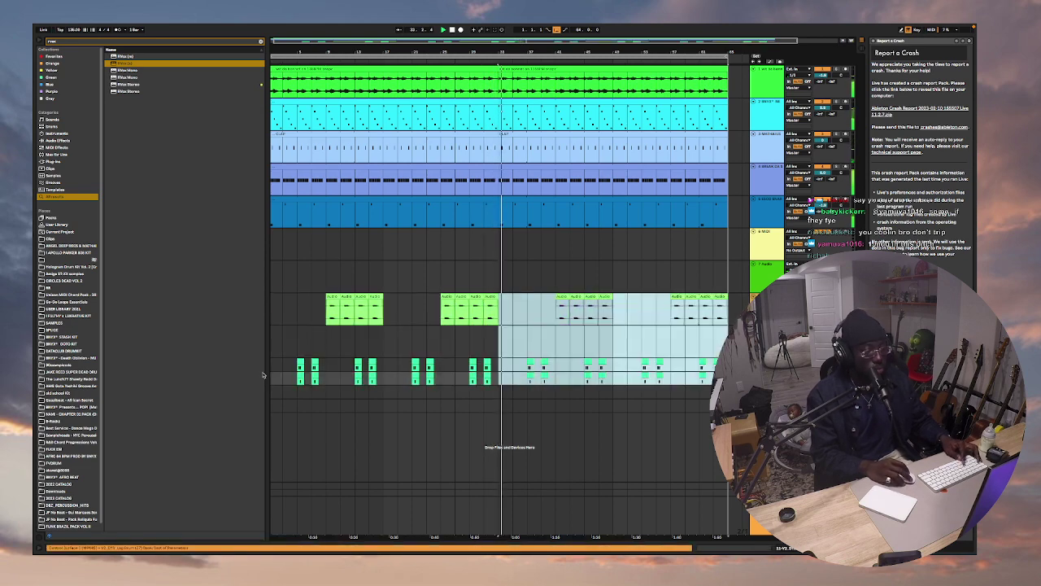
Delete the empty MIDI and audio tracks above the audio clips and the unused log drum tracks below the pattern.
left_click(614, 276)
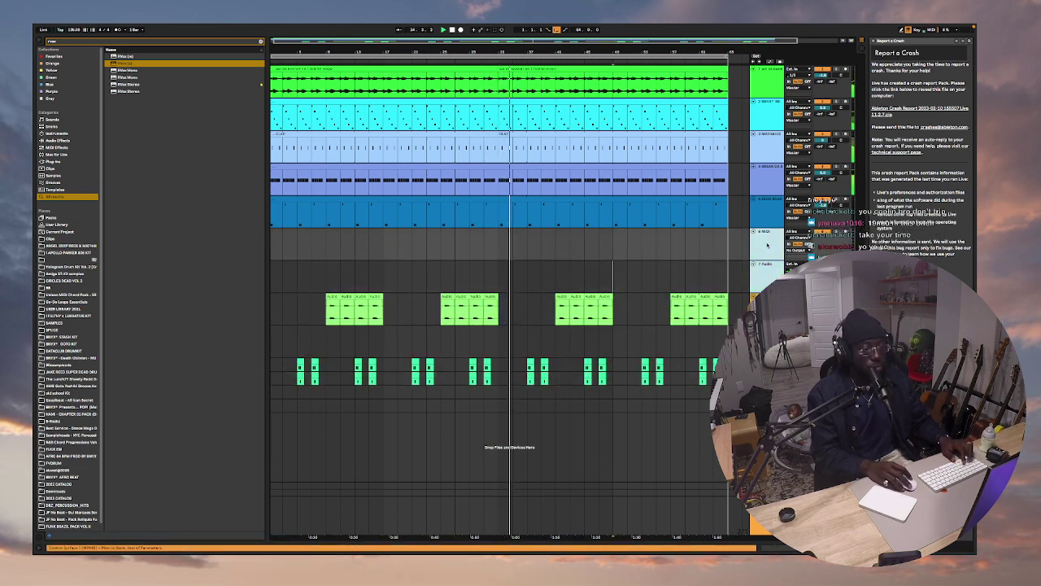
key("BackSpace")
left_click(761, 313)
left_click(761, 326)
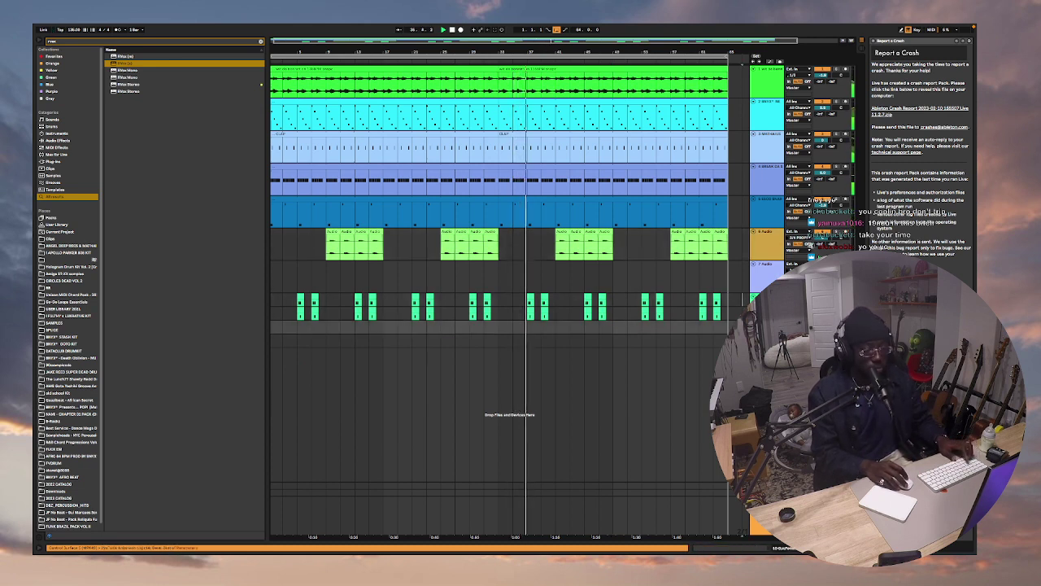
key("BackSpace")
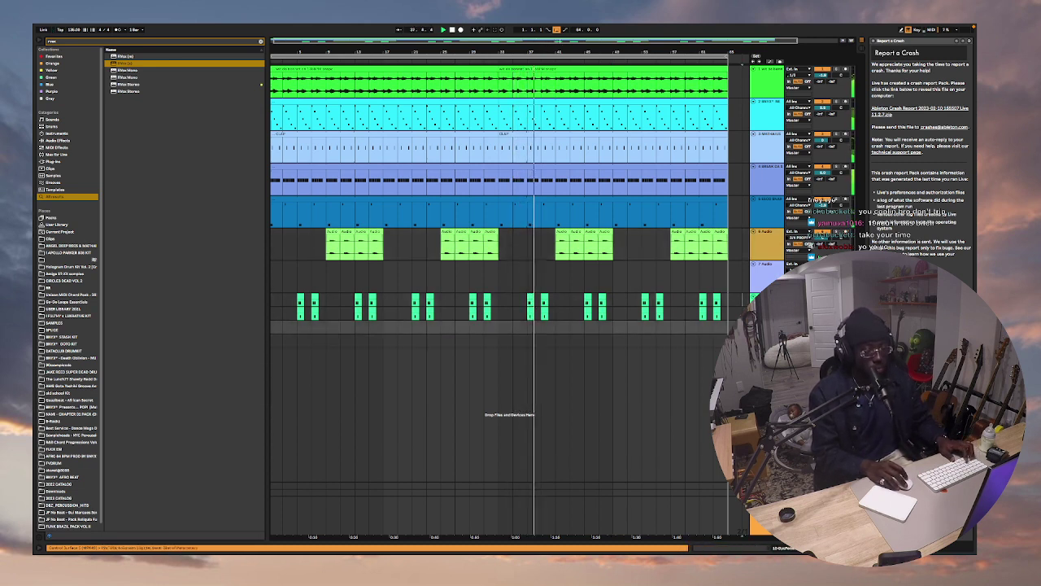
key("BackSpace")
Insert a new MIDI track directly below the audio track that holds the green clips.
left_click(773, 275)
left_click(775, 246)
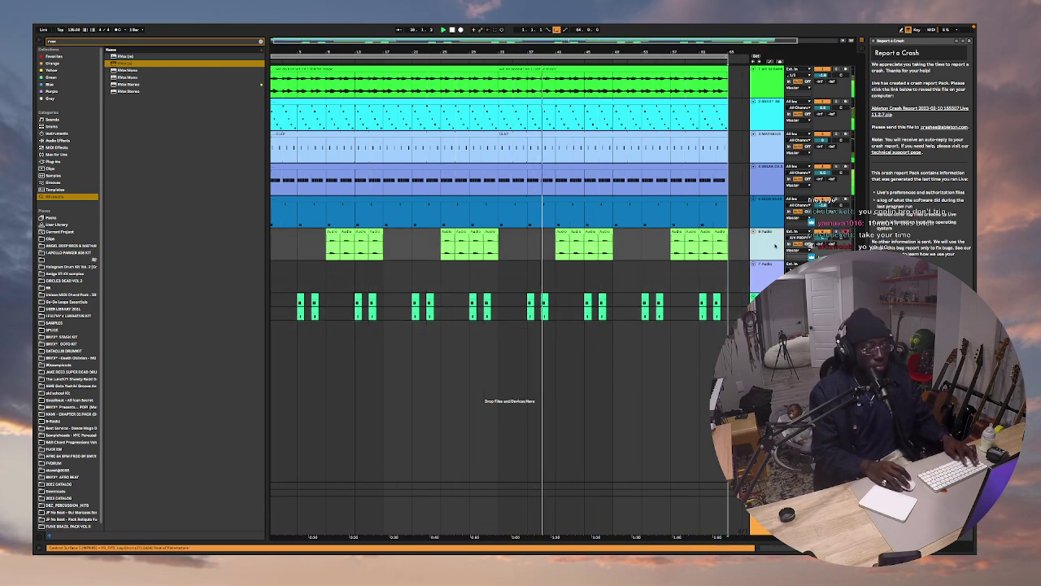
key("super+shift+t")
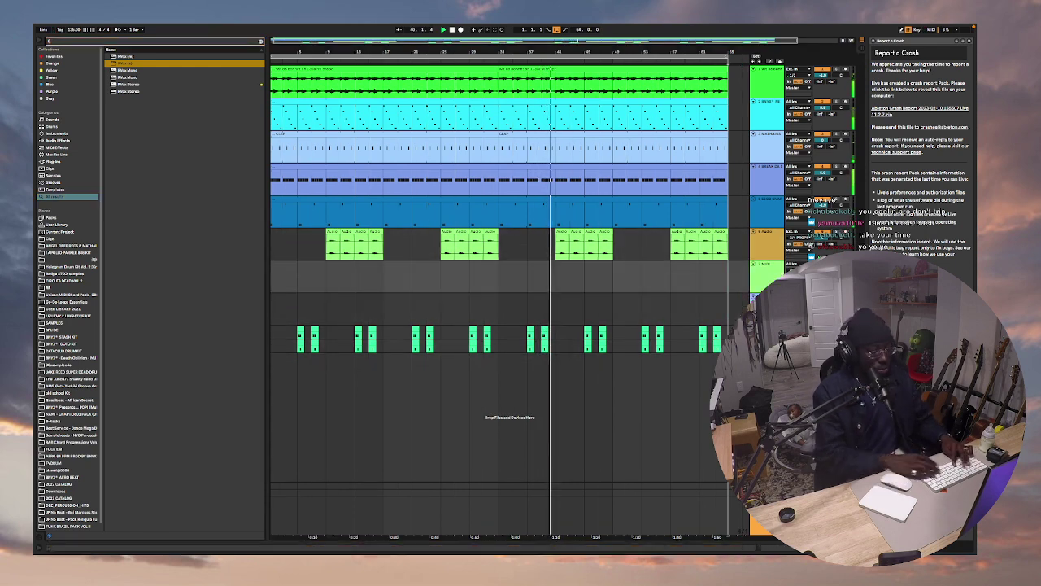
Search the browser for "lord i have" and preview a LORD I HAVE SYNTH BASS.wav sample.
type("lord i have")
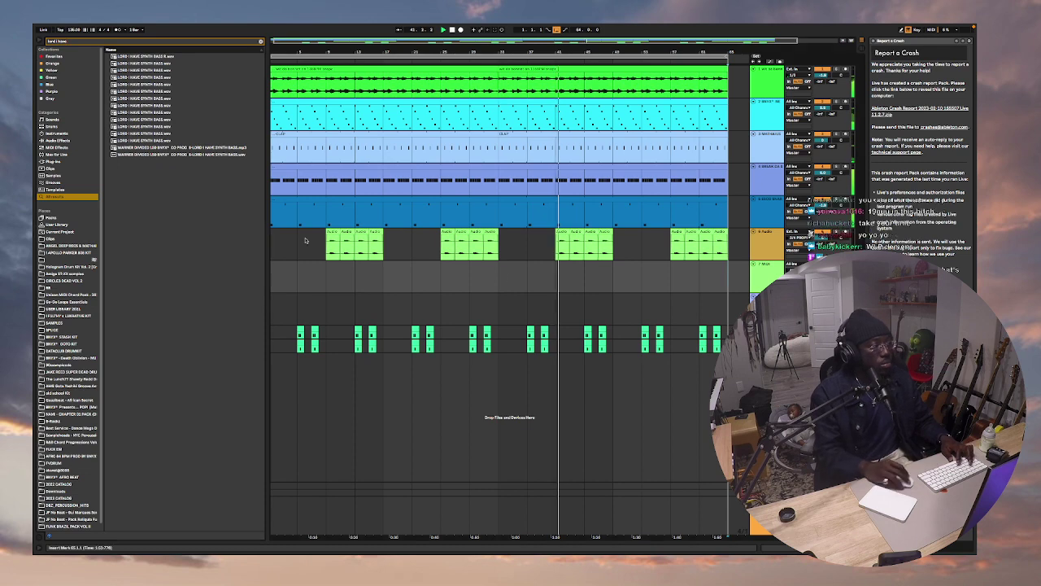
left_click(147, 140)
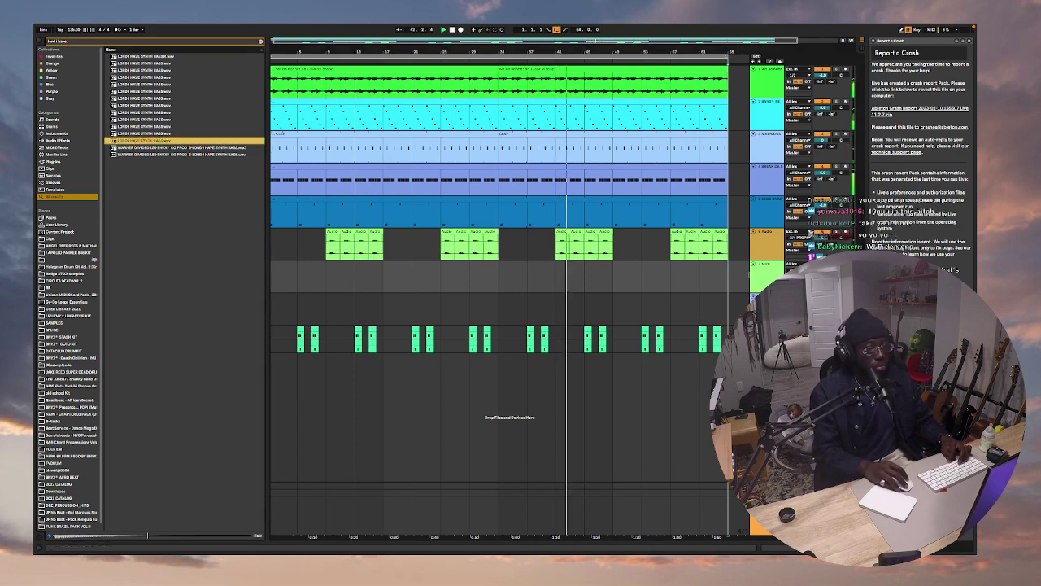
Load the previewed LORD I HAVE SYNTH BASS.wav sample as an instrument on the new MIDI track.
left_click(764, 268)
double_click(147, 140)
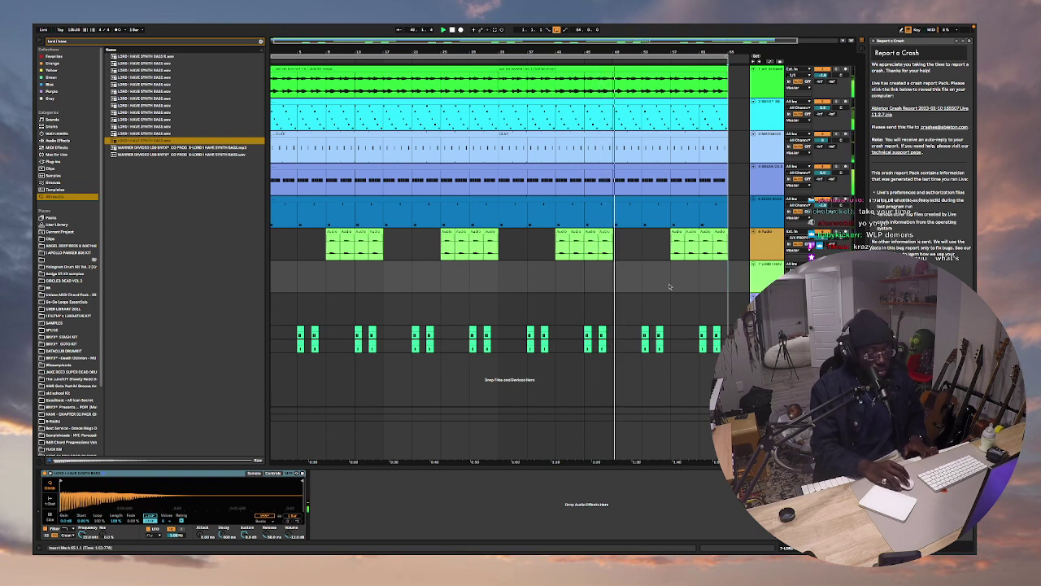
Adjust the amplitude envelope in the detailed Simpler controls of the BREAK DA STEREO 808 track.
left_click(722, 176)
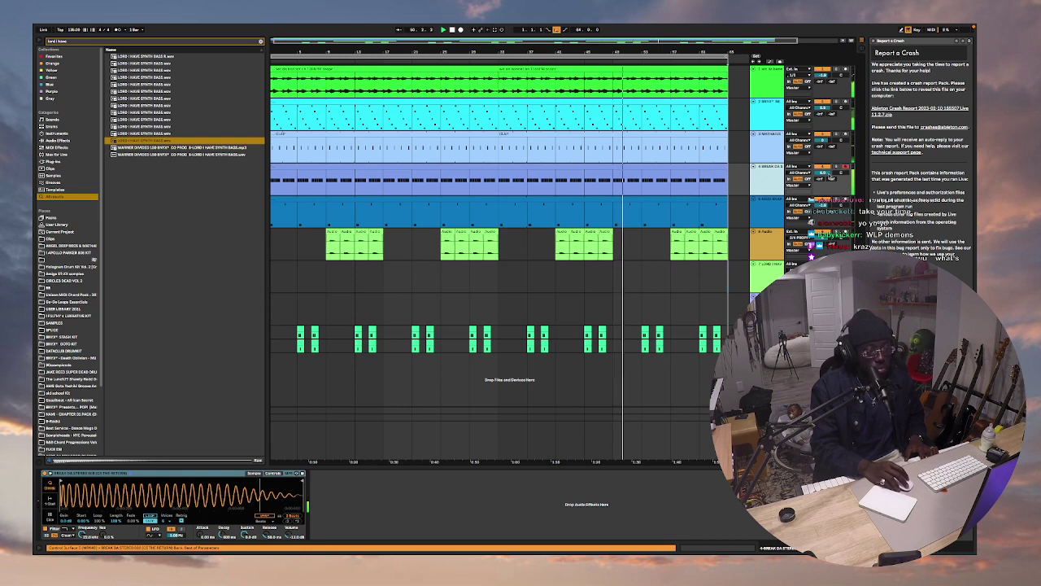
left_click(228, 473)
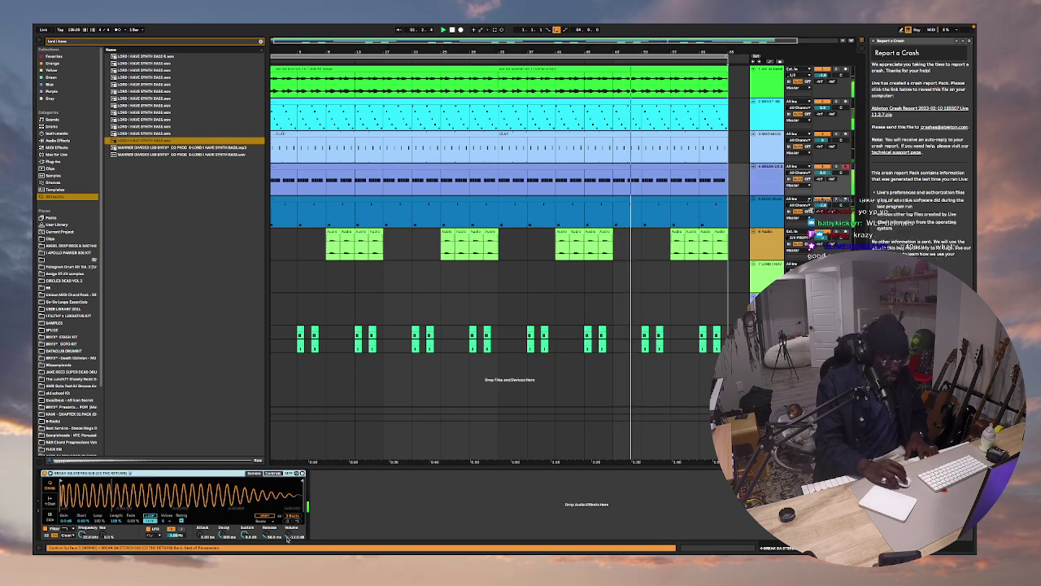
left_click(289, 535)
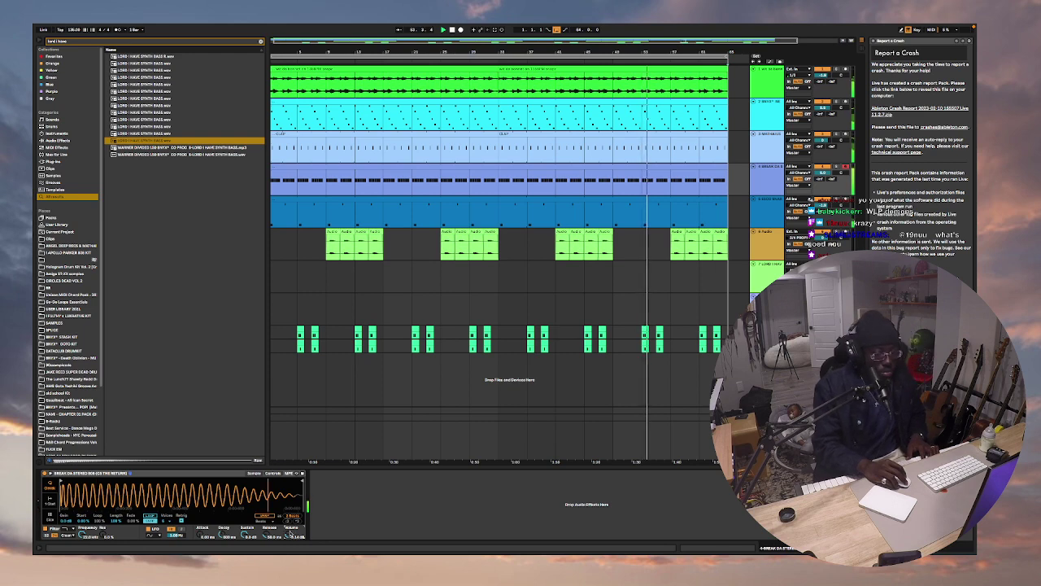
left_click(275, 473)
left_click_drag(219, 486, 227, 505)
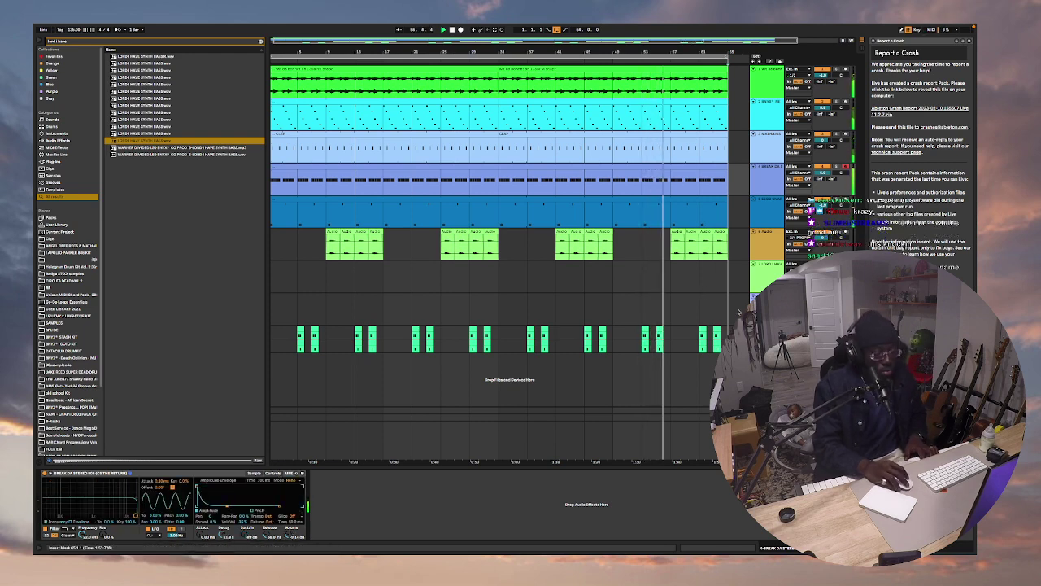
Record a synth bass note near the end of the arrangement and consolidate it into a four-bar clip starting at bar 61.
left_click(761, 285)
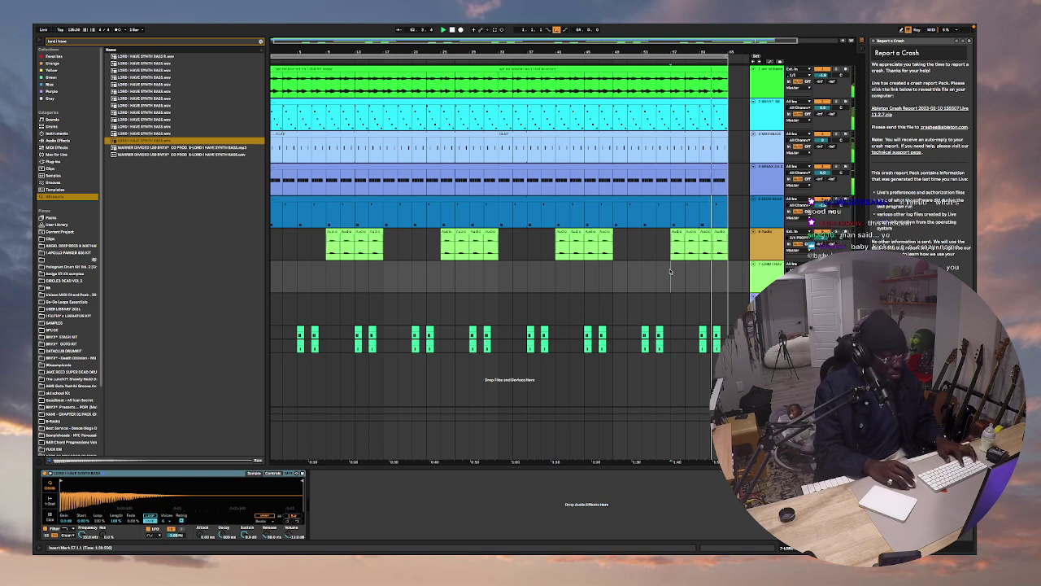
key("F9")
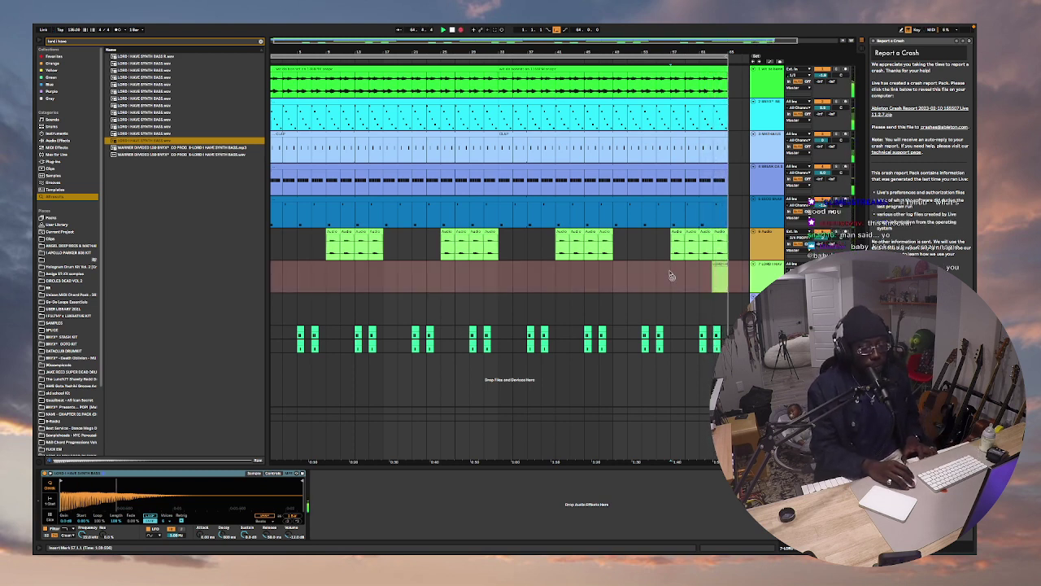
key("F9")
left_click(723, 277)
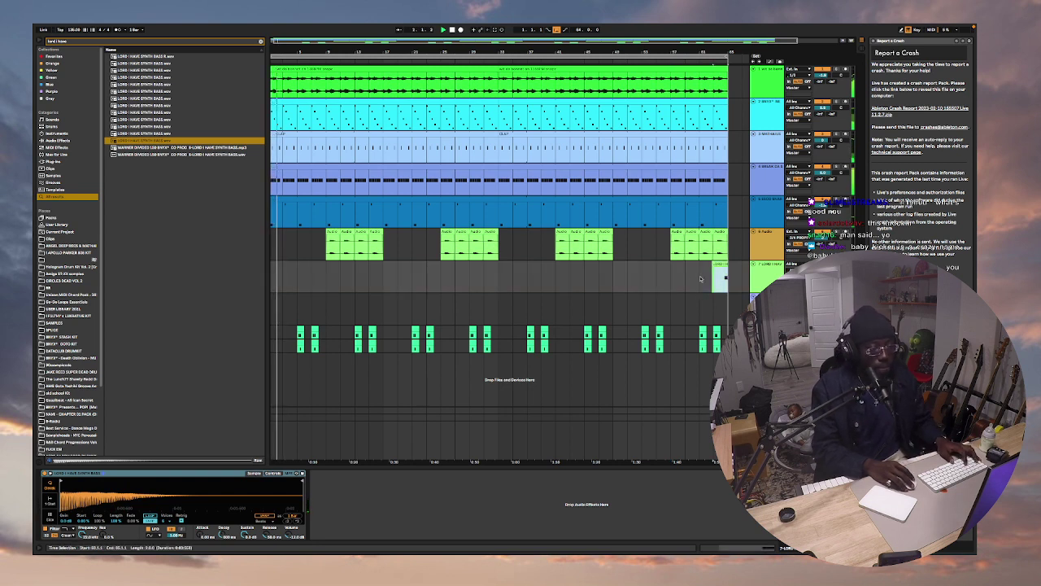
left_click(698, 274, "shift")
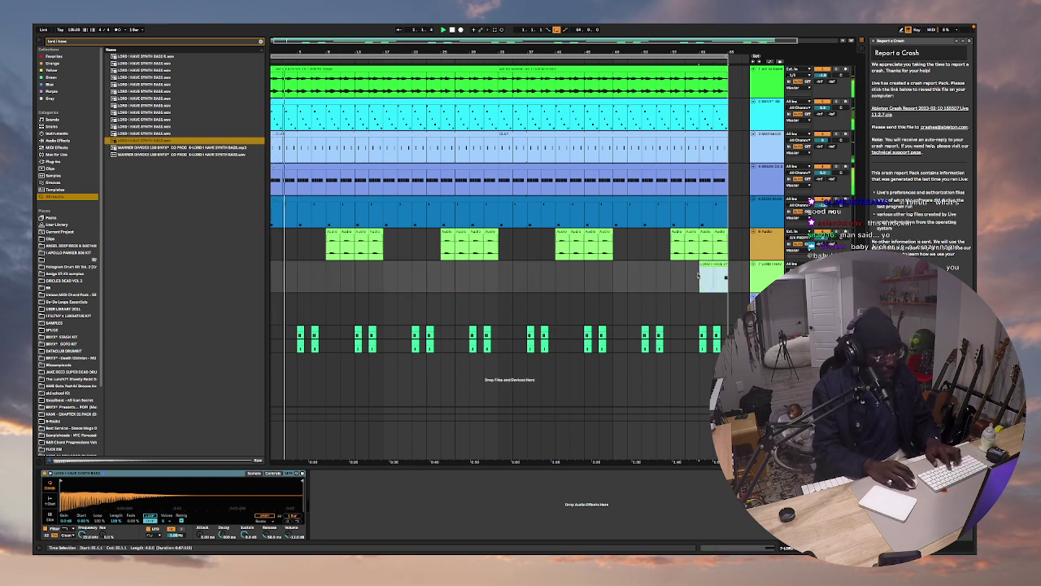
Paste the four-bar synth bass clip at bar 5 and duplicate bars 1 to 8 of that track up to bar 57.
left_click(292, 275)
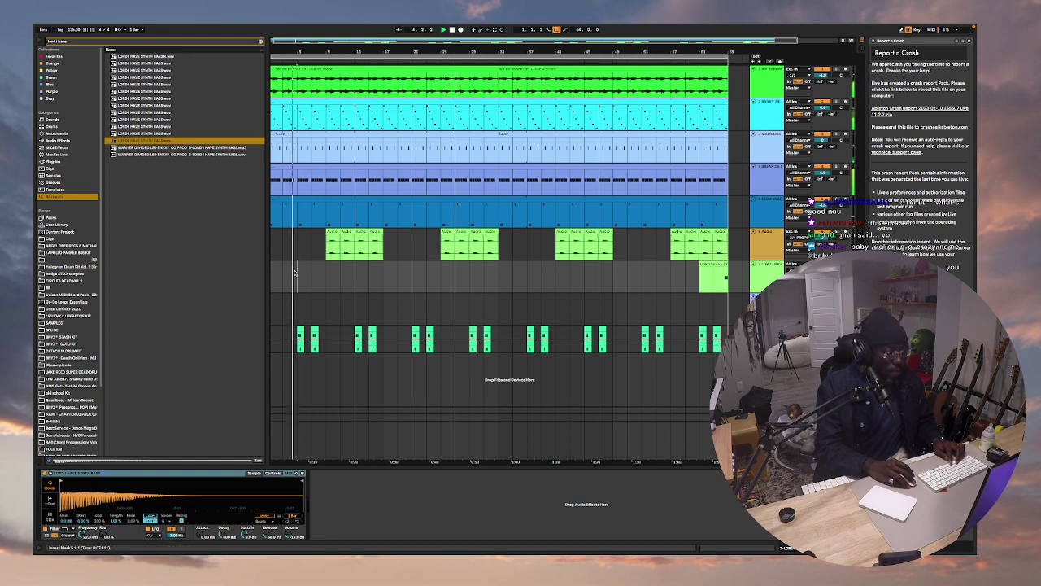
key("ctrl+v")
left_click_drag(325, 276, 262, 277)
key("ctrl+d")
key("ctrl+d")
key("ctrl+d")
key("ctrl+d")
key("ctrl+d")
key("ctrl+d")
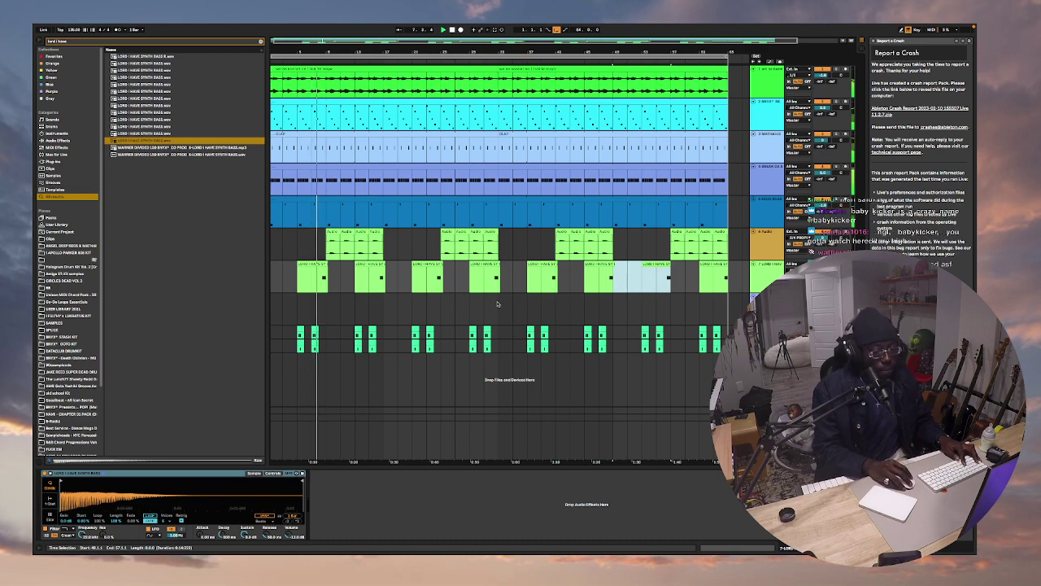
Open the first synth bass clip and examine its note together with the note expression lanes.
left_click(773, 277)
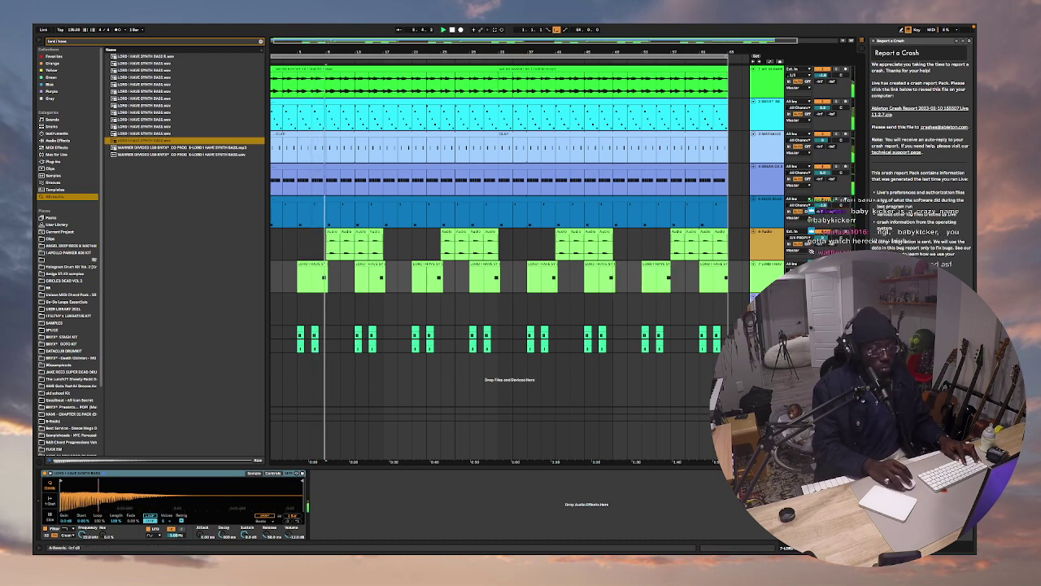
double_click(312, 274)
left_click(704, 318)
left_click(66, 233)
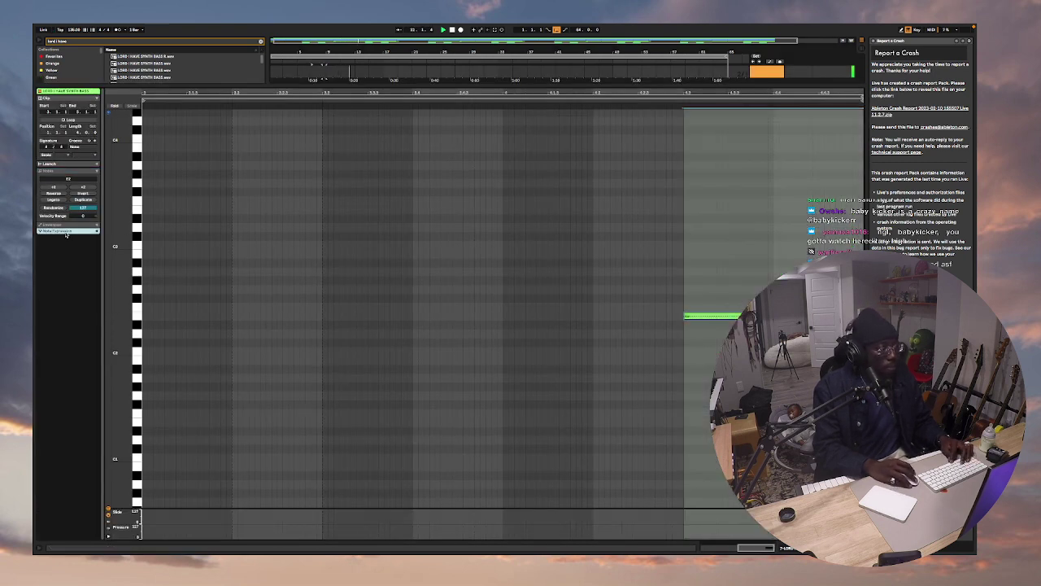
left_click(704, 316)
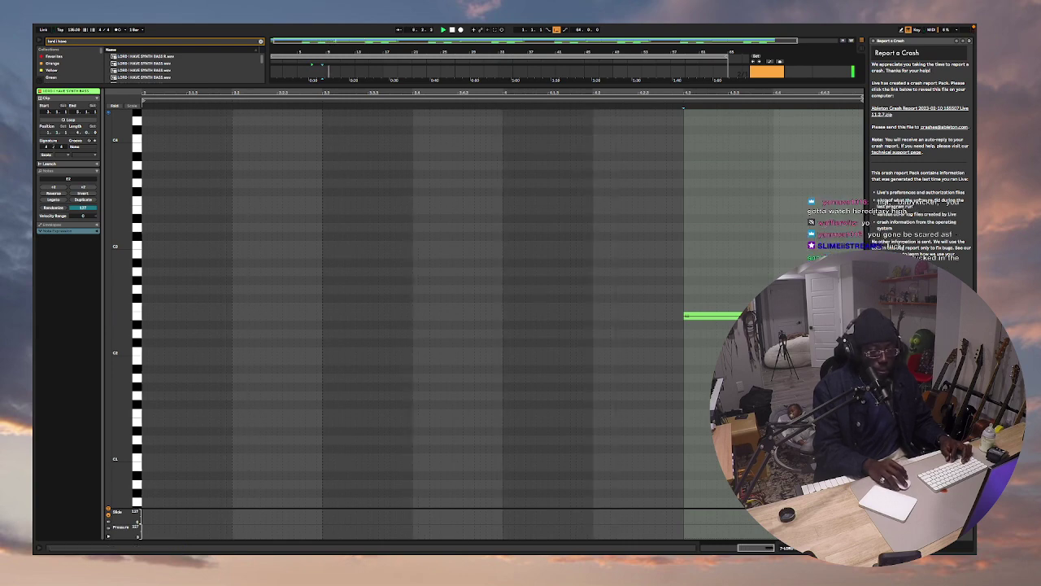
key("super+alt+l")
Duplicate bars 1 to 8 of the synth bass track again so the pattern repeats through the end of the 64 bars.
left_click_drag(328, 274, 227, 269)
key("super+d")
key("super+d")
key("super+d")
key("super+d")
key("super+d")
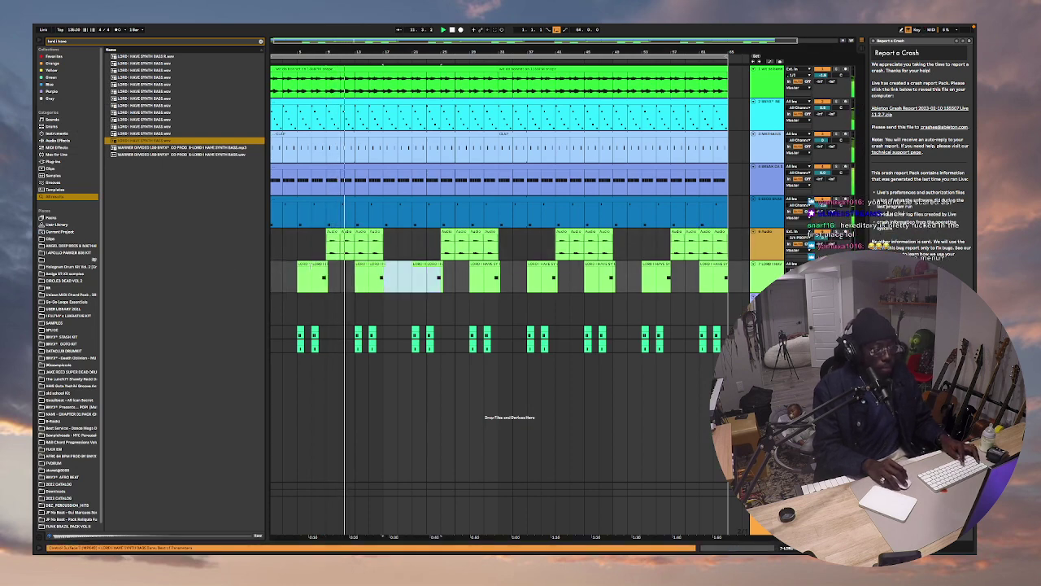
key("Right")
key("Right")
key("Right")
key("Right")
key("Right")
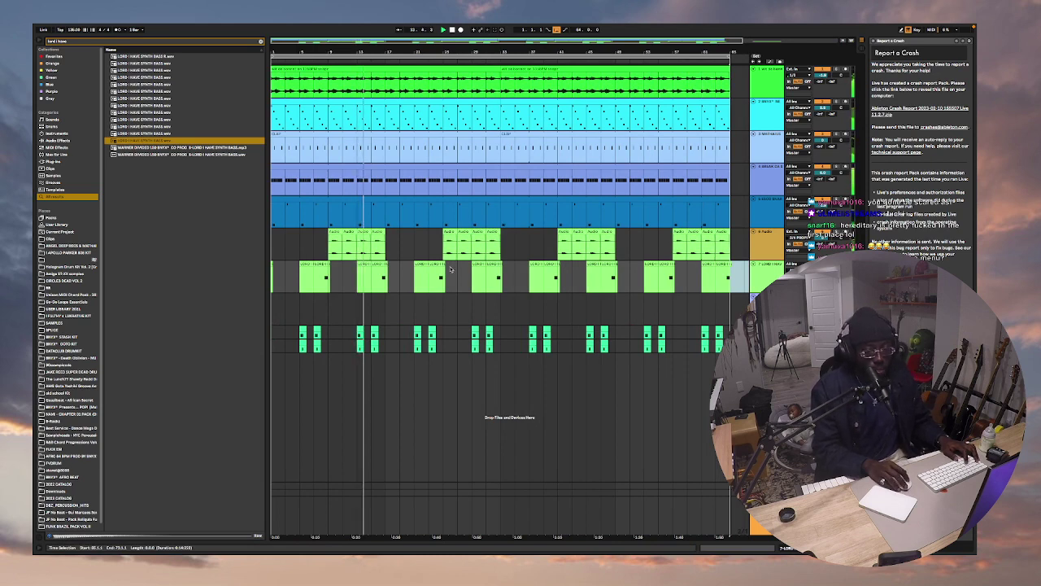
left_click(439, 277)
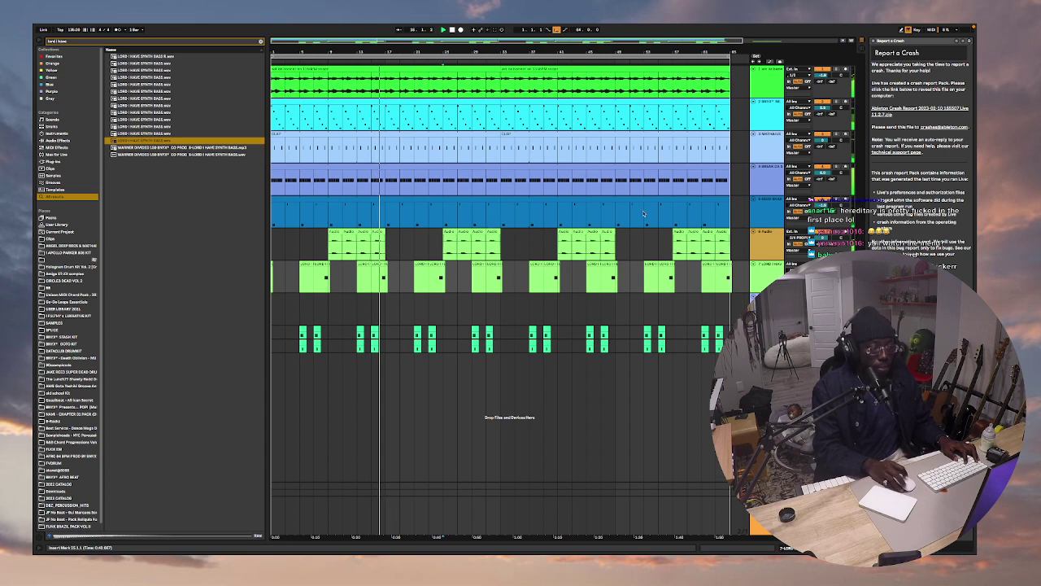
Search the browser for "CARI DATE" with the first audio track selected.
left_click(771, 78)
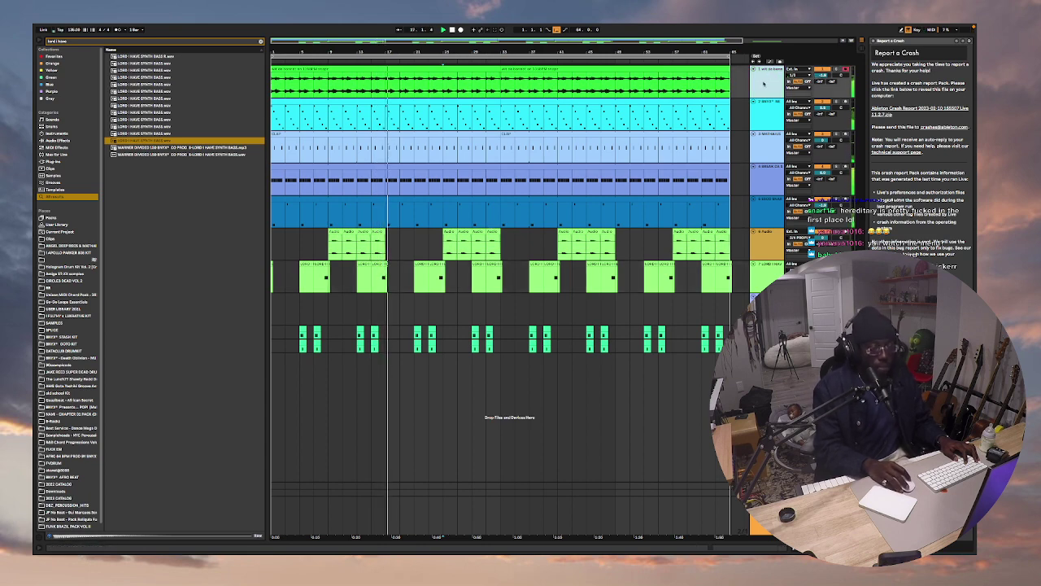
key("ctrl+f")
type("CARI DATE")
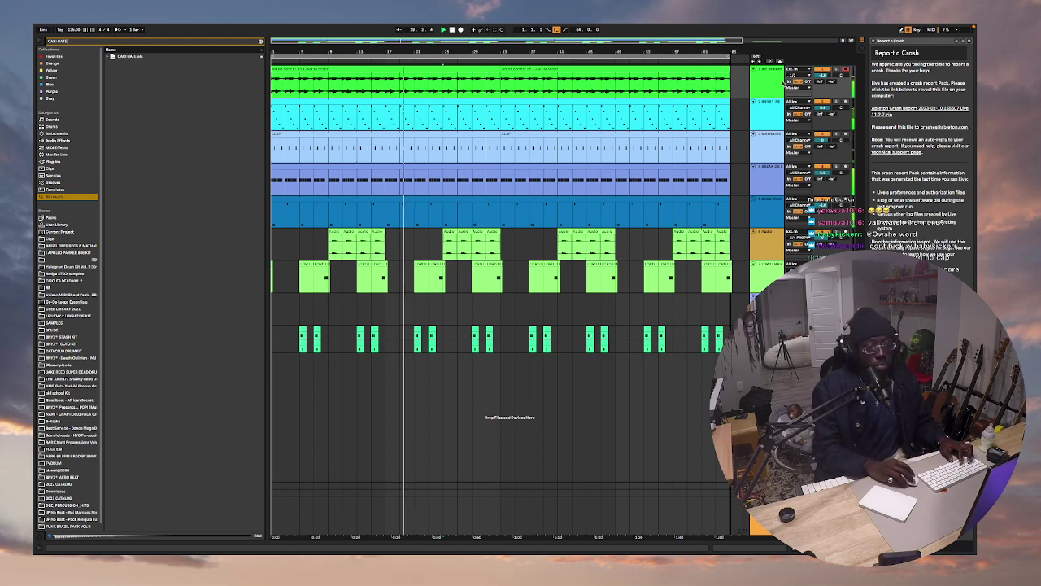
Insert an audio track below the first audio track and import the pad track from the CARI DATE set beneath it.
right_click(784, 81)
left_click(802, 139)
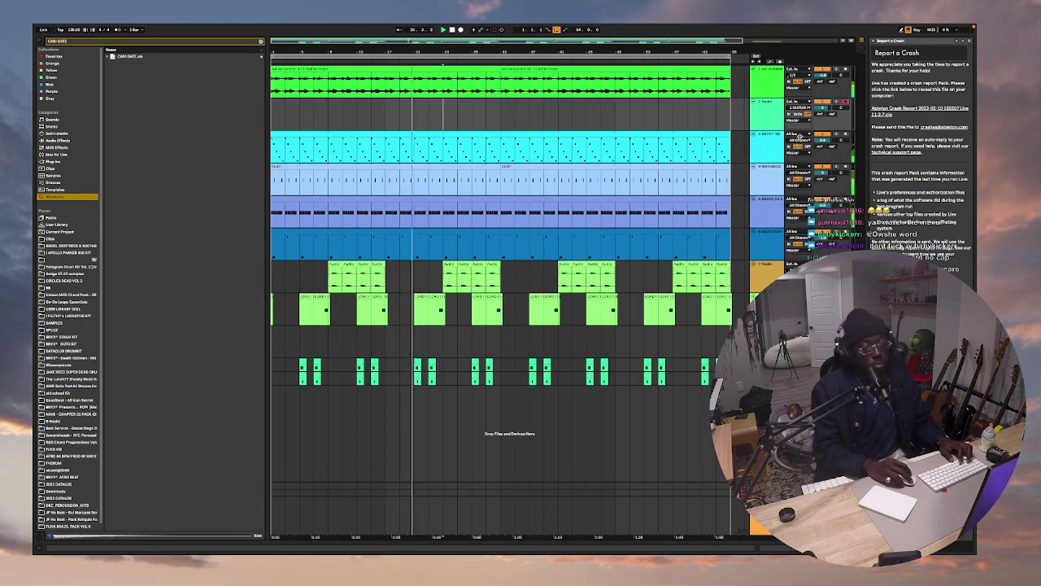
left_click_drag(118, 56, 404, 116)
left_click_drag(472, 122, 473, 117)
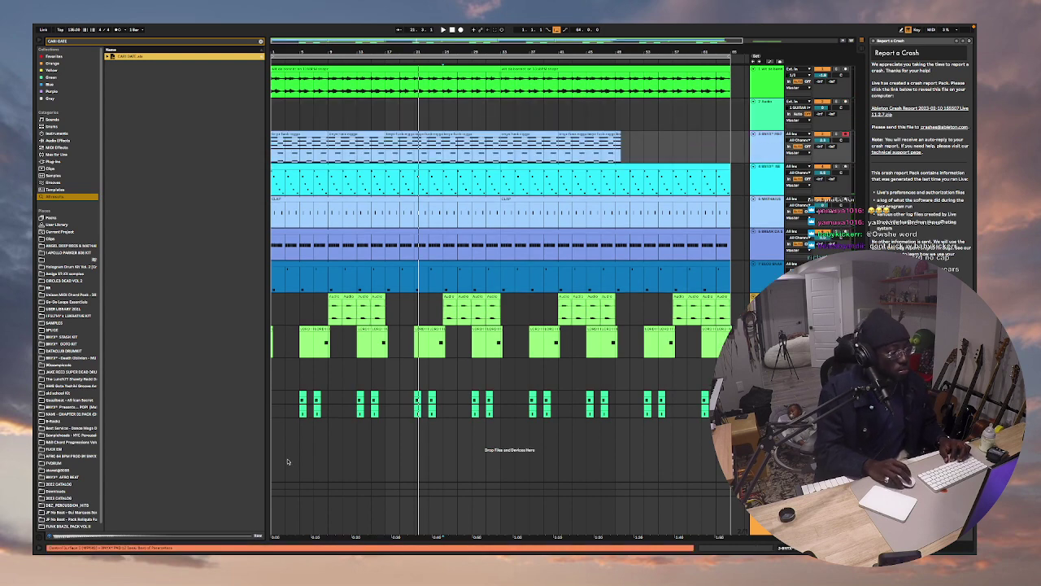
Copy the Utility effect from the imported pad track onto the first audio track.
scroll(732, 159, "right", 1)
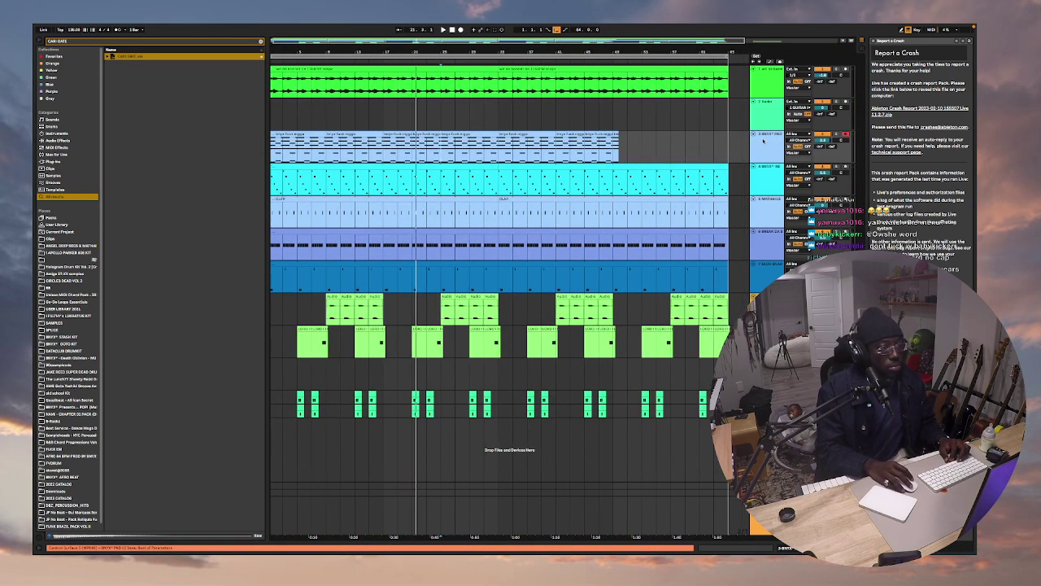
double_click(763, 142)
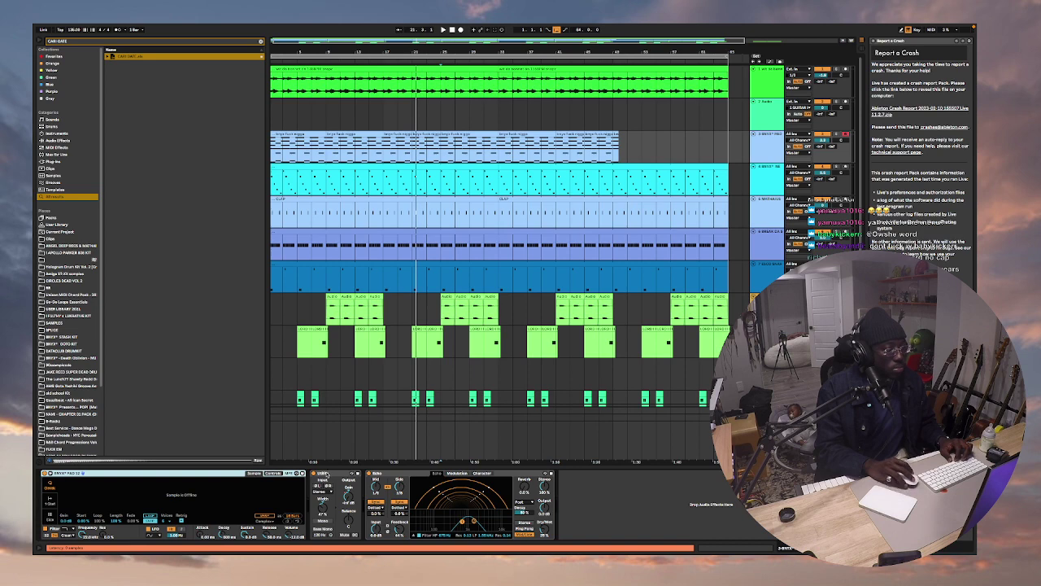
left_click(323, 473)
left_click(763, 78)
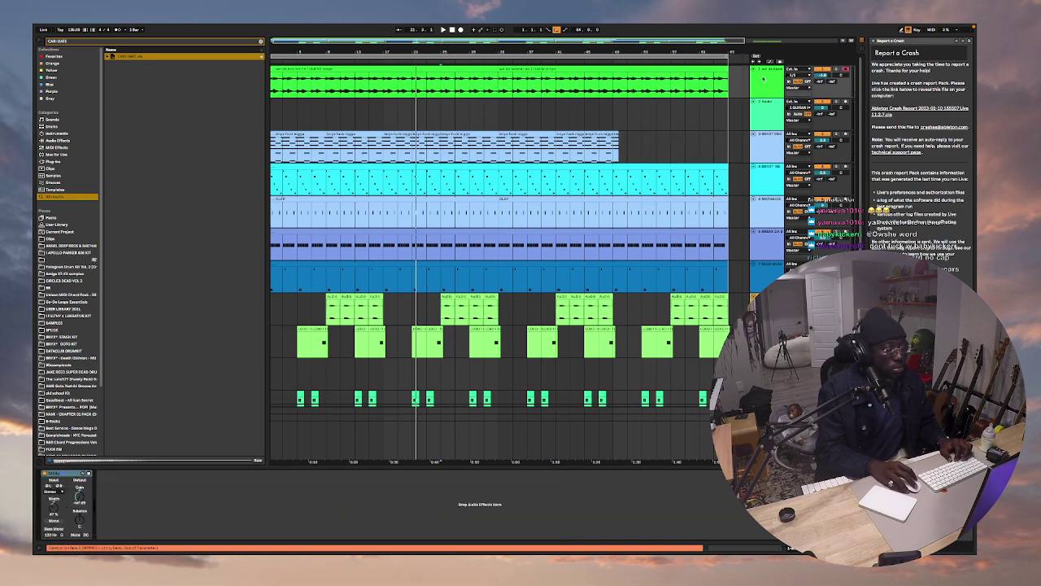
Mute the imported pad track and start playback of the arrangement.
scroll(768, 128, "down", 1)
left_click(822, 133)
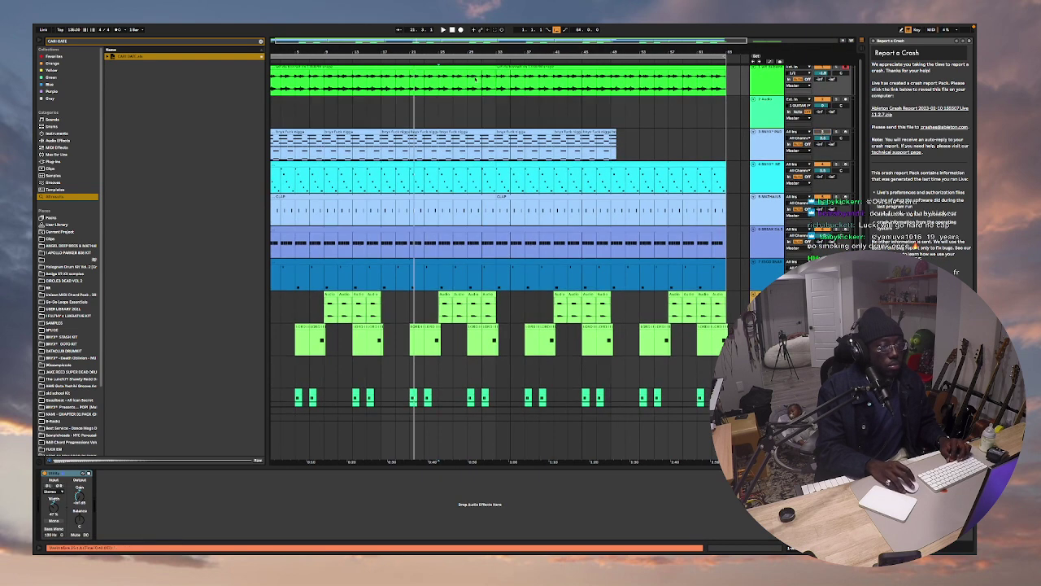
scroll(423, 73, "up", 1)
key("space")
Insert another audio track directly below the first audio track.
left_click(740, 93)
left_click(758, 93)
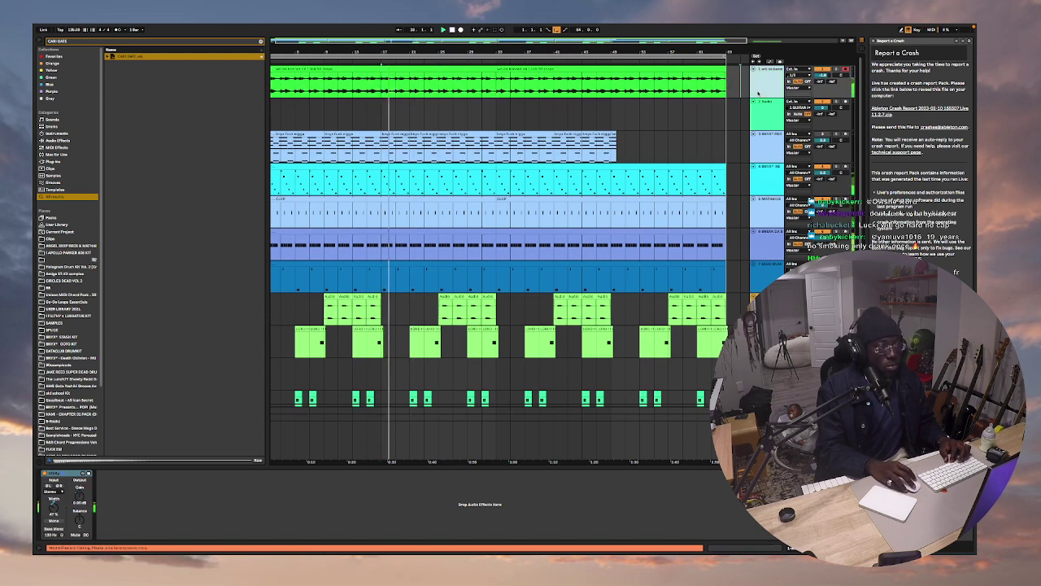
right_click(758, 93)
left_click(779, 145)
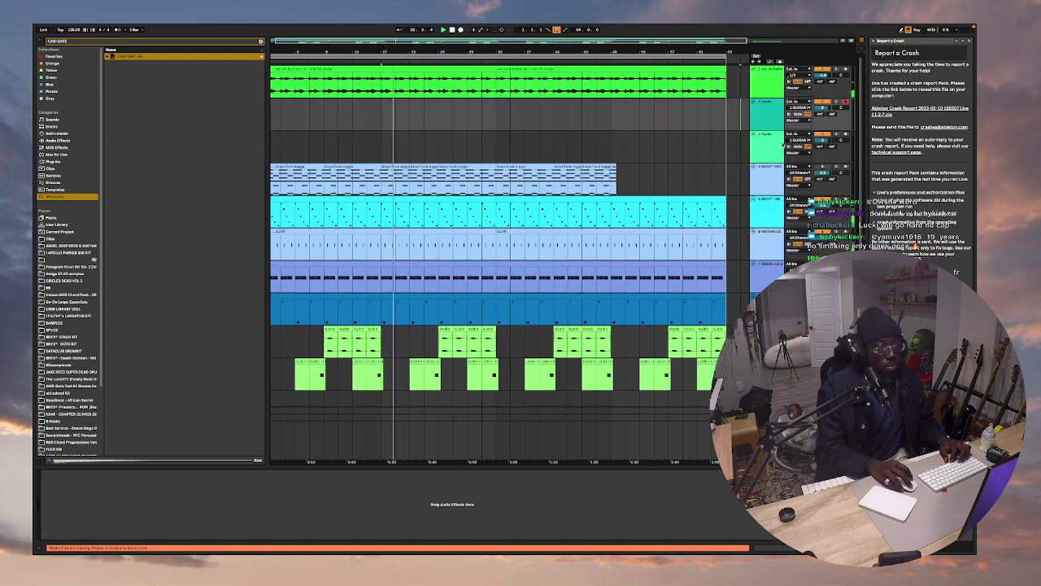
Copy both audio clips of the first track onto the new audio track below and lower that track's volume.
left_click(644, 69)
left_click(463, 69)
left_click(553, 70, "shift")
left_click_drag(557, 69, 558, 113)
scroll(618, 113, "down", 1)
left_click_drag(822, 107, 829, 125)
Split the copied audio at bar 17 to isolate the section spanning bars 17 to 33.
scroll(504, 114, "left", 1)
left_click(393, 100)
left_click(386, 113)
key("super+e")
left_click_drag(394, 99, 499, 101)
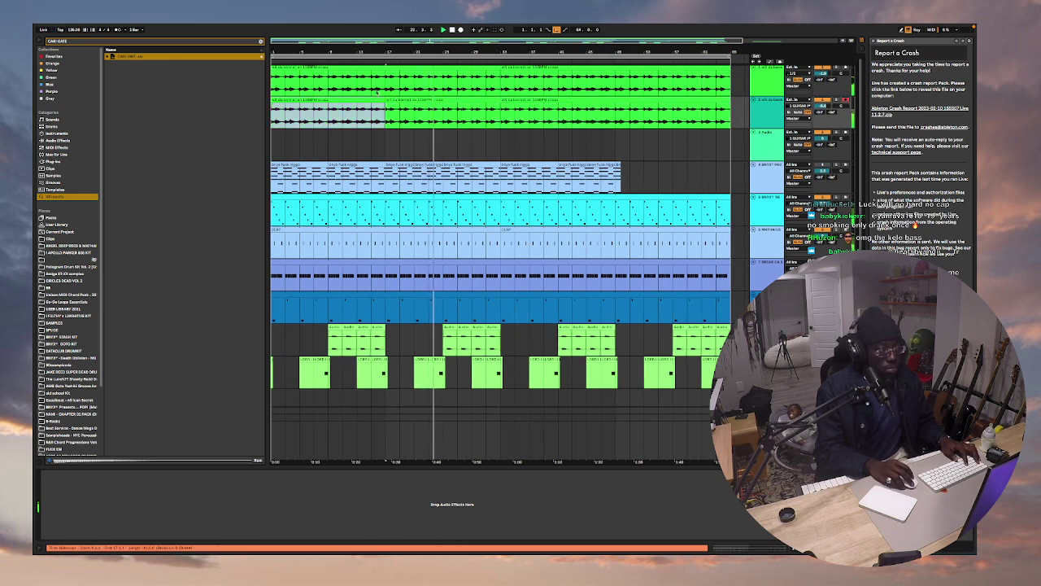
left_click_drag(389, 81, 501, 77)
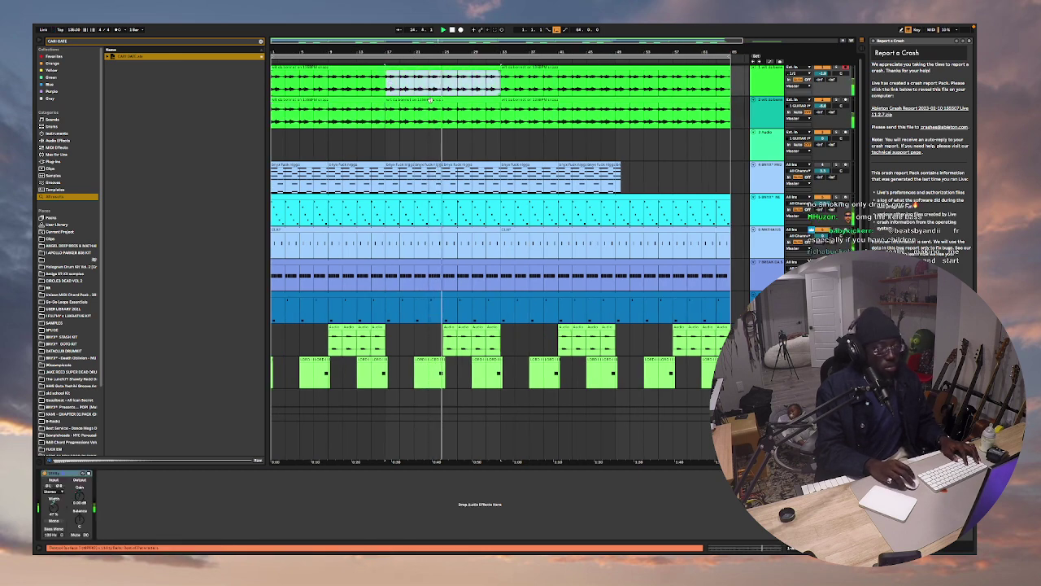
Turn on Warp in Complex mode for the copied audio clip spanning bars 17 to 33.
left_click(791, 125)
left_click(214, 166)
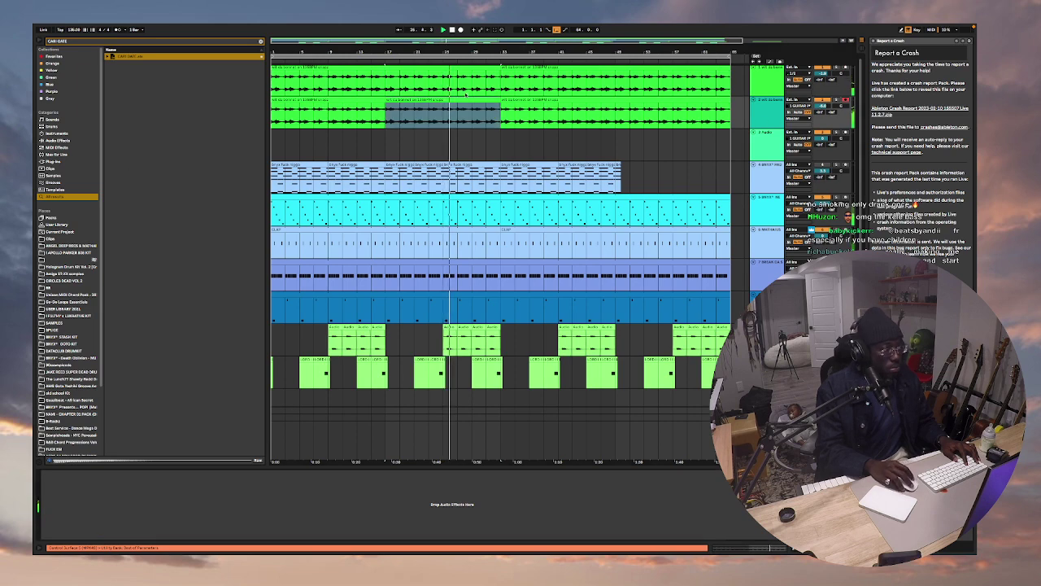
double_click(446, 100)
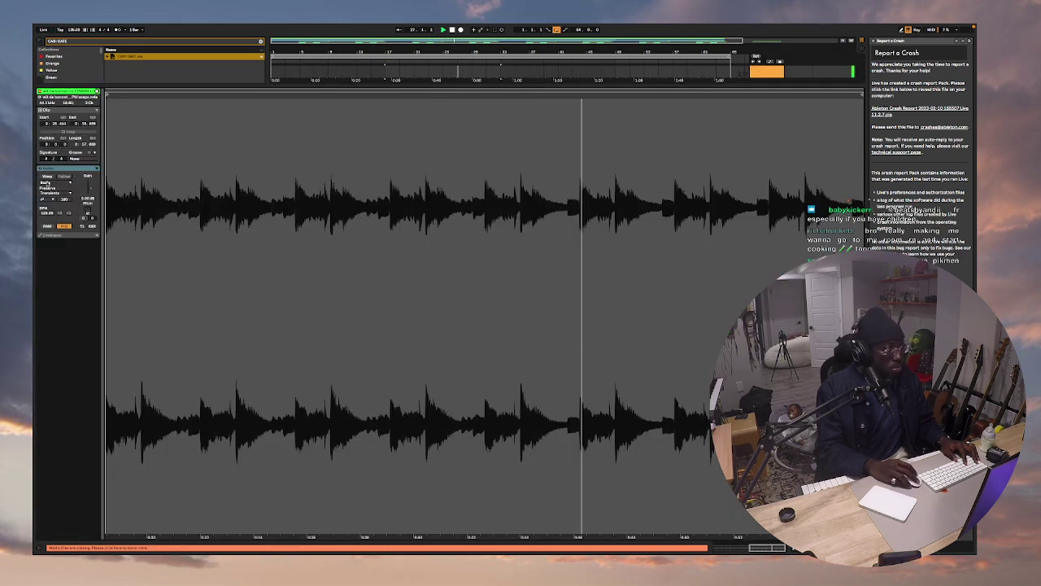
left_click(47, 176)
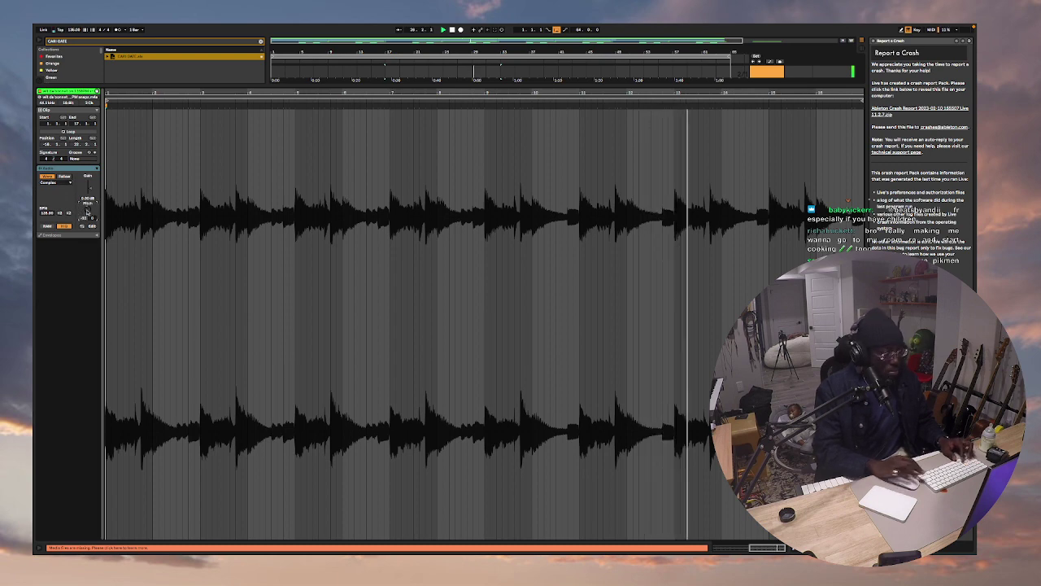
key("super+alt+l")
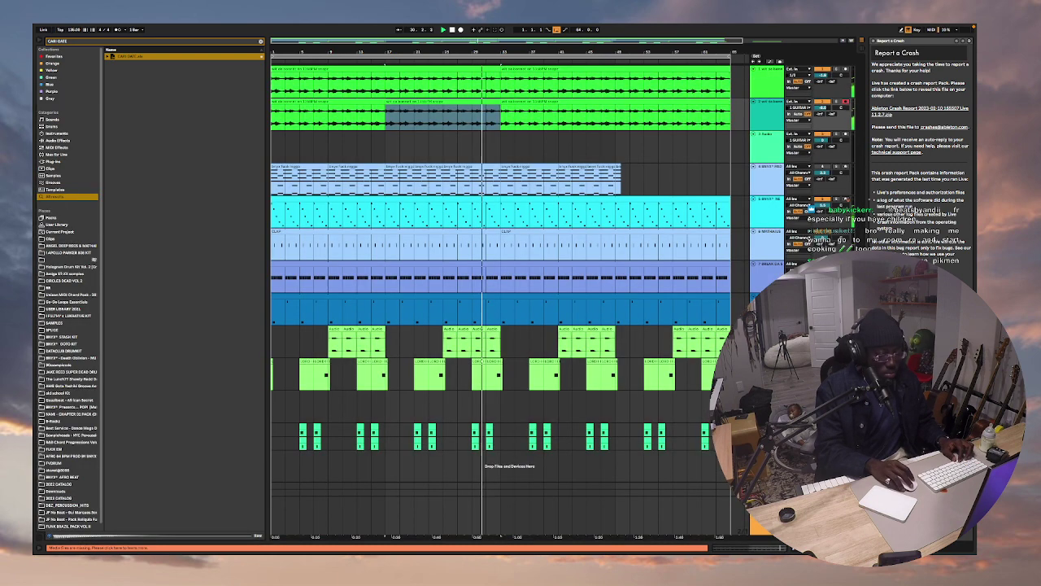
key("0")
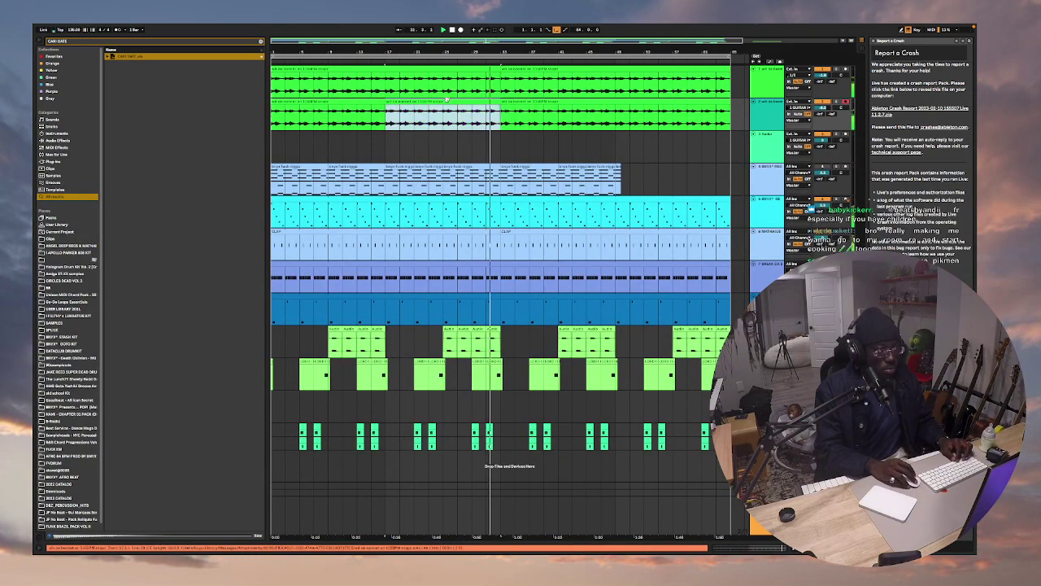
Split the first track's audio at bar 17 and delete its parts before bar 17 and after bar 33.
double_click(768, 117)
left_click(766, 82)
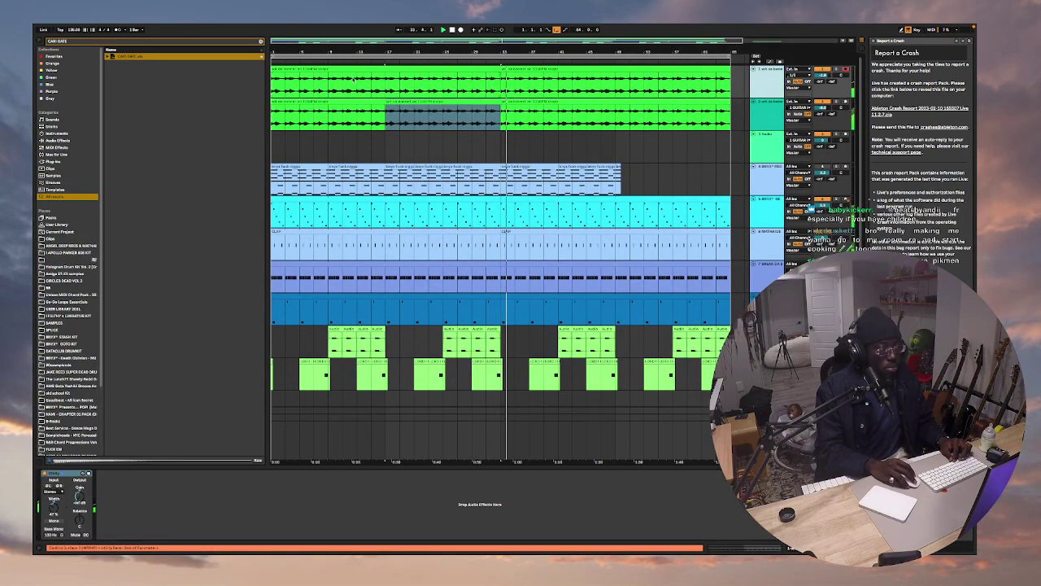
left_click(385, 81)
key("super+e")
key("Delete")
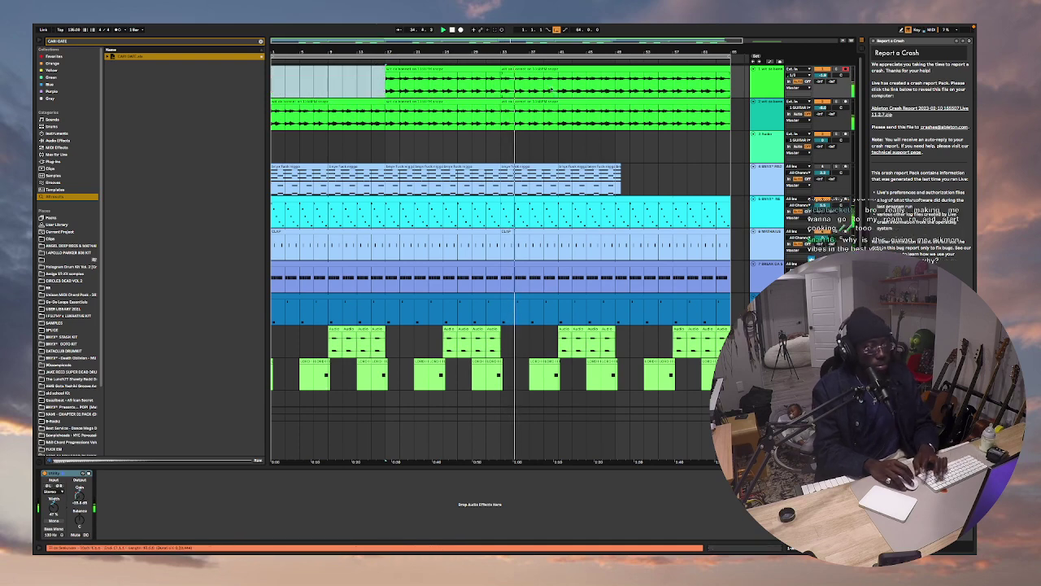
left_click(517, 70)
key("Delete")
Play the arrangement from bar 17 and delete the second track's audio between bars 17 and 33.
left_click(431, 77)
left_click(432, 70)
key("space")
key("space")
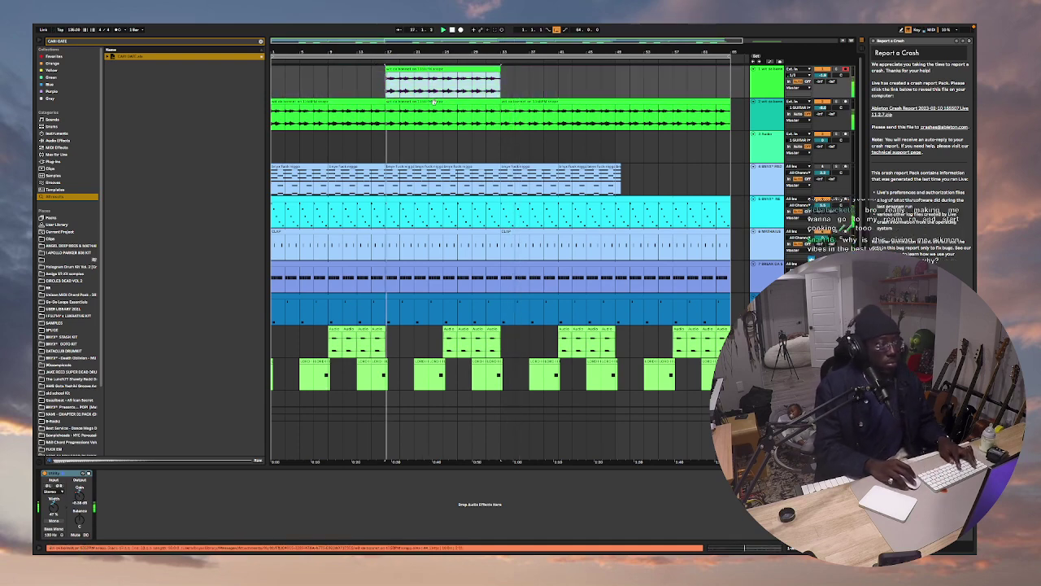
left_click(435, 102)
key("Delete")
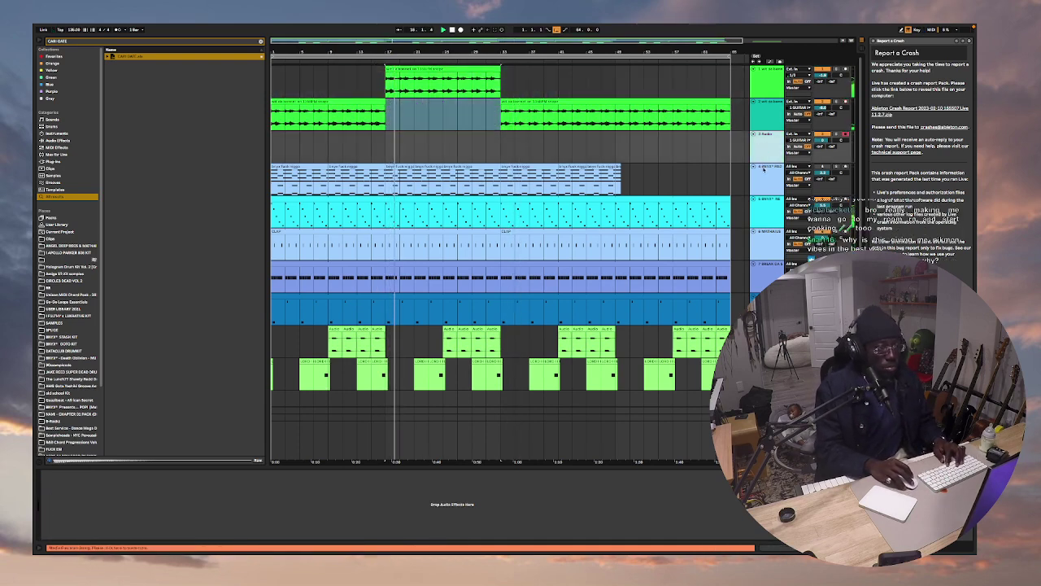
Copy the Echo effect from the pad track onto the first audio track, after its Utility.
left_click(328, 390)
left_click_drag(323, 472, 406, 388)
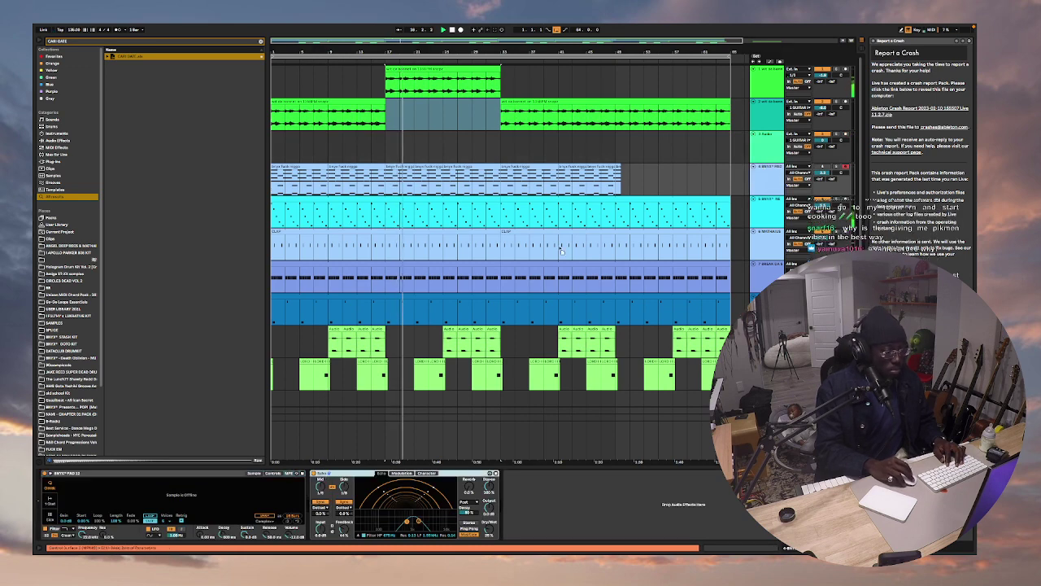
left_click(772, 79)
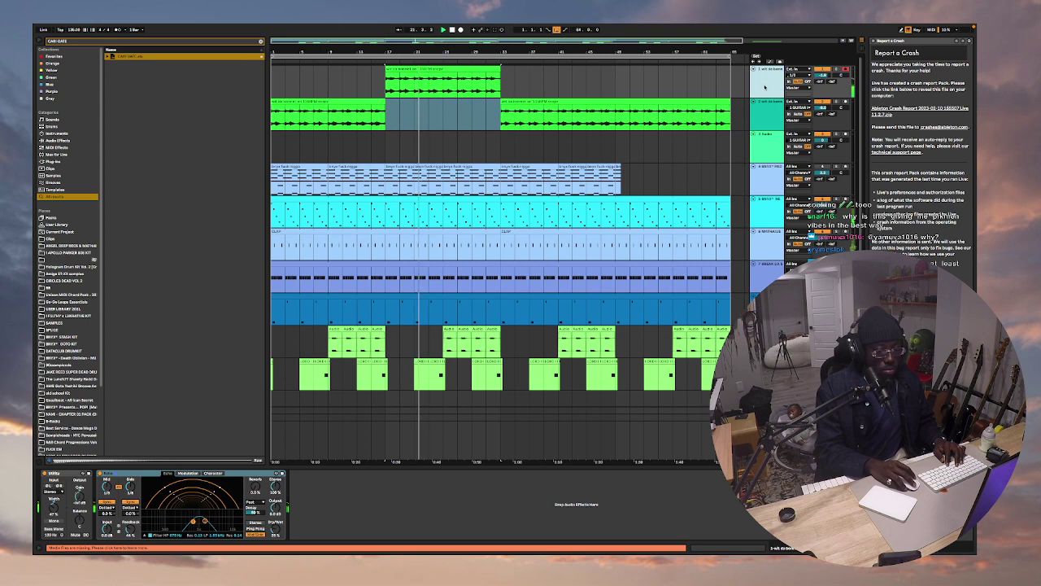
left_click(130, 472)
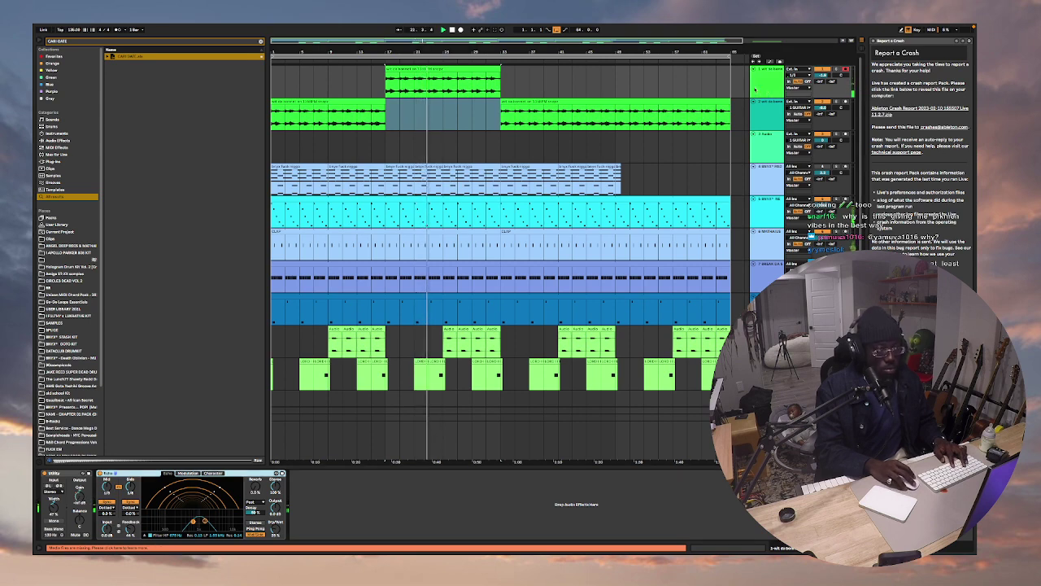
Clear the browser search and add an EQ Eight from the audio effects to the first audio track.
left_click(74, 141)
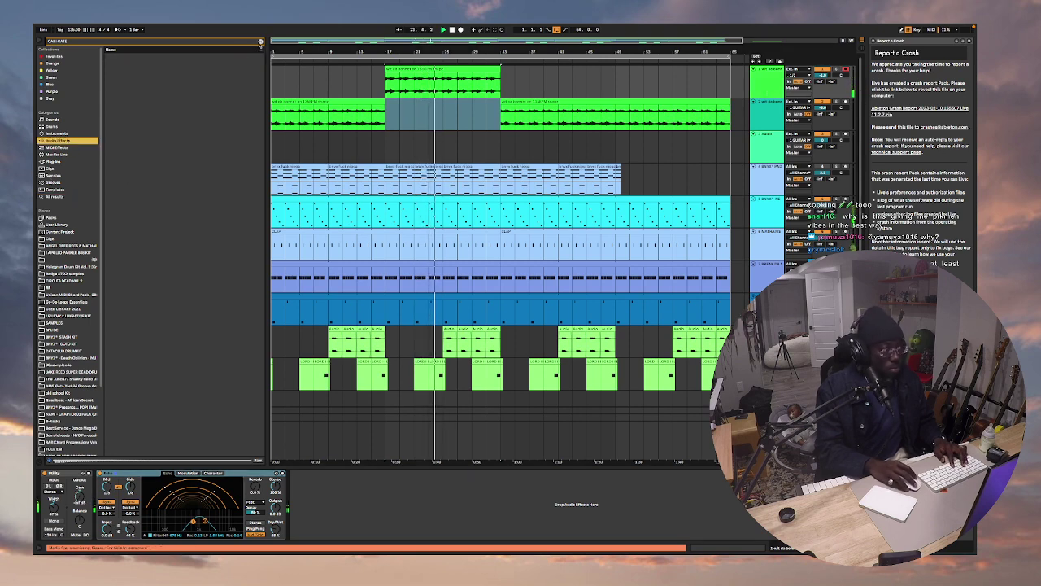
left_click(260, 42)
left_click(108, 148)
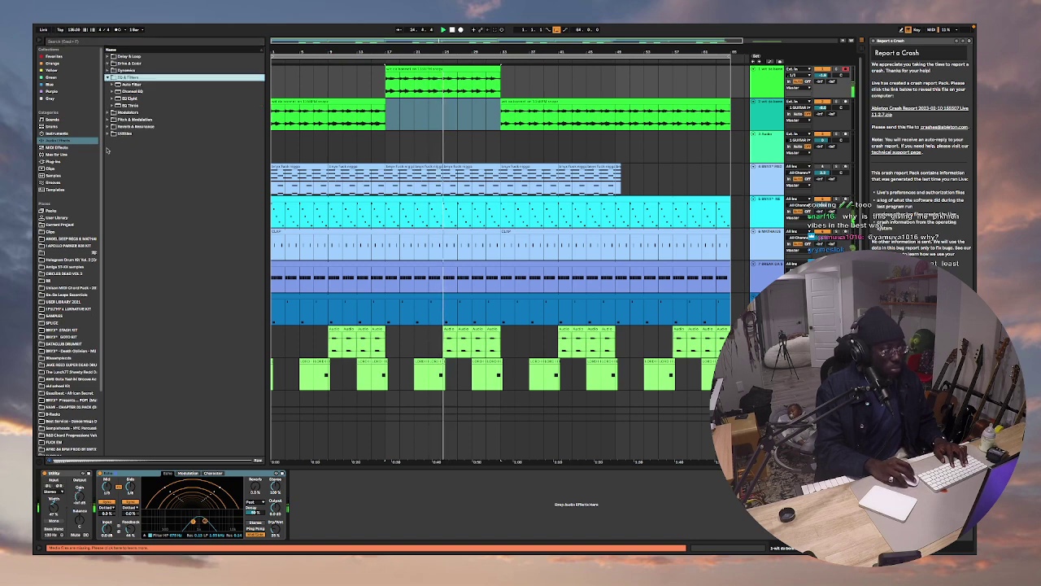
double_click(128, 98)
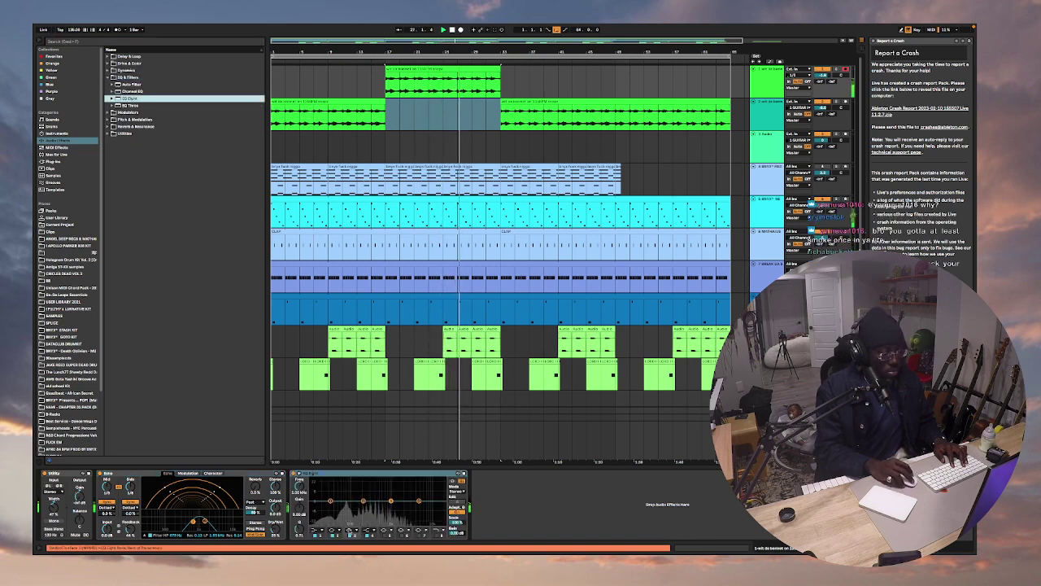
Shape the EQ Eight with a low cut, a high cut and a boosted mid band.
left_click(320, 528)
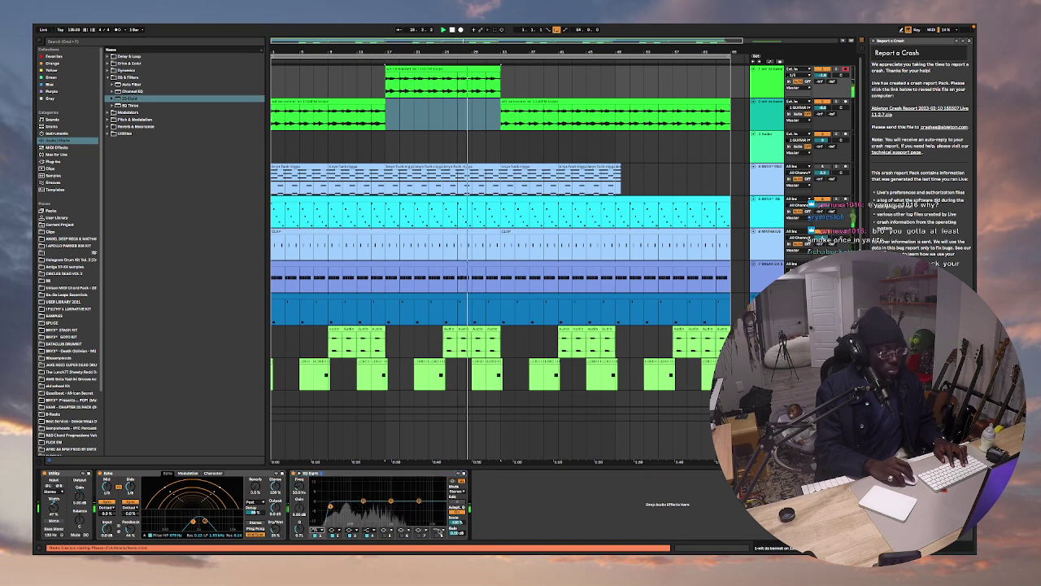
left_click(436, 535)
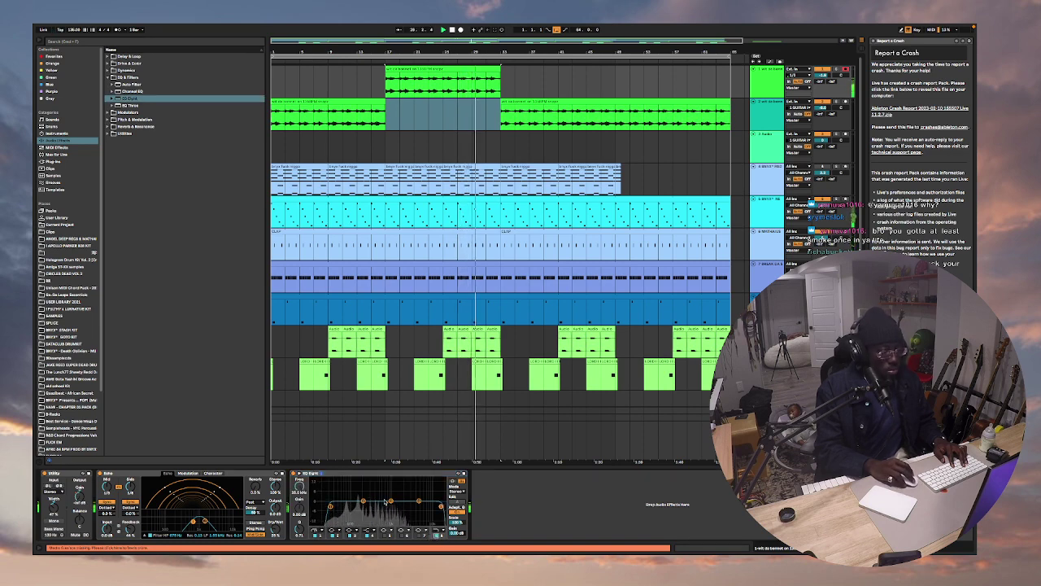
left_click_drag(390, 501, 383, 493)
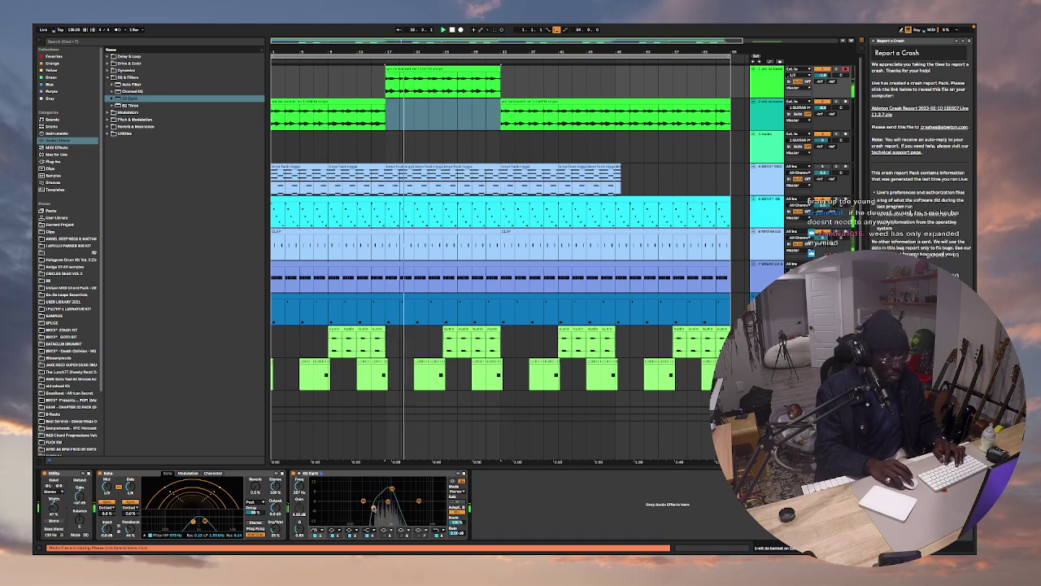
Duplicate the second track's opening clip into bars 17 to 33 and play from bar 17.
scroll(484, 152, "down", 1)
scroll(423, 122, "left", 1)
left_click(358, 92)
key("super+d")
key("space")
key("space")
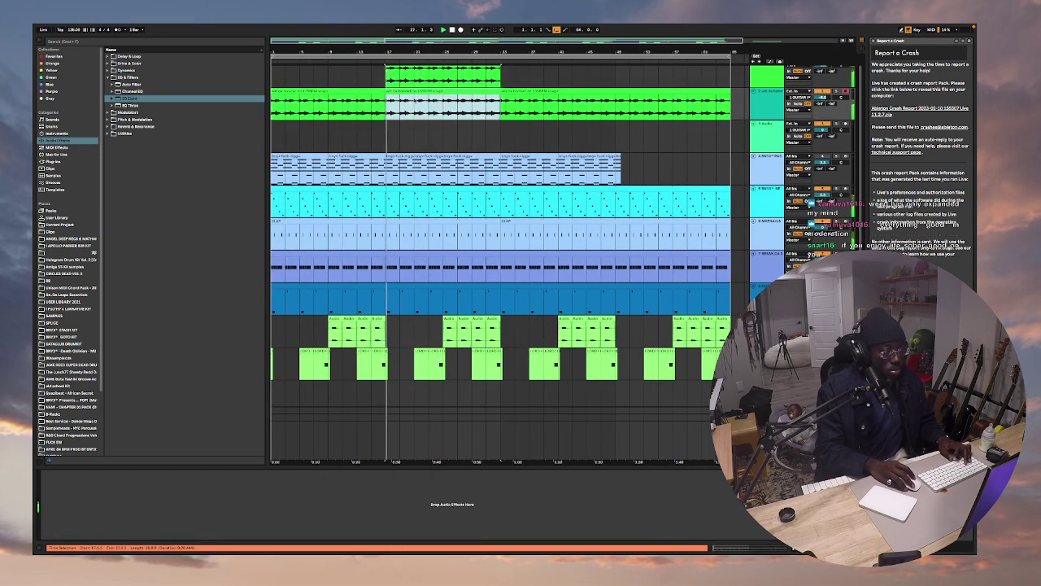
Try reversing the opening slice of the second track's clip that starts at bar 17.
left_click(398, 106)
left_click_drag(393, 105, 386, 105)
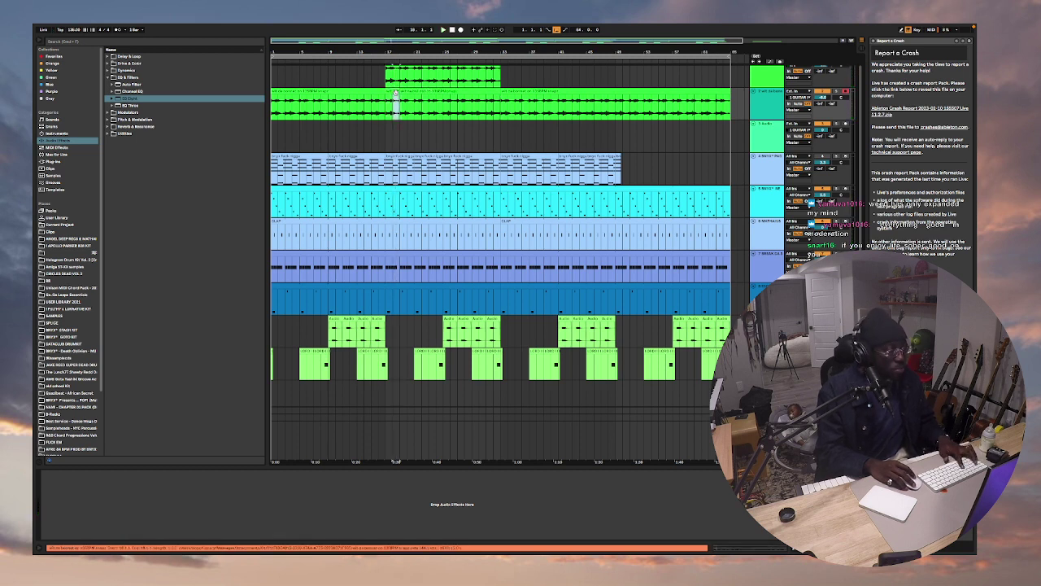
key("super+z")
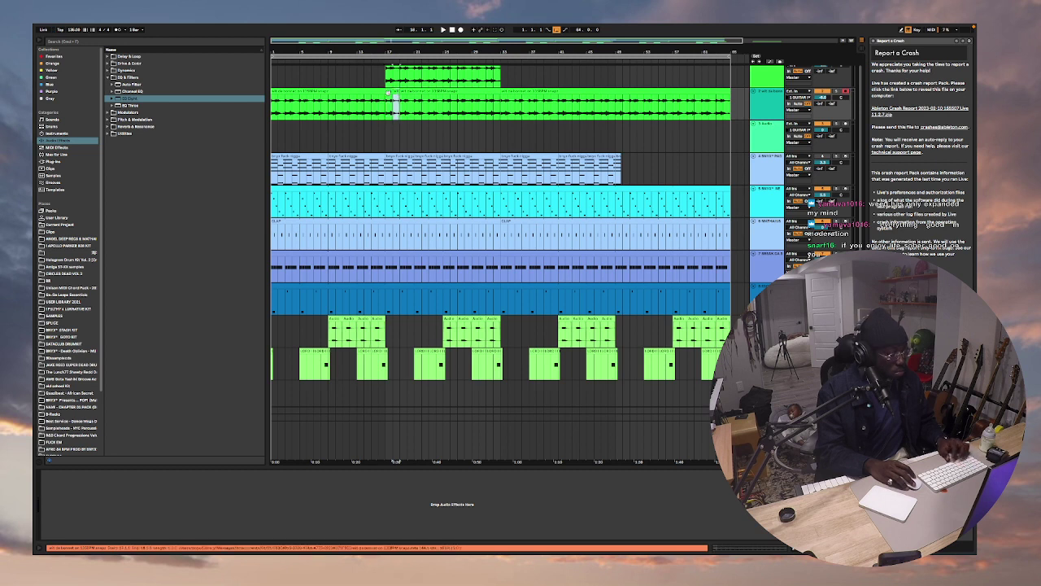
left_click(389, 94, "shift")
key("r")
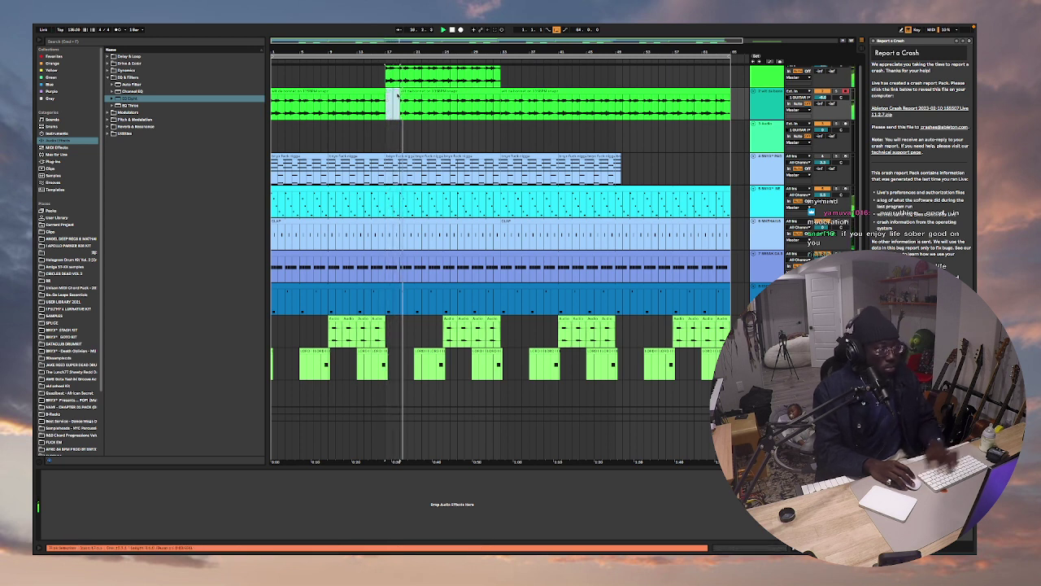
left_click_drag(401, 92, 386, 92)
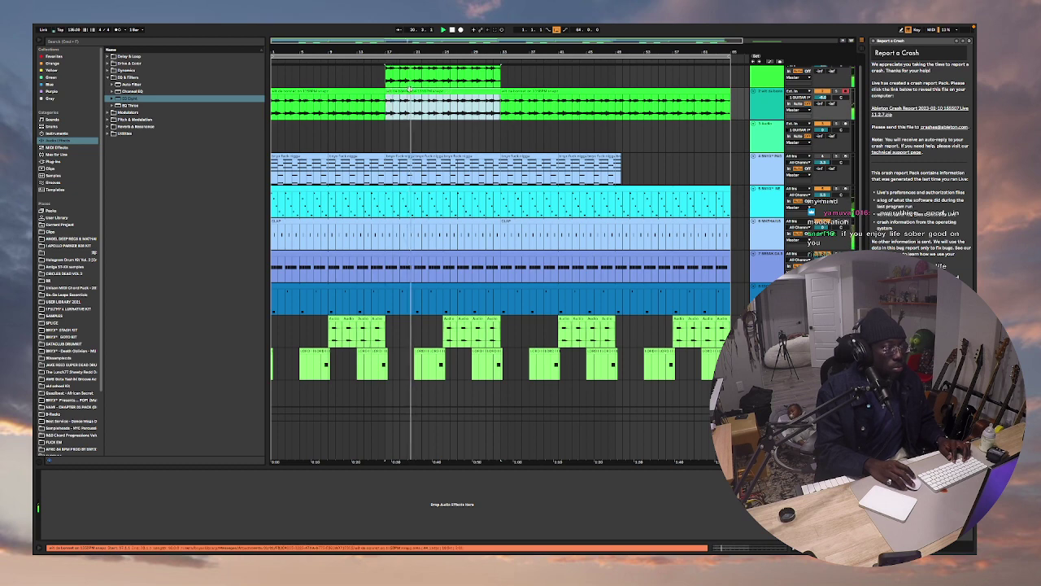
Turn on Warp in Complex mode for the second track's clip spanning bars 17 to 33.
double_click(408, 91)
left_click(47, 177)
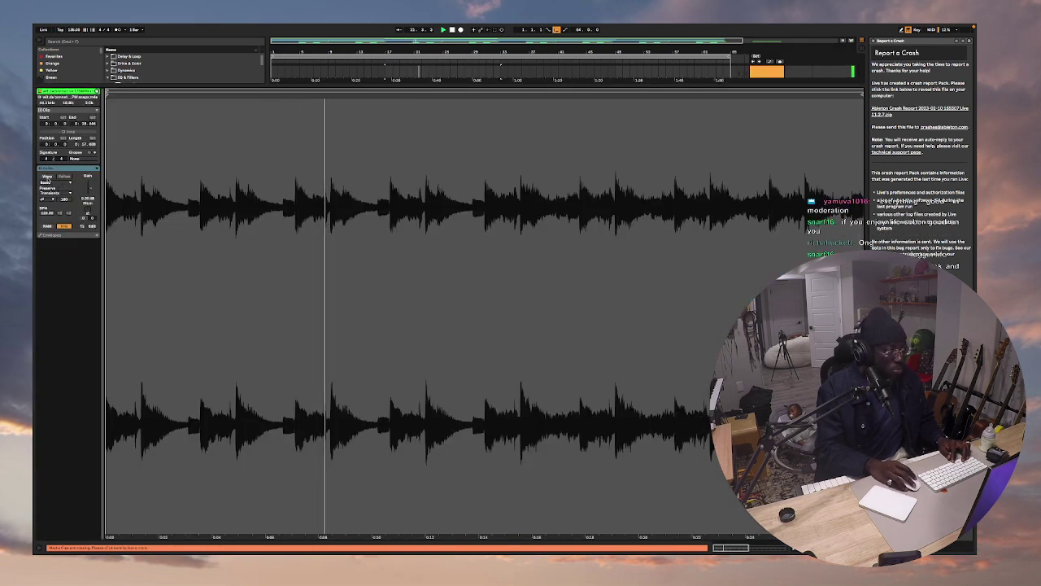
left_click(46, 182)
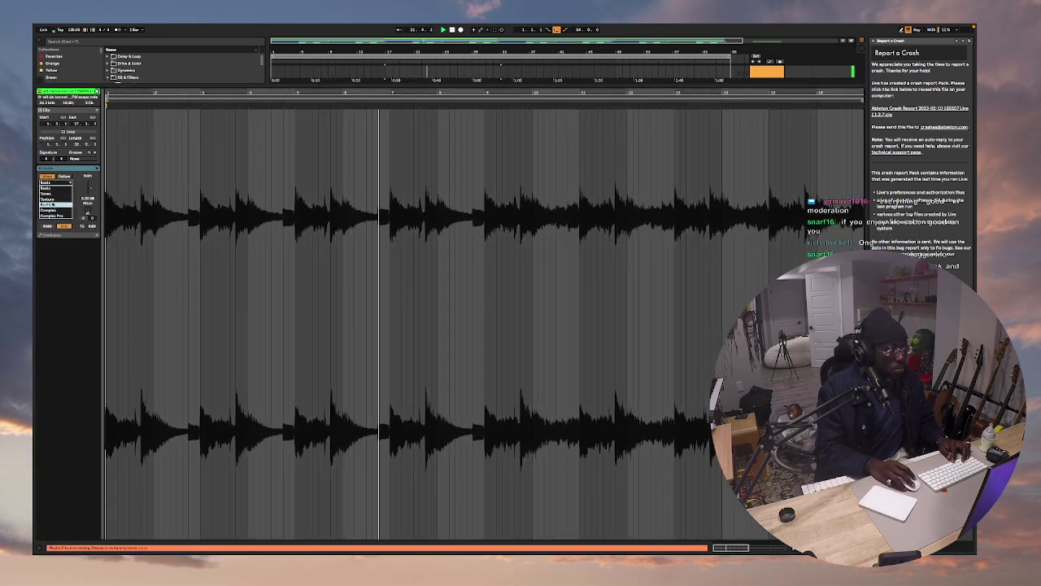
left_click(49, 210)
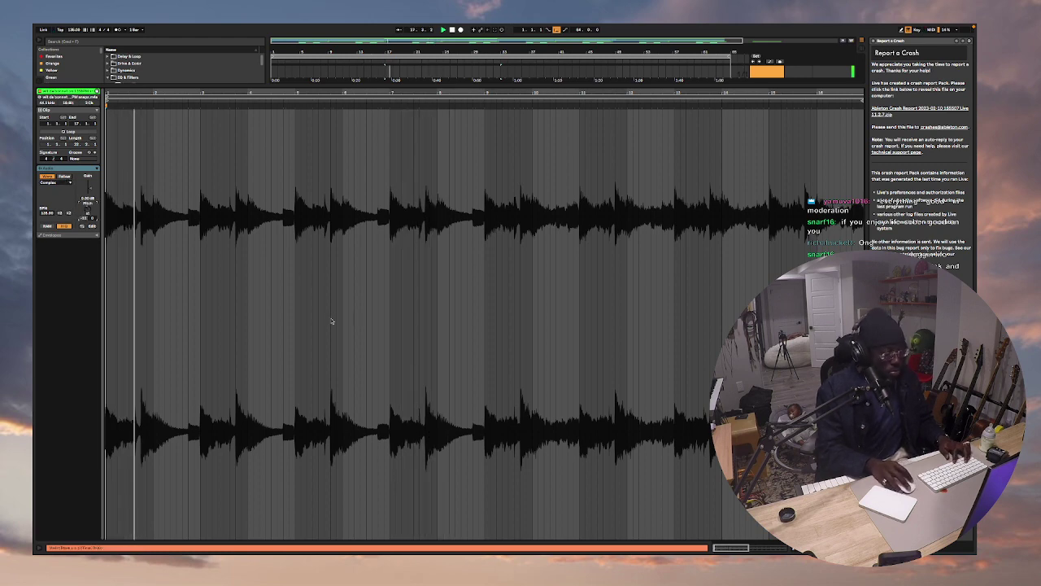
key("super+alt+l")
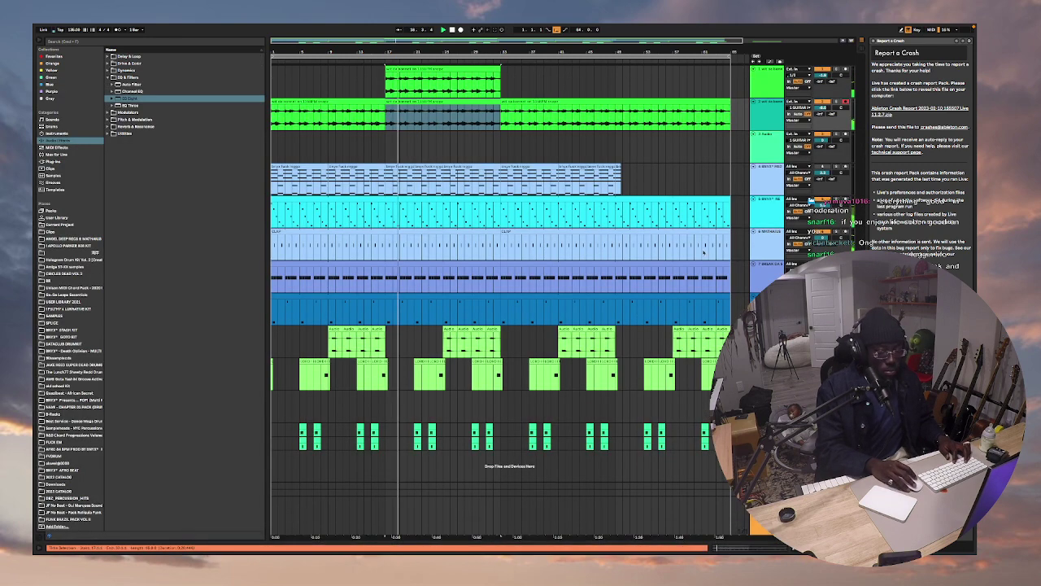
Split the second track's warped clip at bar 21 and repeat its first four bars up to bar 33.
left_click(414, 113)
key("super+e")
left_click(402, 100)
key("super+d")
key("super+d")
key("super+d")
Insert an audio track below the second track and move the repeated clips of bars 17 to 33 onto it.
left_click(402, 101)
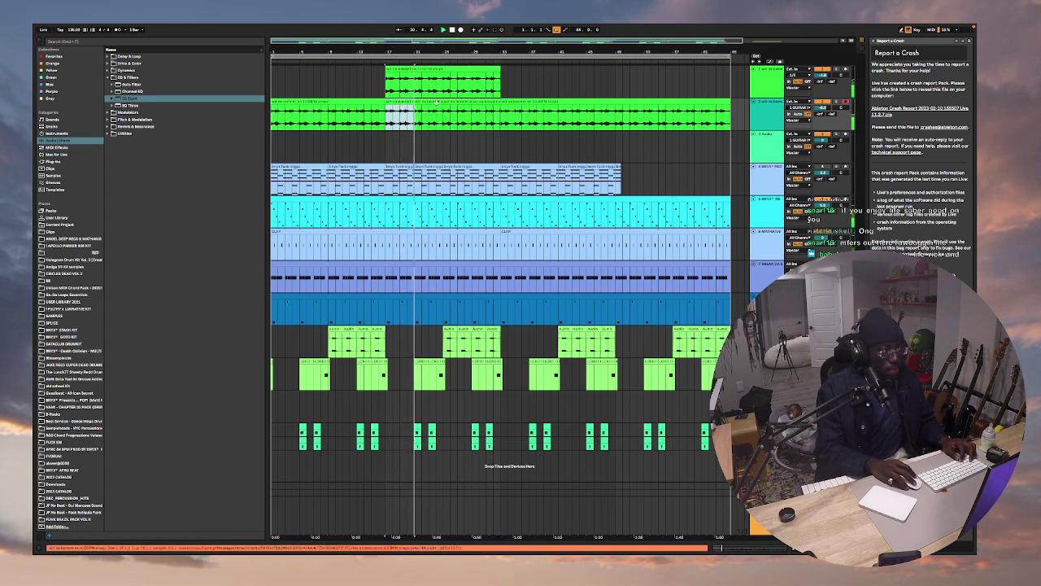
left_click(497, 106, "shift")
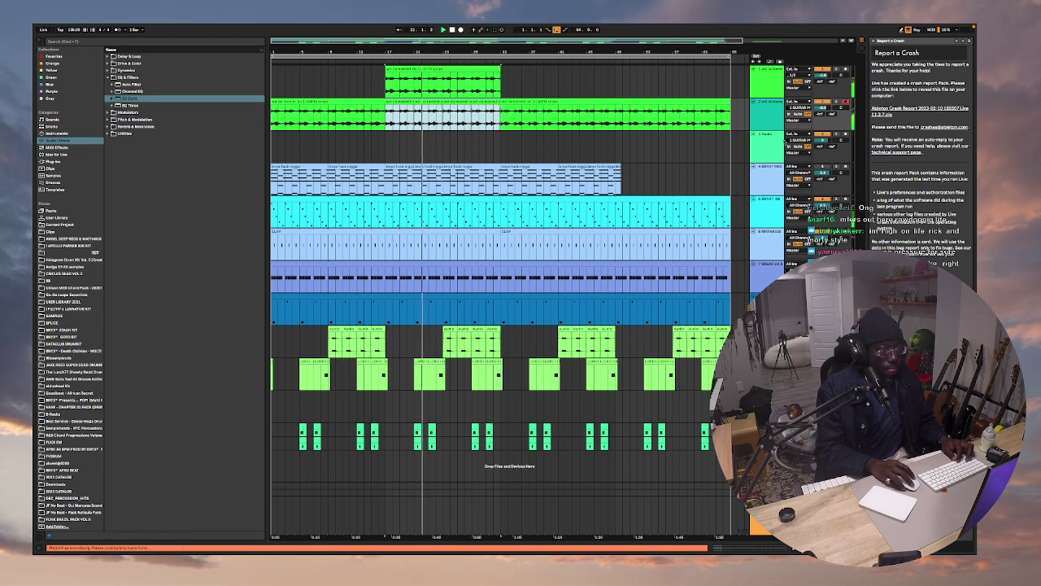
right_click(773, 119)
left_click(794, 171)
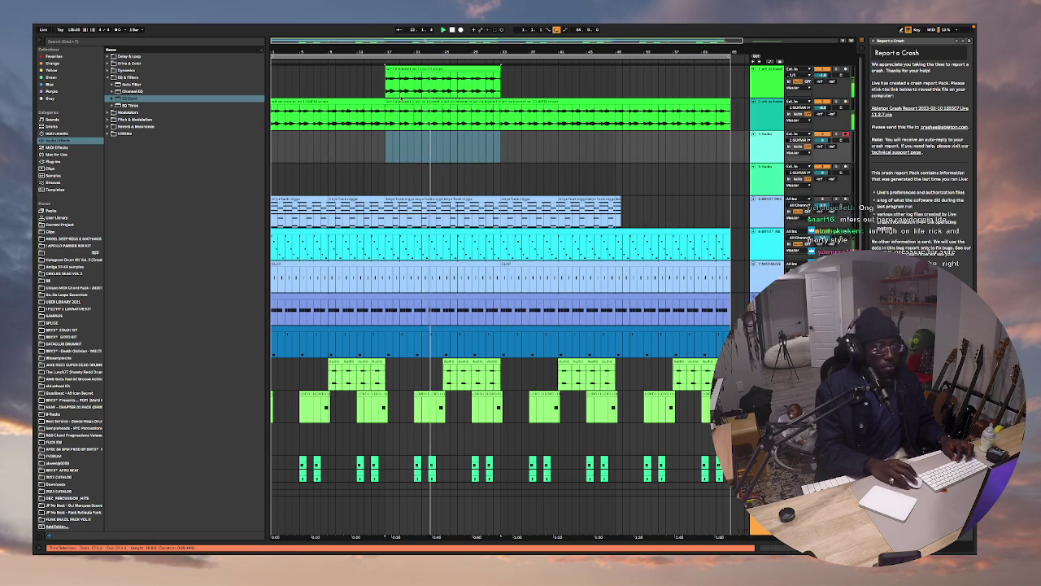
left_click(486, 103, "shift")
left_click_drag(486, 102, 487, 140)
Look through the arrangement's tracks and examine the device chain on each one.
left_click(766, 171)
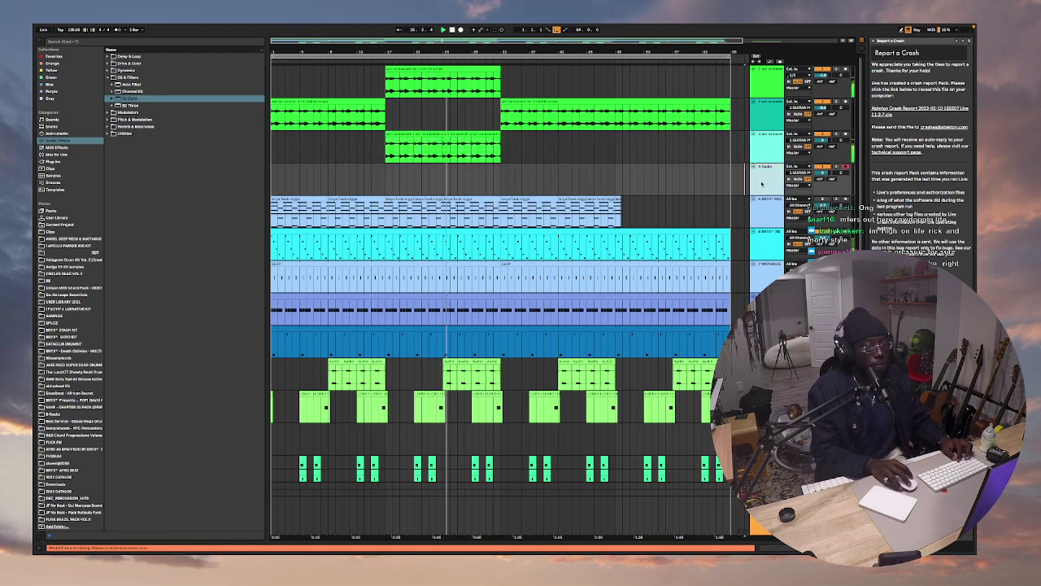
scroll(766, 171, "down", 1)
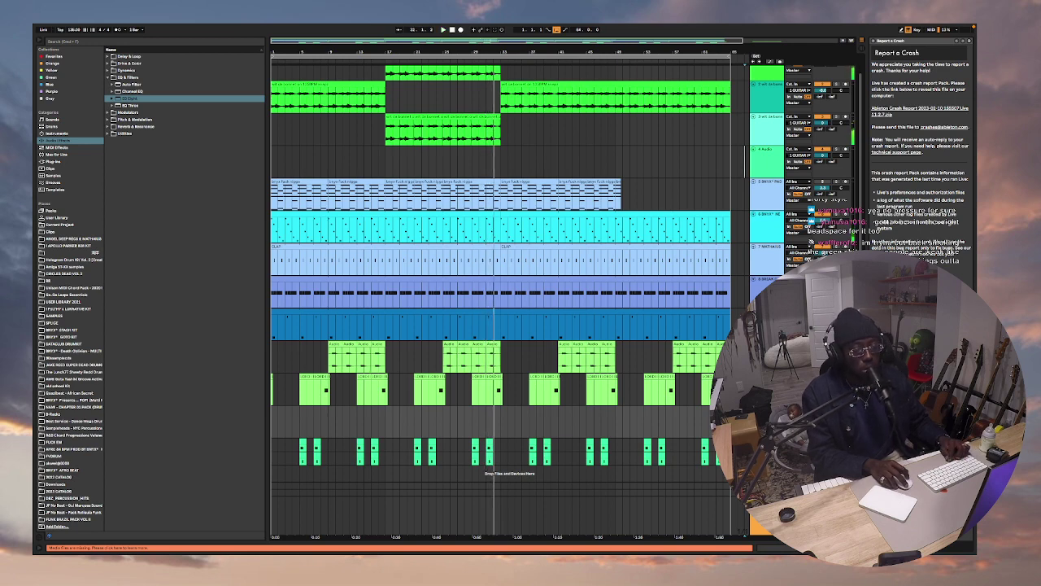
key("shift+Tab")
left_click(763, 417)
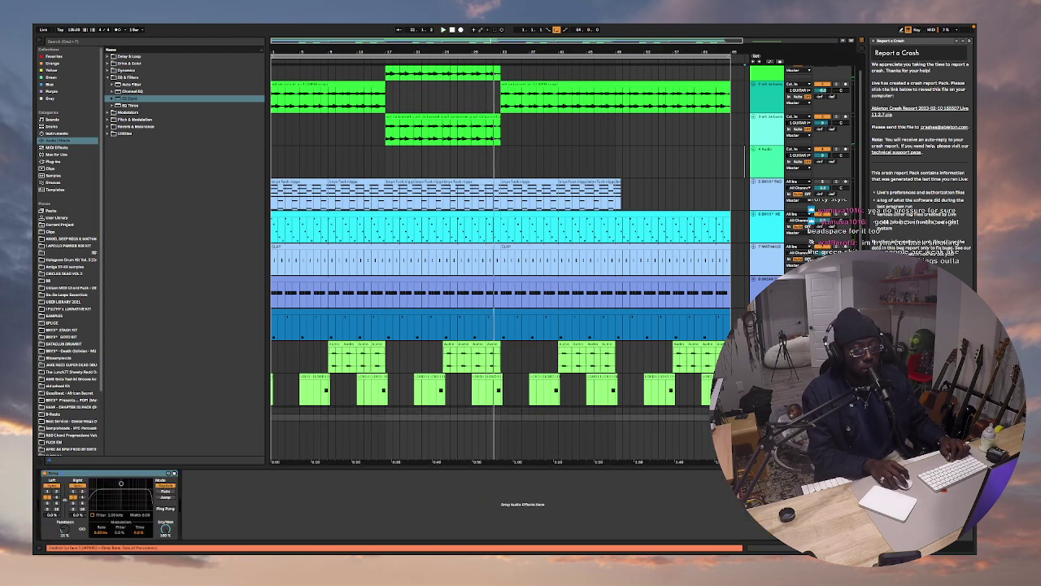
scroll(763, 82, "down", 3)
left_click(762, 81)
scroll(764, 122, "up", 5)
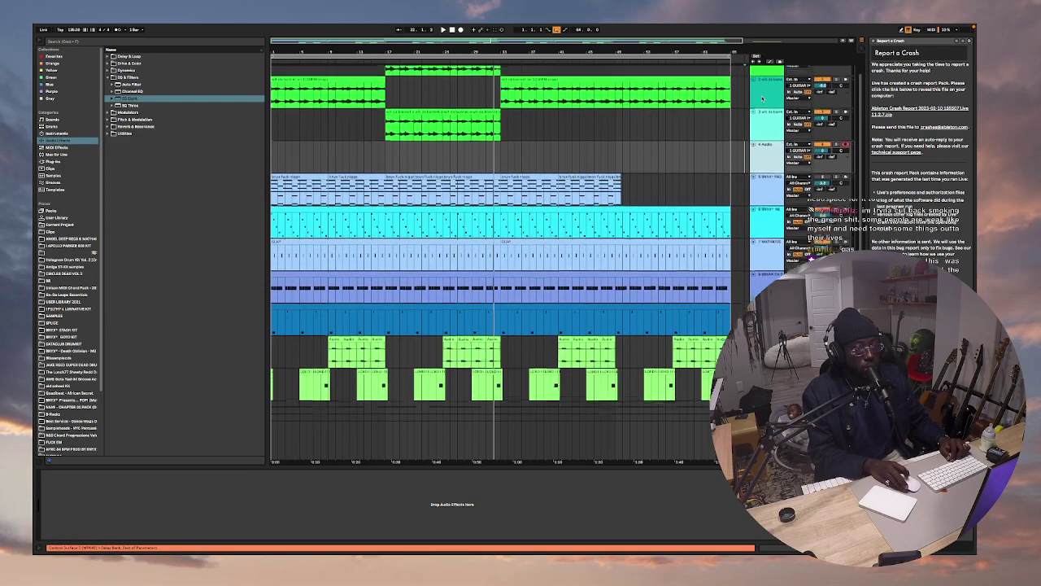
scroll(768, 157, "down", 3)
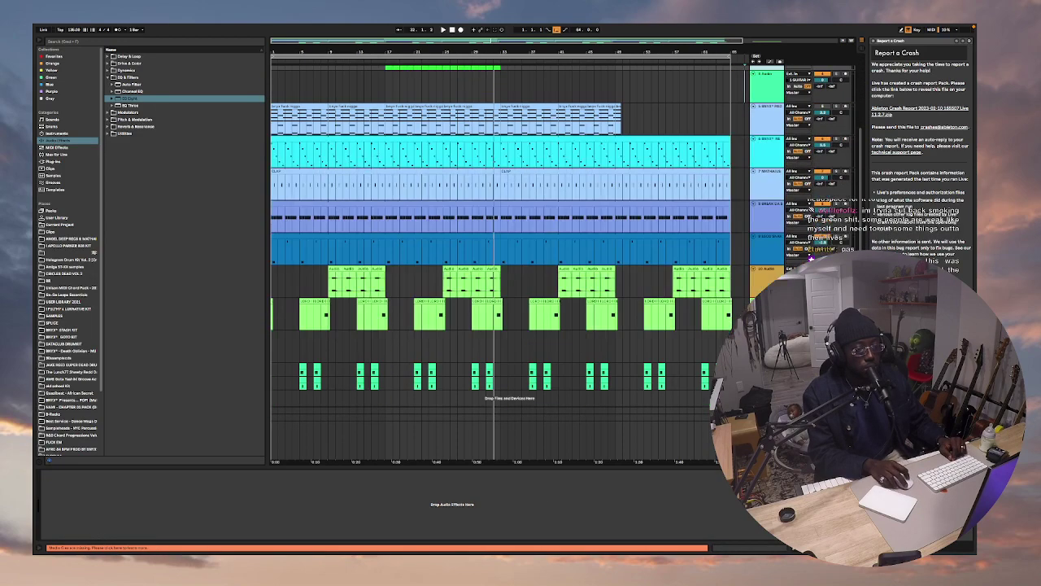
left_click(764, 269)
key("Down")
key("Down")
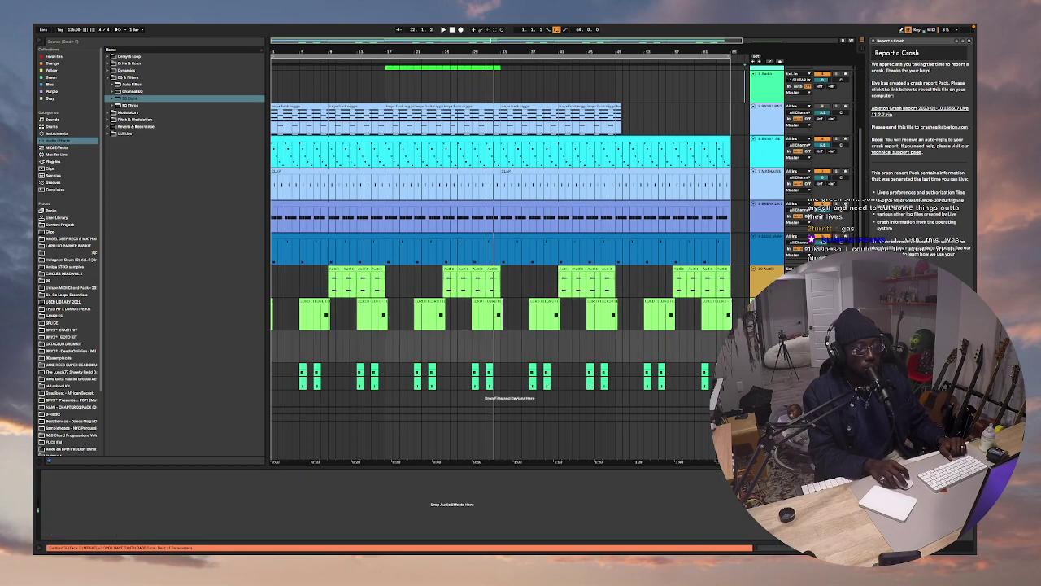
scroll(765, 157, "up", 2)
key("Up")
key("Up")
key("Up")
key("Up")
key("Up")
key("Up")
key("Up")
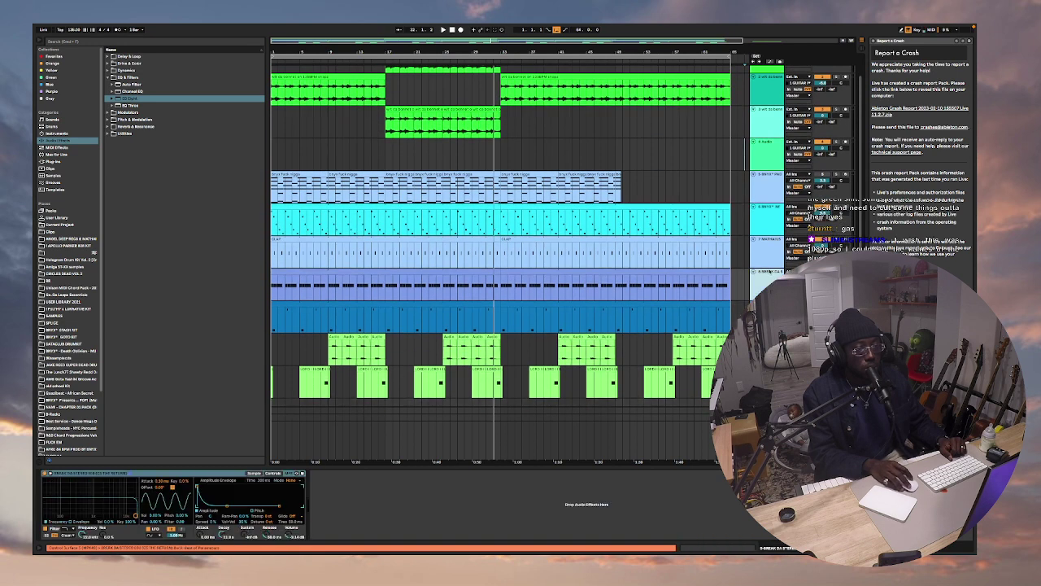
left_click(765, 157)
scroll(765, 156, "up", 1)
left_click(758, 95)
left_click(757, 124)
left_click(757, 145)
scroll(757, 145, "down", 3)
left_click(757, 147)
key("Down")
key("Down")
key("Down")
key("Down")
key("Down")
key("Down")
key("Down")
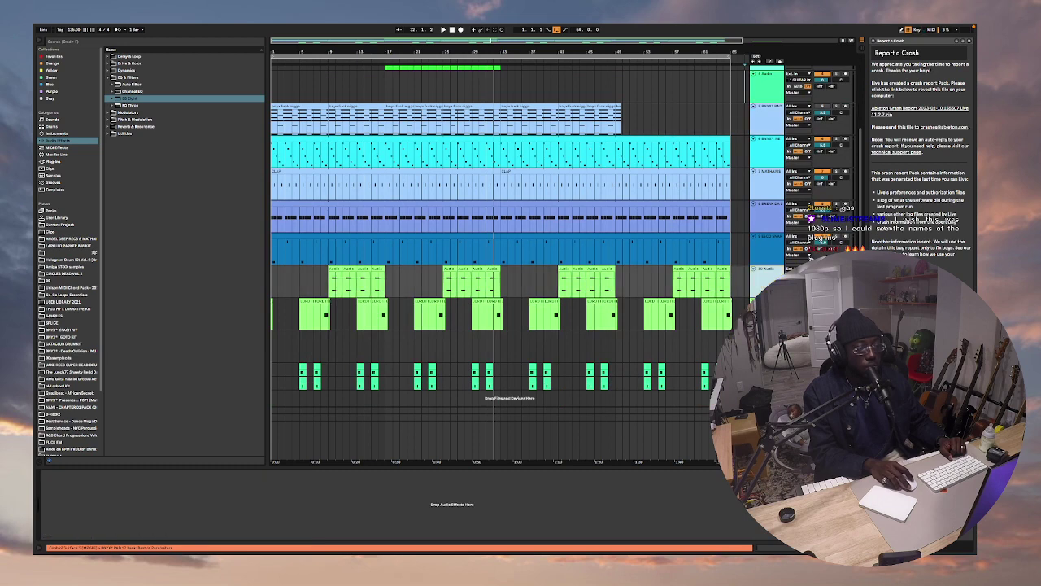
key("Down")
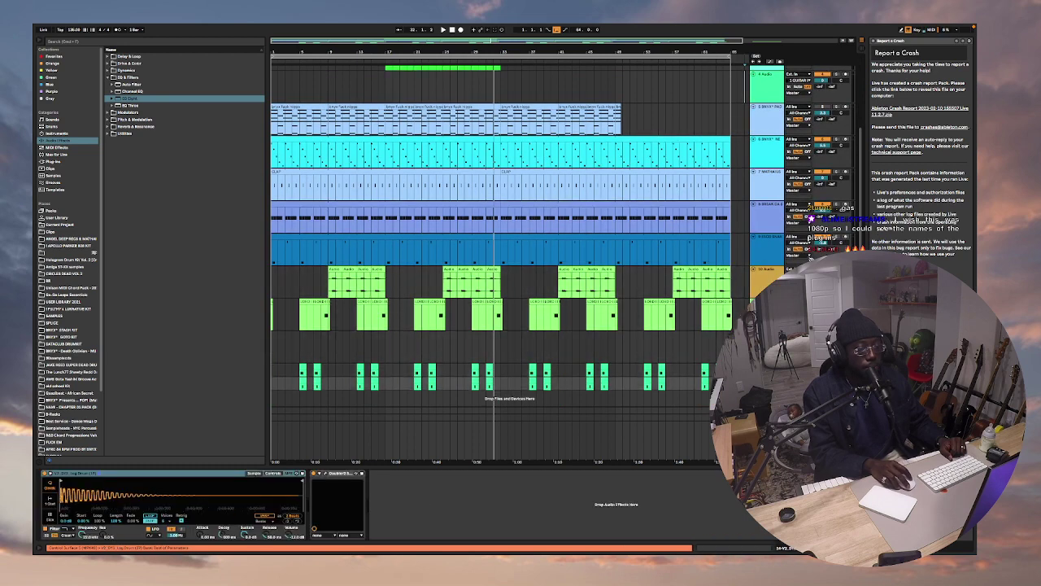
Find RVox in the browser, add it to the empty audio track, and lower its compression to about -15.2.
key("Up")
key("super+f")
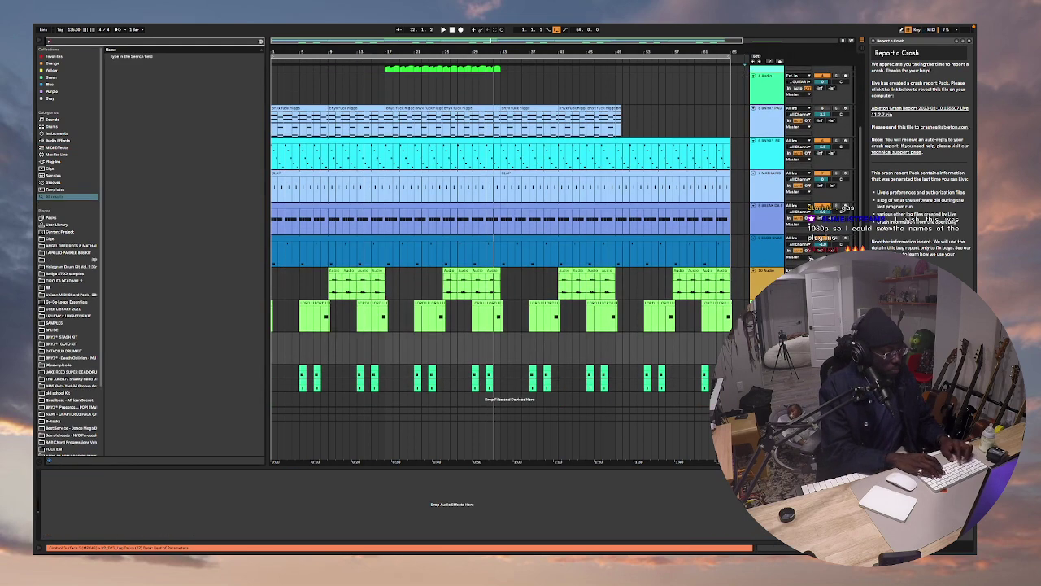
type("rvox")
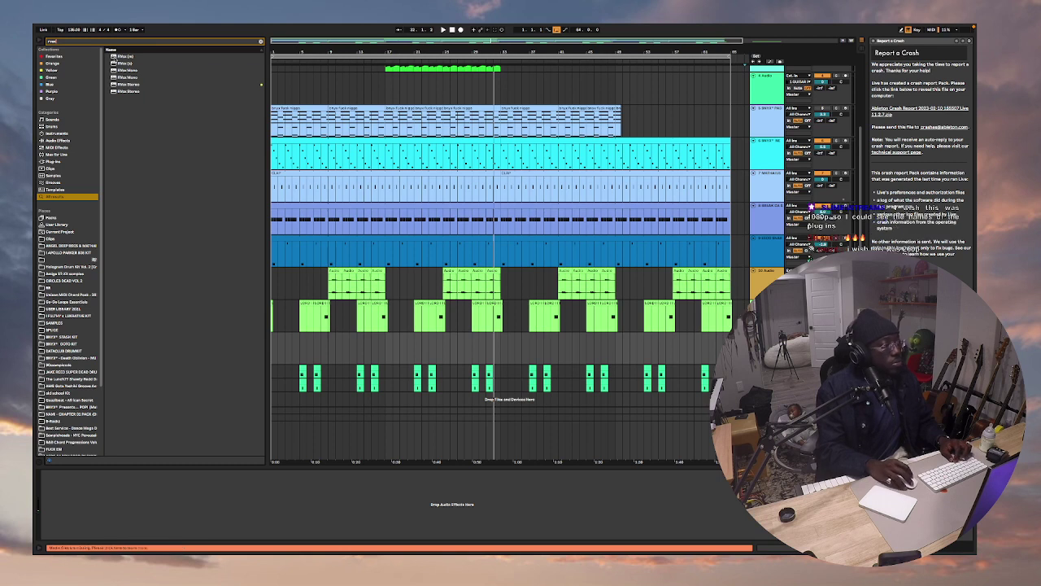
left_click(115, 58)
key("Return")
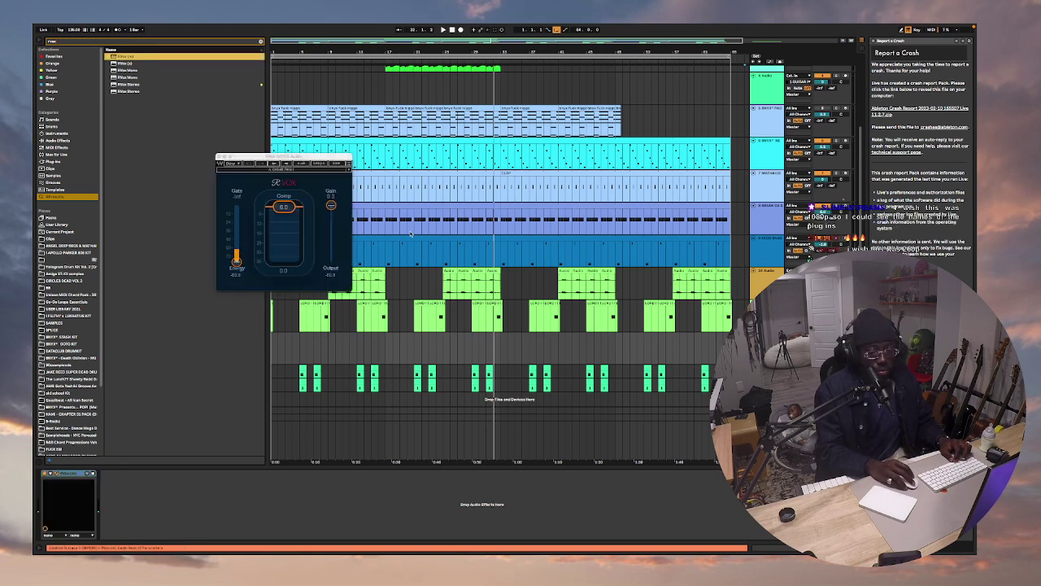
left_click(249, 156)
left_click_drag(284, 241, 284, 229)
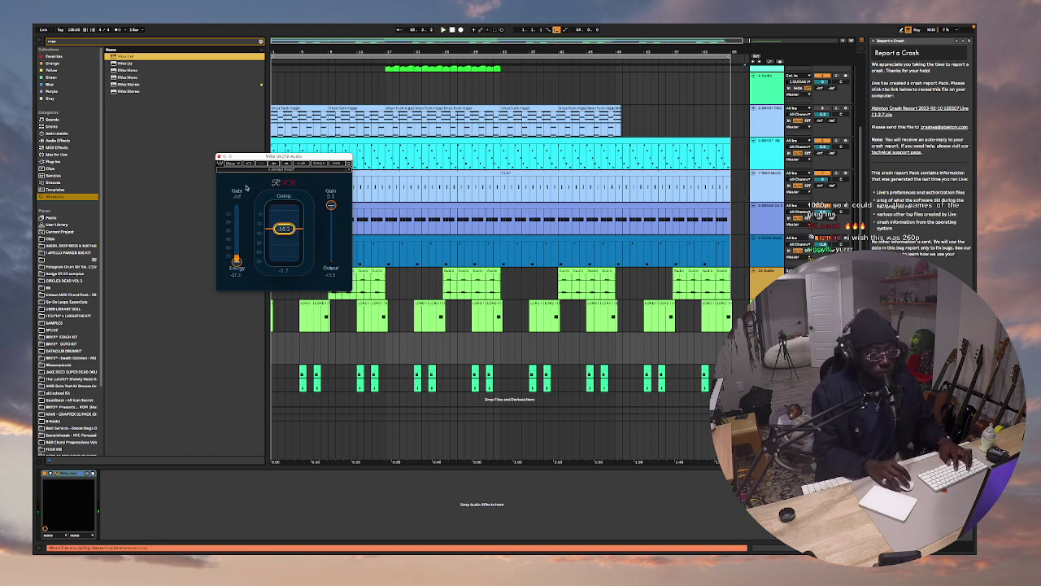
left_click(219, 156)
Delete the empty audio track that holds RVox.
left_click(284, 177)
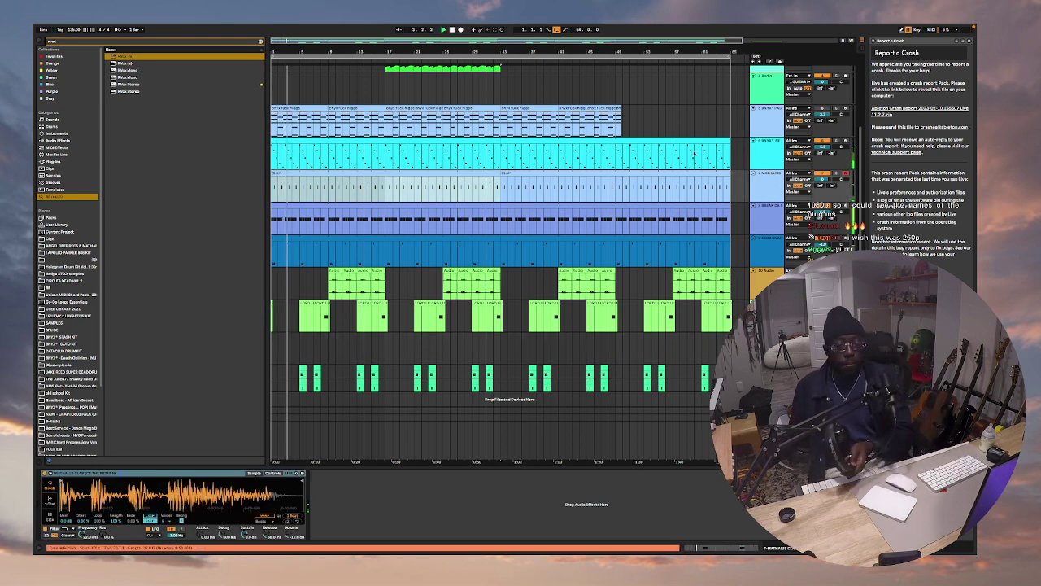
left_click(694, 154)
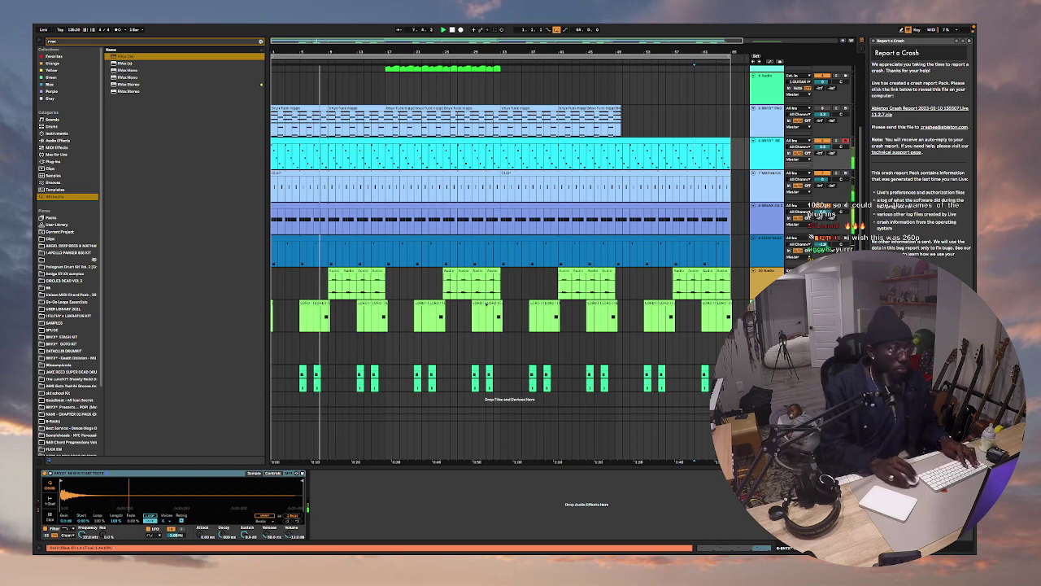
left_click(324, 293)
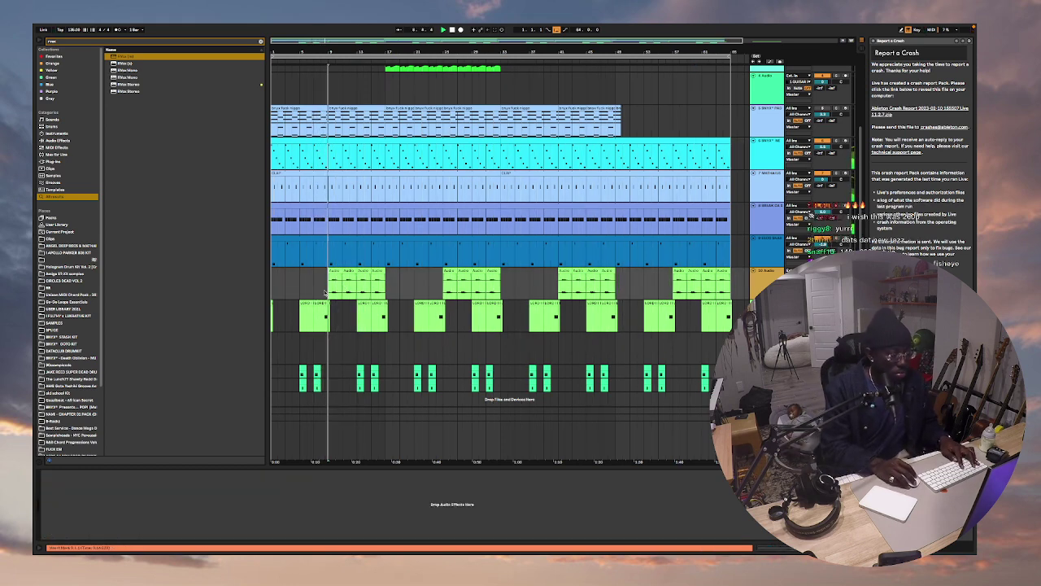
left_click_drag(388, 316, 410, 314)
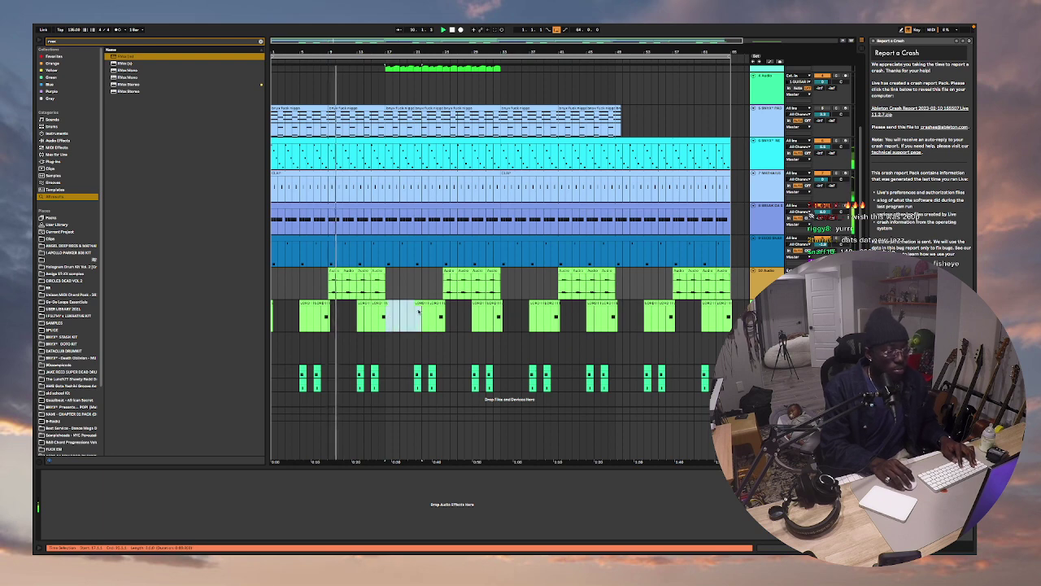
left_click(411, 312)
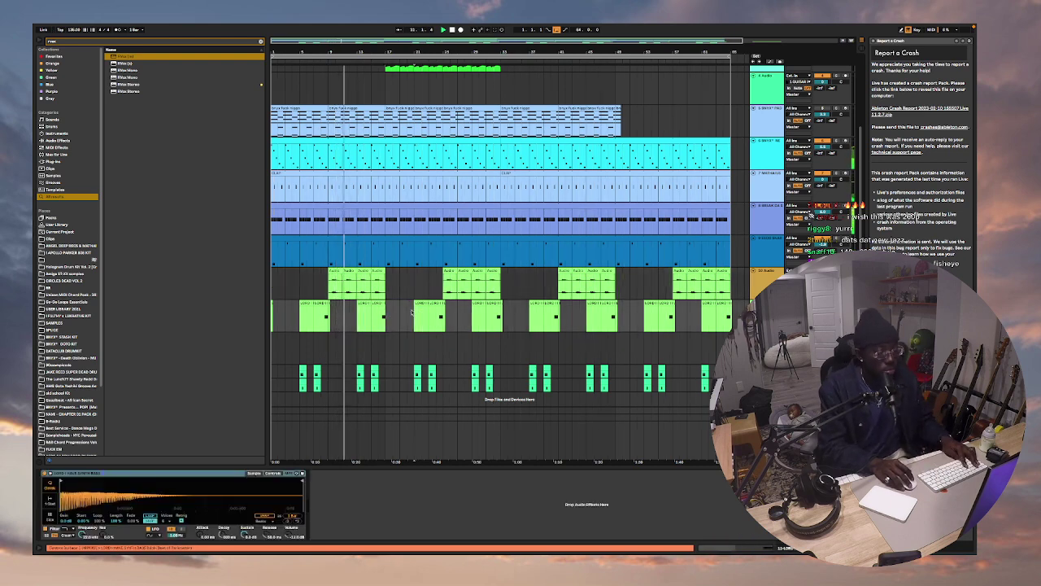
left_click(762, 348)
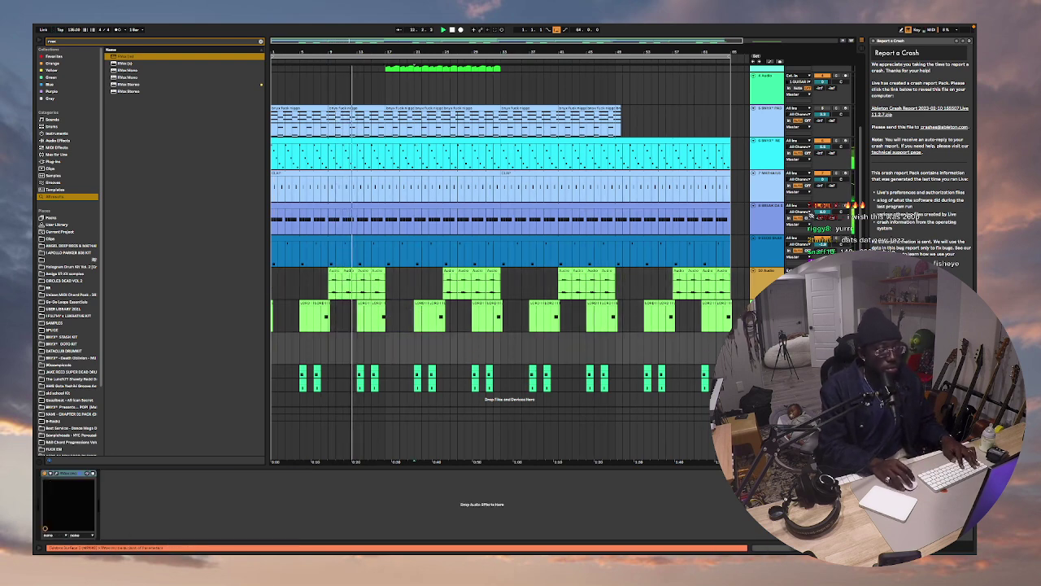
key("Delete")
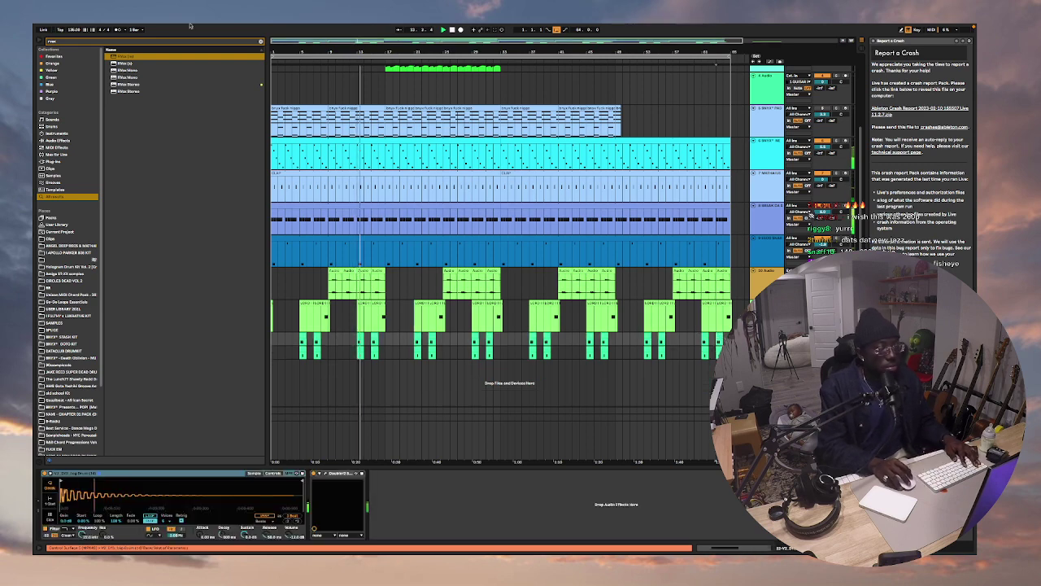
Save the Live Set as "sparkling ice 135 BNYX® SNAPZ" in the 2023 CATALOG folder and delete the temporary project files.
left_click(59, 27)
mouse_move(73, 27)
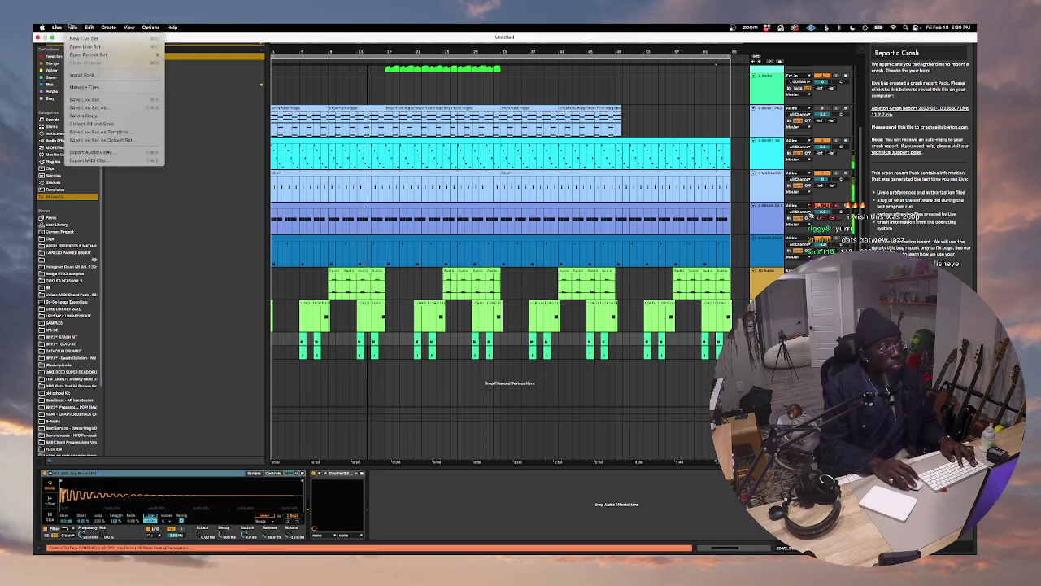
left_click(85, 99)
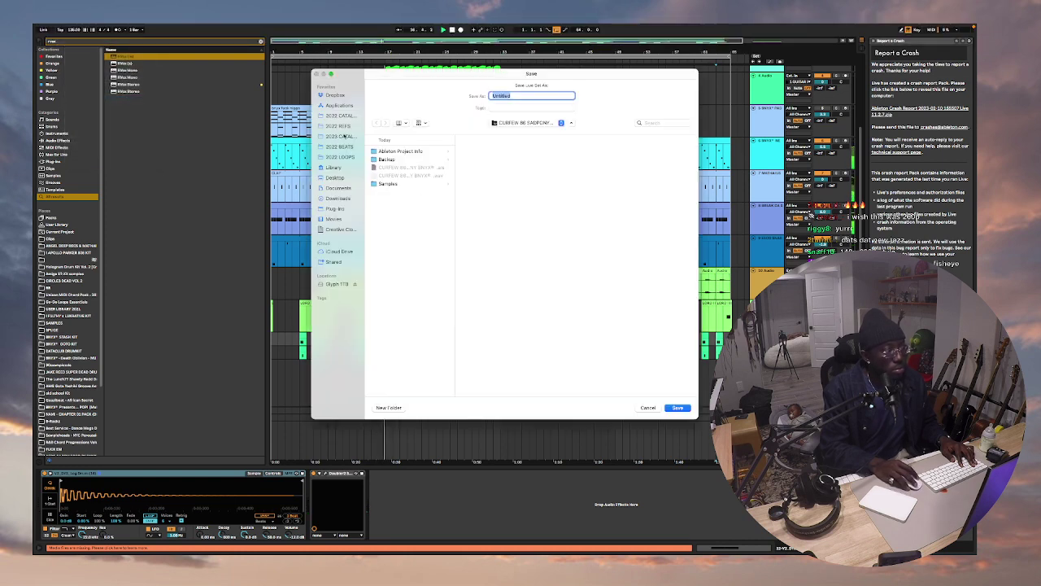
left_click(344, 136)
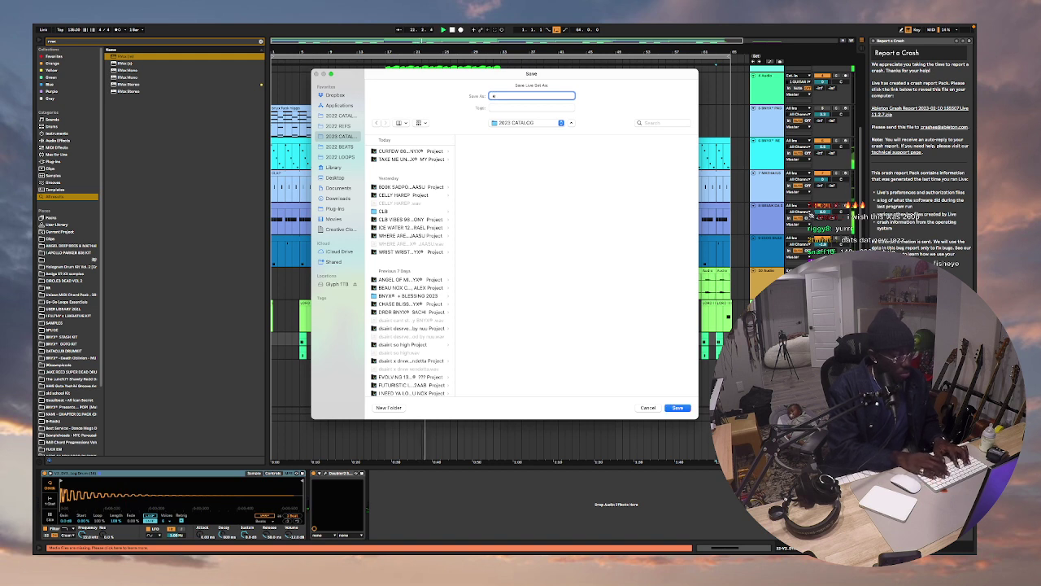
type("sprak")
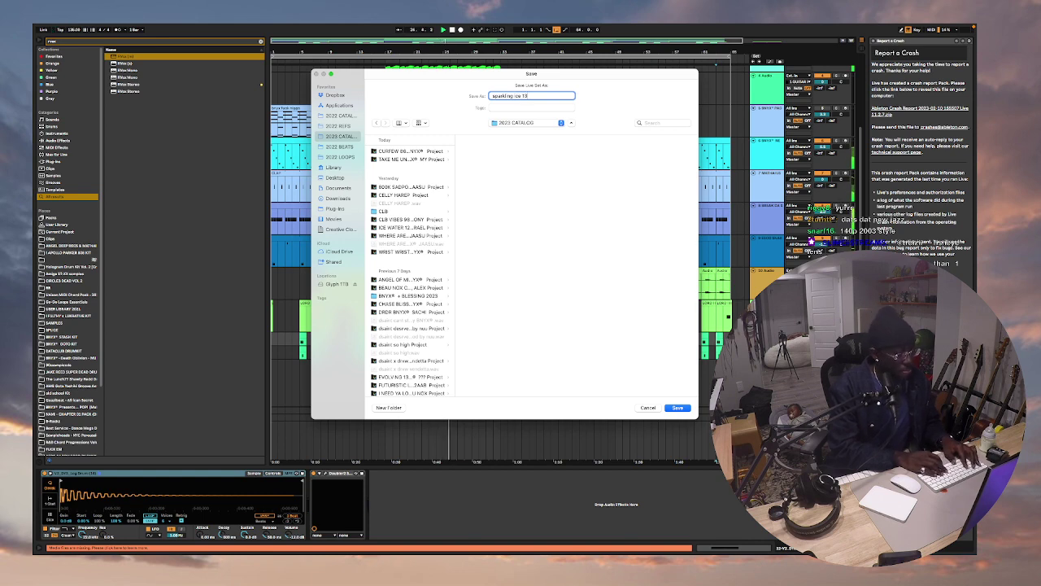
type("ling ice 135 BNYX® SN")
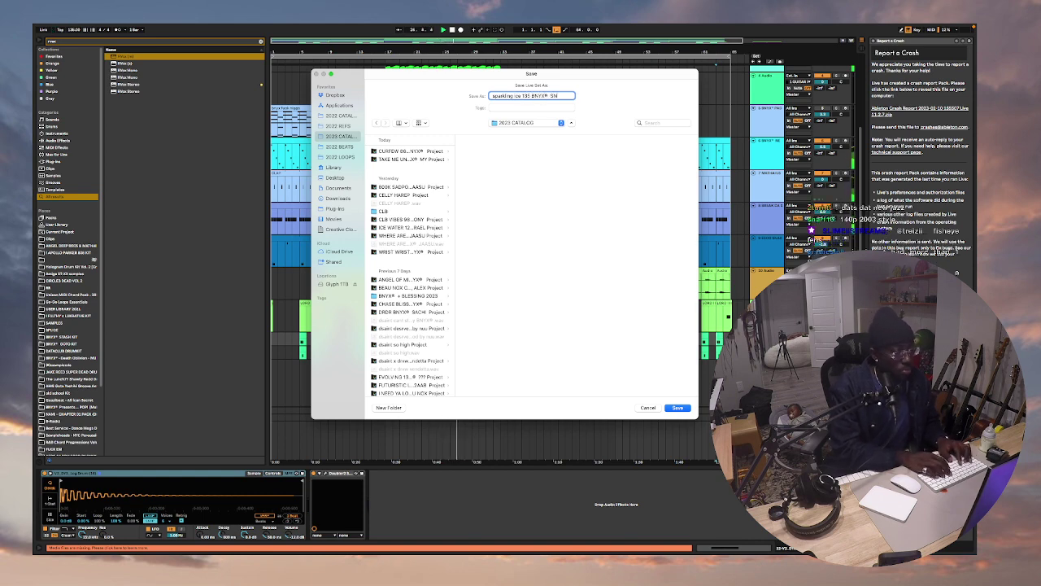
type("AP2")
key("Return")
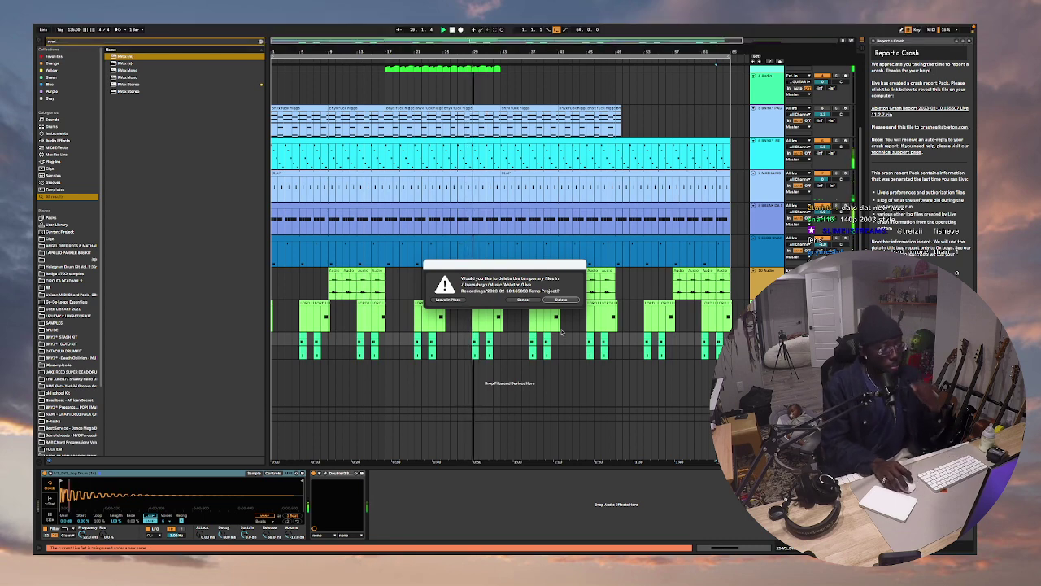
left_click(564, 300)
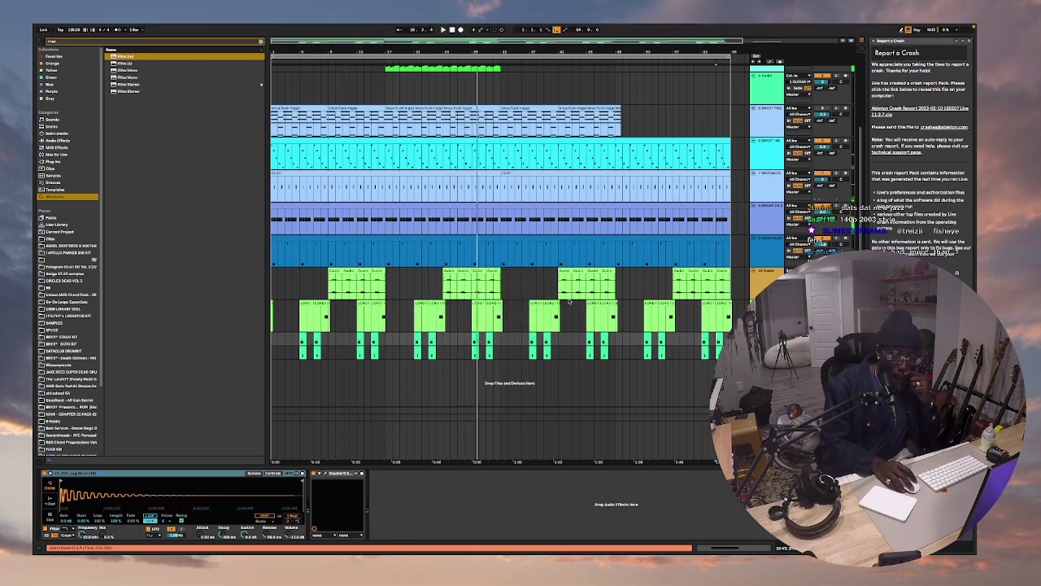
Open the recent set "LIVING FOR TOMORROW 134 BPM PROD BY BNYX®" and look over its arrangement.
mouse_move(243, 27)
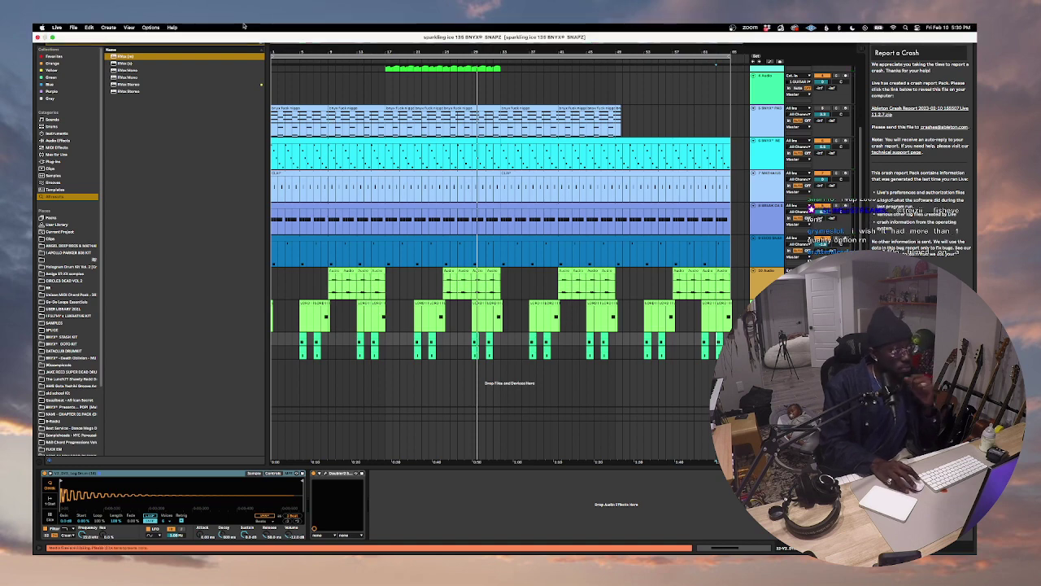
left_click(74, 27)
mouse_move(83, 54)
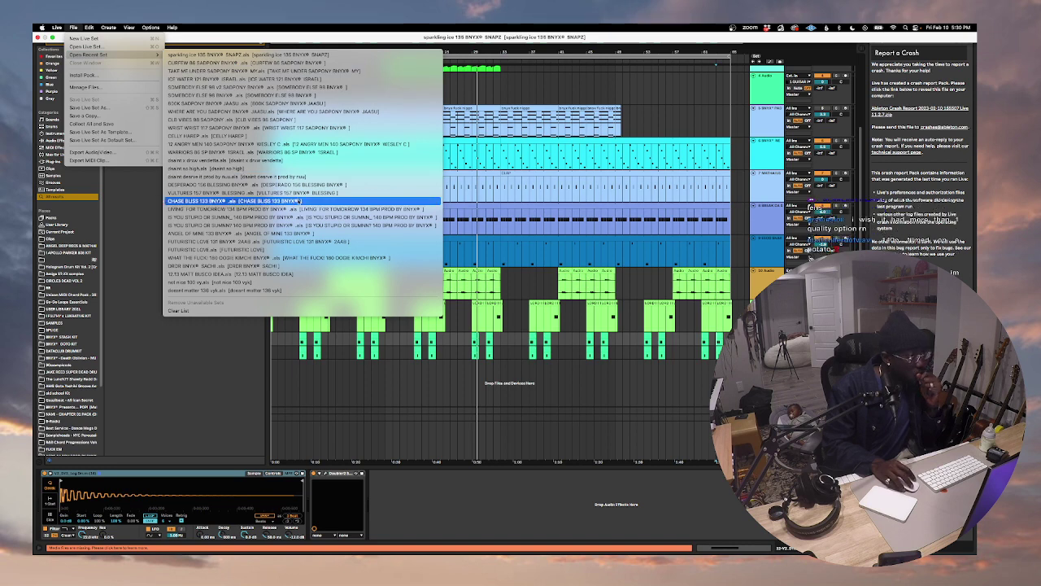
left_click(293, 209)
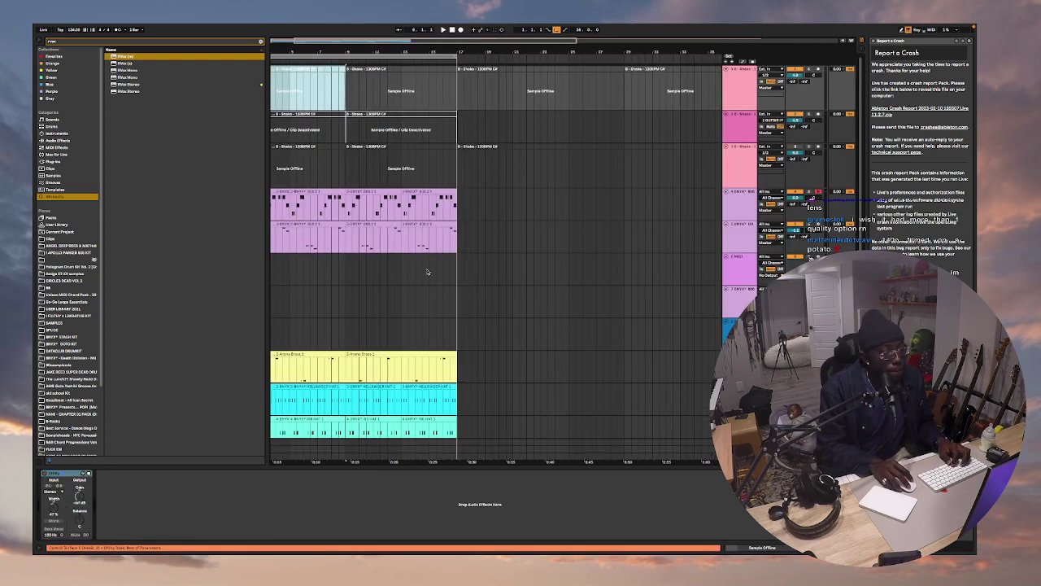
scroll(358, 233, "left", 3)
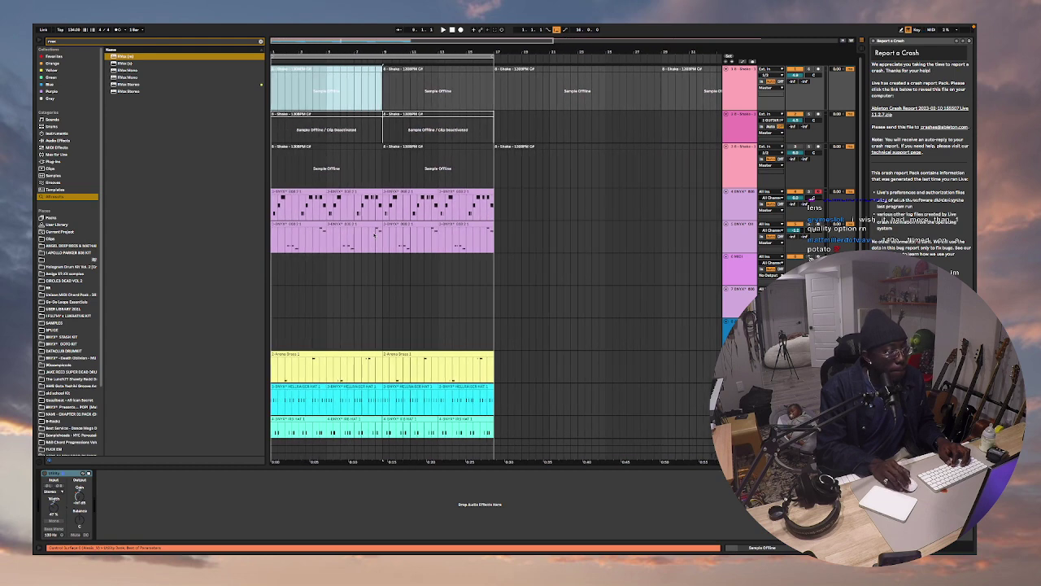
scroll(375, 236, "down", 5)
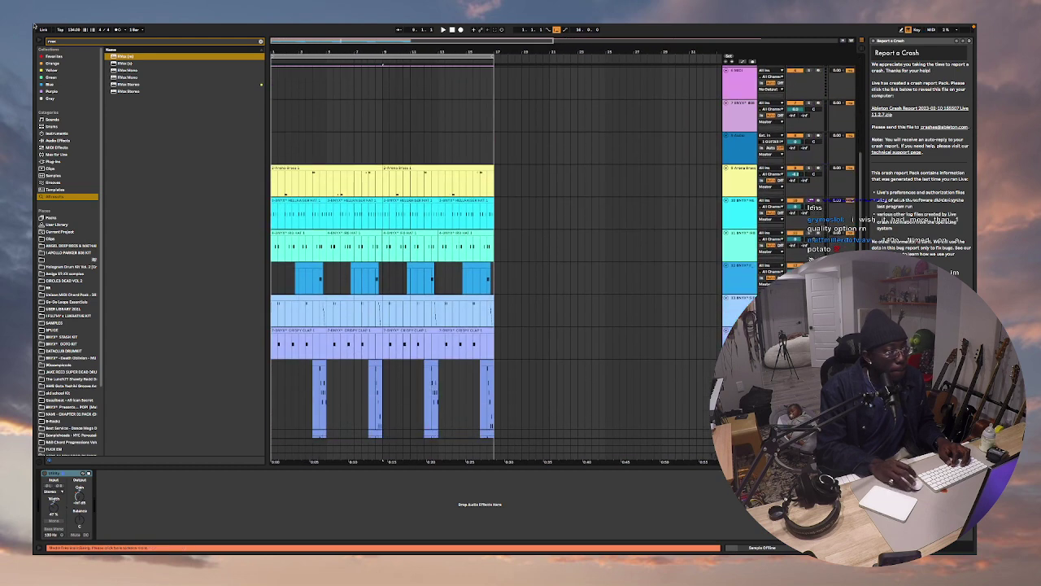
Start opening another Live Set and browse the recent 2023 CATALOG projects, previewing "THANKS FOR NOTHING 170 BNYX® ???.als".
left_click(61, 28)
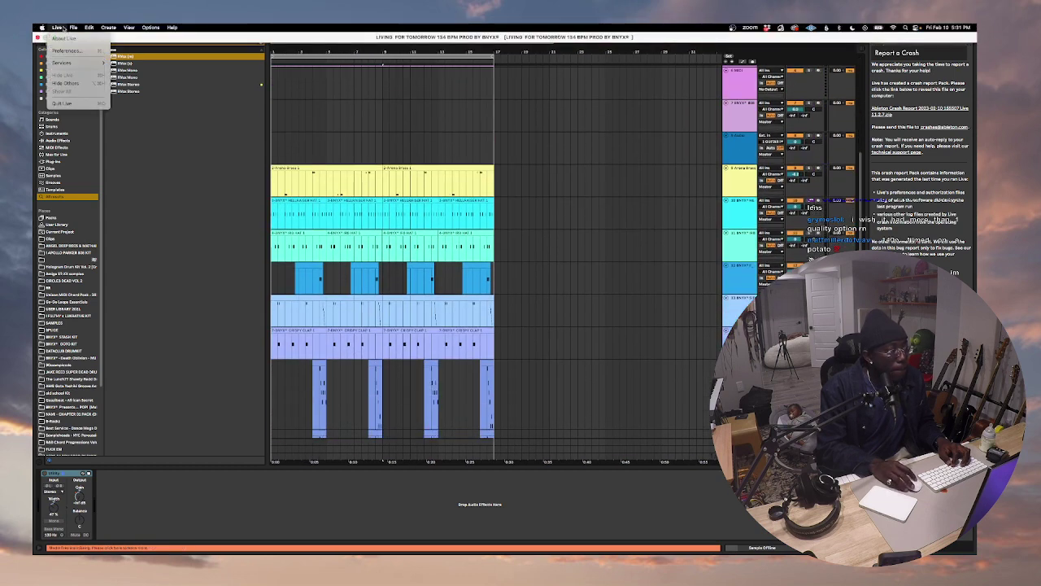
left_click(148, 170)
left_click(74, 27)
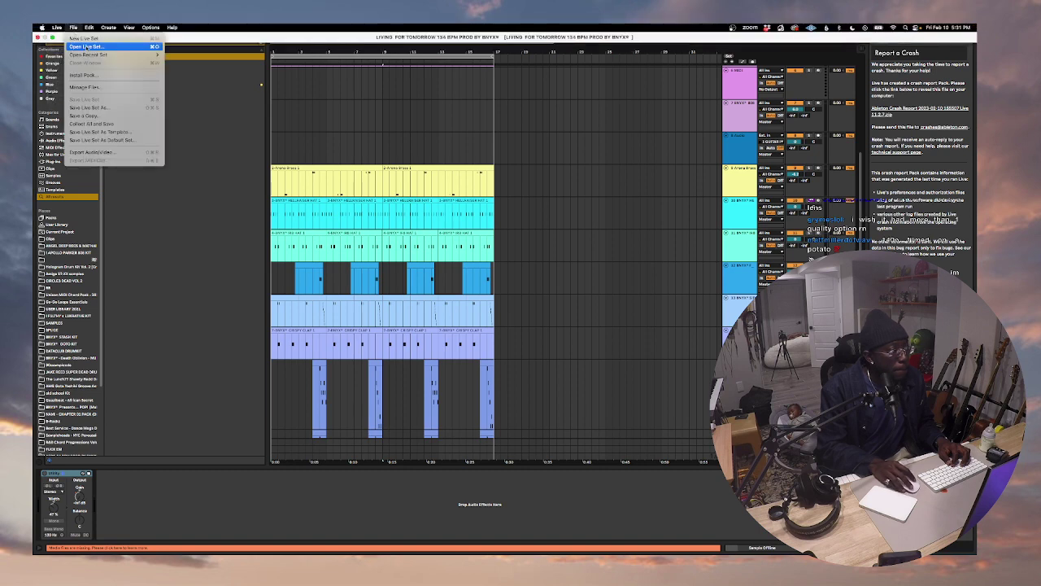
left_click(85, 47)
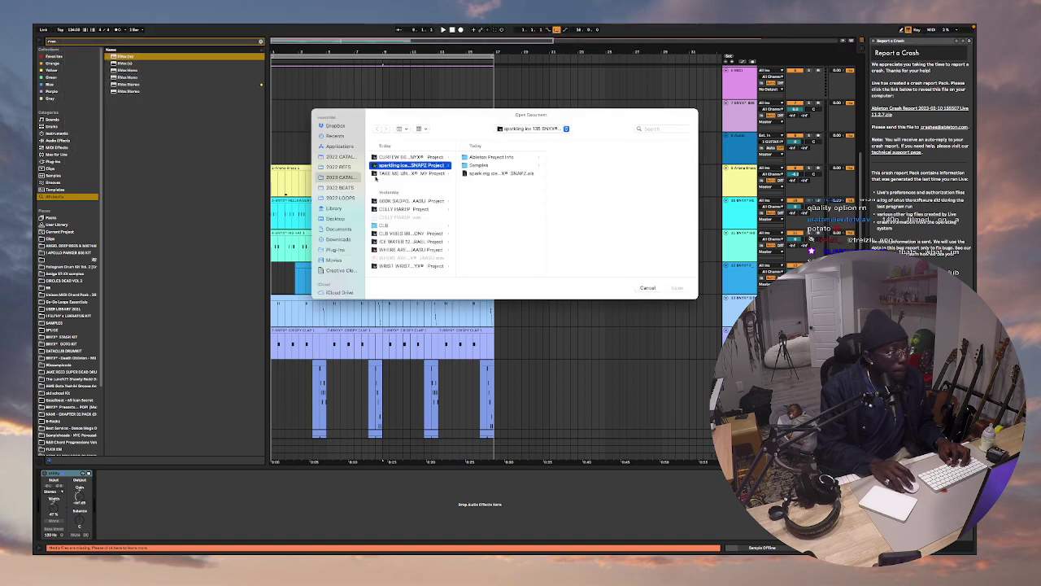
scroll(415, 232, "down", 8)
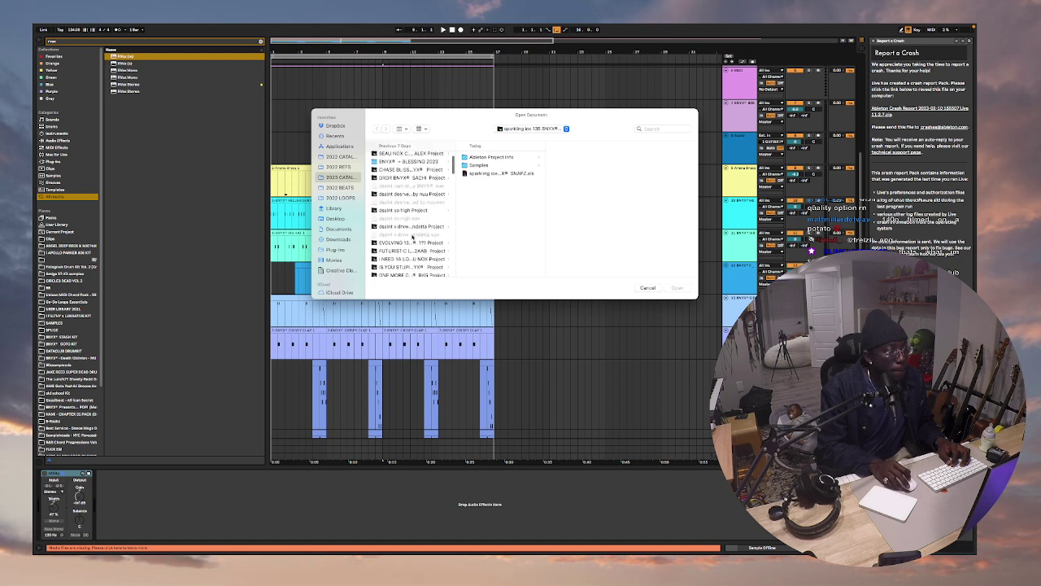
left_click(413, 236)
scroll(412, 238, "down", 3)
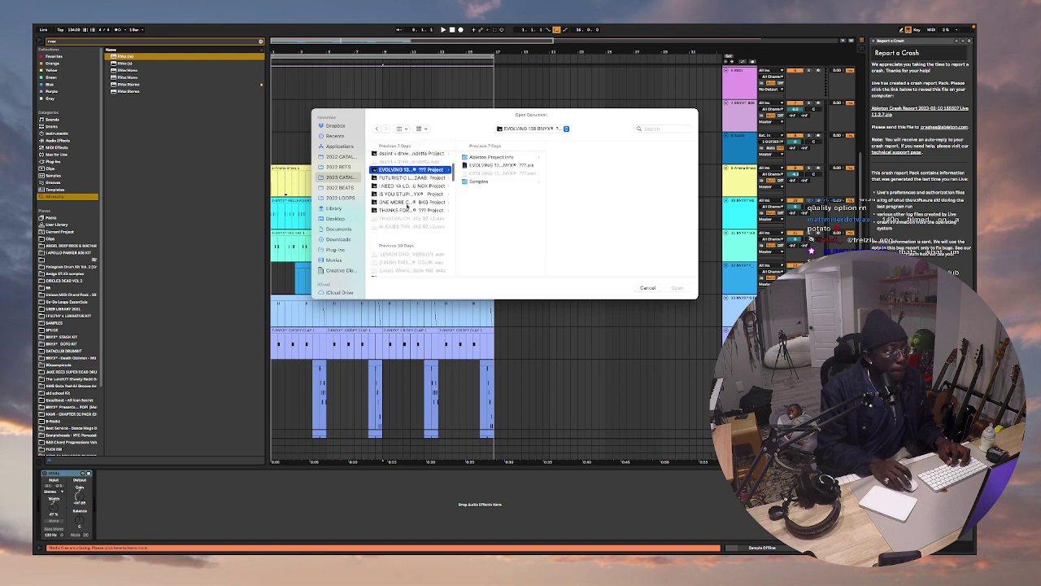
left_click(410, 202)
left_click(407, 210)
left_click(506, 173)
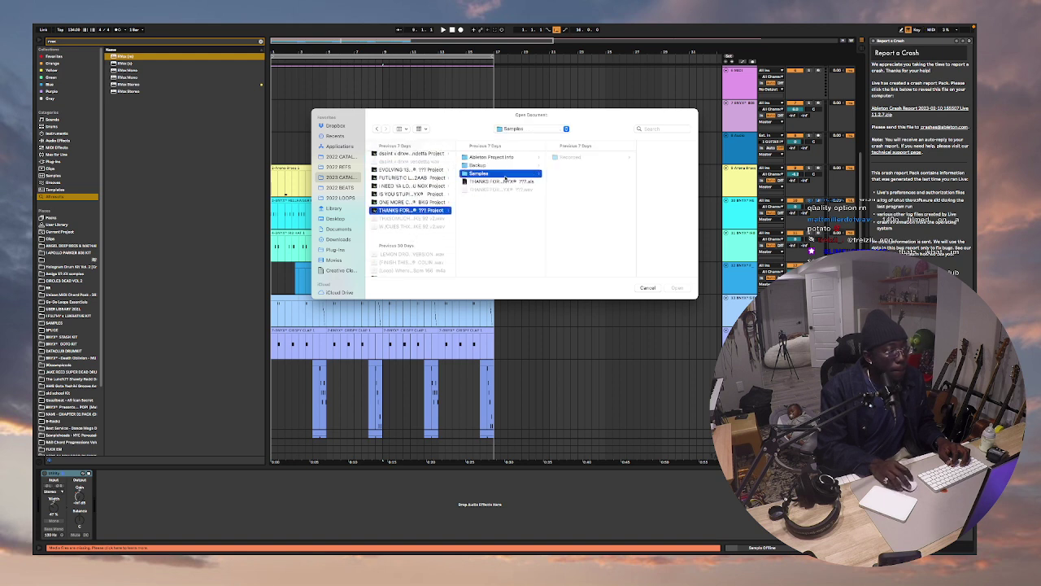
left_click(505, 181)
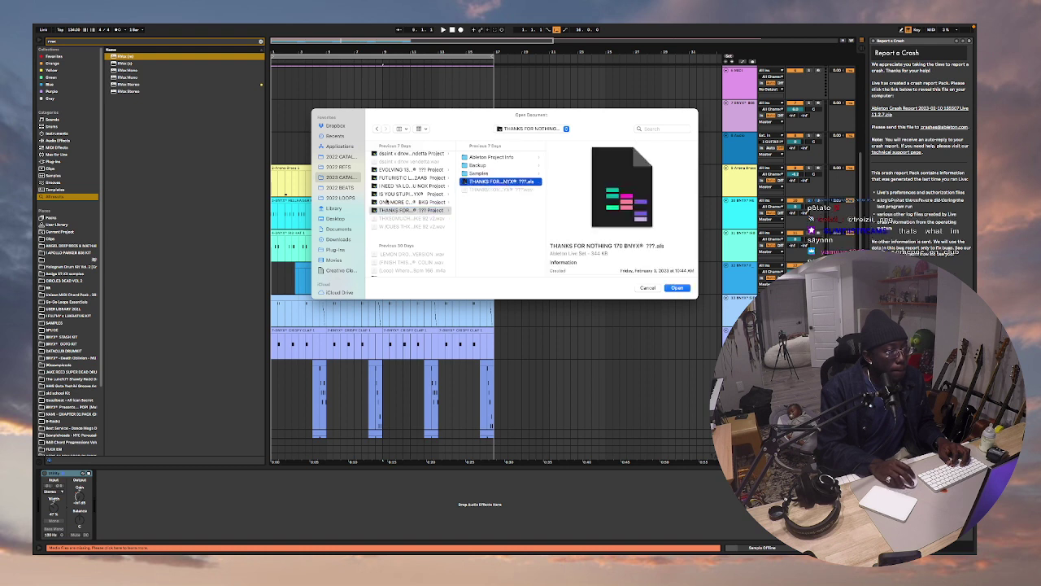
Group the project files by Date Created and browse the catalog, checking the contents of the "ONE MORE CHANCE" project folder.
scroll(418, 194, "down", 10)
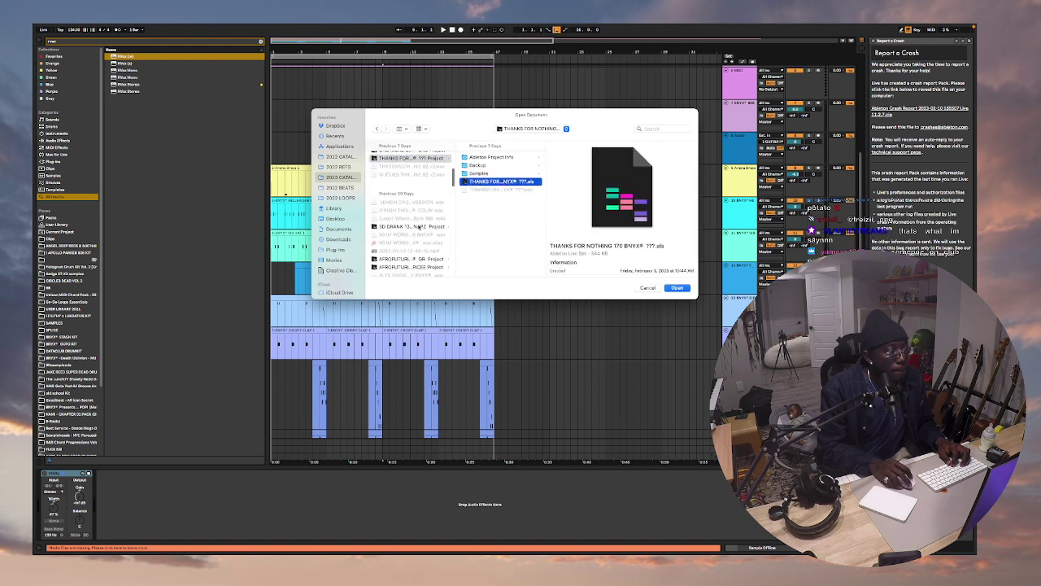
scroll(418, 228, "down", 2)
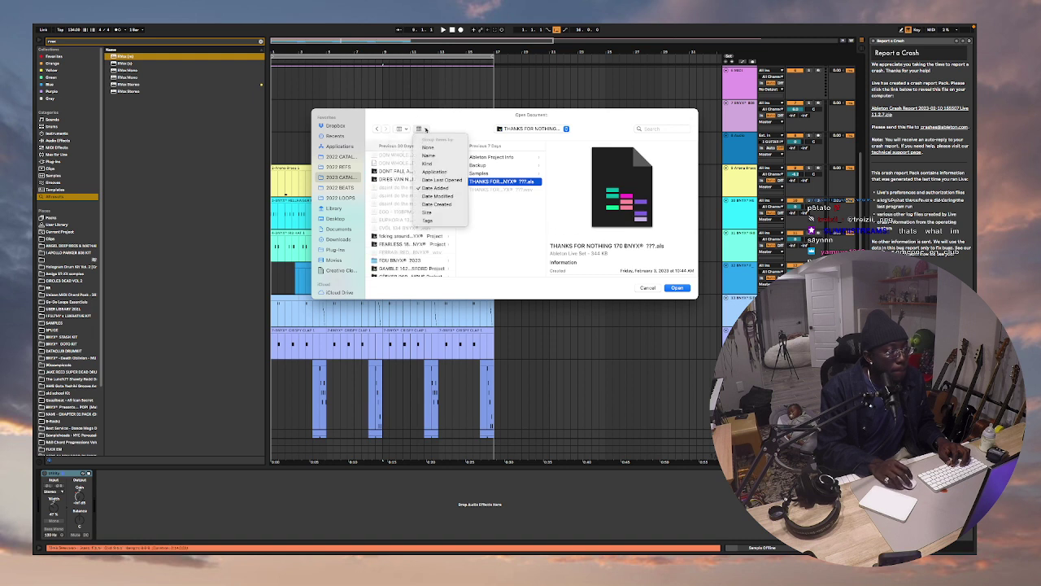
left_click(437, 204)
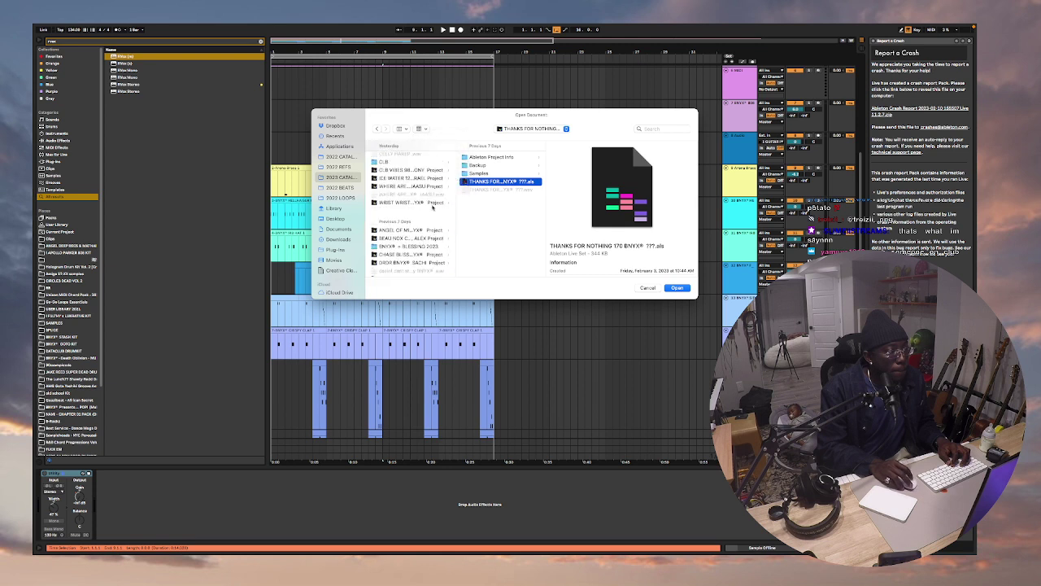
scroll(432, 206, "down", 5)
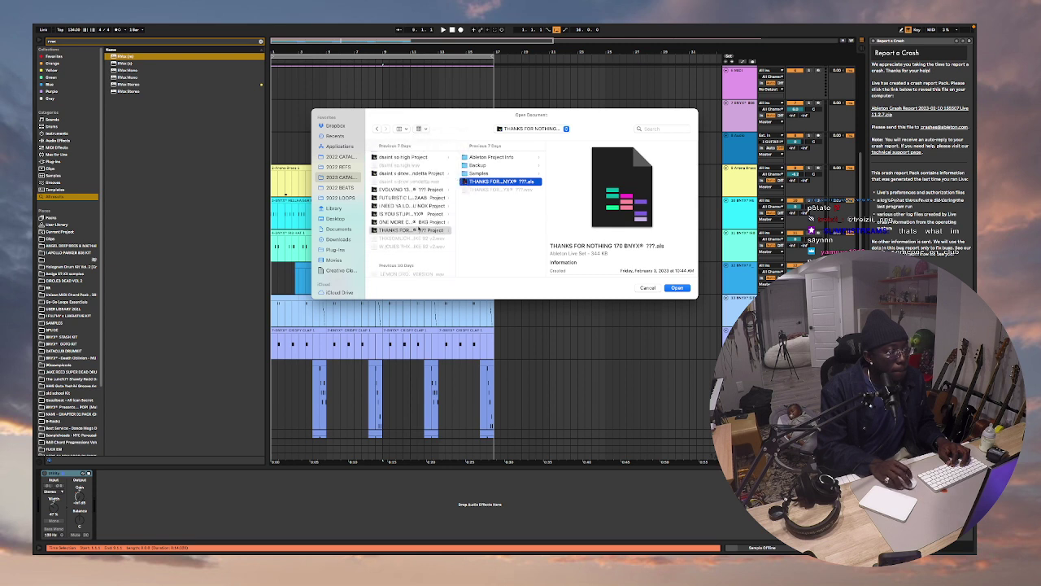
left_click(419, 222)
scroll(420, 227, "down", 5)
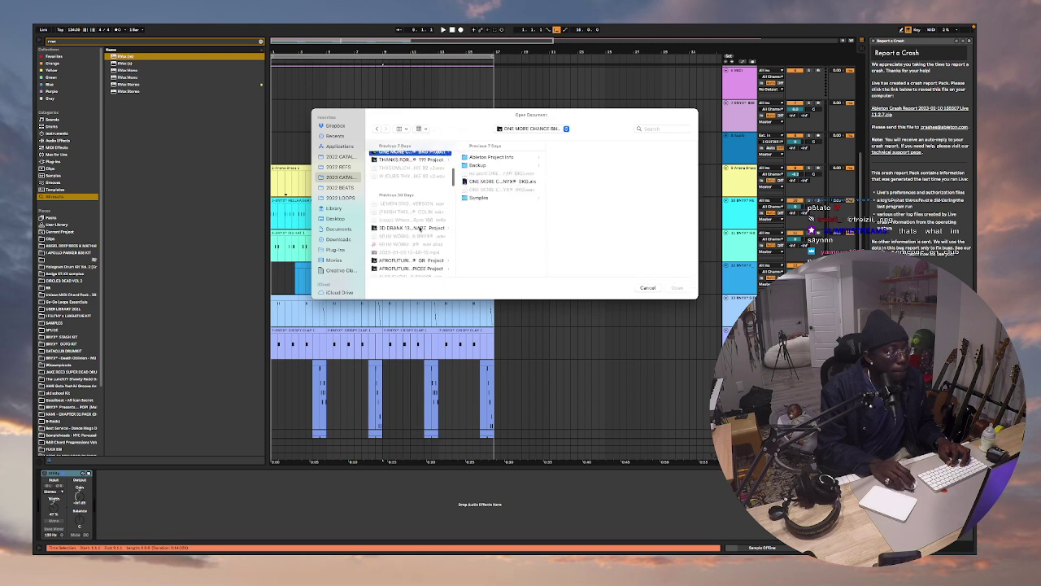
scroll(419, 233, "down", 10)
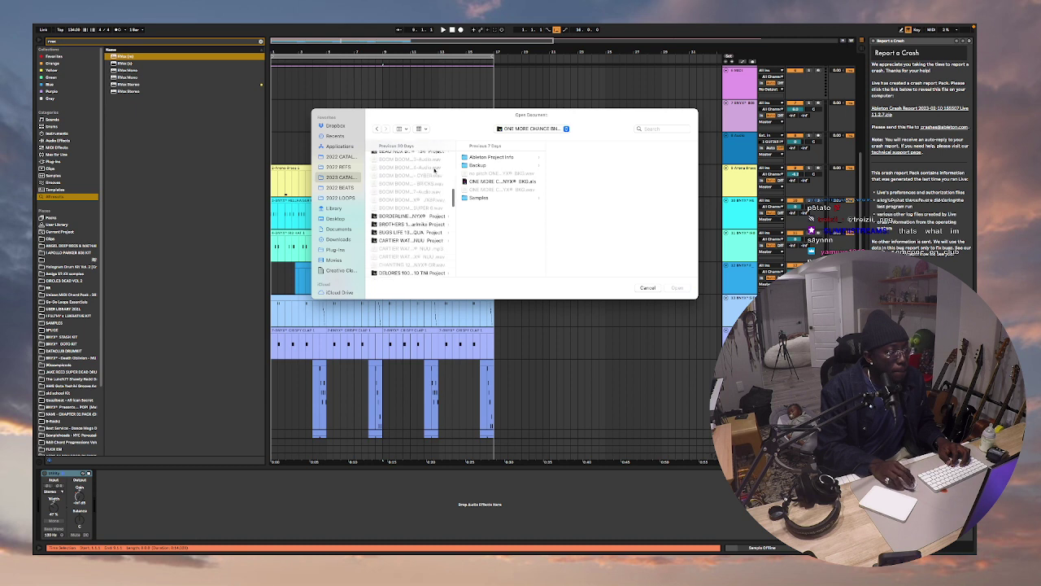
Switch the Open Document dialog from columns to list view.
left_click(401, 130)
left_click(420, 129)
left_click(402, 130)
left_click(419, 129)
left_click(422, 130)
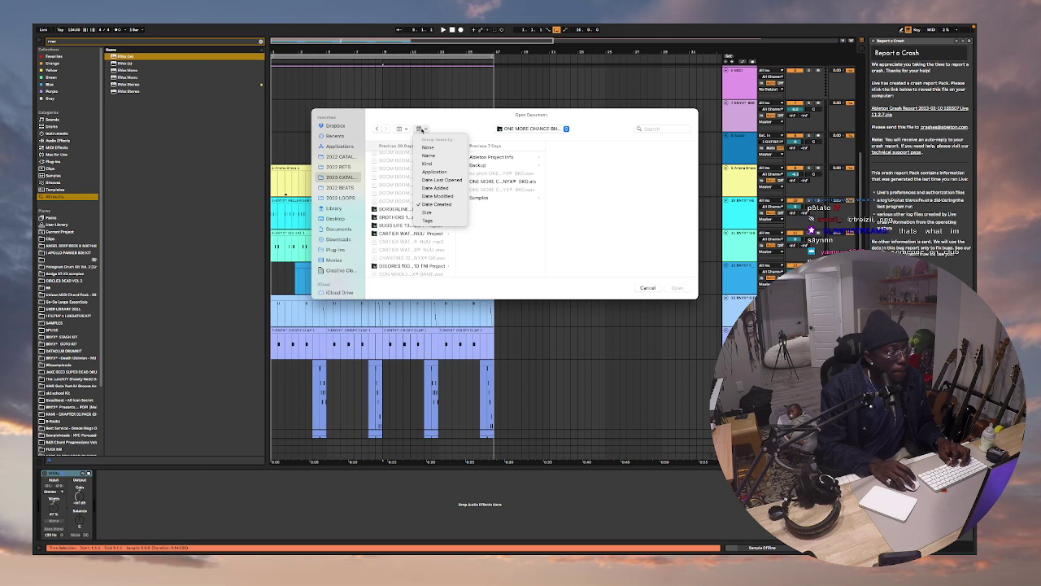
left_click(405, 130)
left_click(406, 130)
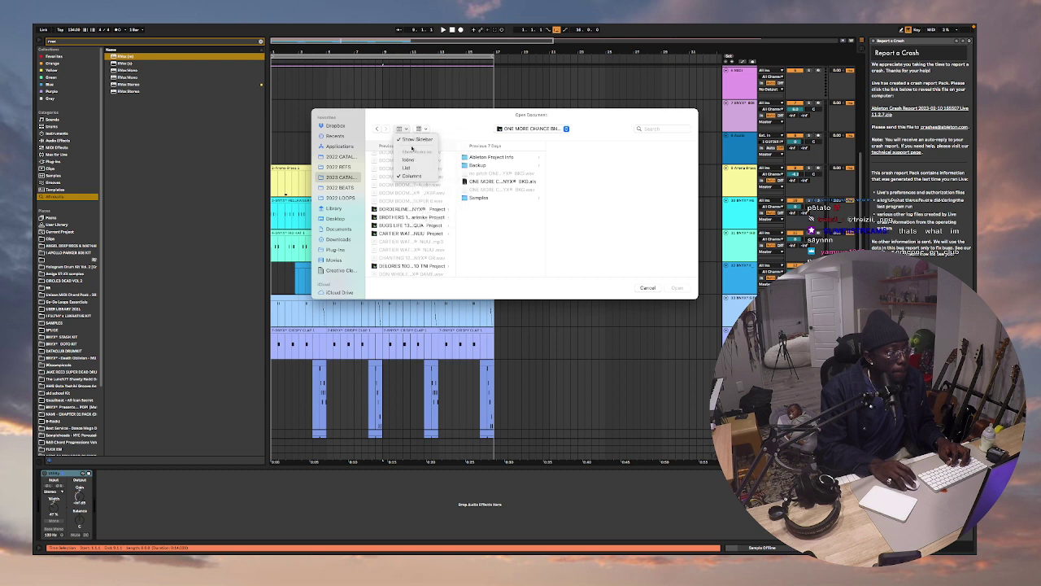
left_click(408, 168)
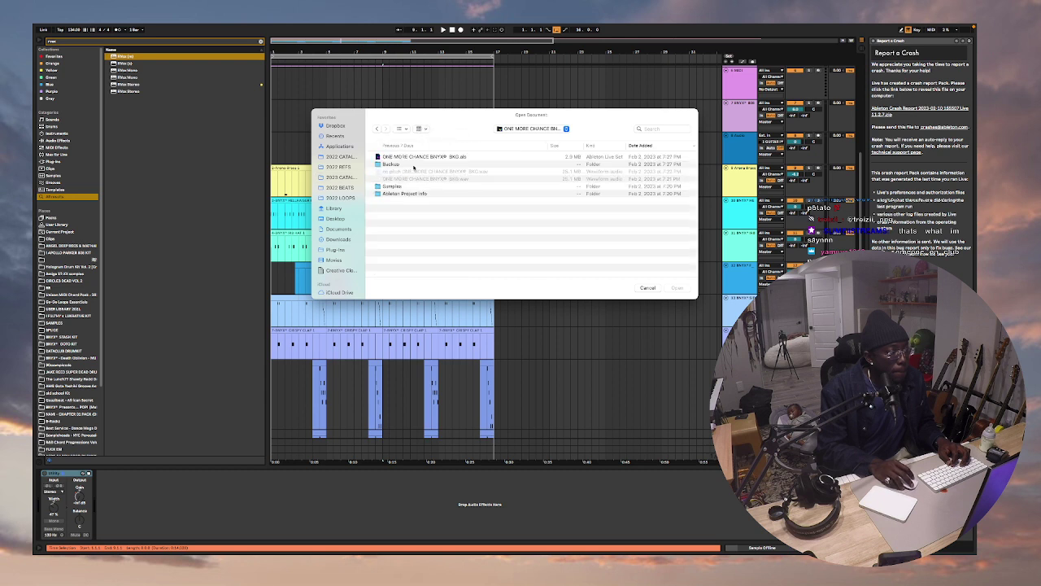
Go back to the 2023 CATALOG folder and open "THXSOMUCH GOT ME LIKE 92 v2.als" from its project folder.
left_click(506, 128)
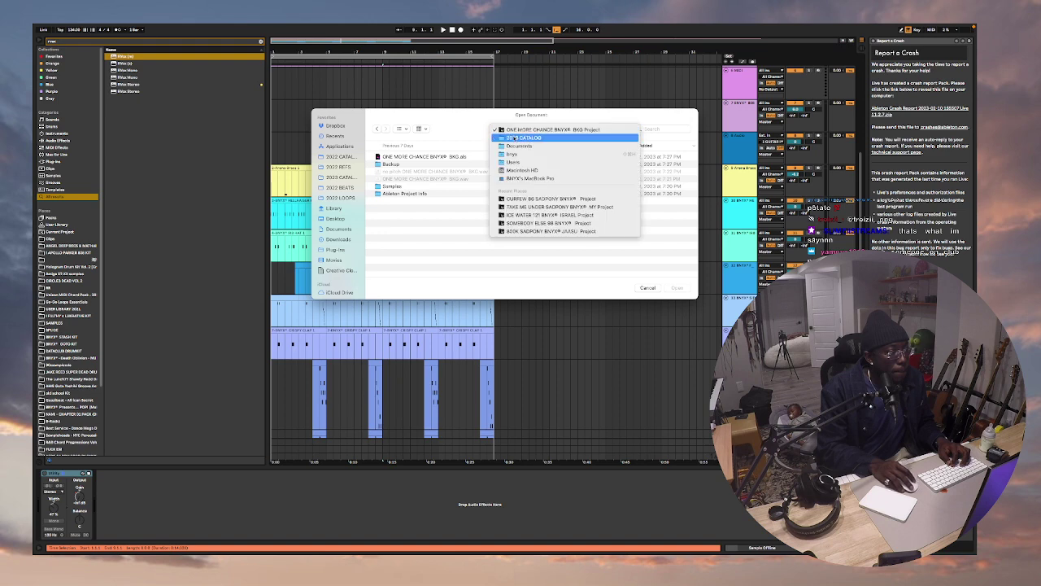
left_click(512, 137)
scroll(446, 185, "down", 10)
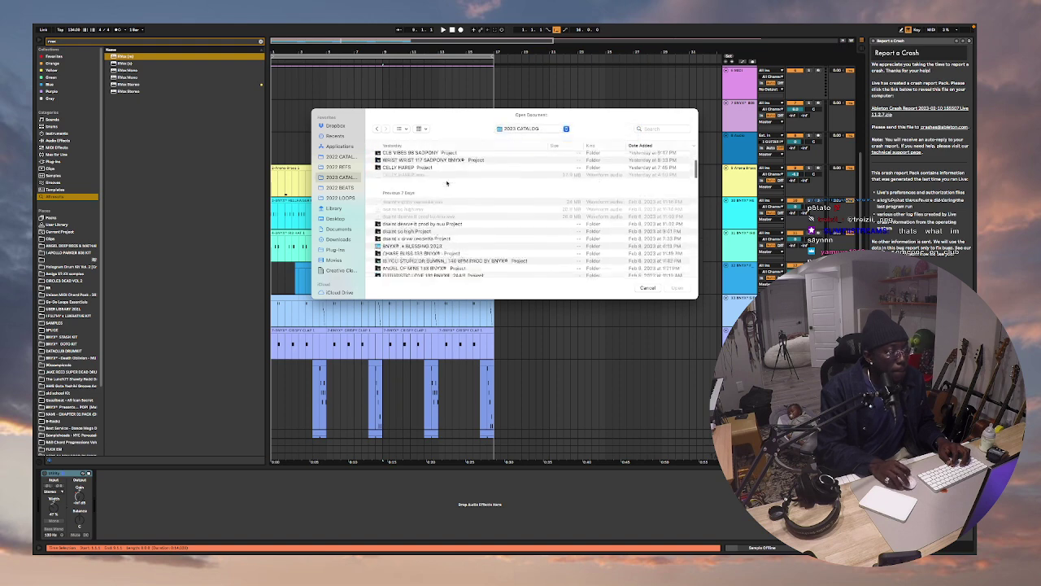
scroll(459, 210, "up", 5)
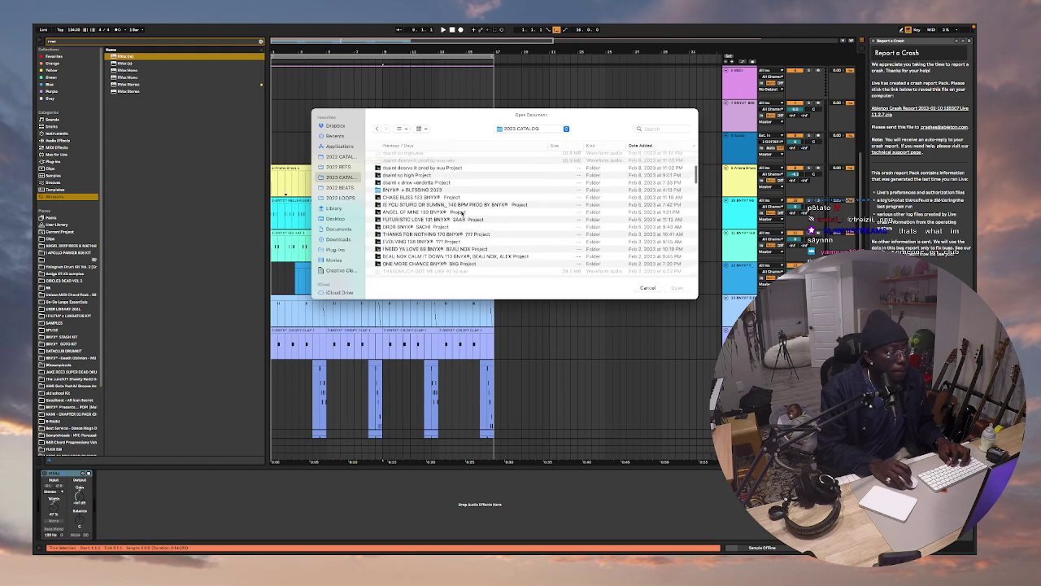
scroll(461, 214, "down", 10)
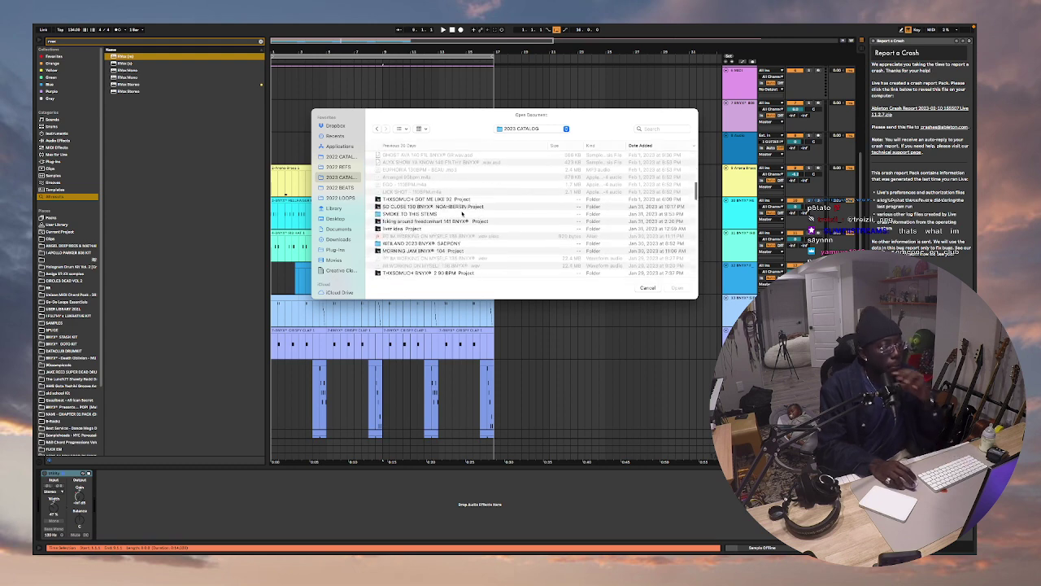
double_click(439, 199)
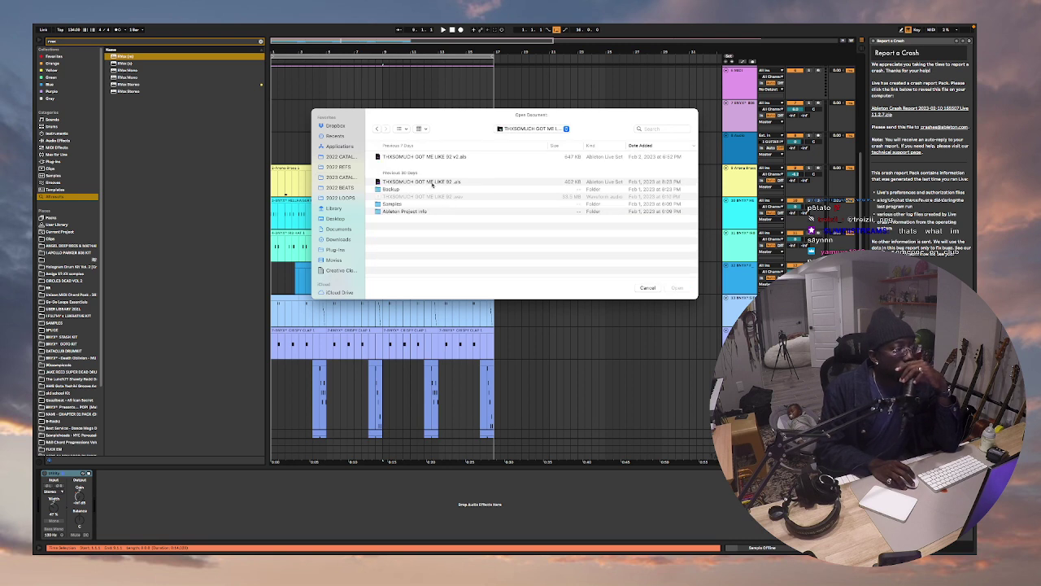
double_click(442, 156)
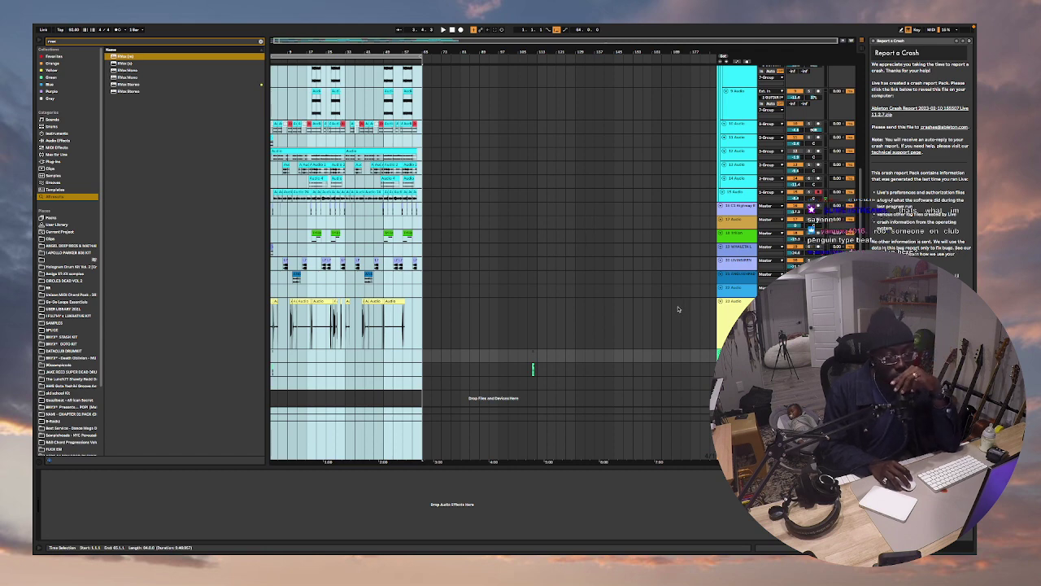
Look over the set's tracks and enlarge the 15 Audio track to show its waveform.
scroll(722, 279, "up", 7)
scroll(722, 279, "down", 1)
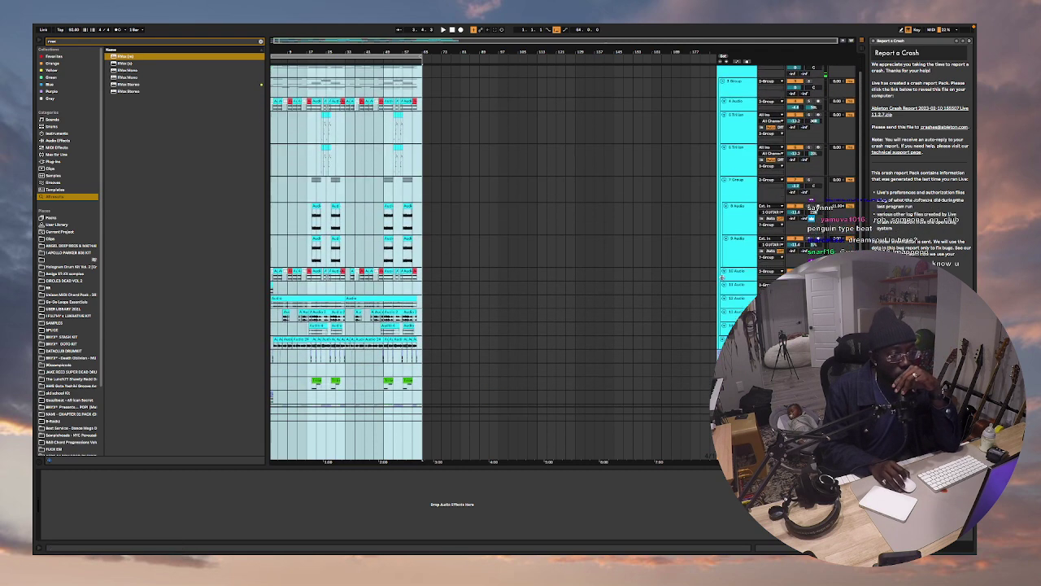
scroll(722, 279, "down", 3)
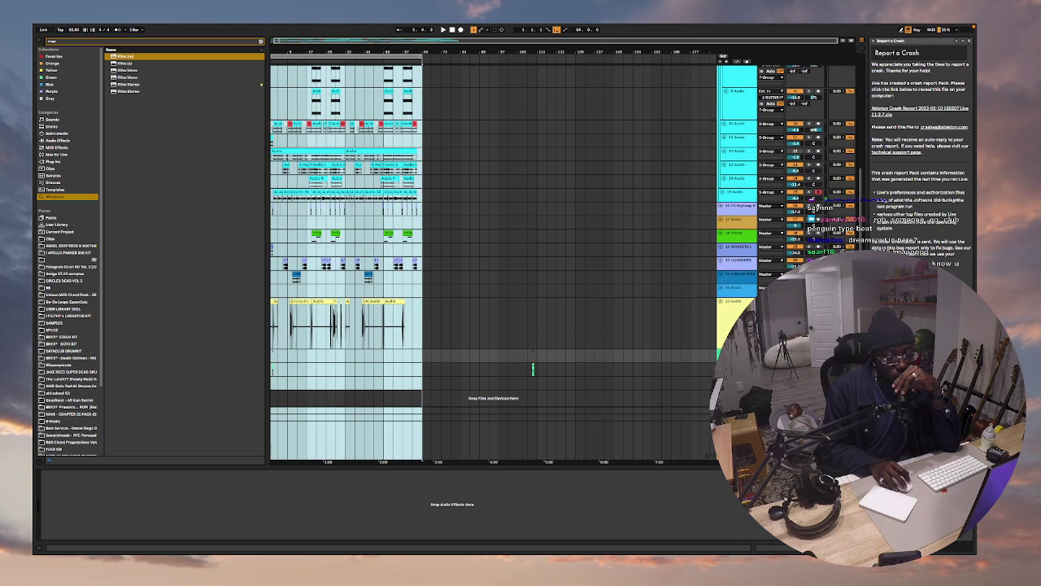
left_click(740, 308)
scroll(739, 308, "up", 1)
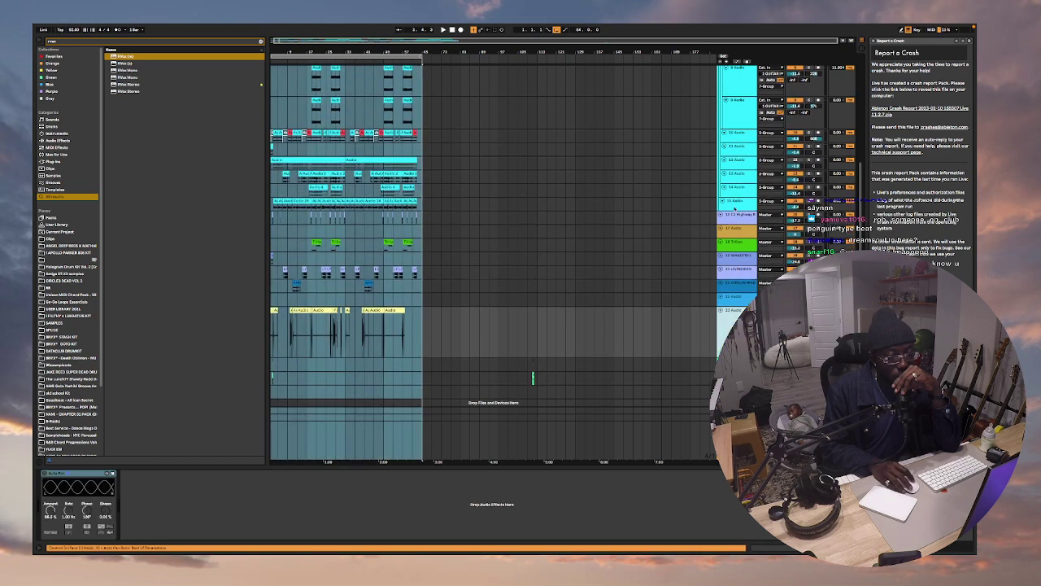
left_click(734, 209)
left_click_drag(741, 210, 738, 249)
left_click(779, 214)
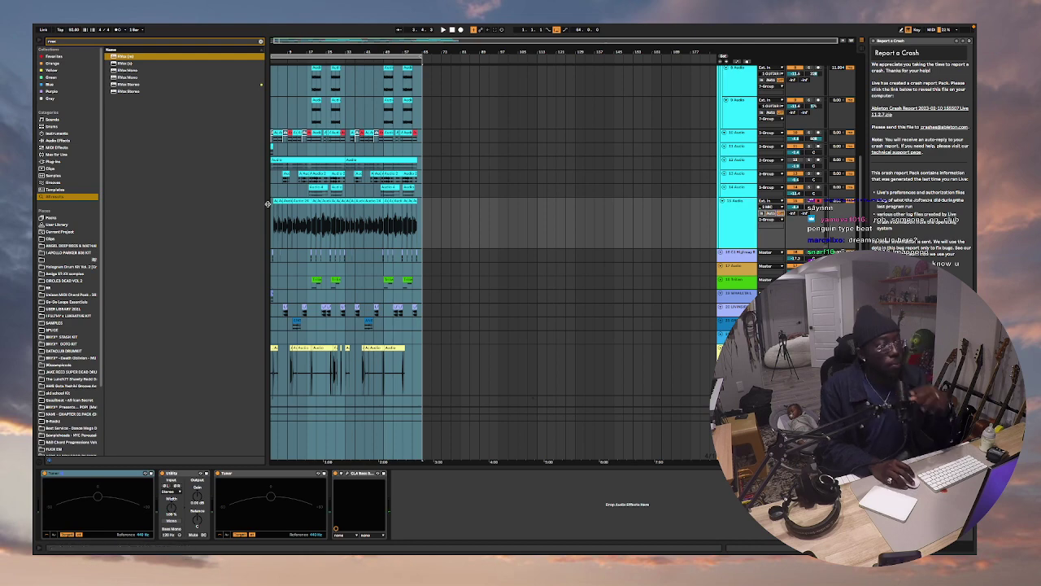
Play the set from bar 1, zoom in on the opening bars and optimize the height of all arrangement tracks.
left_click(272, 187)
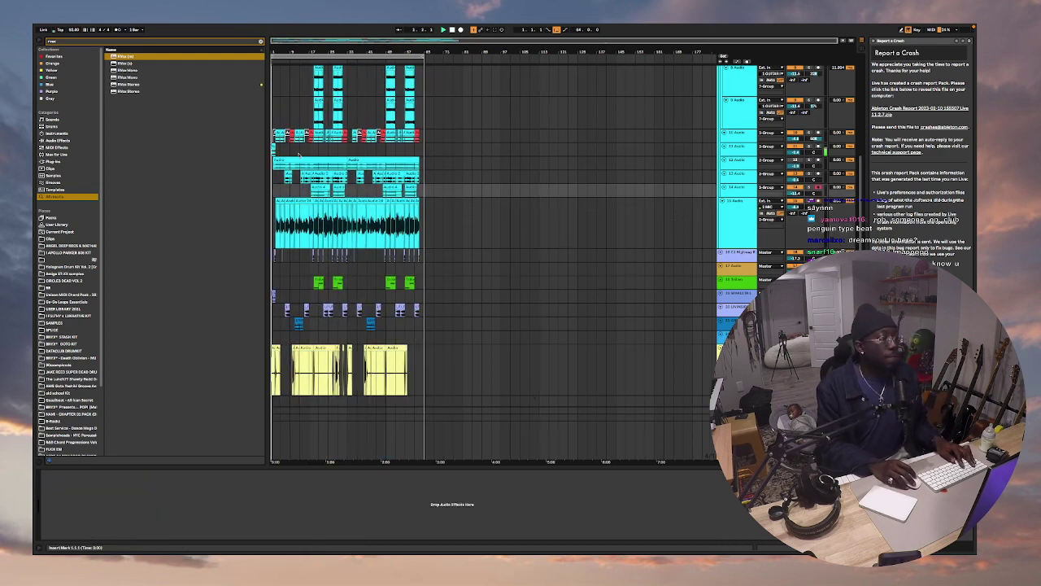
left_click_drag(283, 38, 316, 162)
scroll(735, 84, "up", 5)
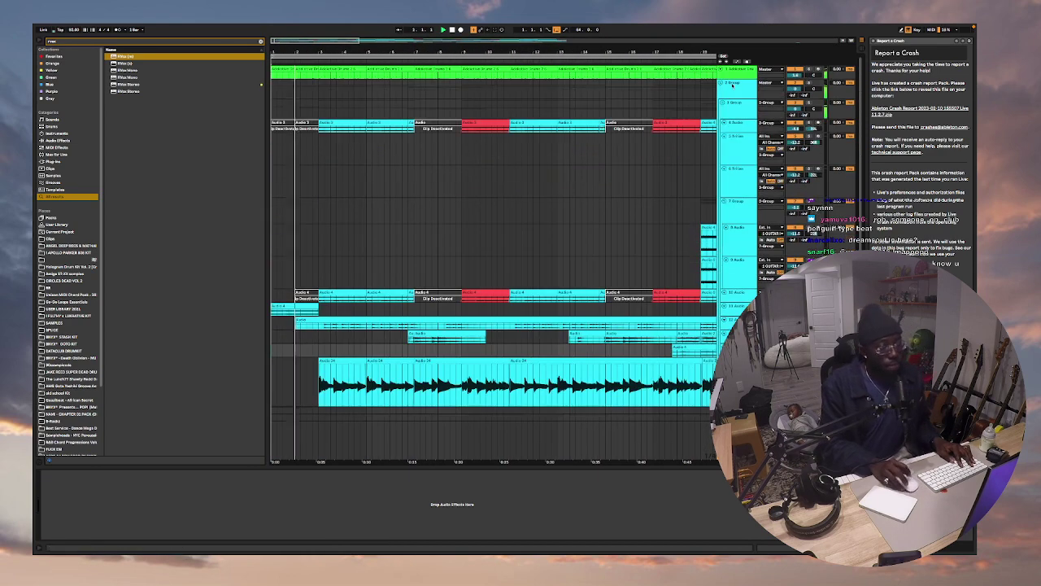
left_click(842, 40)
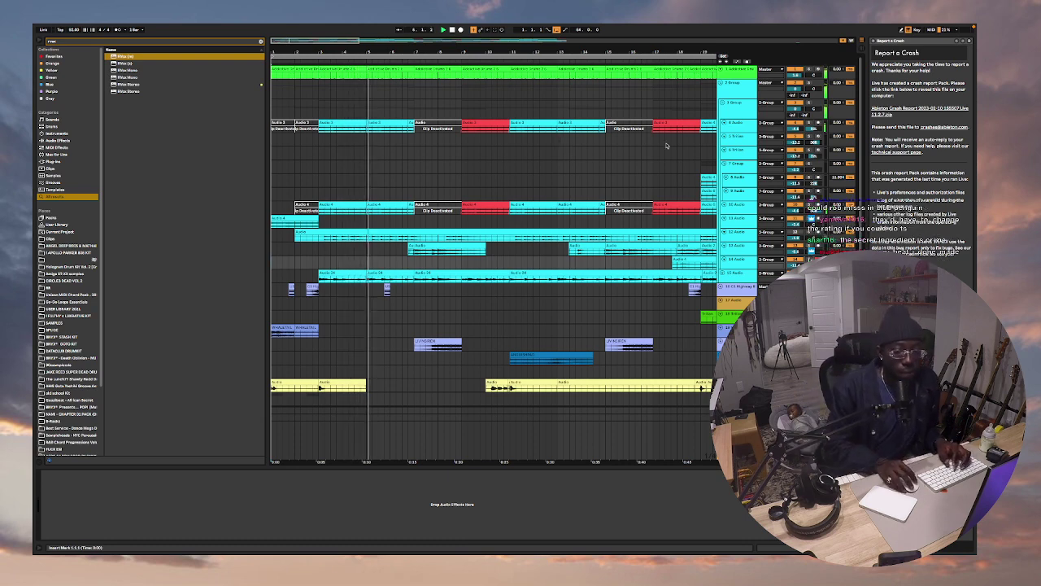
Collapse the 2 Group track to see the tracks outside it, and expand it again.
left_click(736, 86)
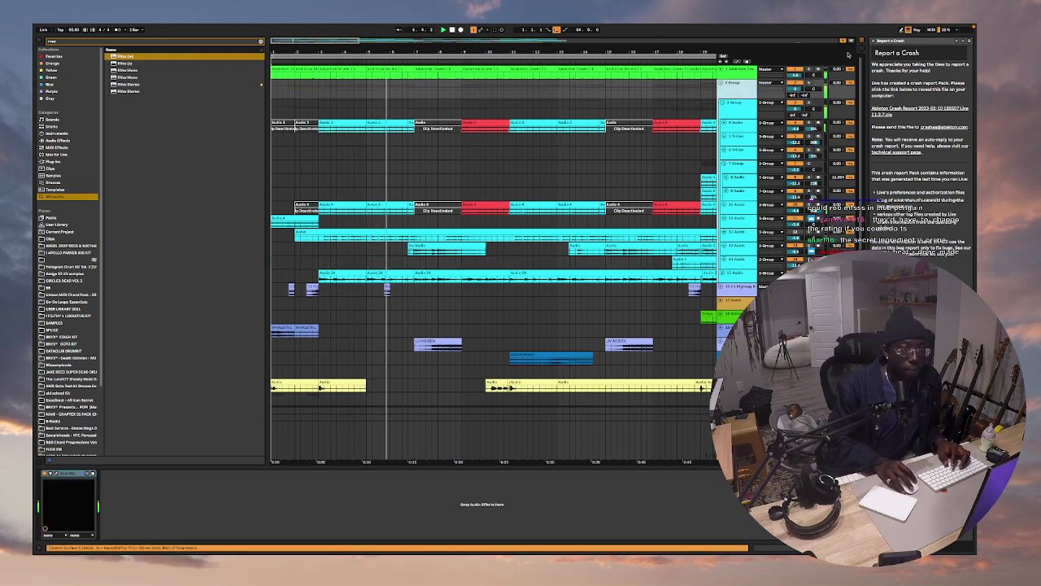
left_click(736, 82)
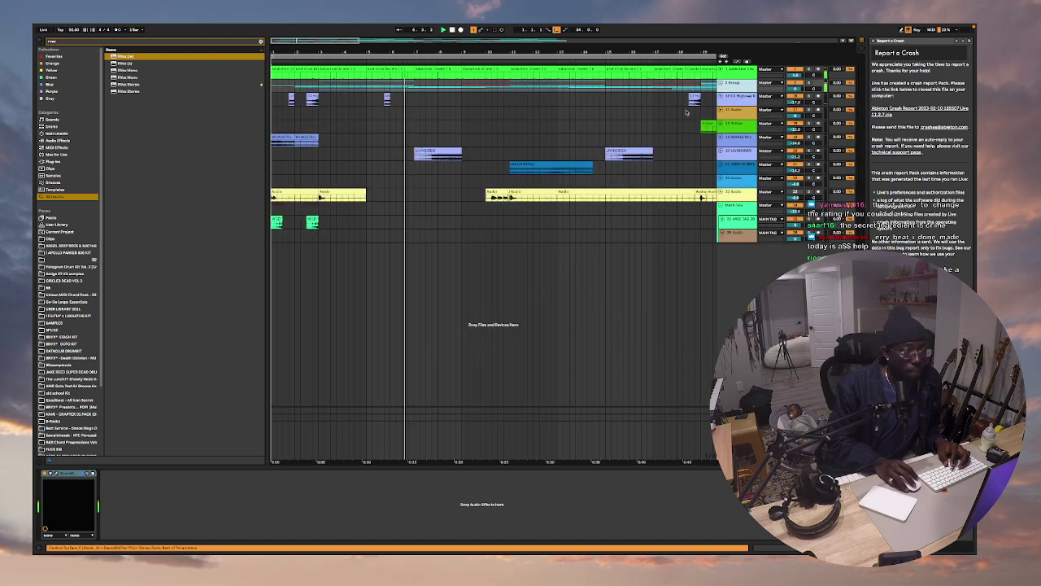
left_click(735, 82)
scroll(478, 236, "down", 2)
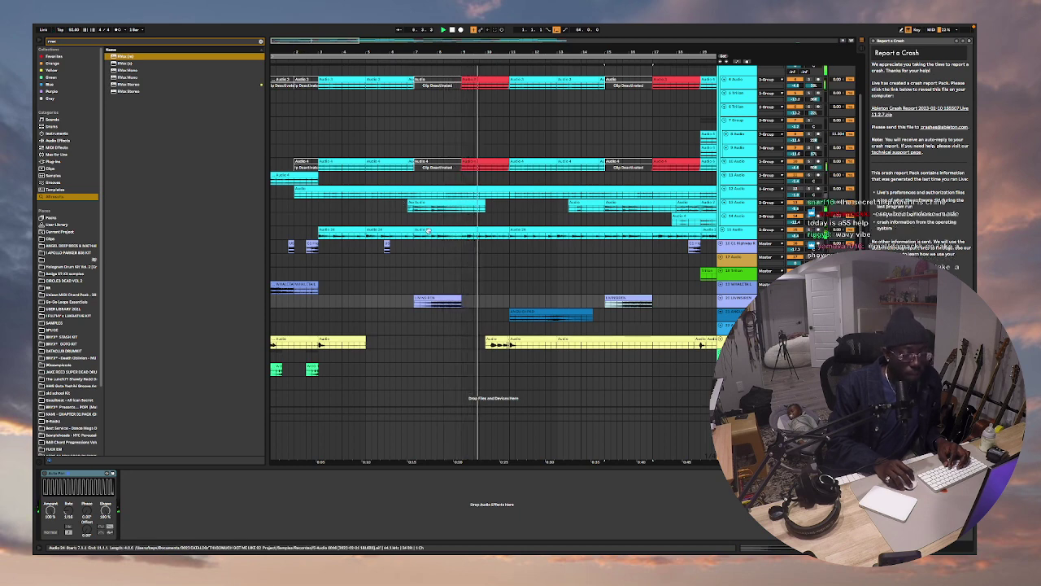
Widen the arrangement view and follow playback through the rest of the beat, examining the clips in each section.
left_click_drag(336, 41, 340, 25)
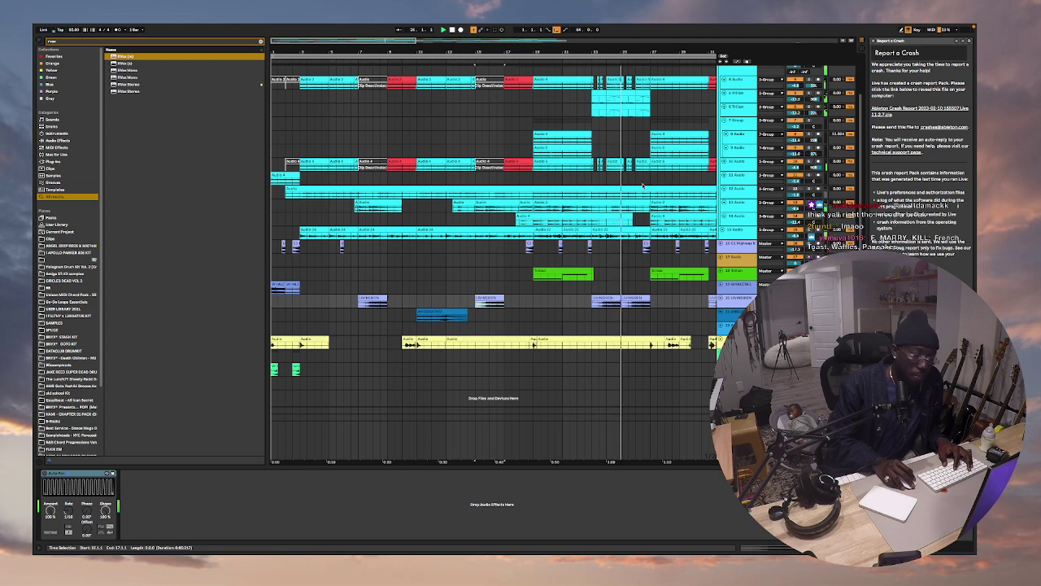
scroll(642, 185, "right", 2)
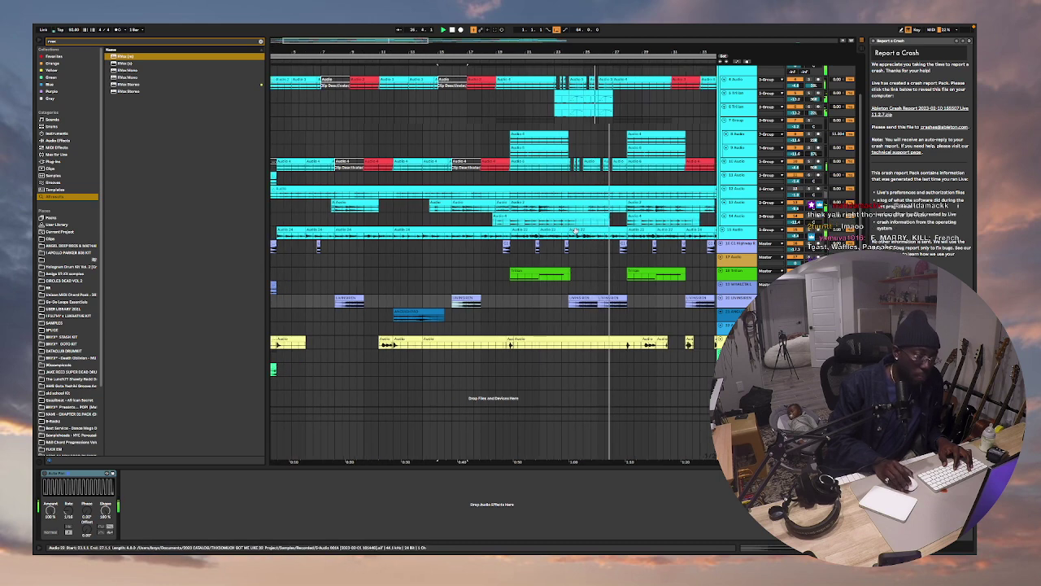
scroll(574, 233, "up", 2)
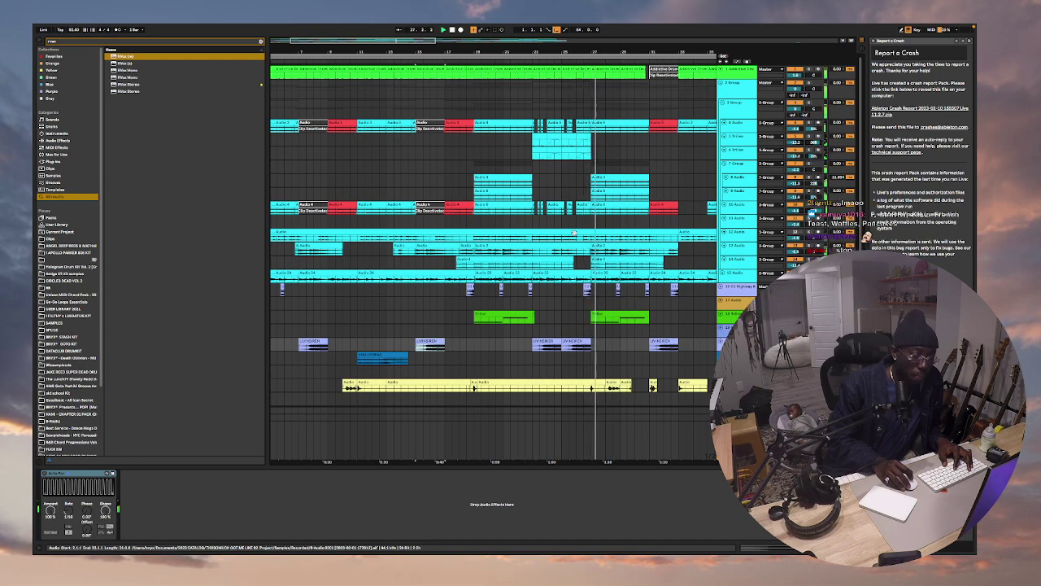
left_click(604, 236)
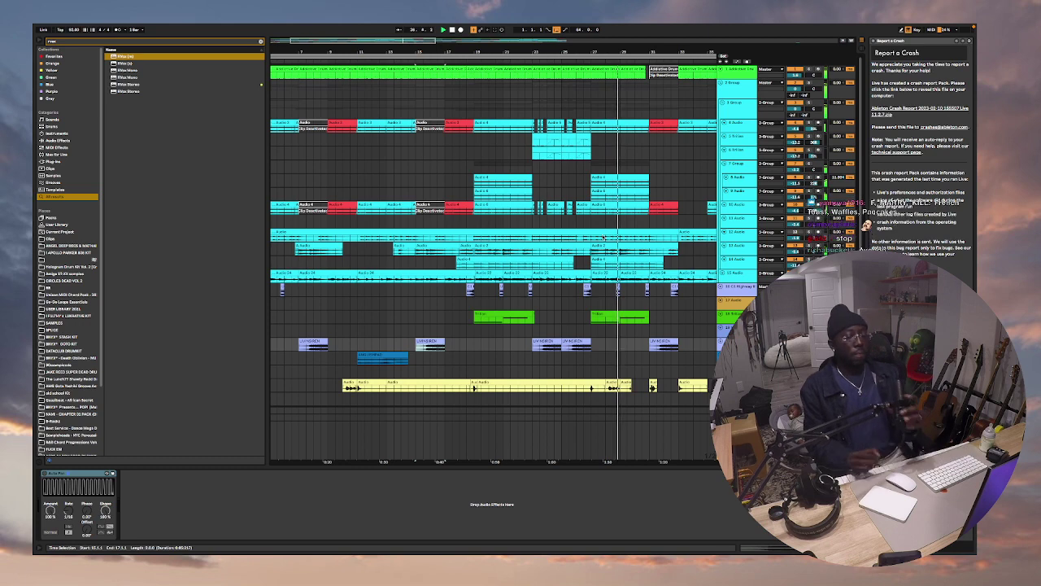
mouse_move(42, 26)
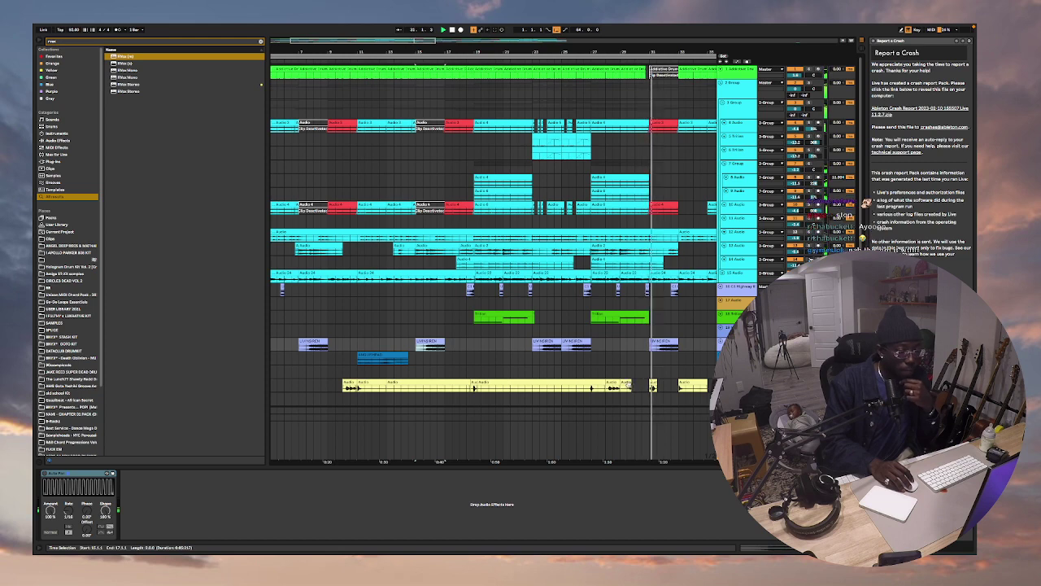
scroll(631, 386, "right", 6)
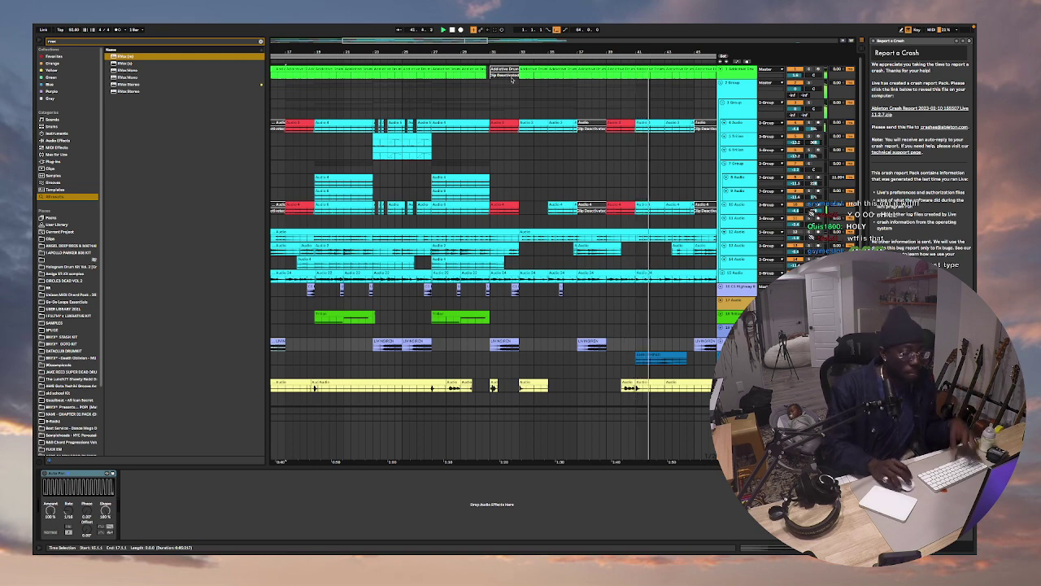
Open the preferences to check the audio device, sample rate and latency settings, and close them unchanged.
mouse_move(268, 25)
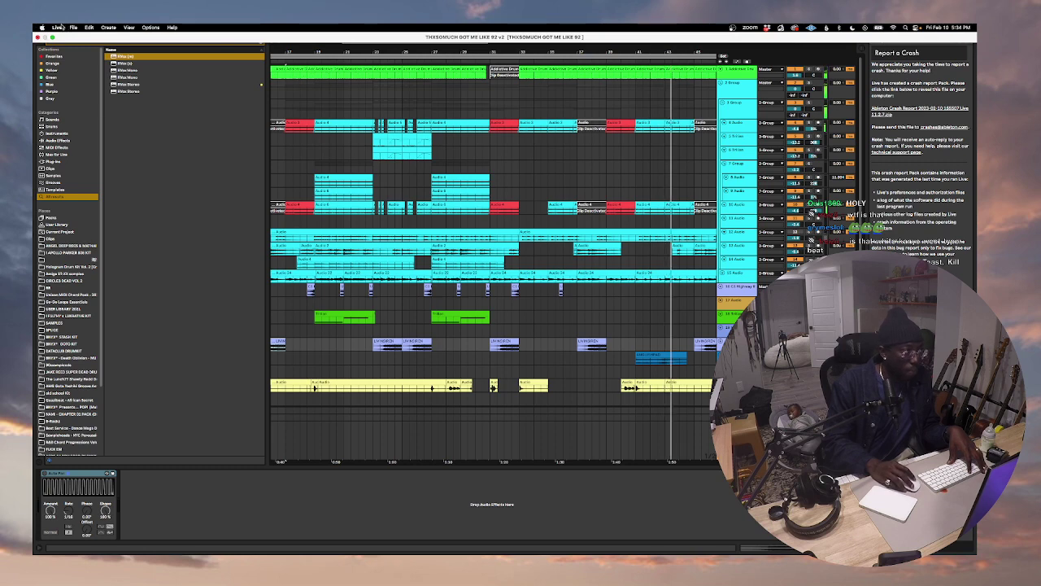
left_click(59, 27)
left_click(69, 51)
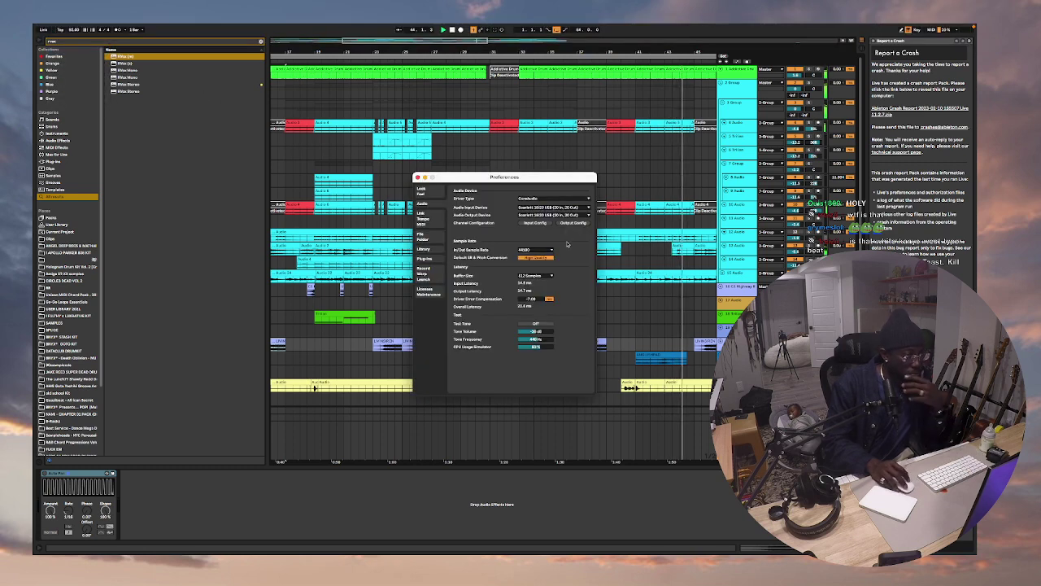
left_click(417, 177)
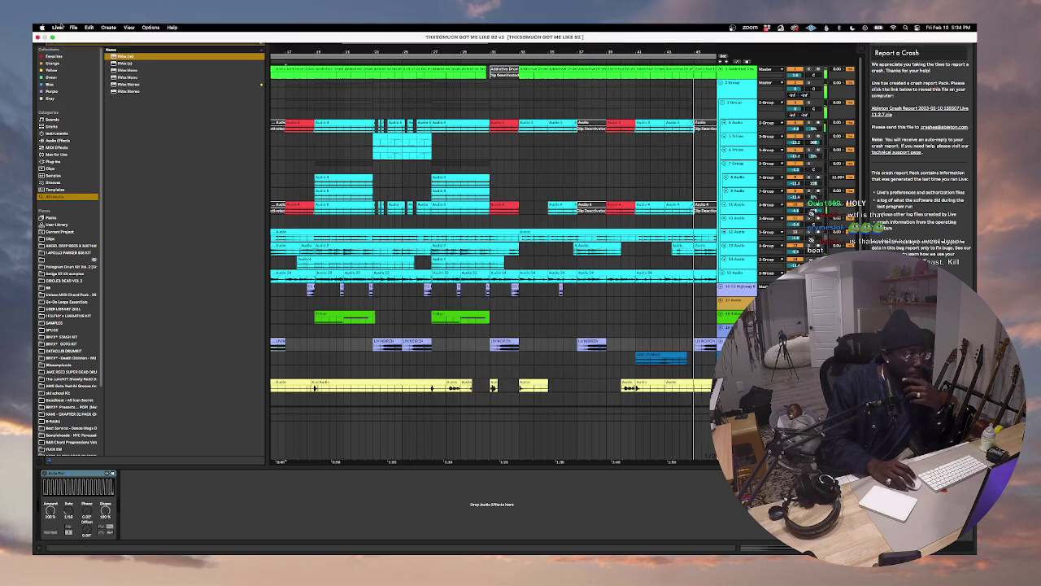
Open the "I NEED YA LOVE 88" Live Set from its project folder in the 2023 catalog, without saving the current set.
left_click(57, 27)
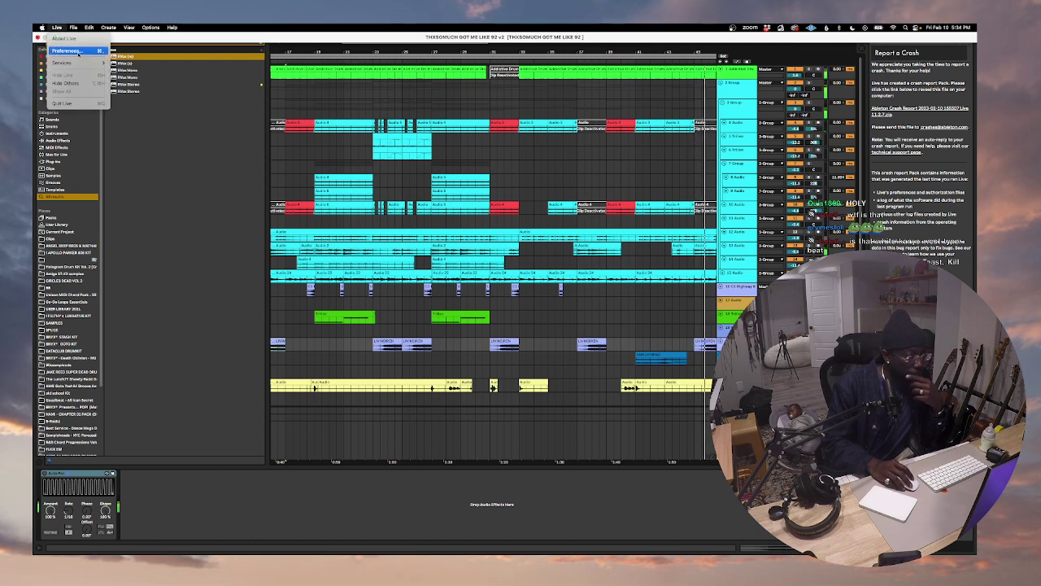
mouse_move(73, 27)
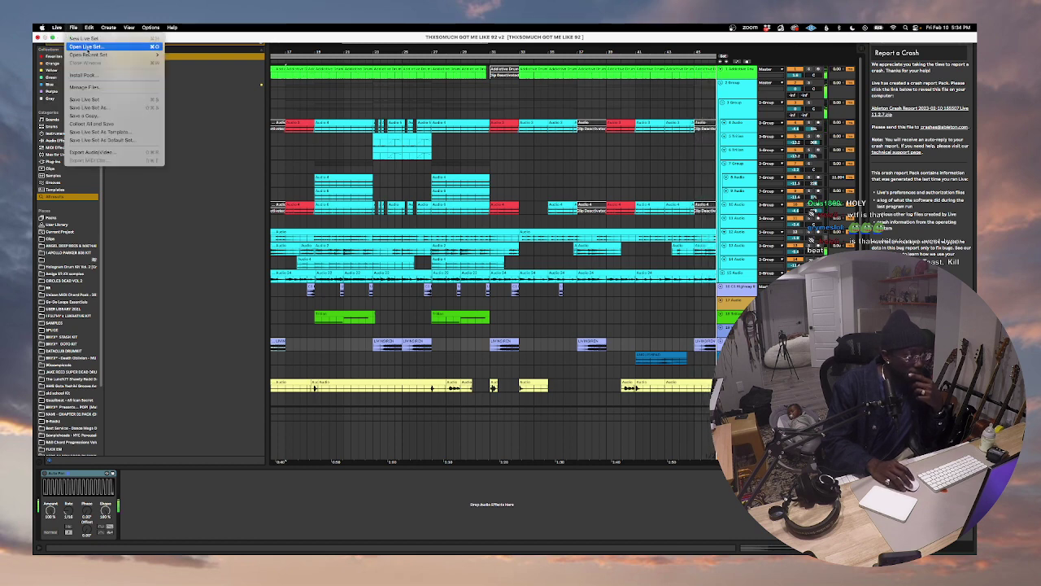
left_click(85, 47)
left_click(339, 176)
scroll(463, 222, "down", 5)
double_click(461, 229)
left_click(419, 148)
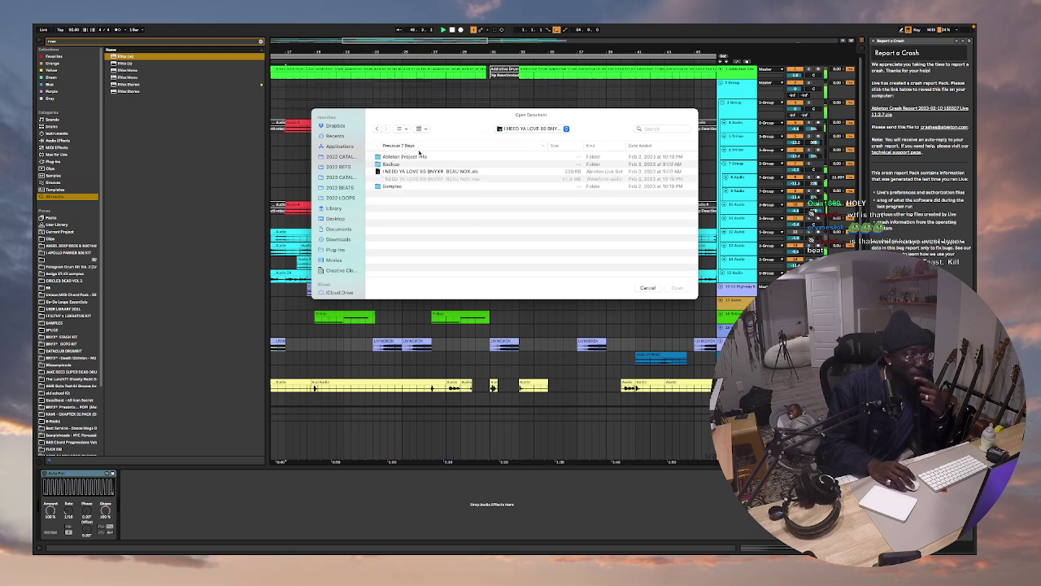
double_click(412, 174)
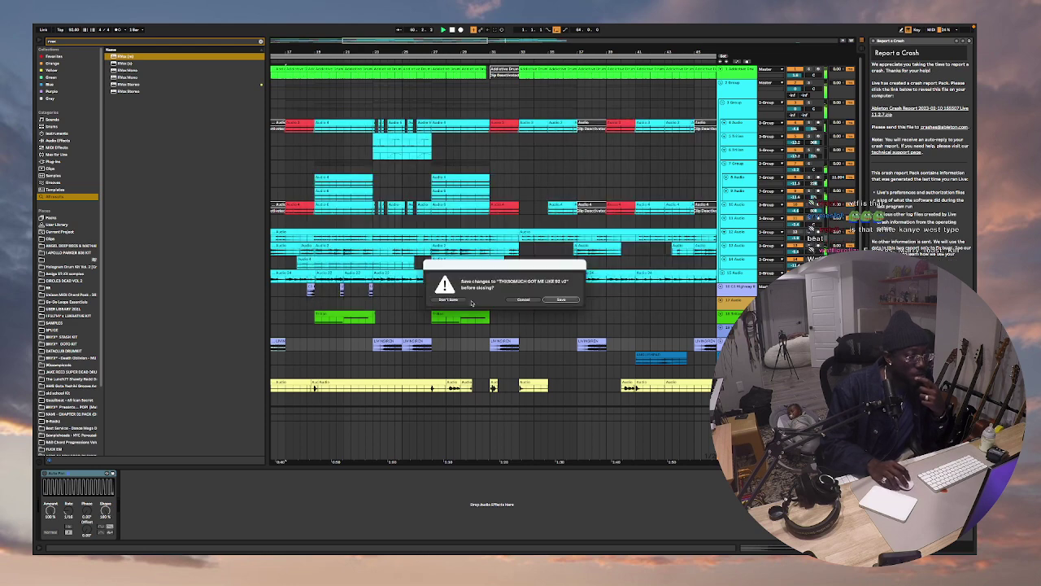
left_click(448, 299)
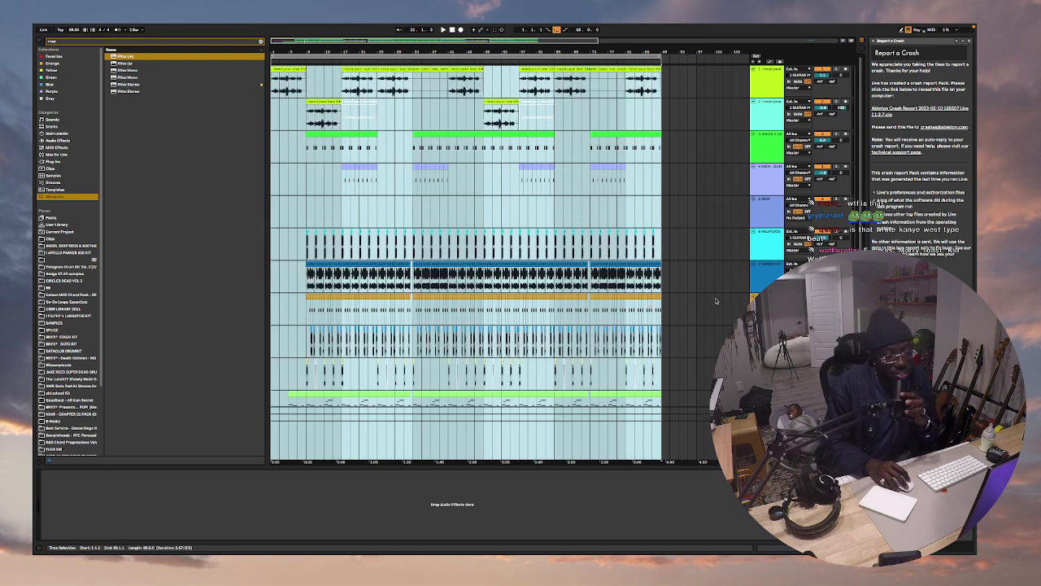
Clear the selection over the whole arrangement, select the opening sample clip on the first track and play the set from bar 1.
left_click(735, 244)
scroll(509, 244, "up", 4)
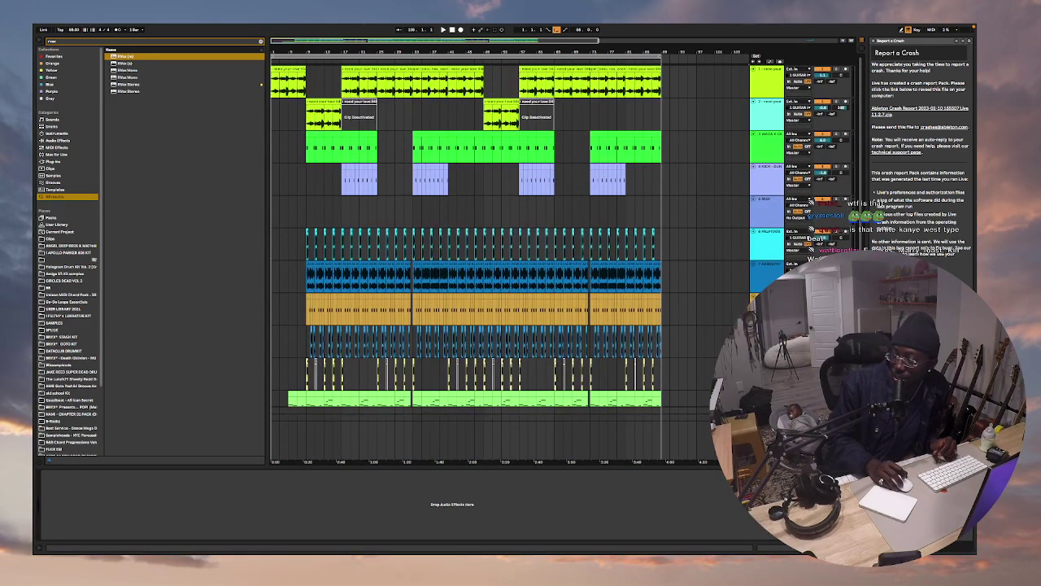
left_click(759, 202)
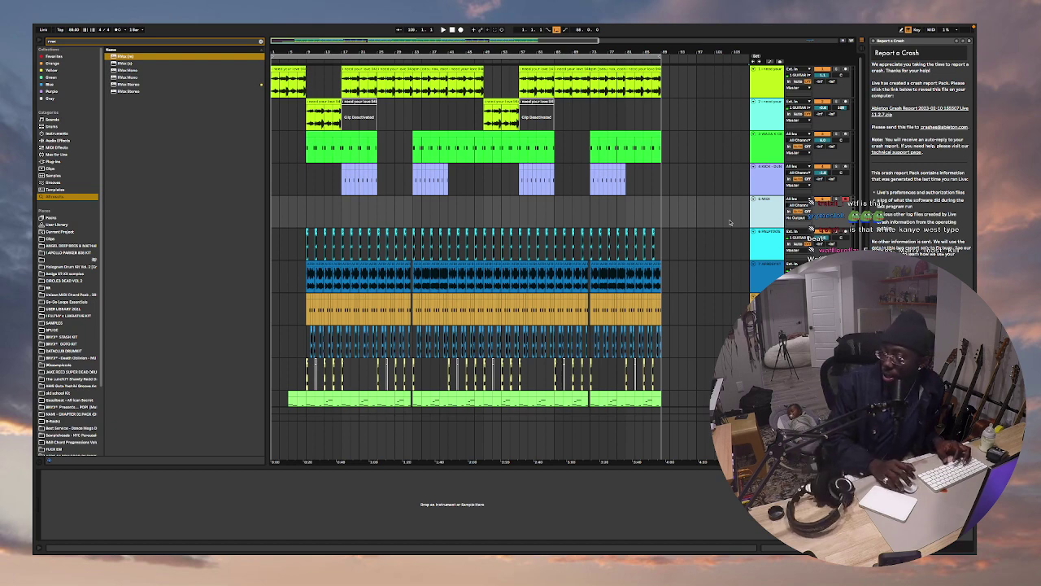
left_click(292, 70)
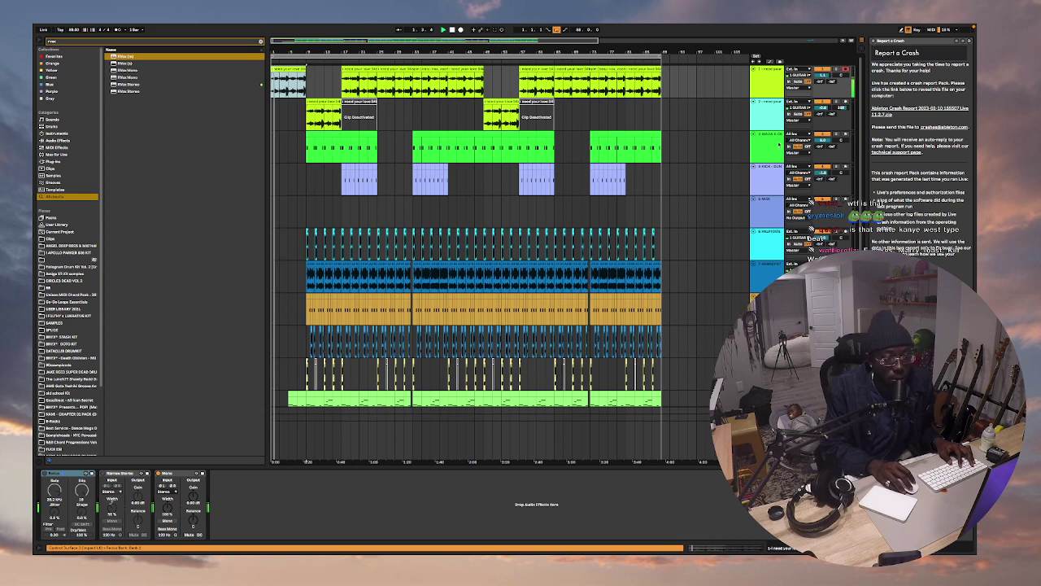
Follow playback through the opening section, examining all tracks and a closer view of the drum, bass and melody clips.
scroll(735, 228, "down", 5)
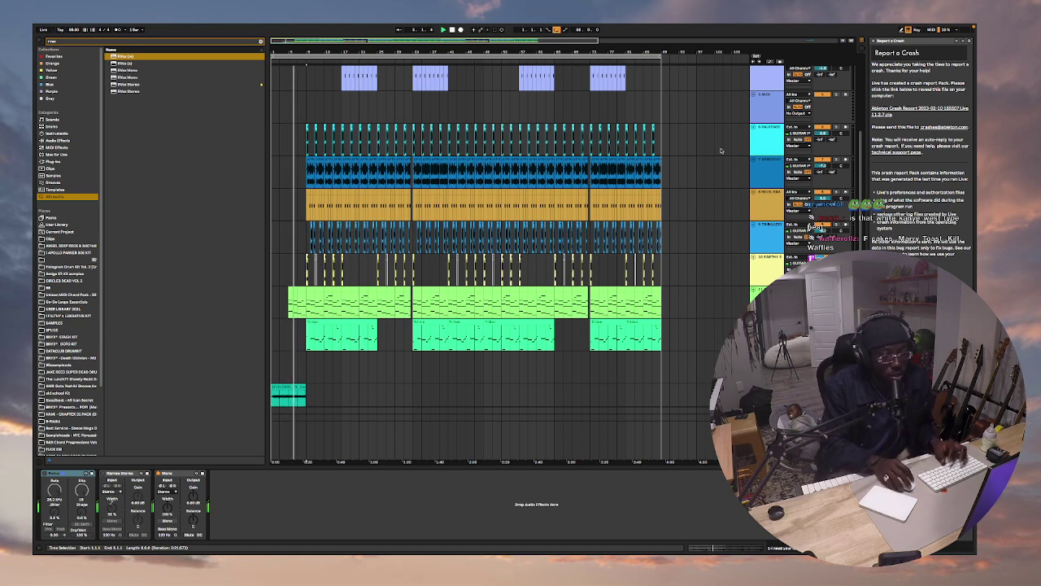
scroll(719, 154, "up", 5)
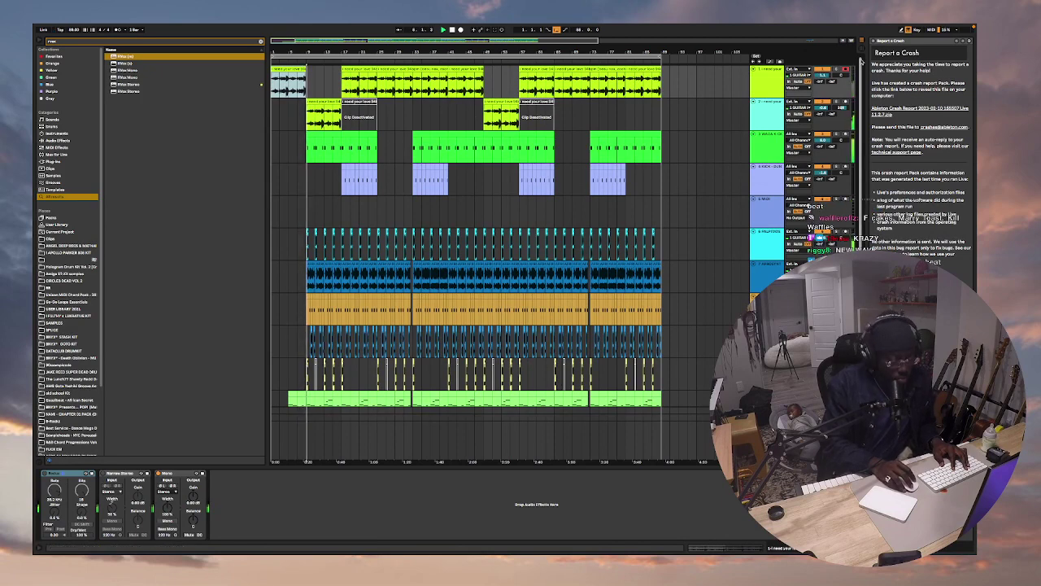
scroll(638, 220, "down", 3)
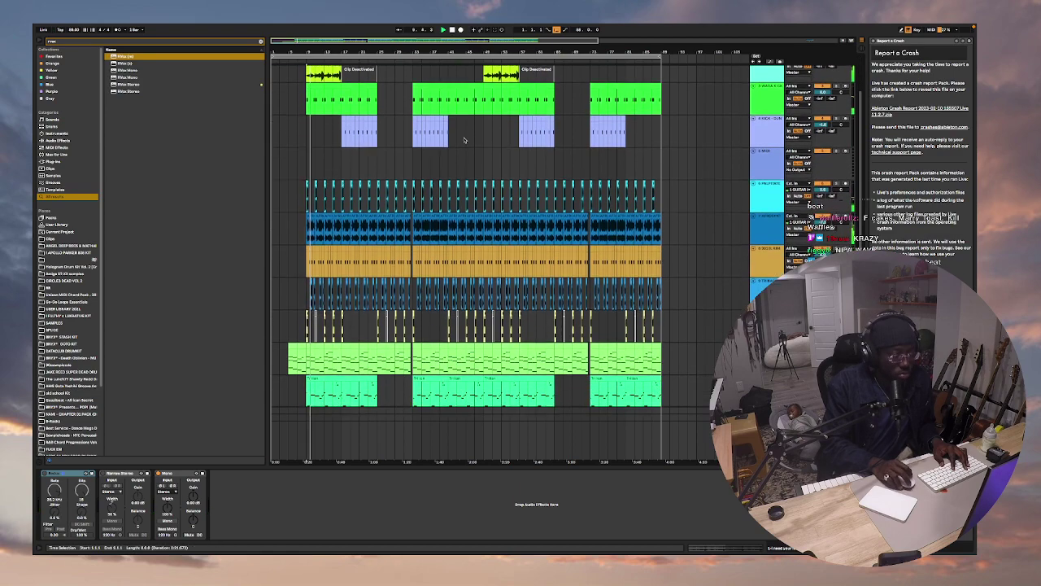
left_click_drag(283, 38, 295, 79)
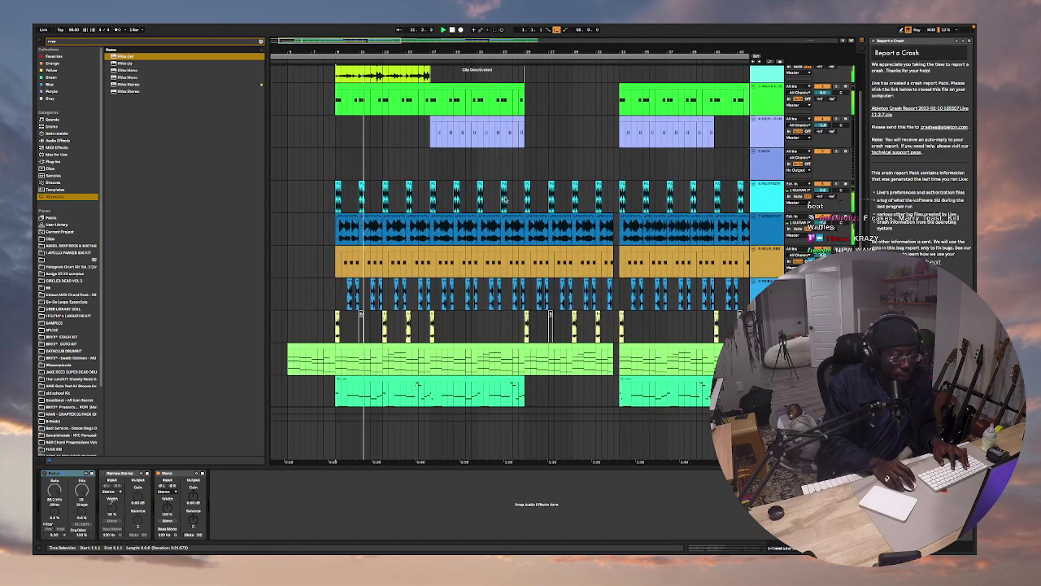
scroll(504, 199, "down", 5)
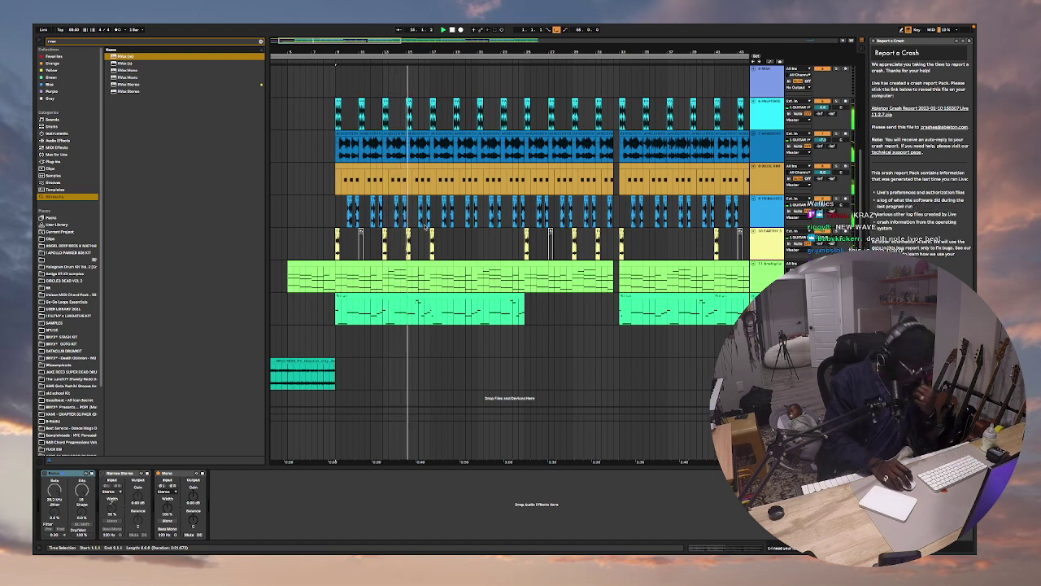
scroll(424, 228, "right", 1)
scroll(424, 230, "left", 1)
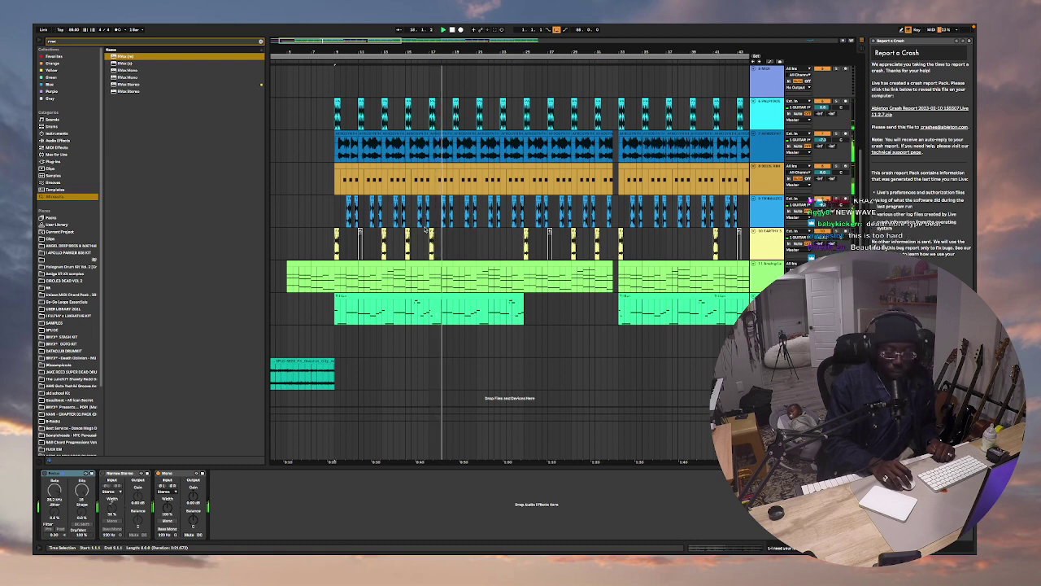
scroll(424, 229, "up", 1)
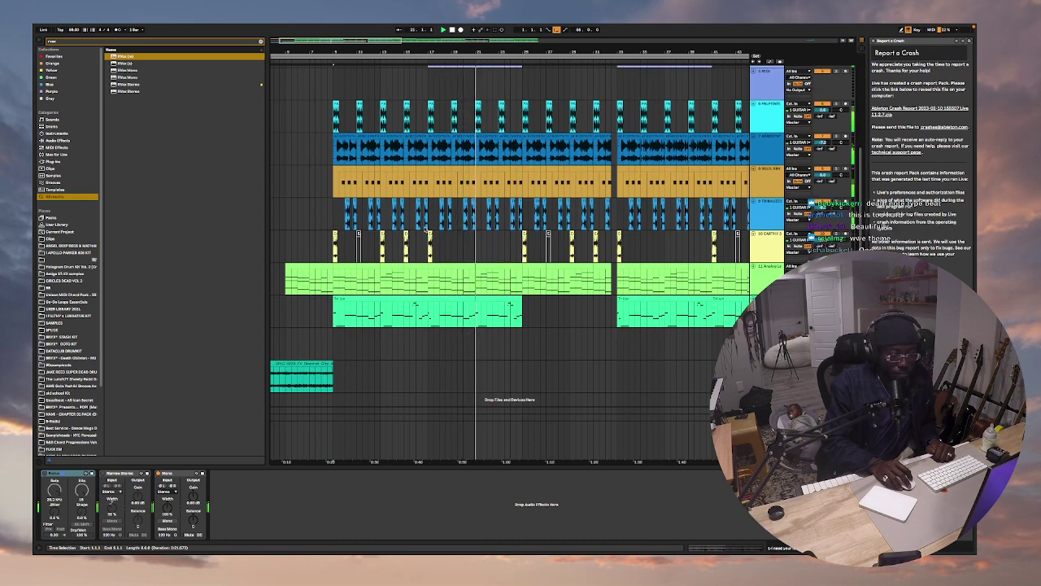
scroll(367, 244, "down", 1)
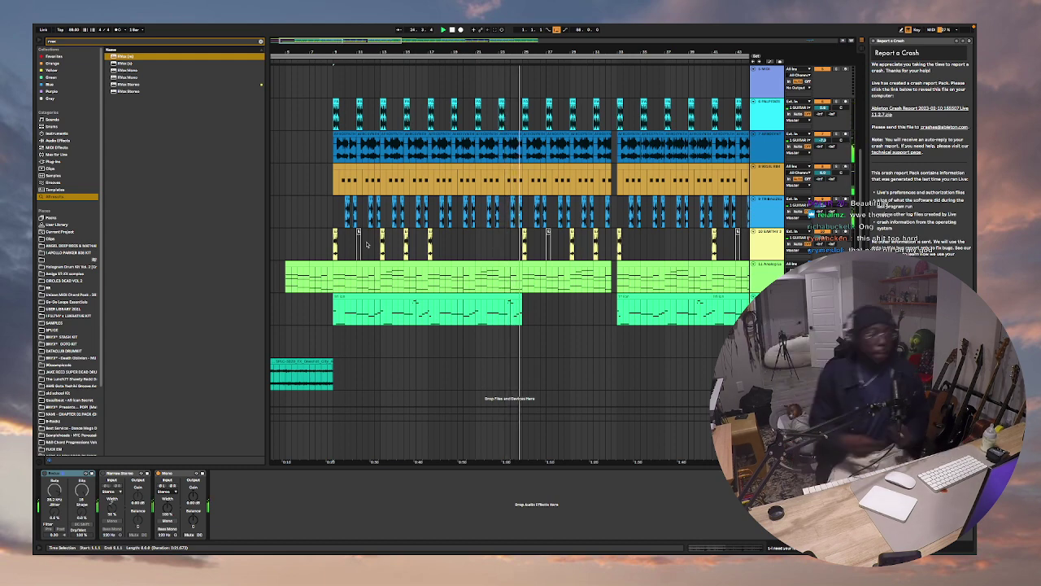
Open the CHASE BLISS 133 set from the 2023 CATALOG folder without saving the current set, and play it back.
mouse_move(82, 25)
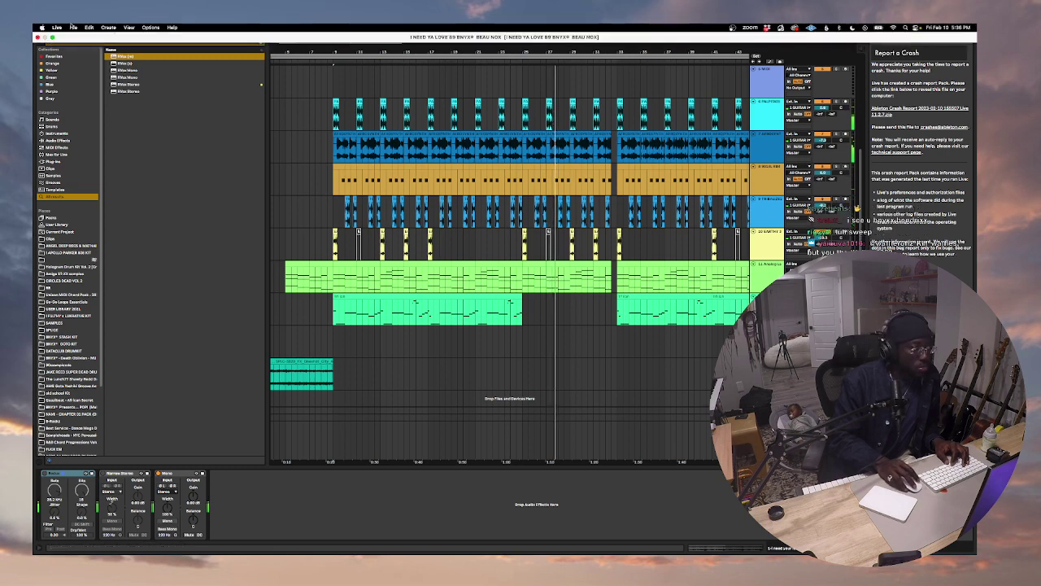
left_click(72, 27)
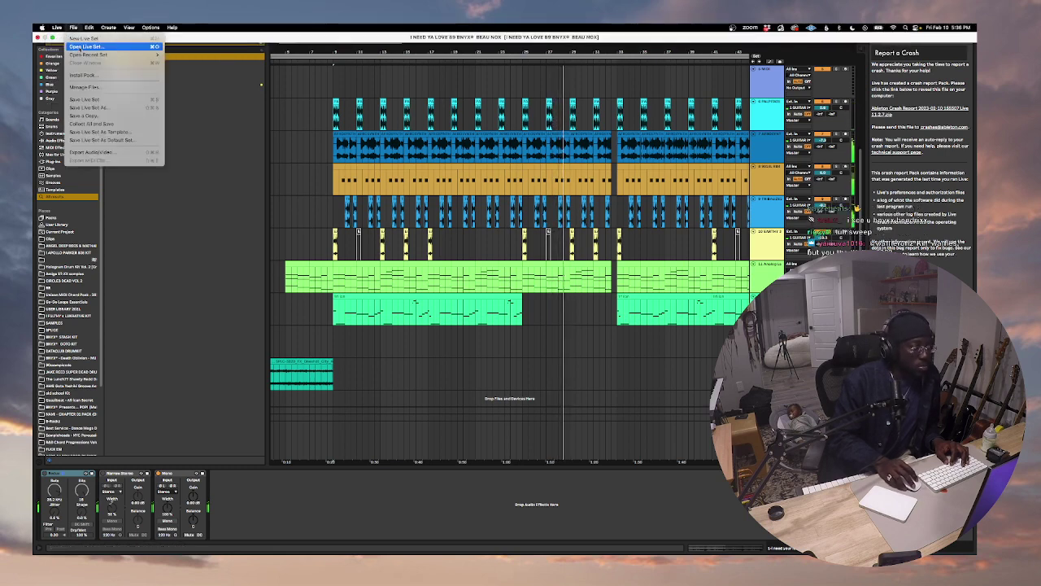
left_click(85, 46)
left_click(530, 128)
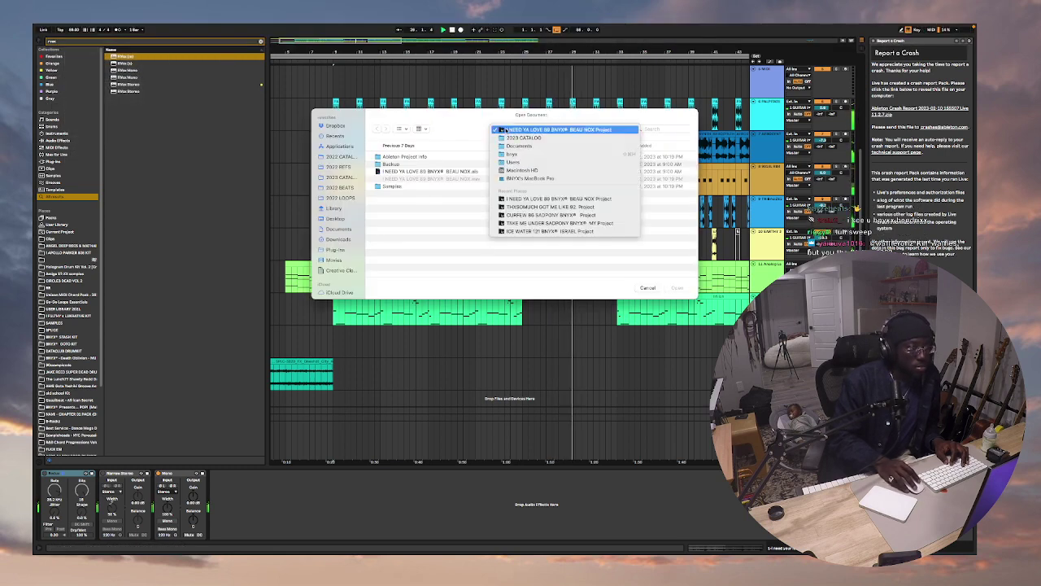
left_click(521, 139)
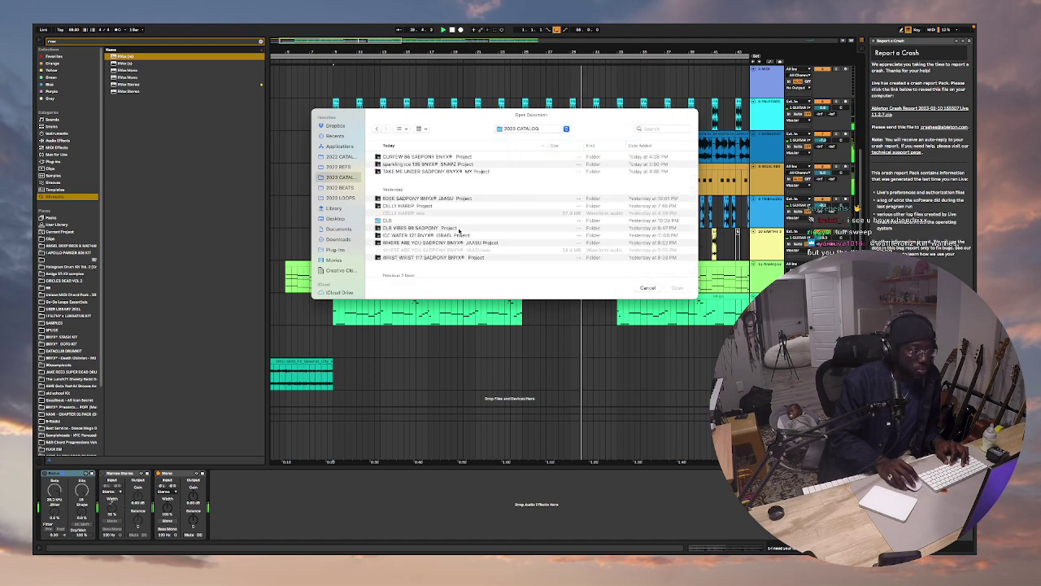
scroll(459, 231, "down", 8)
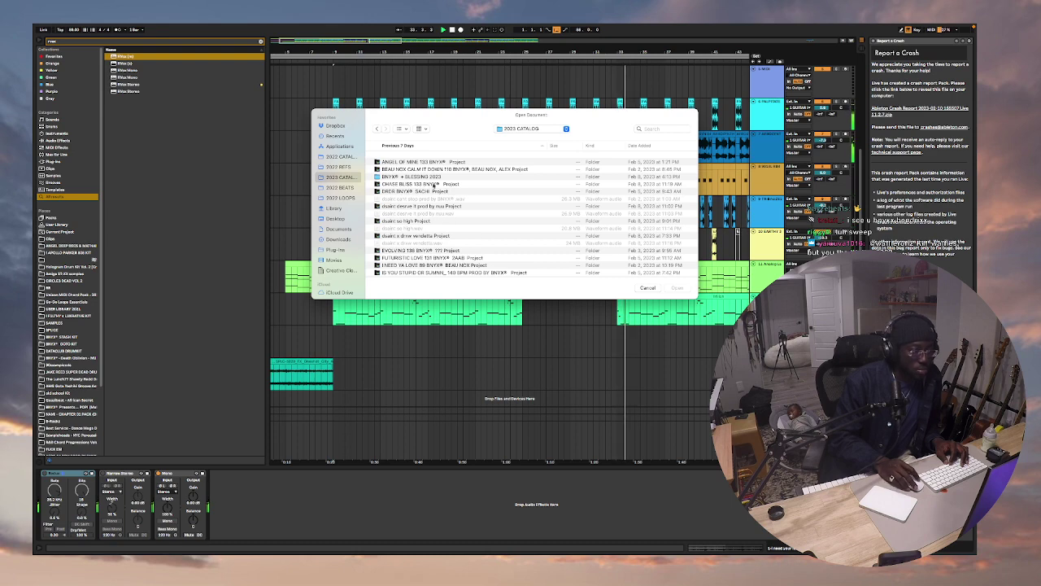
double_click(439, 186)
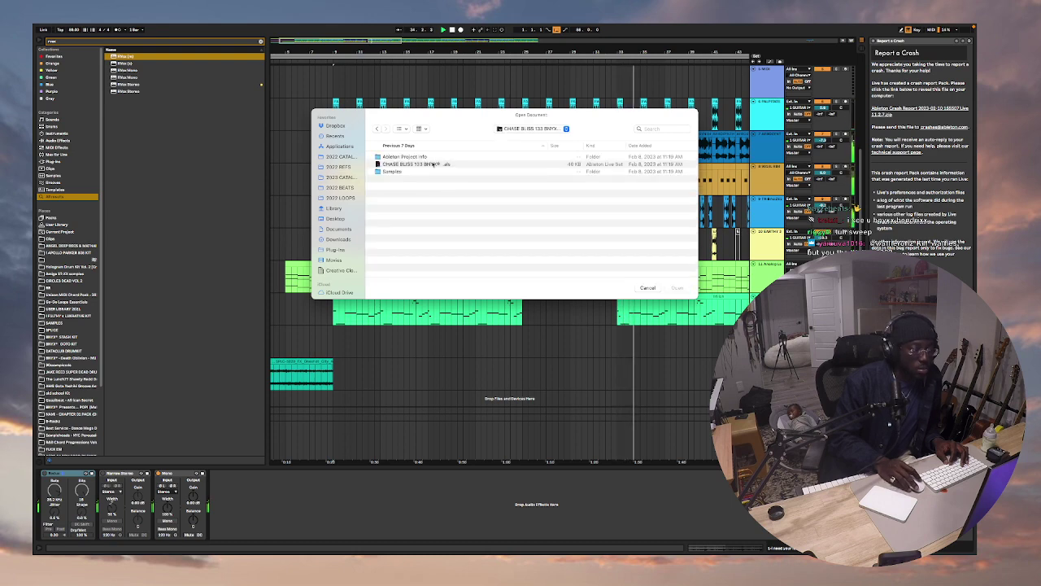
double_click(434, 164)
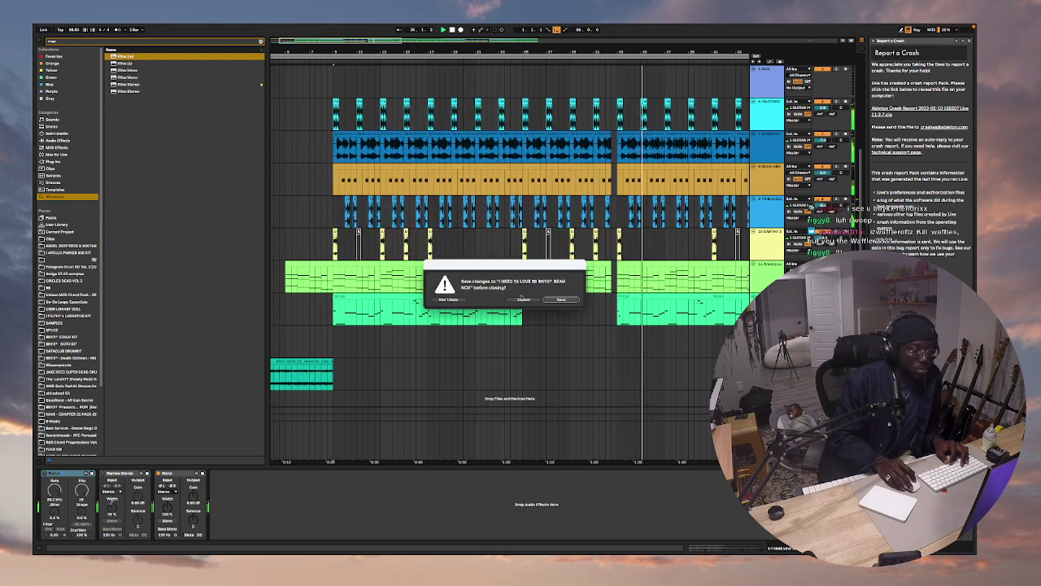
left_click(454, 299)
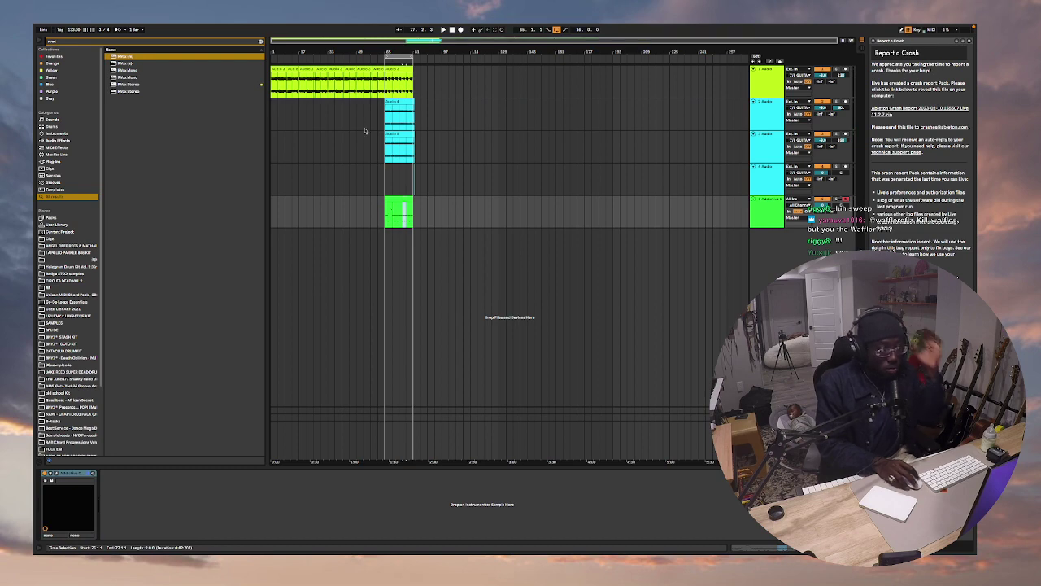
key("space")
left_click(392, 101)
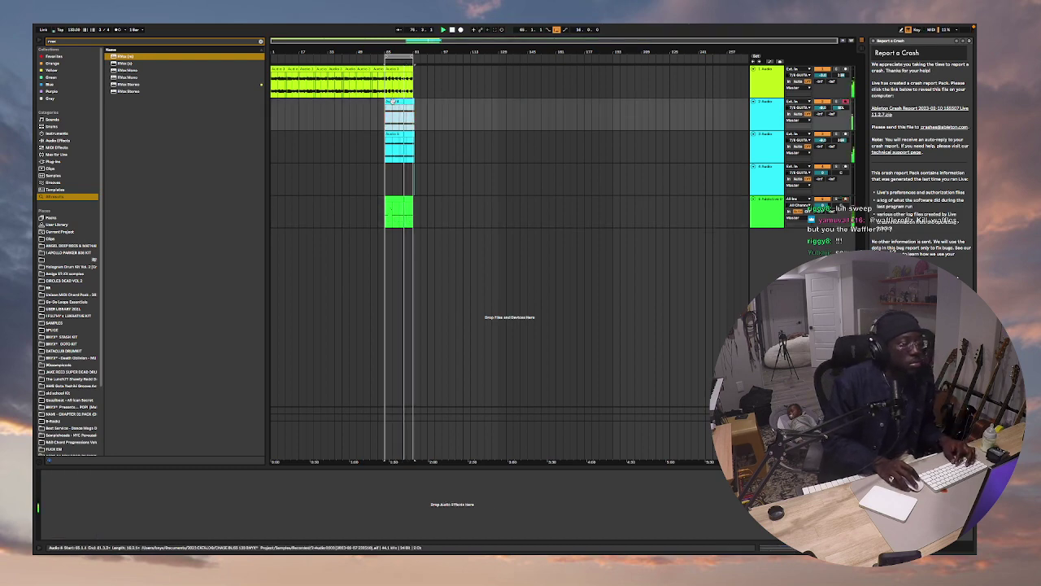
Open the FUTURISTIC LOVE set from the 2023 CATALOG folder, discarding changes to the current set.
left_click(74, 27)
mouse_move(104, 54)
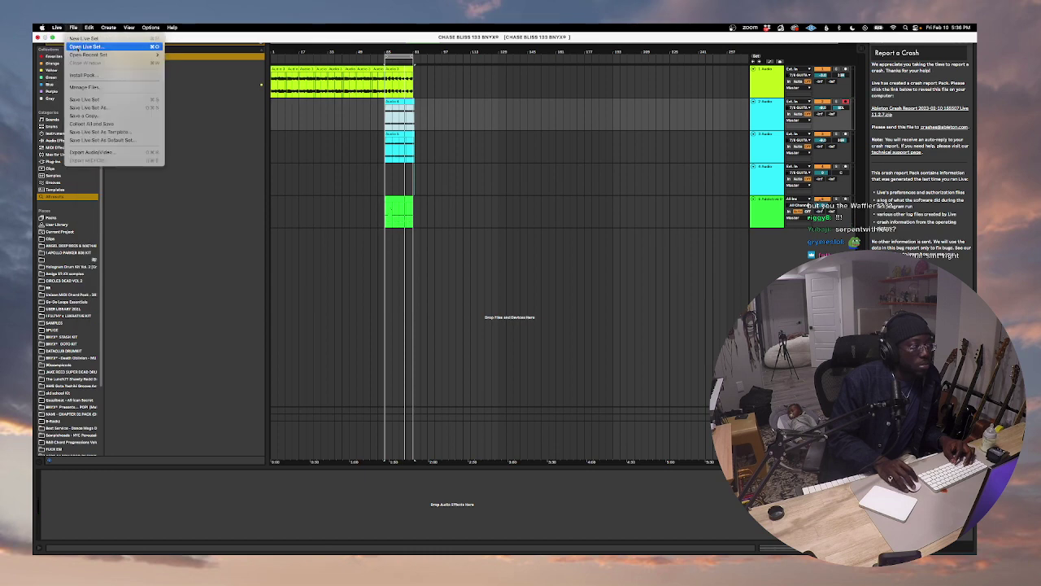
left_click(79, 47)
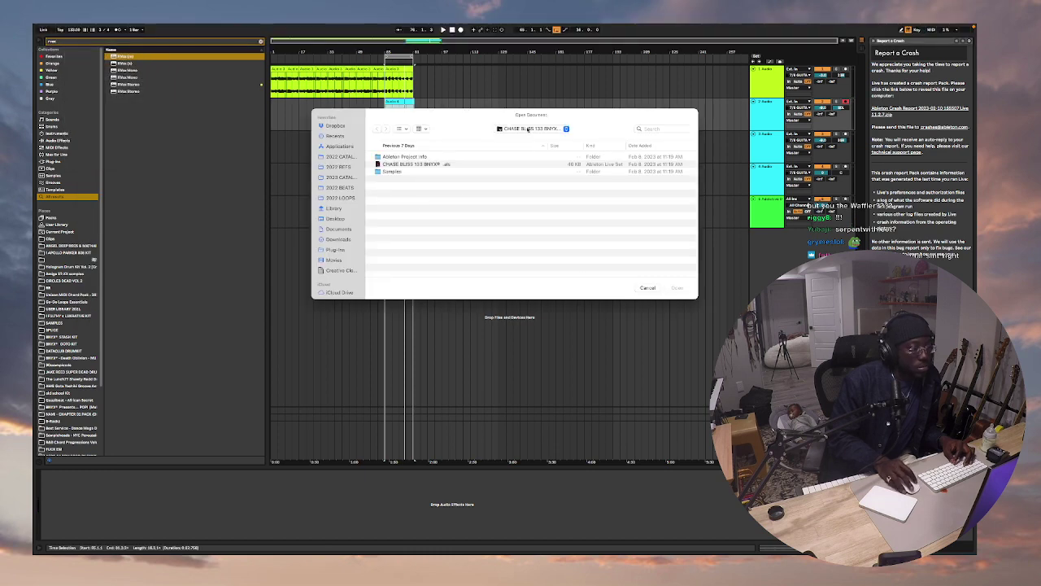
left_click(527, 128)
left_click(521, 138)
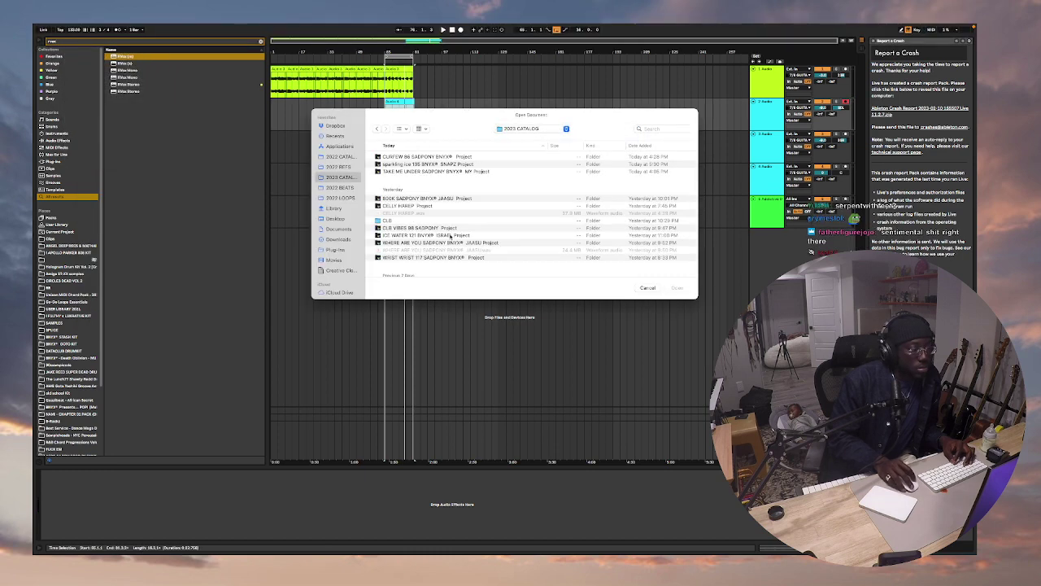
scroll(450, 235, "down", 3)
scroll(449, 236, "down", 5)
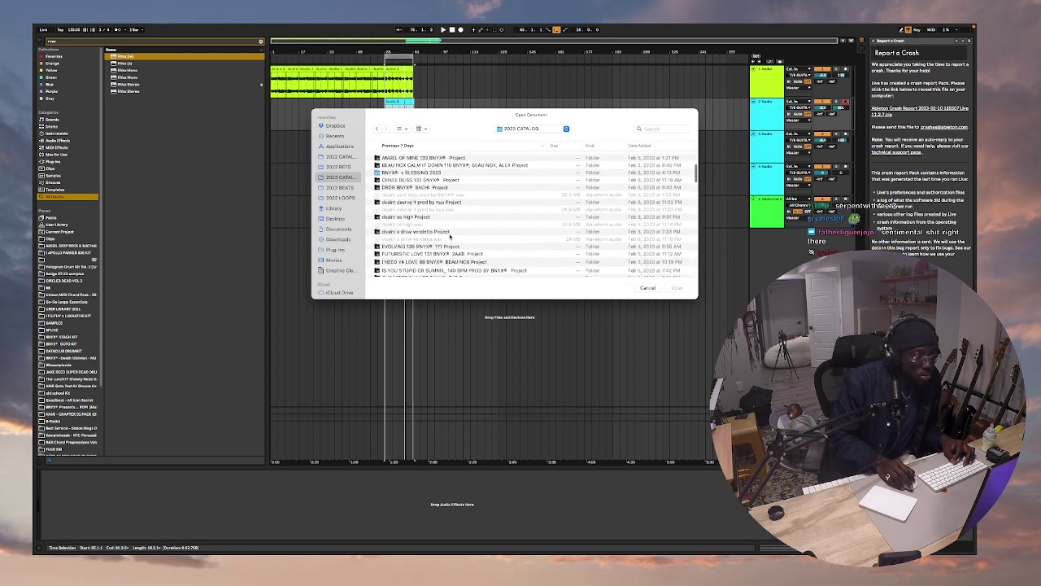
scroll(450, 236, "down", 1)
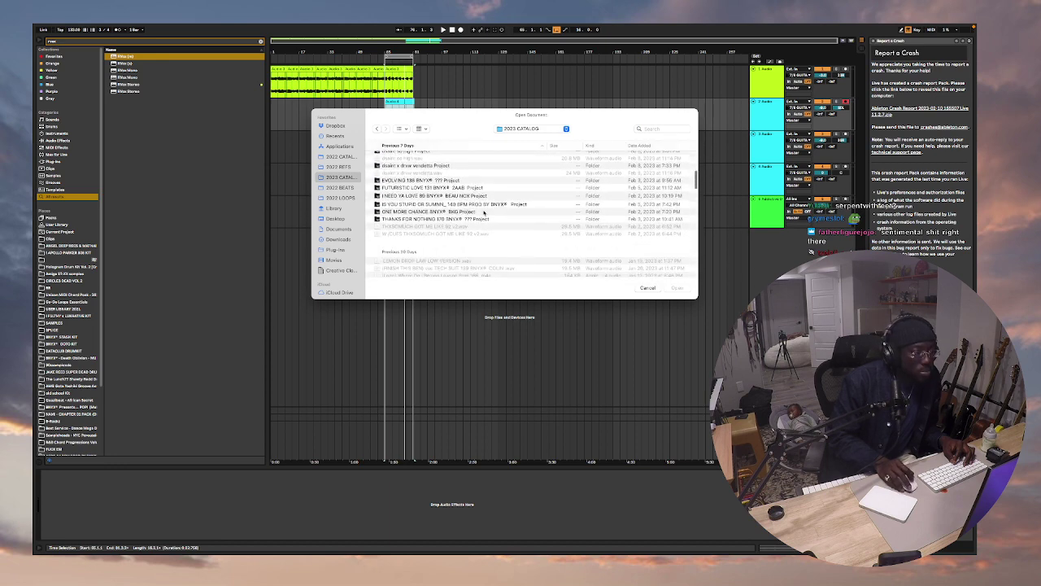
left_click(415, 189)
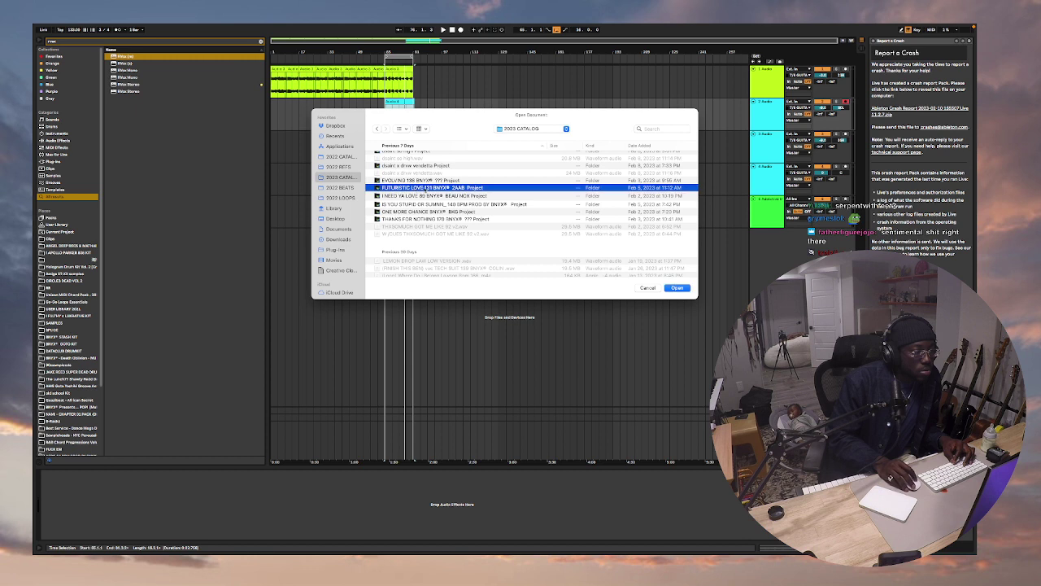
double_click(425, 188)
double_click(420, 163)
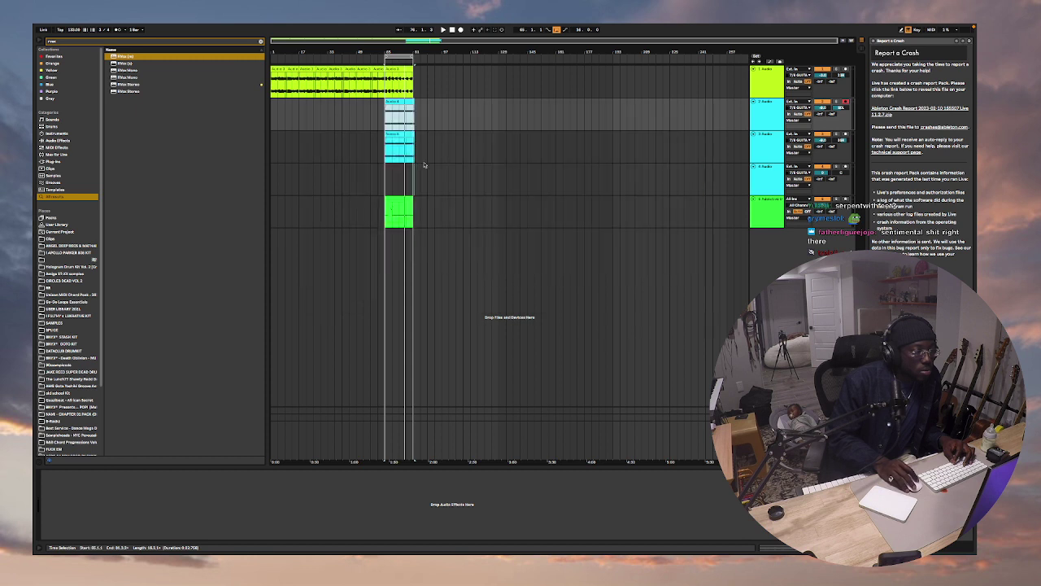
left_click(448, 300)
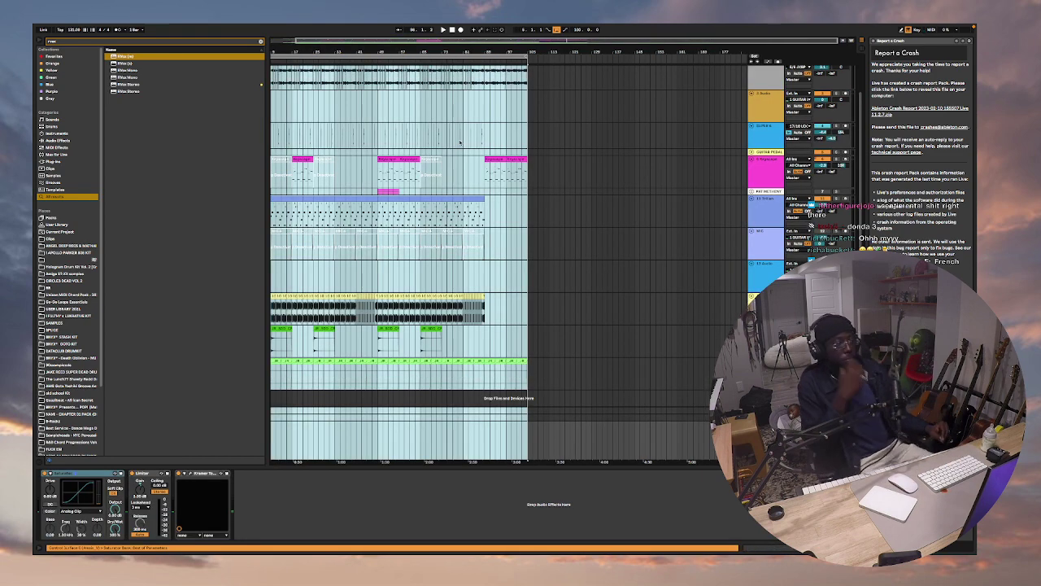
Play the arrangement and examine its opening section and tracks up close.
key("space")
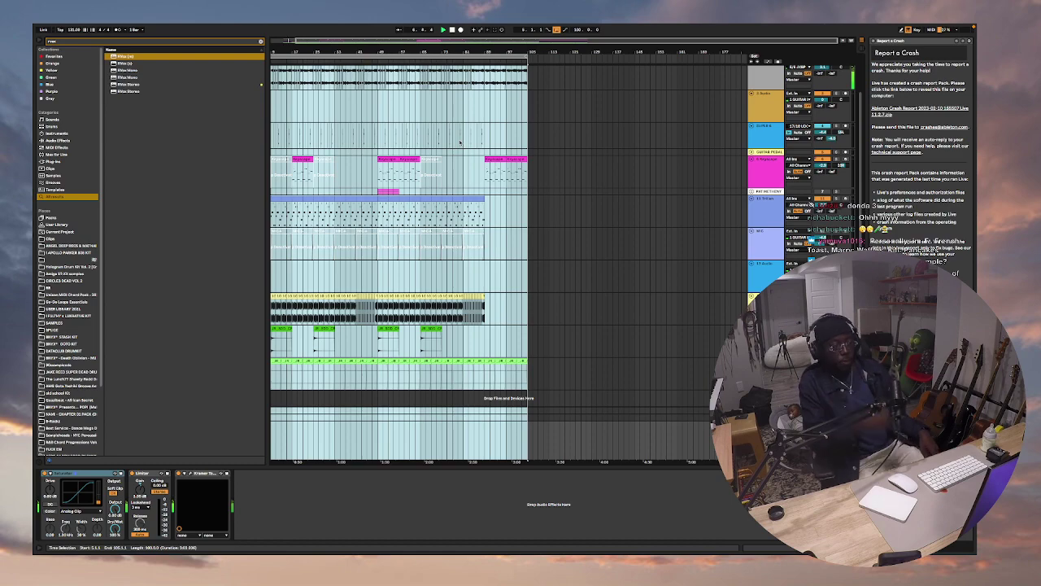
scroll(453, 156, "left", 2)
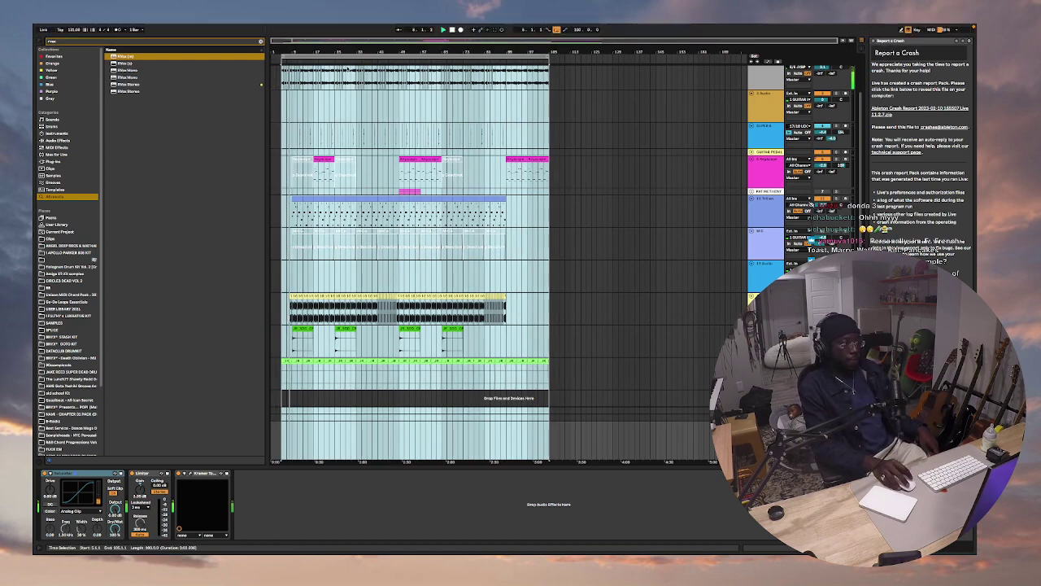
key("plus")
key("plus")
key("plus")
scroll(455, 199, "up", 3)
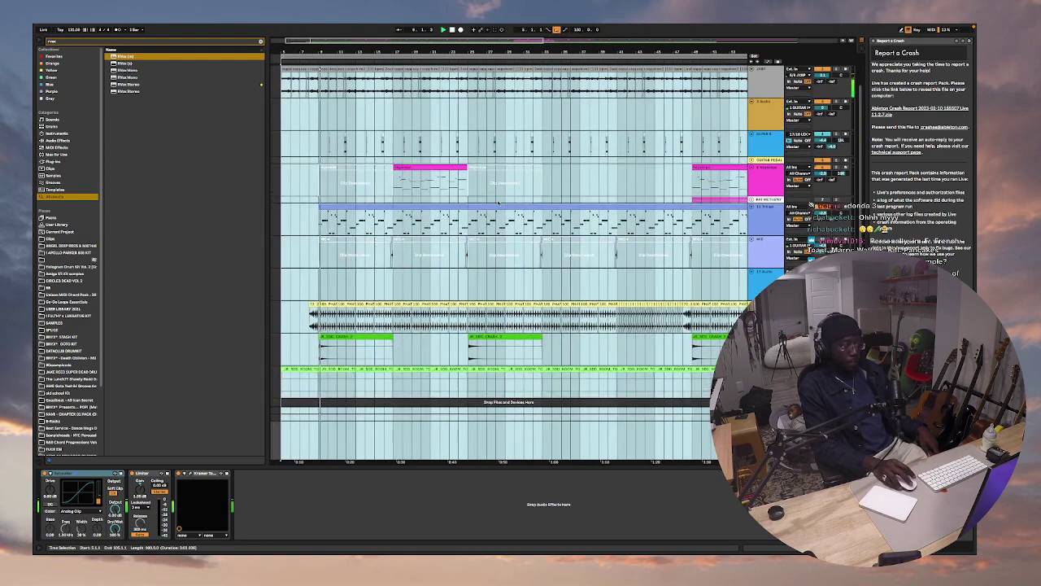
scroll(488, 223, "up", 1)
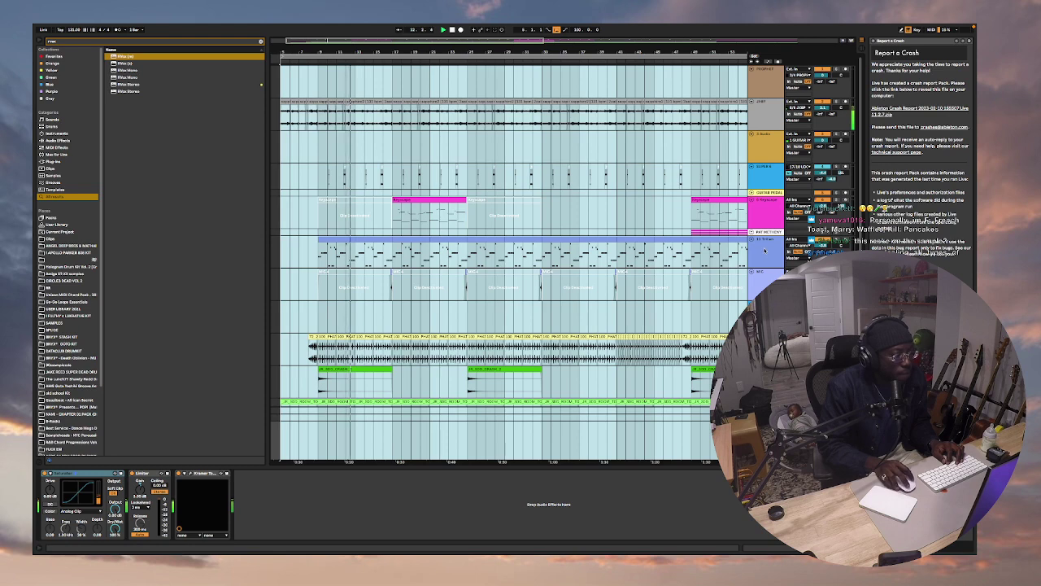
Select the first clip on the Trilian track, stop playback and open the track's Trilian instrument.
left_click(766, 251)
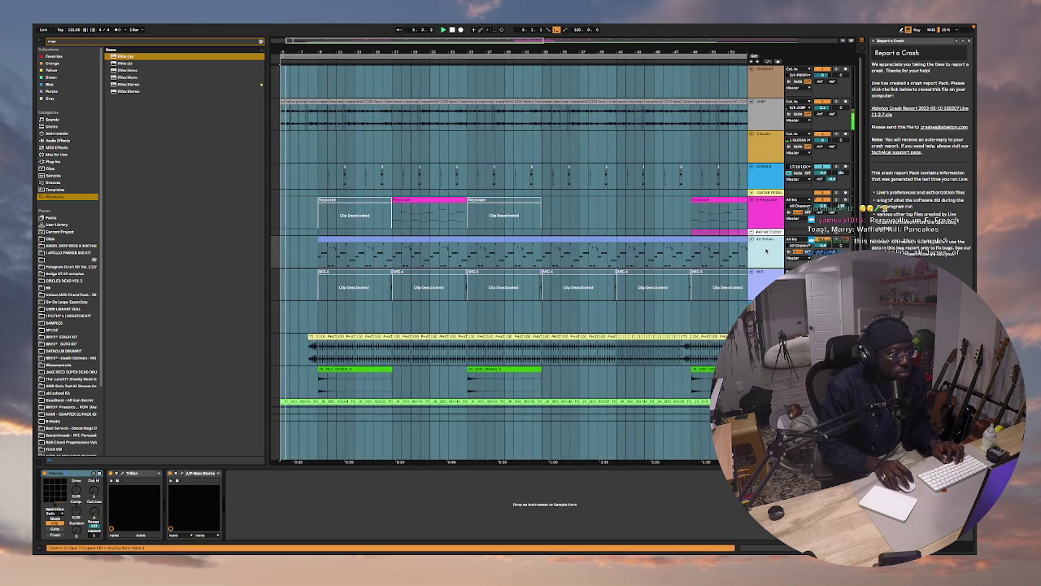
left_click(341, 237)
left_click(342, 236)
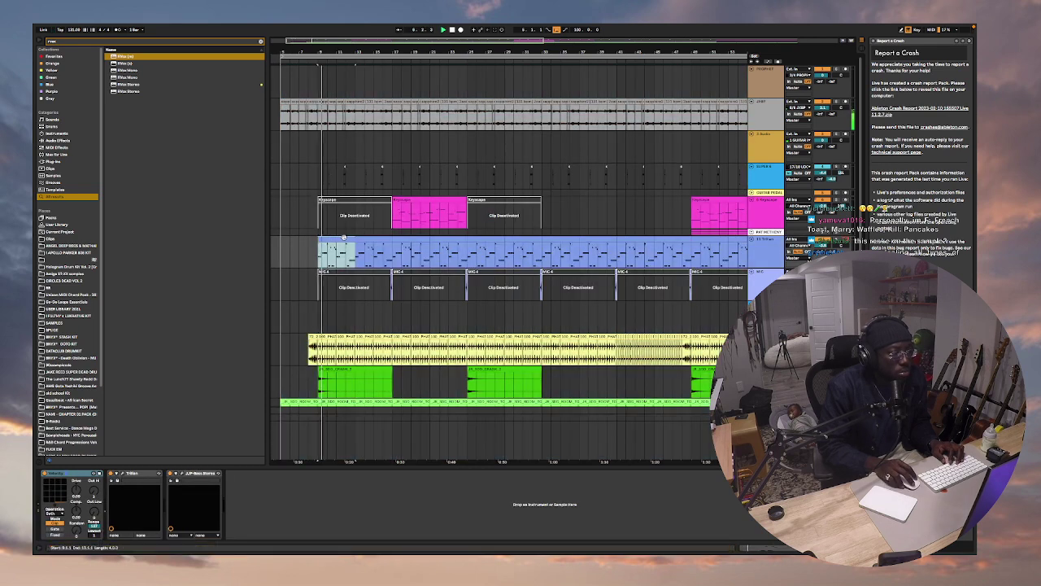
key("space")
left_click(772, 252)
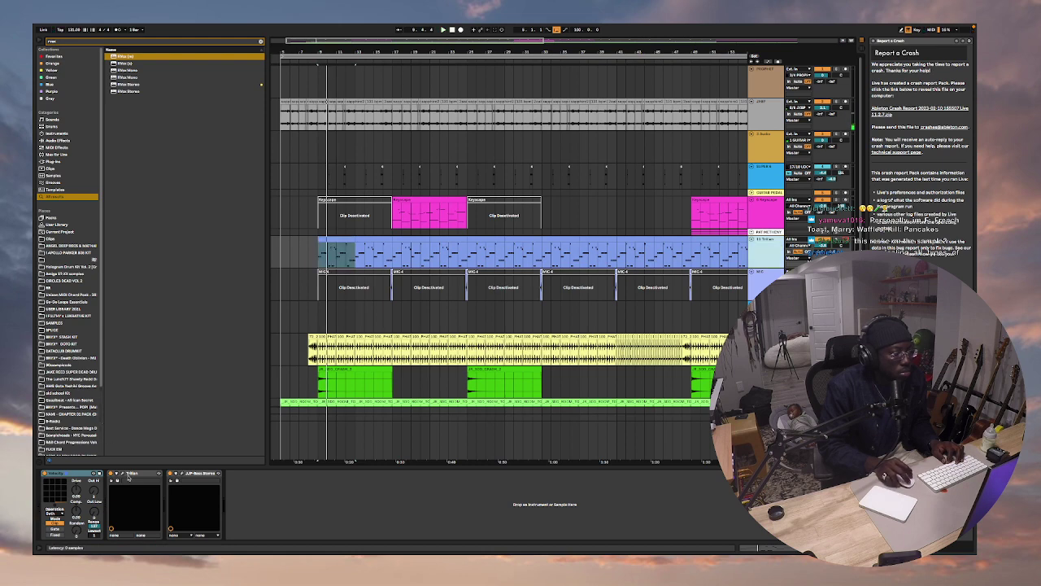
left_click(123, 474)
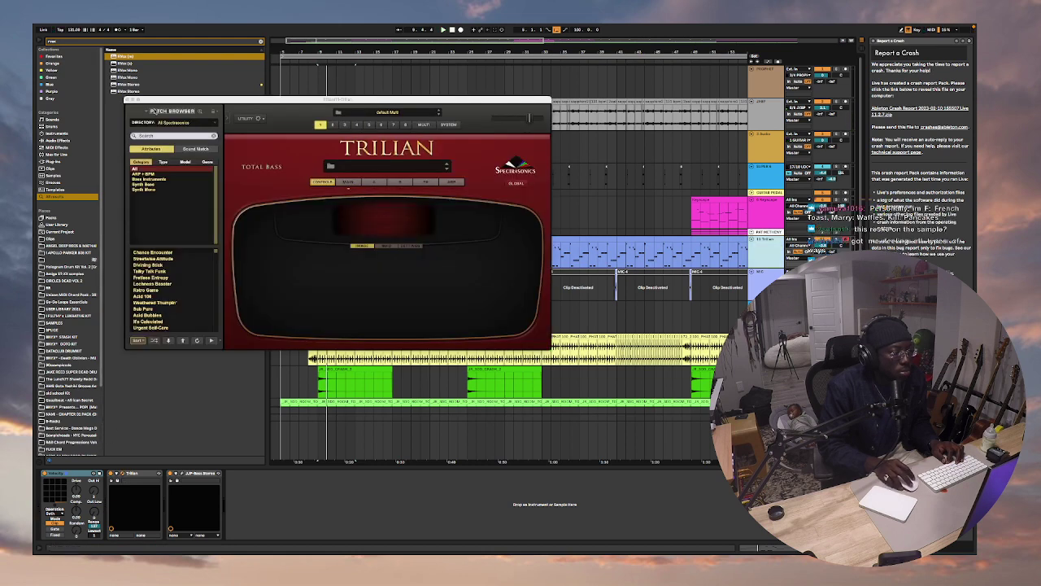
Search Trilian's patches for "retro", load Retro 60's Mute - Full Range and close the instrument window.
left_click(147, 137)
key("space")
left_click(147, 136)
type("retro")
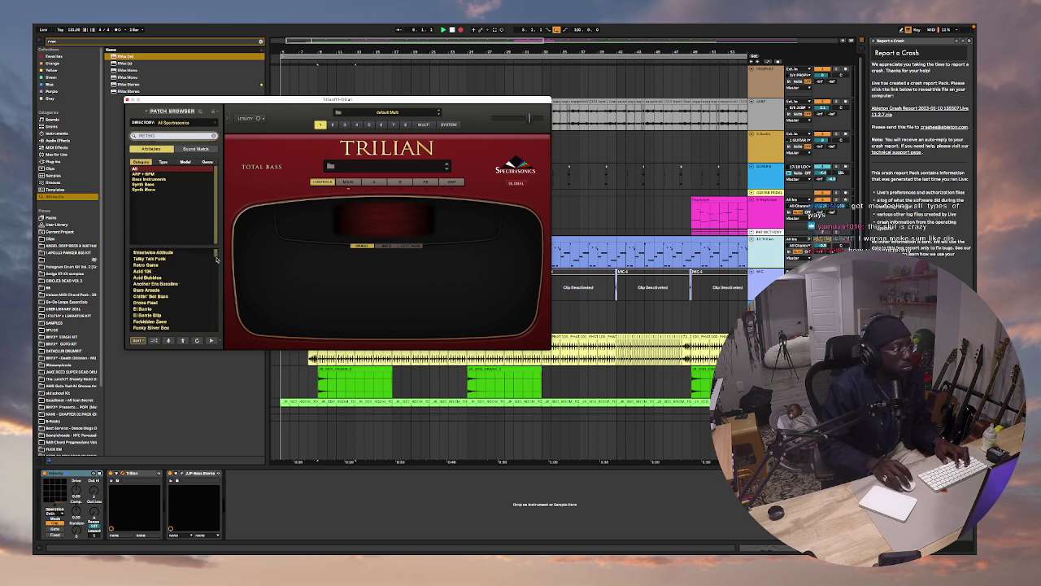
scroll(215, 276, "down", 5)
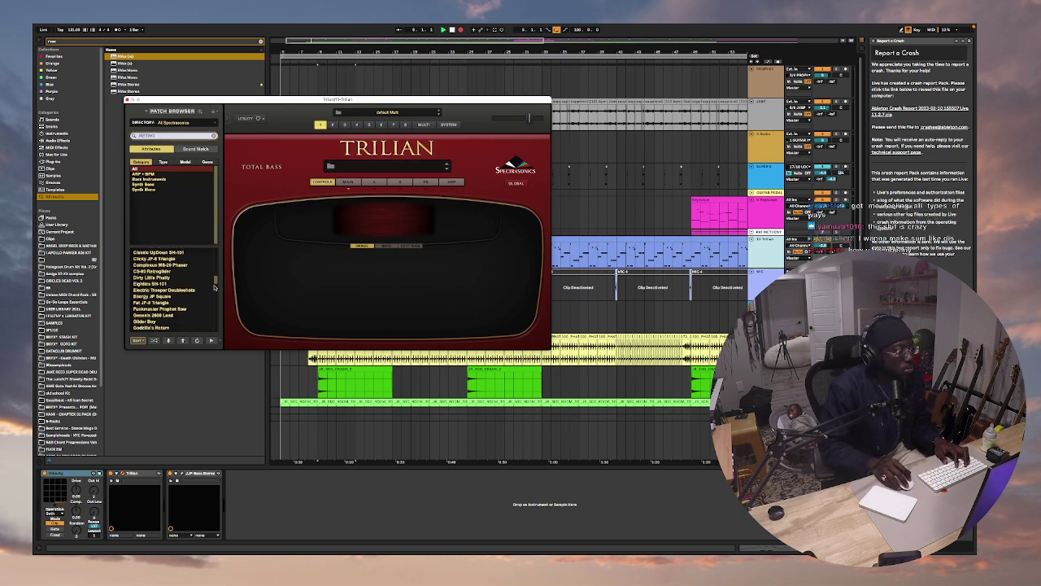
scroll(215, 300, "down", 5)
scroll(178, 284, "up", 3)
scroll(178, 284, "down", 3)
scroll(176, 322, "down", 5)
scroll(179, 313, "up", 1)
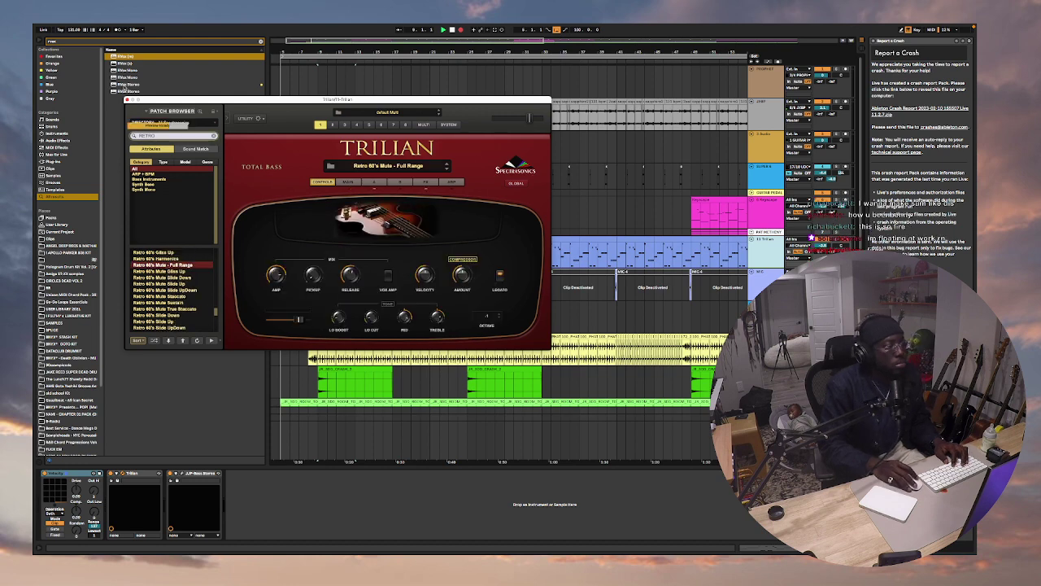
left_click(127, 100)
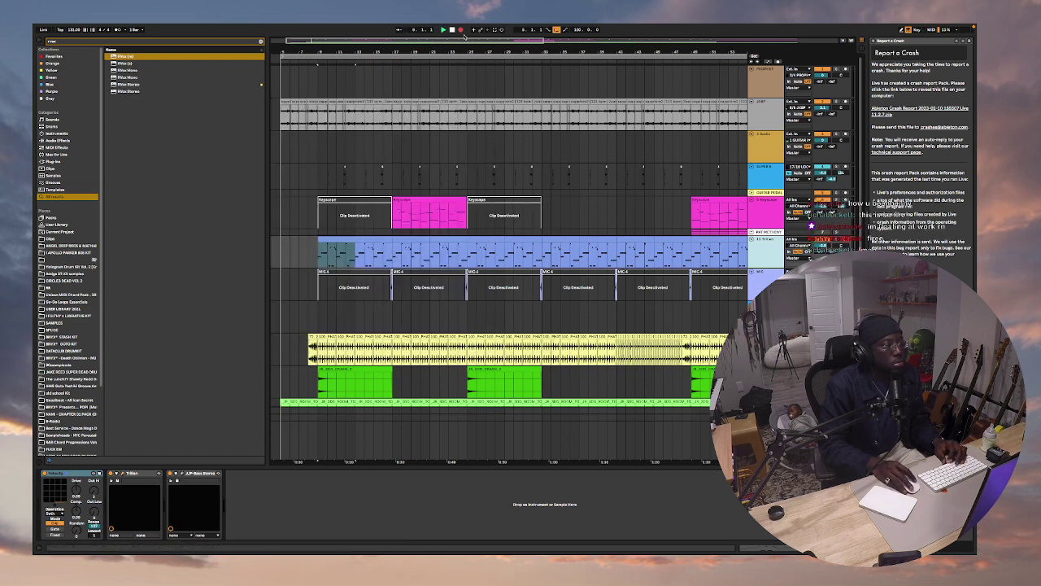
Play the arrangement from bar 5 to check the Trilian bass in context, and select the Keyscape track.
key("space")
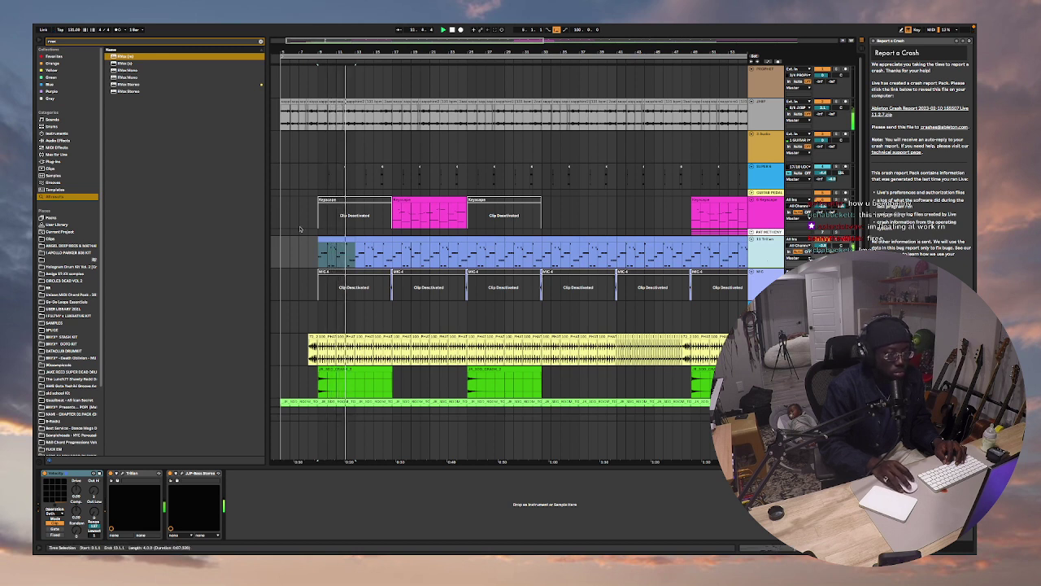
left_click(278, 247)
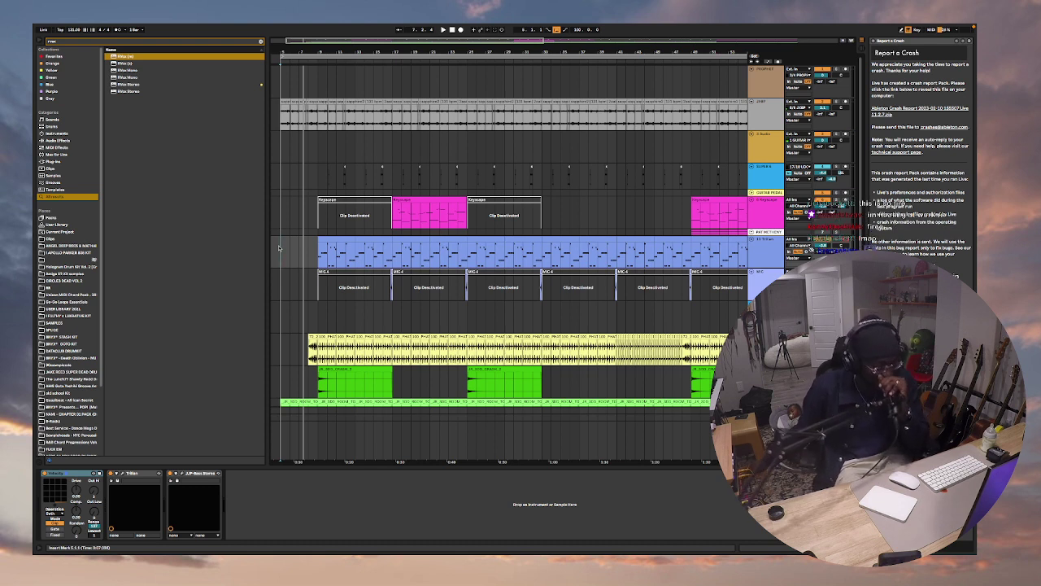
key("space")
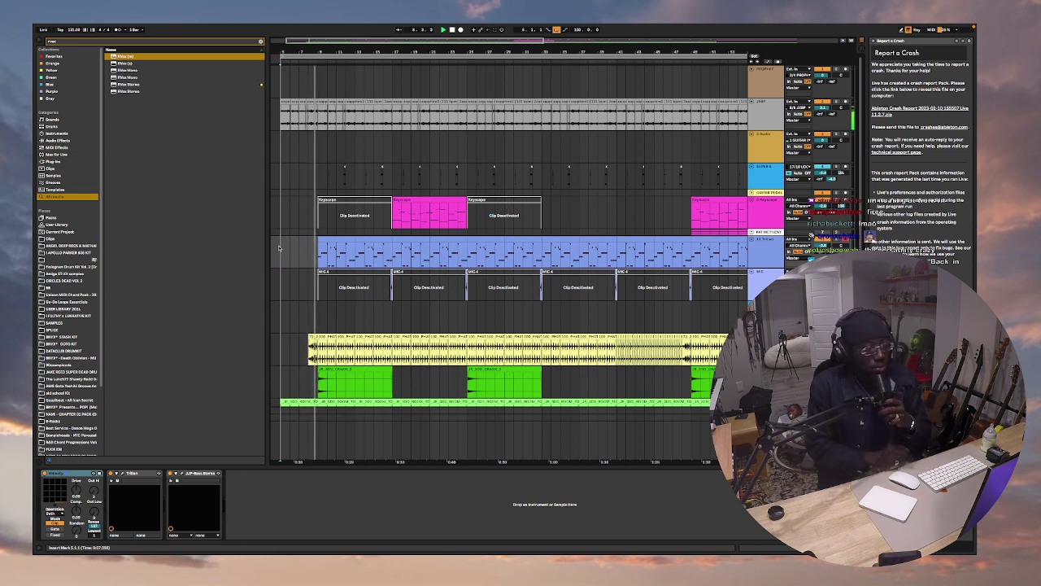
left_click(775, 255)
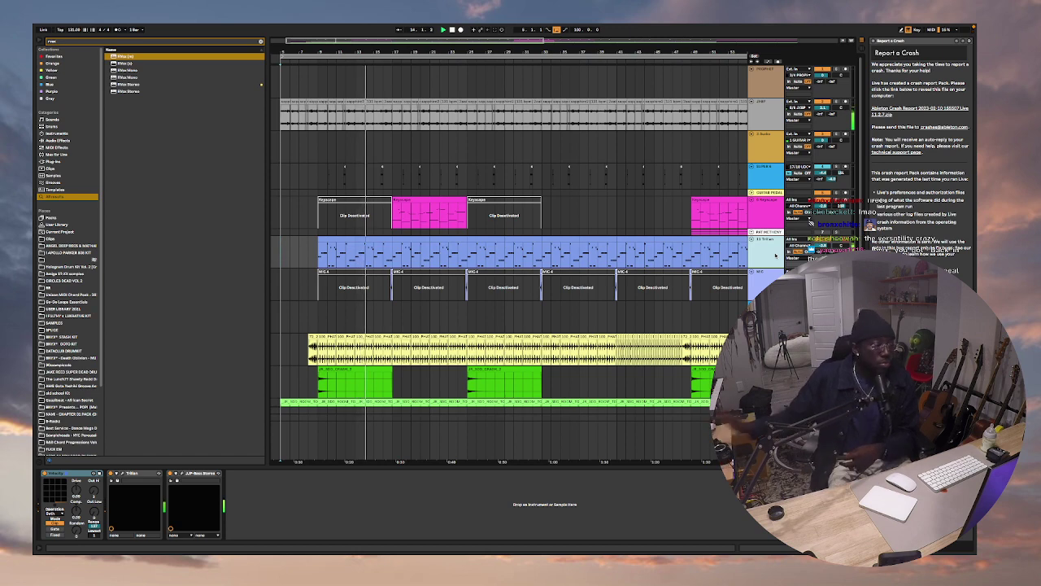
scroll(499, 192, "down", 3)
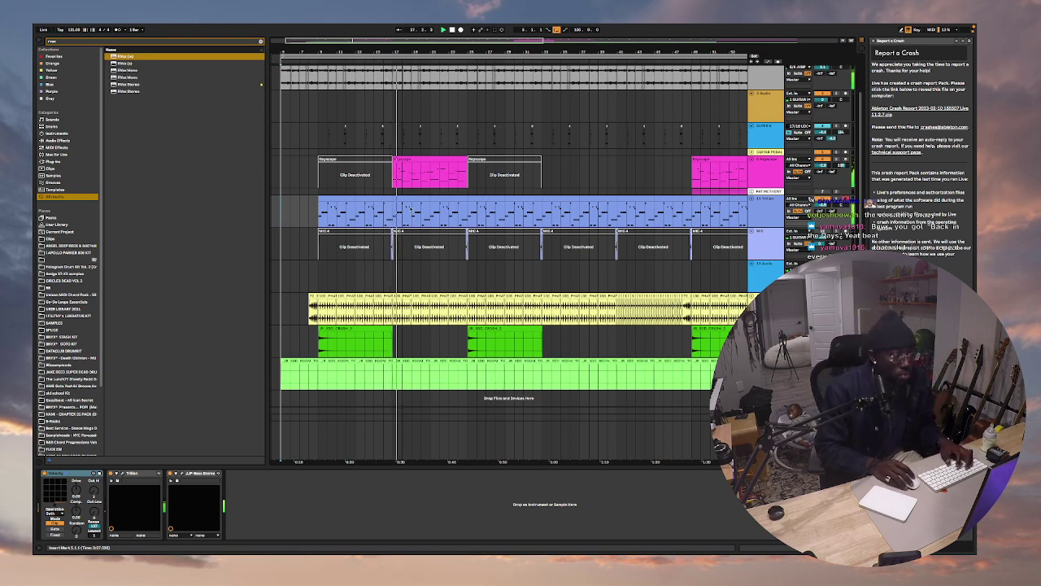
left_click(640, 187)
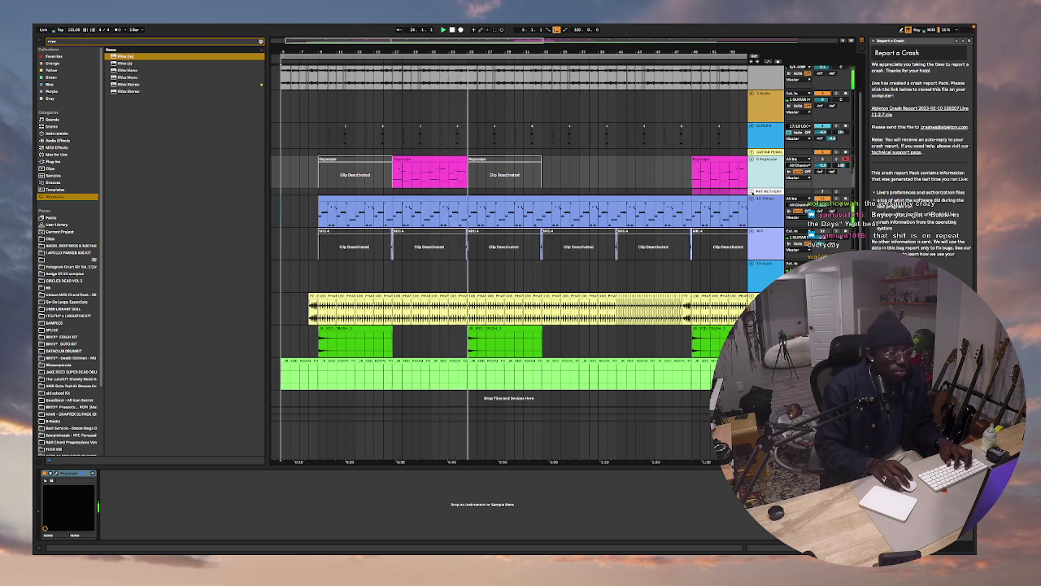
Play the arrangement from about bar 49 and expand the PAT METHENY group to examine its tracks, collapsing it again.
left_click(688, 175)
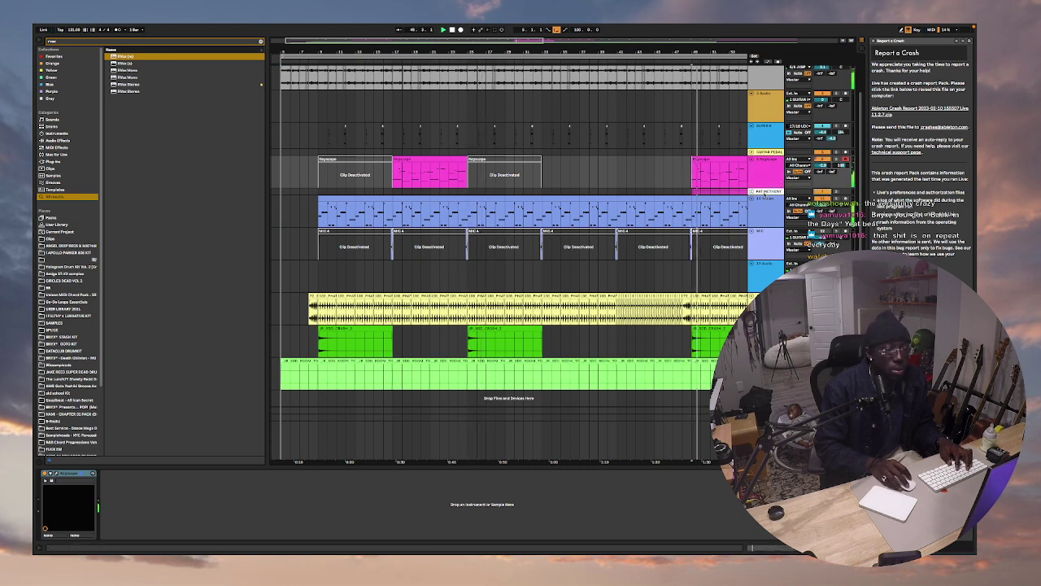
left_click(750, 191)
left_click(758, 197)
left_click(822, 198)
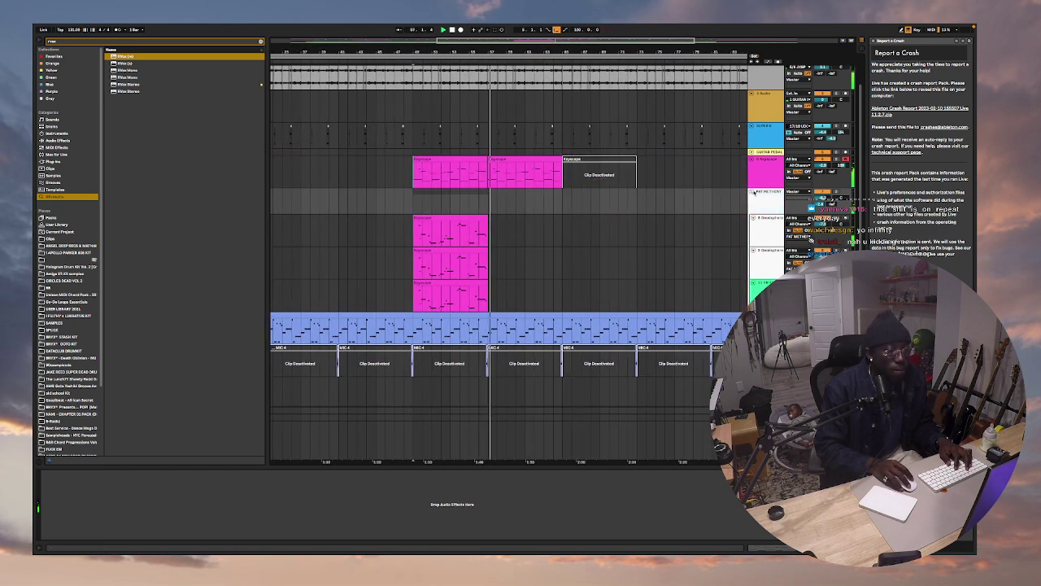
left_click(752, 192)
left_click(763, 218)
left_click(768, 270)
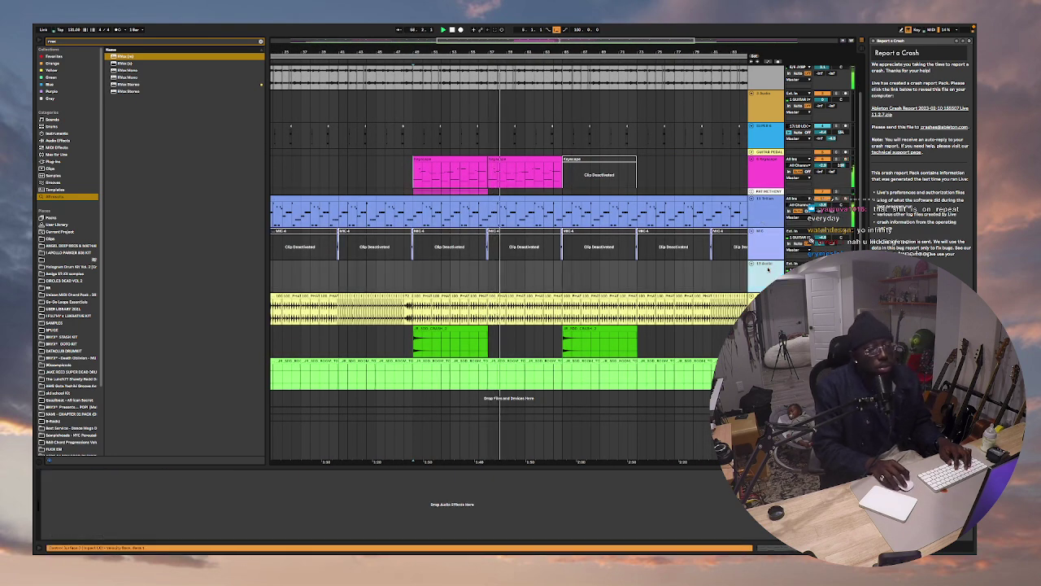
Temporarily activate the MIC-4 clip at bar 57 to hear it in playback, and deactivate it again.
left_click(519, 233)
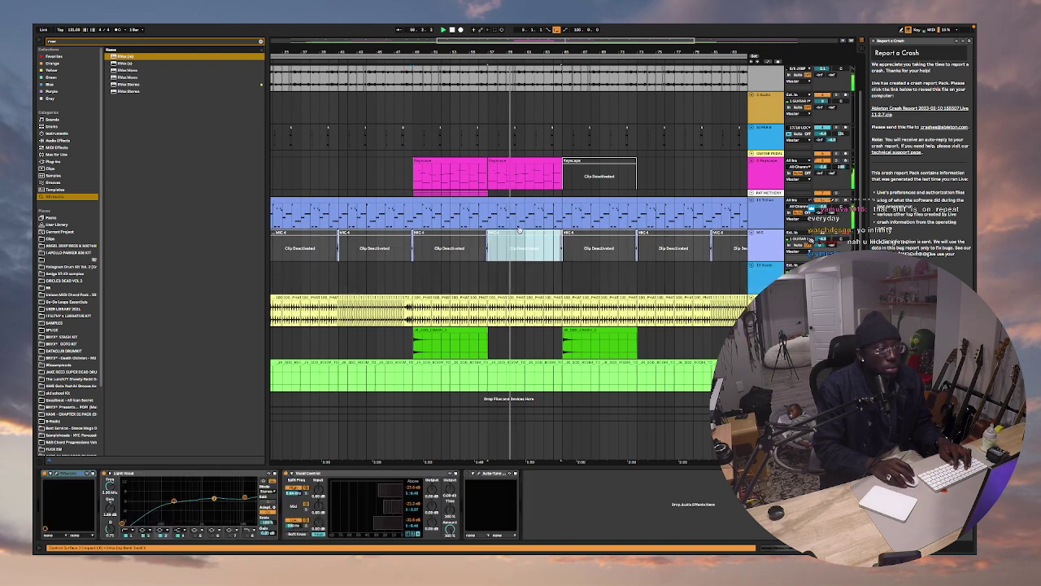
key("0")
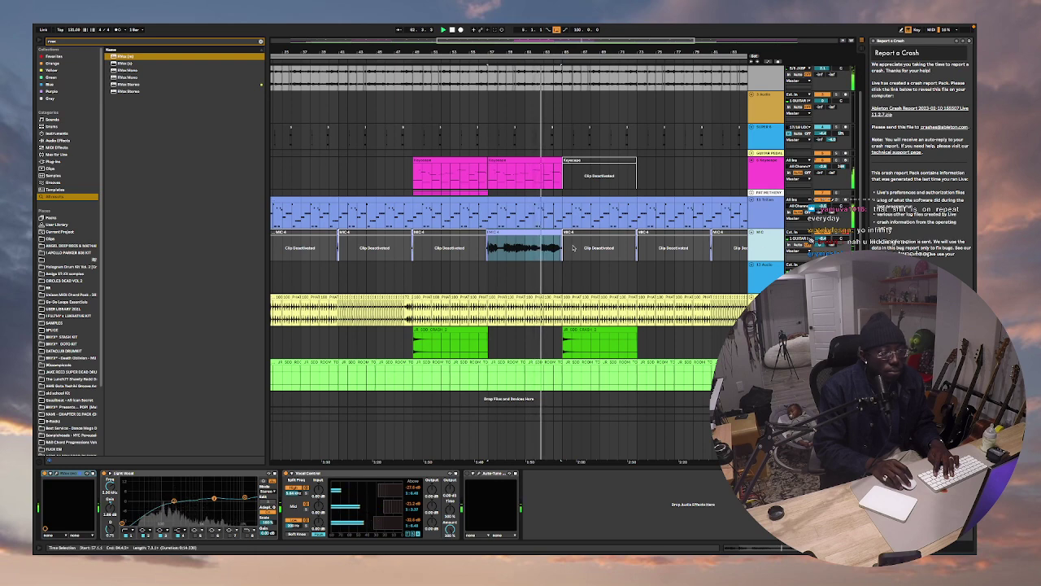
left_click(522, 232)
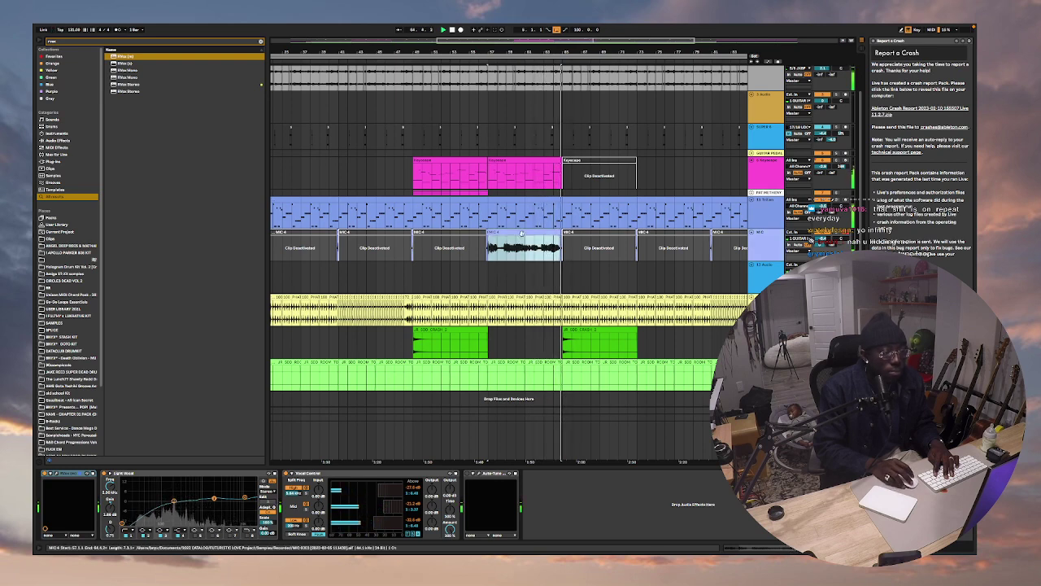
key("0")
Select the blue track above the GUITAR PEDAL group and restart playback of the arrangement from bar 5.
scroll(526, 89, "left", 1)
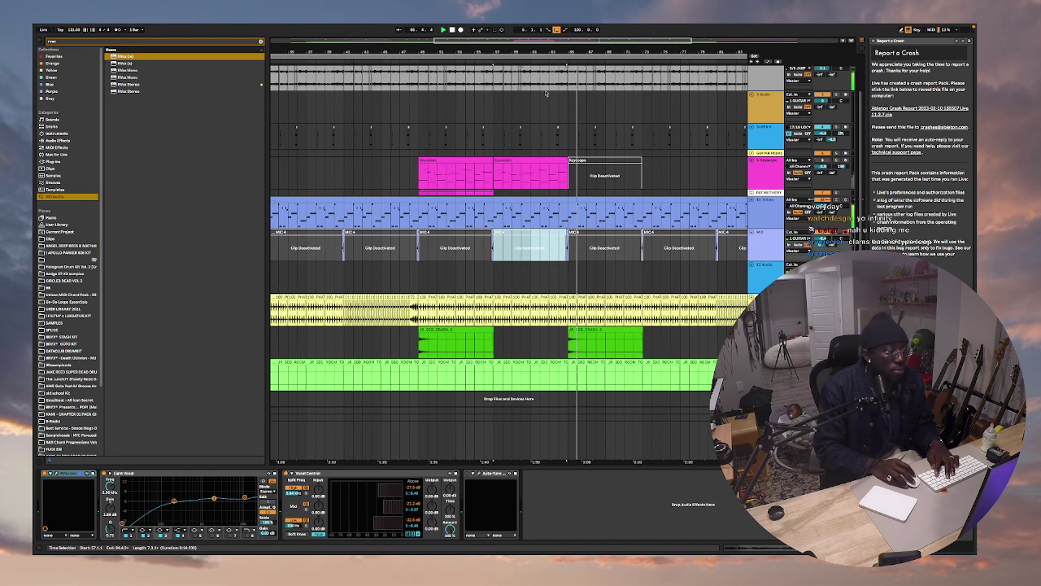
scroll(672, 165, "up", 3)
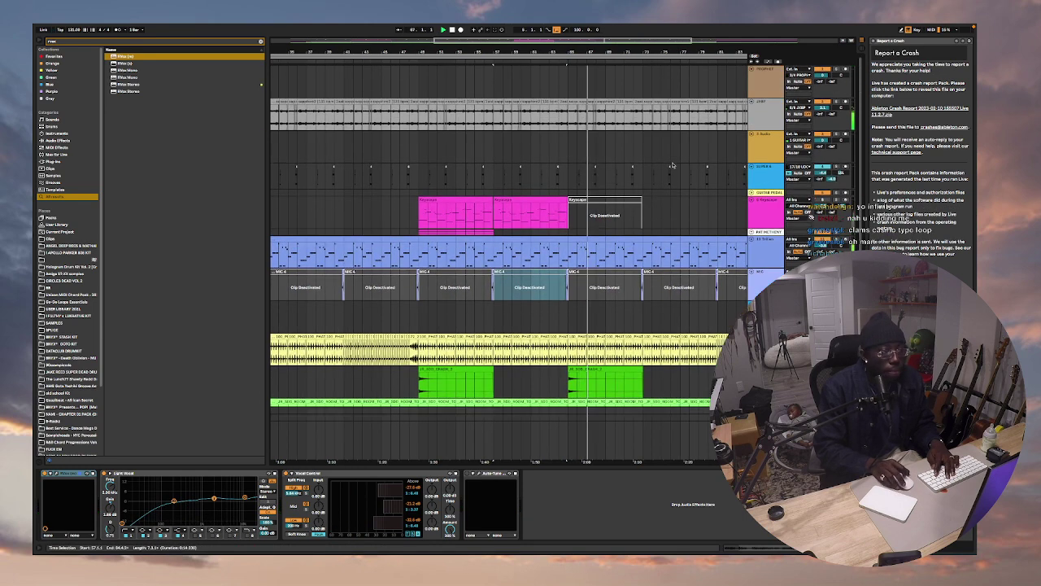
left_click(767, 173)
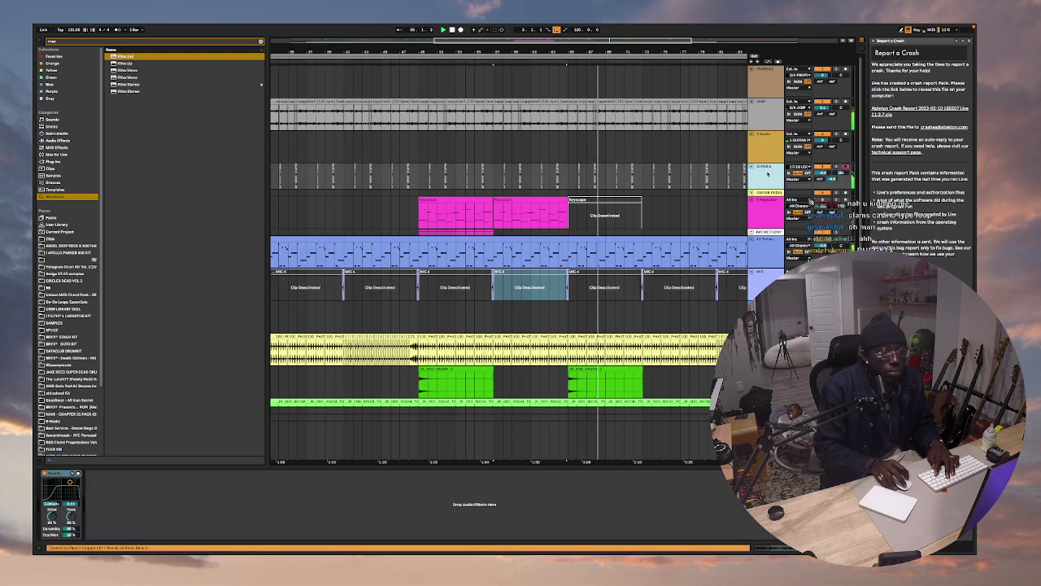
scroll(442, 144, "left", 10)
left_click(310, 151)
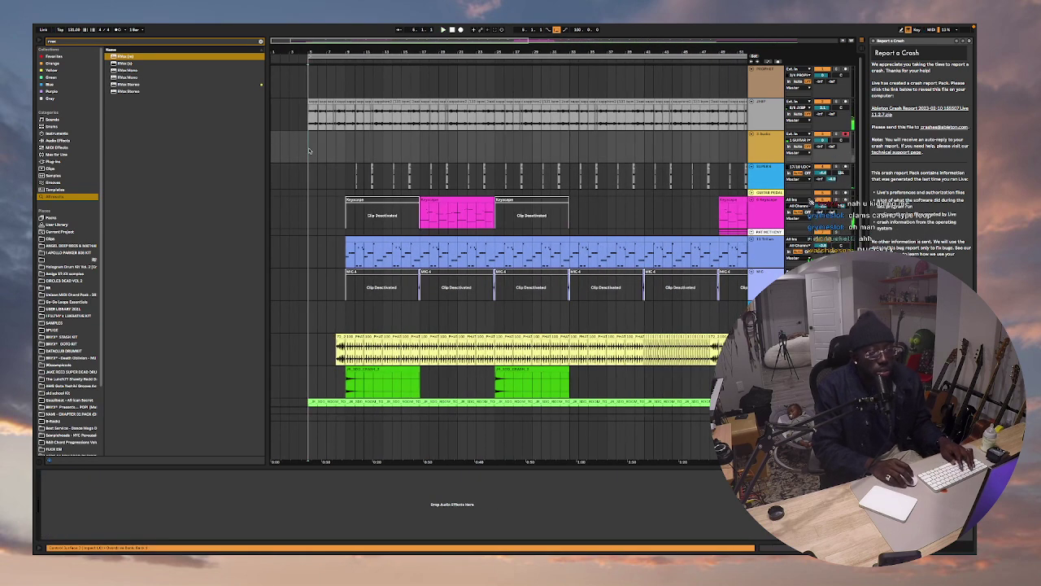
scroll(310, 151, "down", 1)
key("space")
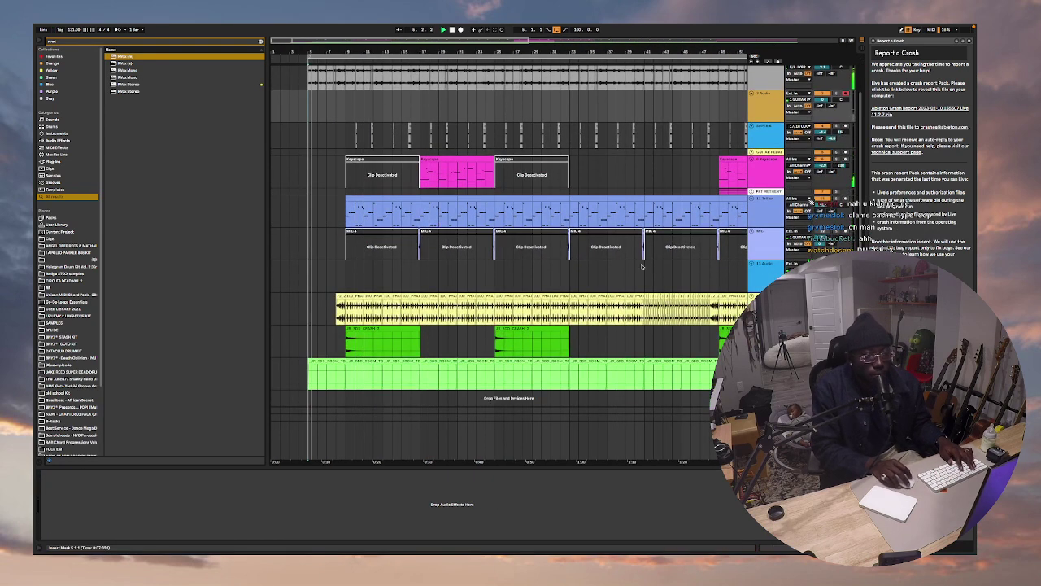
scroll(582, 290, "up", 1)
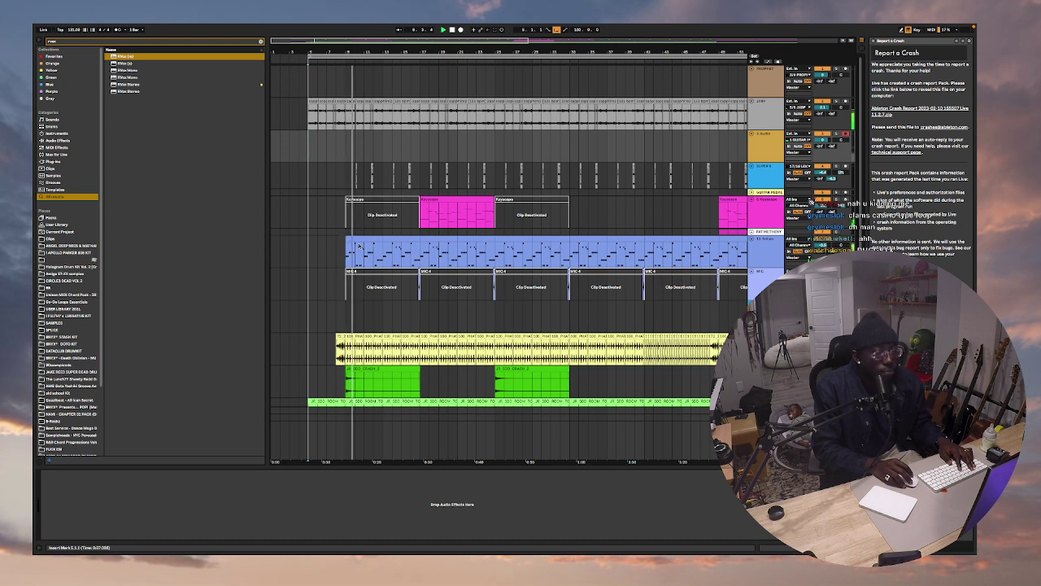
Solo the blue track above the GUITAR PEDAL group and play it from about bar 18, zoomed in on its short clips.
left_click(767, 178)
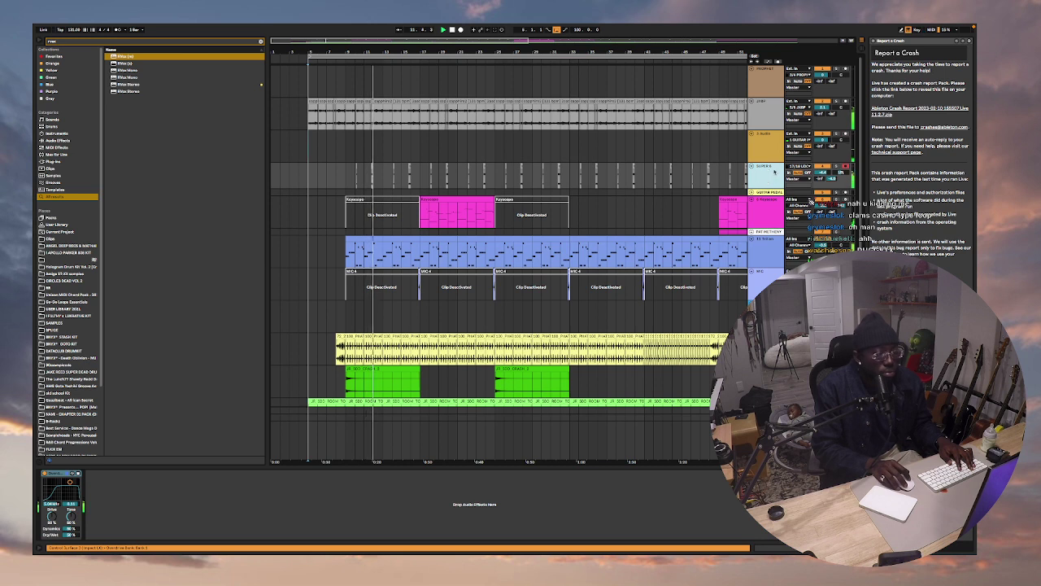
left_click(771, 142)
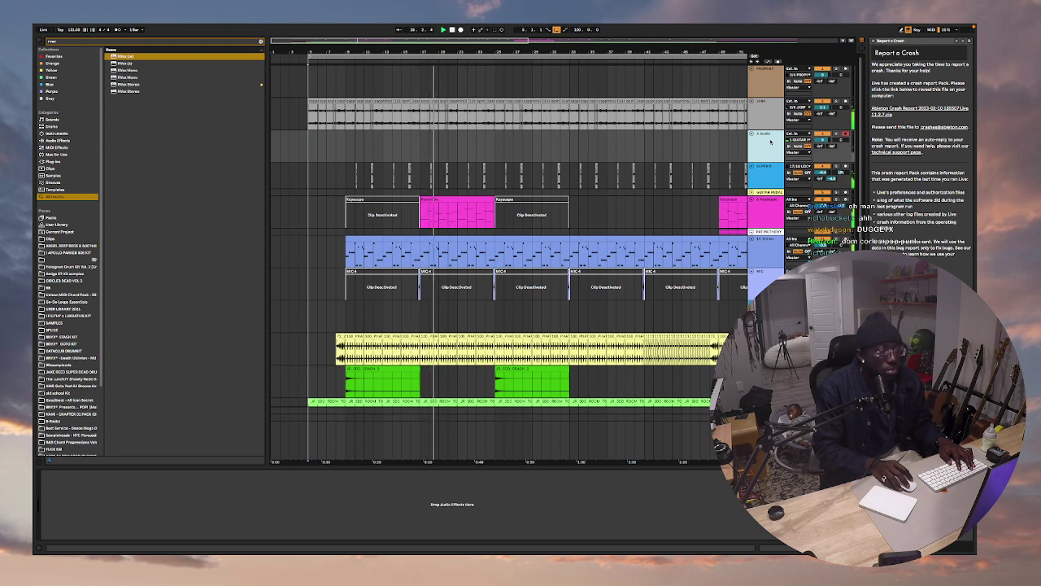
left_click_drag(478, 42, 503, 156)
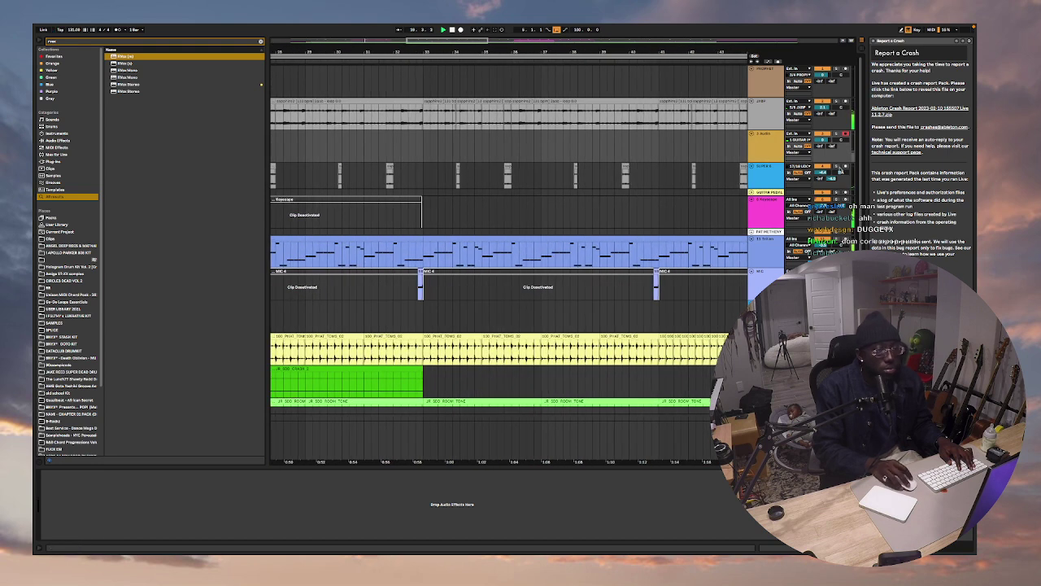
scroll(503, 156, "left", 10)
left_click(381, 177)
key("space")
key("space")
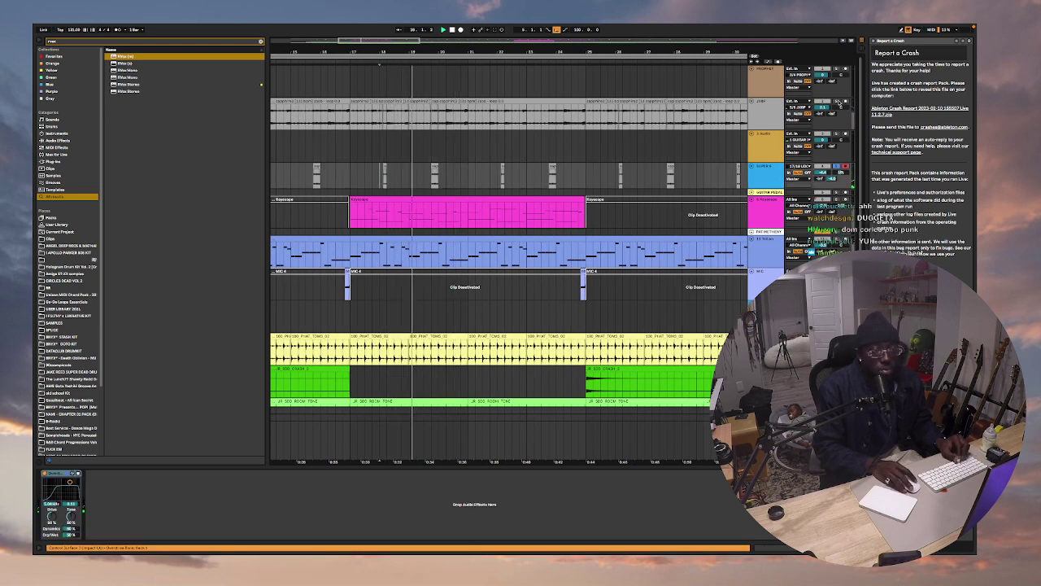
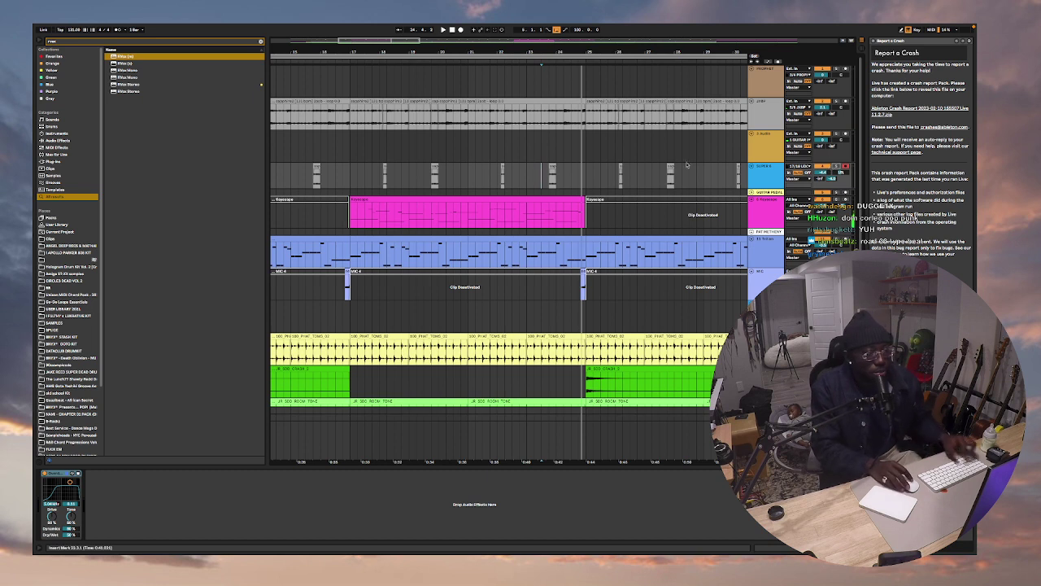
Replay the blue track's short clips from bar 23 in solo, and hear them with the full mix from bar 21.
left_click(836, 95)
key("space")
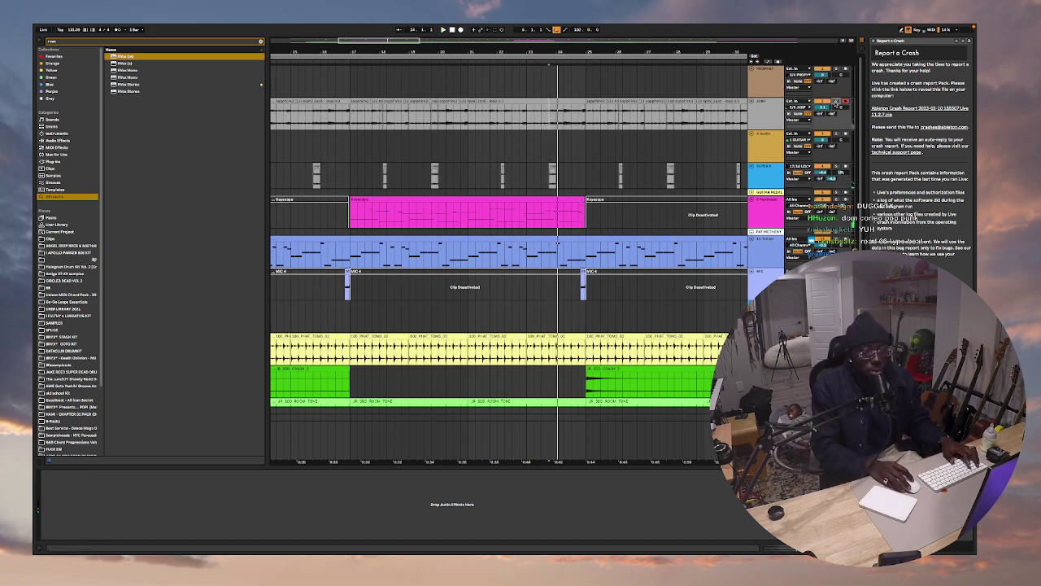
left_click(551, 166)
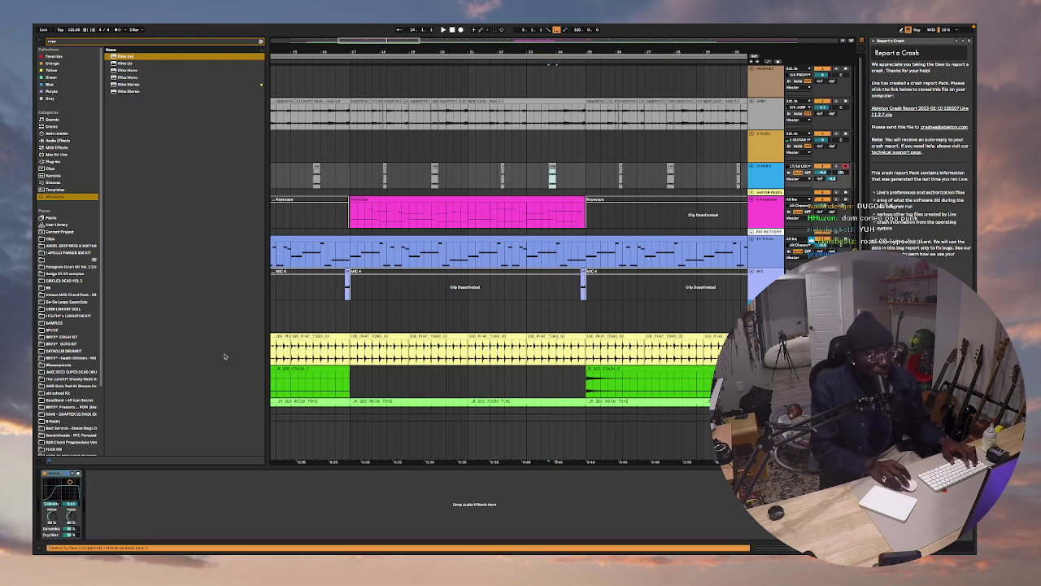
left_click(529, 193)
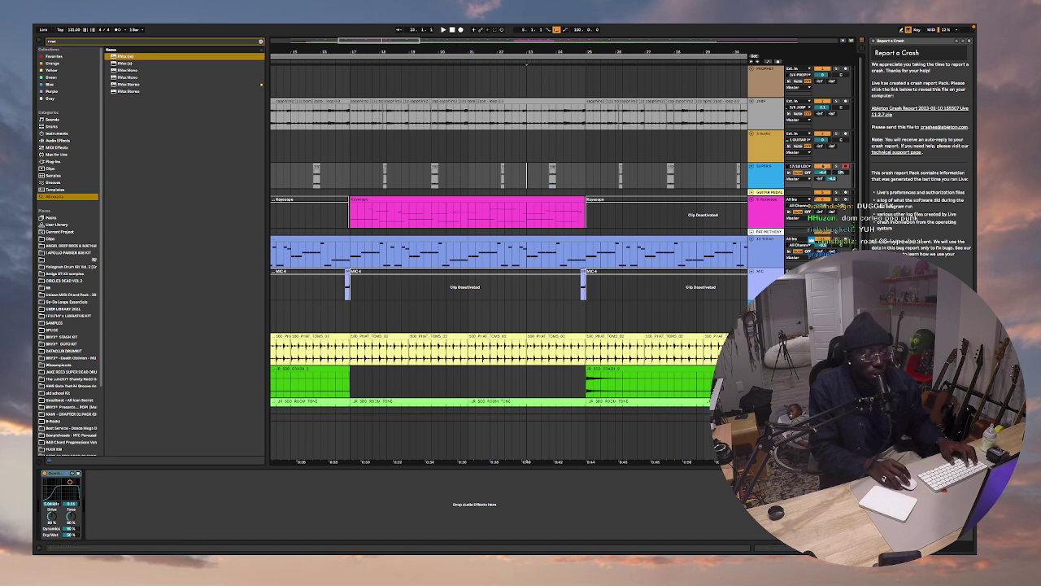
key("space")
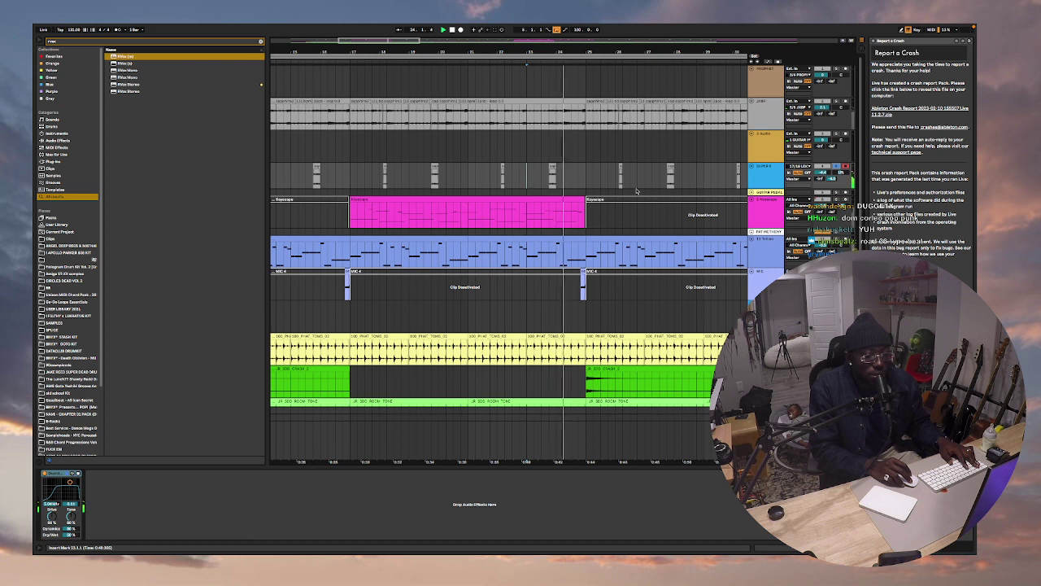
key("space")
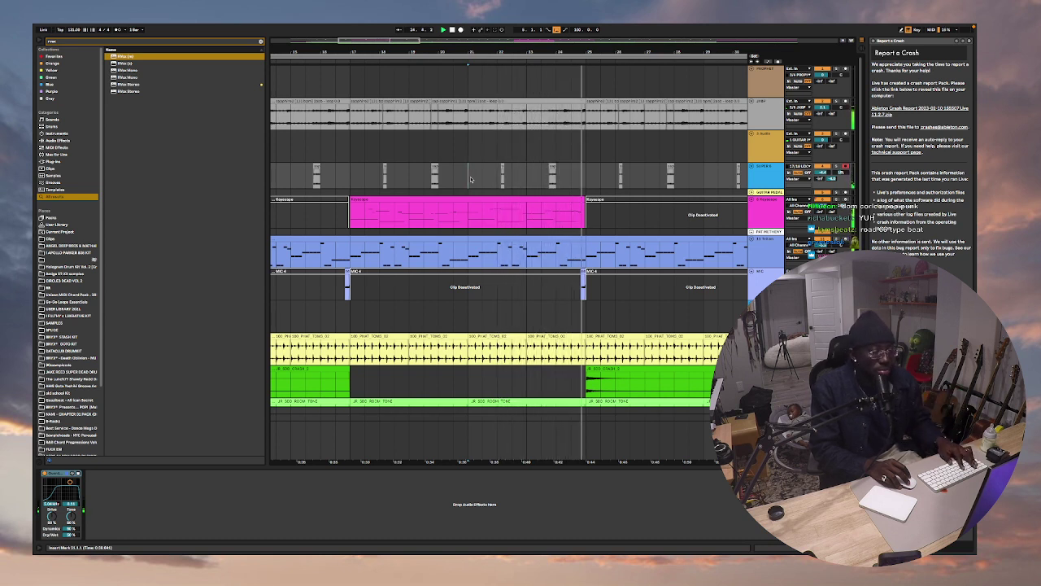
left_click_drag(376, 40, 399, 26)
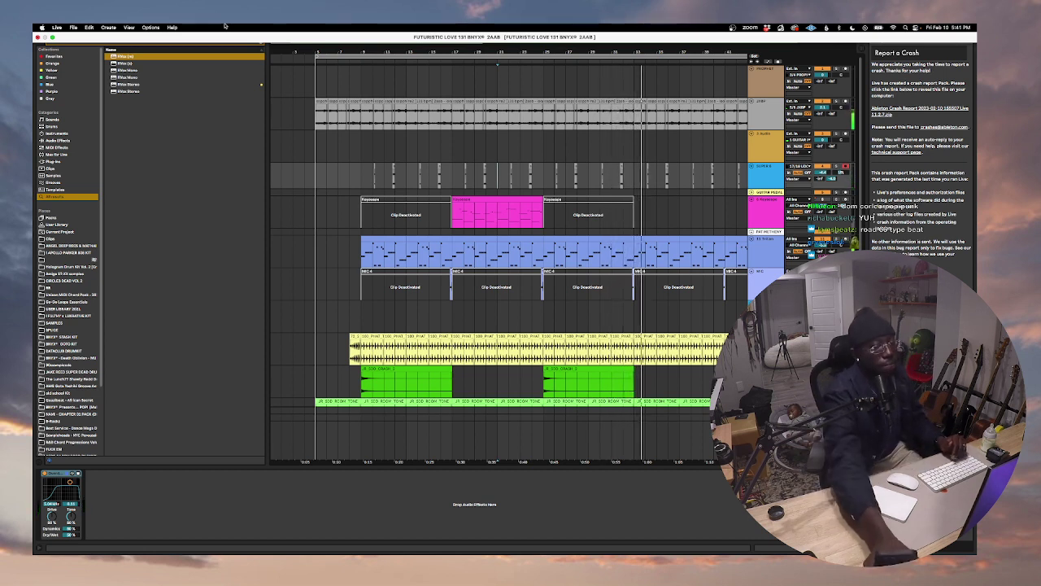
Start opening another Live Set and browse the projects in the 2023 CATALOG folder.
left_click(74, 27)
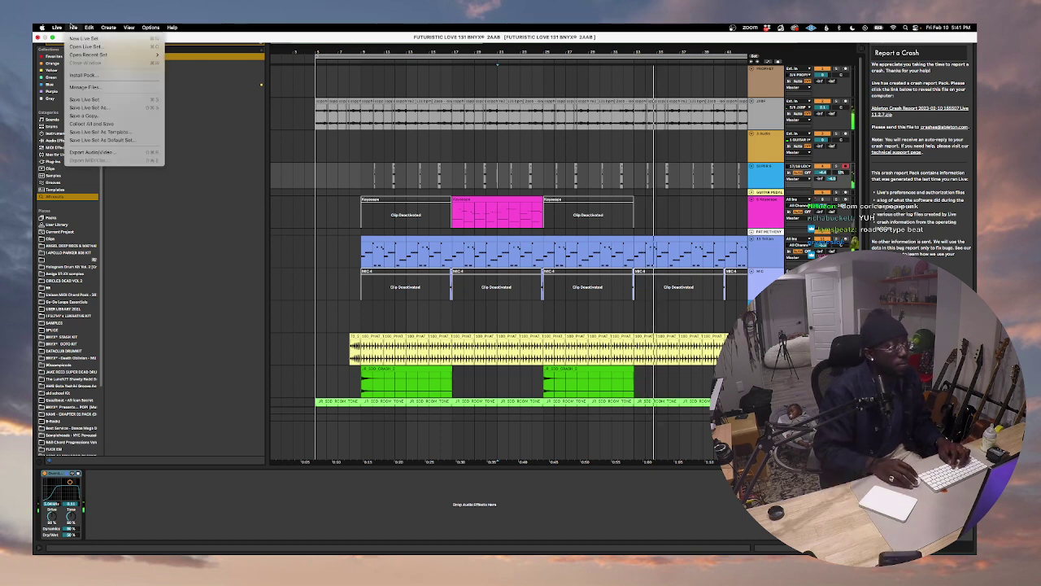
left_click(79, 49)
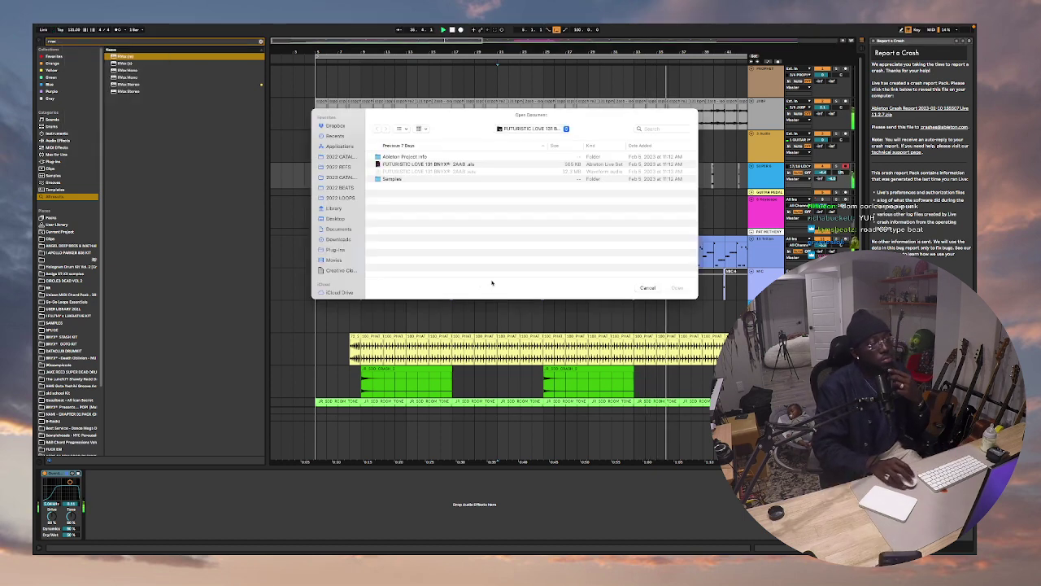
left_click(548, 130)
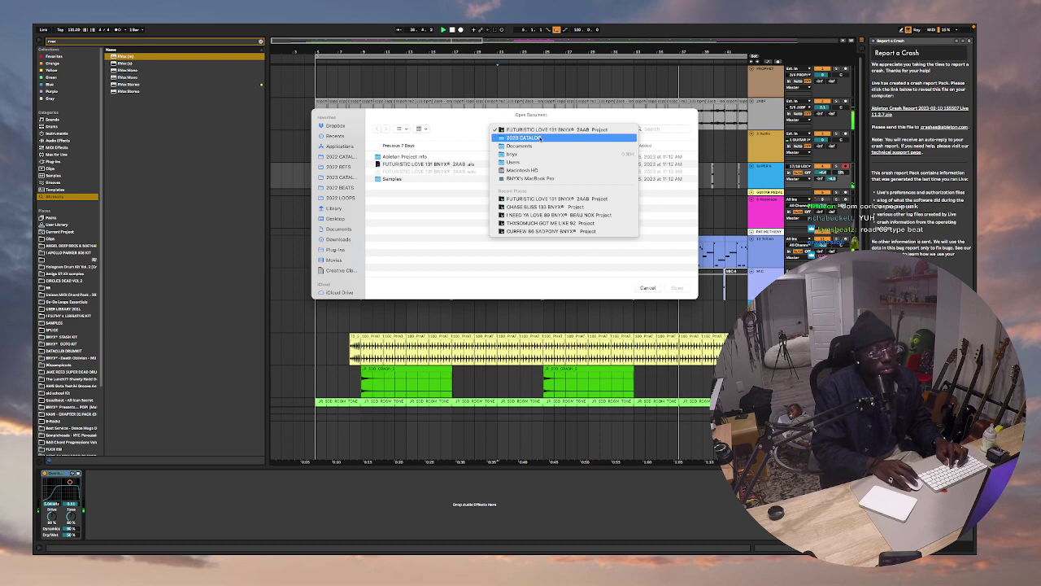
left_click(525, 138)
scroll(427, 242, "down", 5)
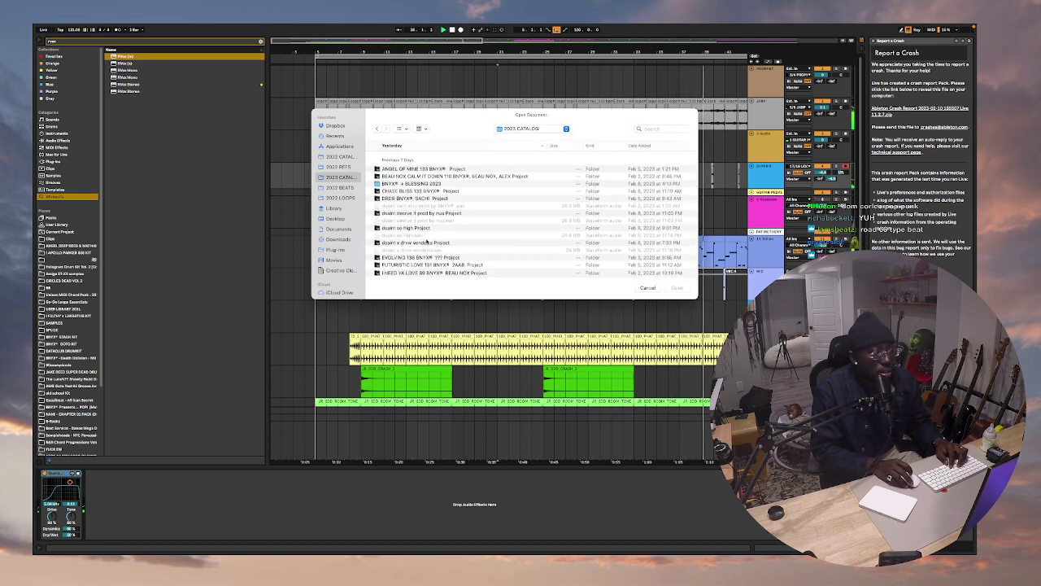
Look inside the DROR BNYX® SACHI project folder and return to the 2023 CATALOG list.
double_click(432, 197)
left_click(522, 128)
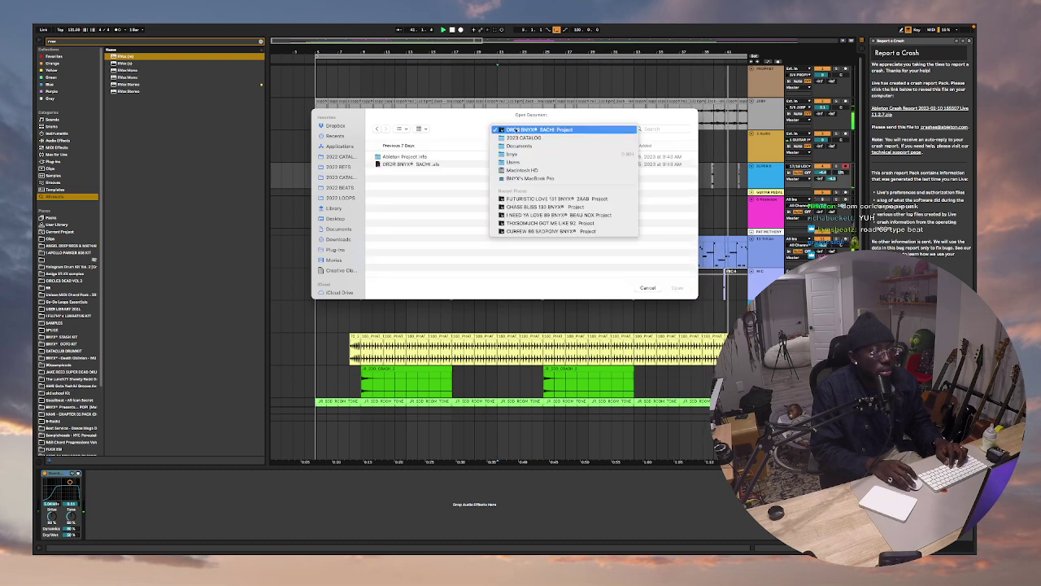
left_click(520, 139)
scroll(442, 246, "down", 5)
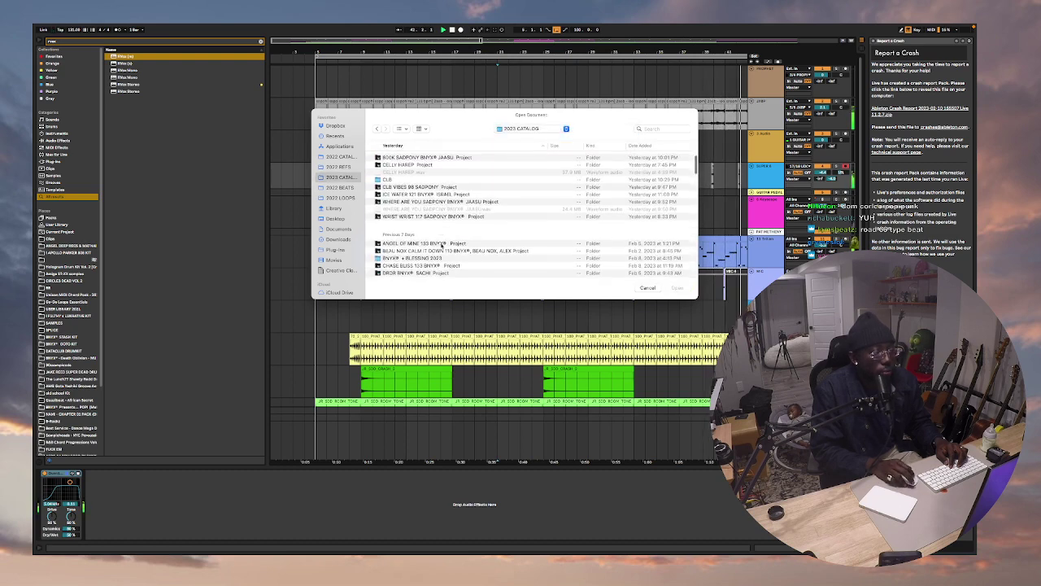
Open the IS YOU STUPID OR SUMNN_ 140 BPM Live Set from its project folder, saving the changes to FUTURISTIC LOVE.
scroll(442, 246, "down", 5)
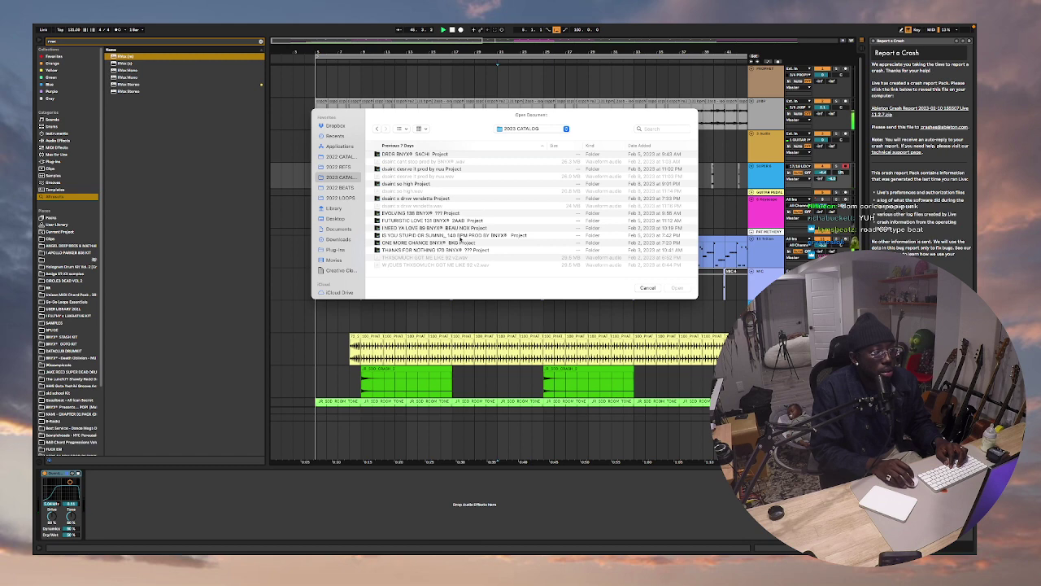
scroll(457, 244, "down", 2)
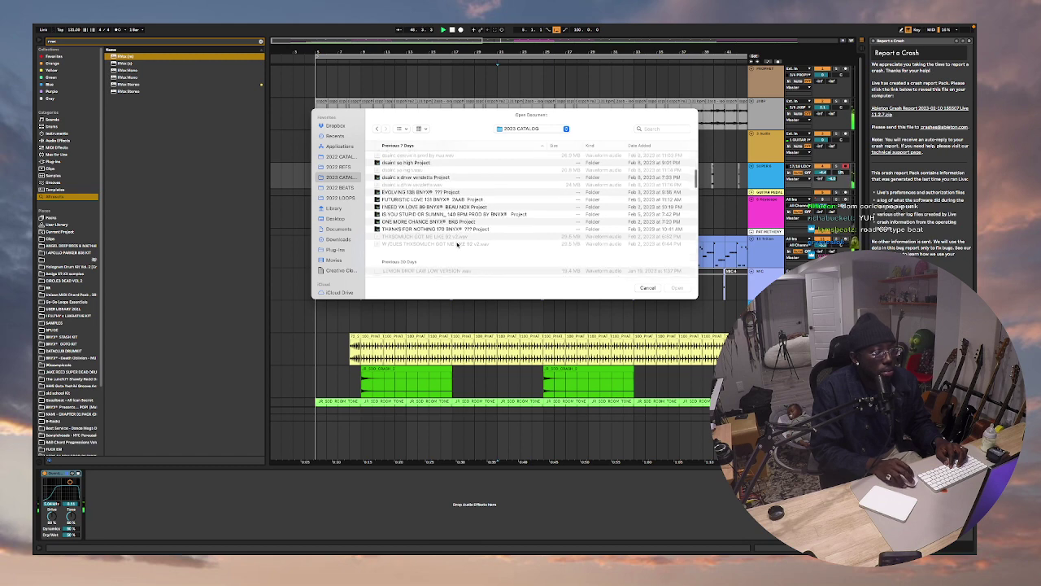
double_click(478, 215)
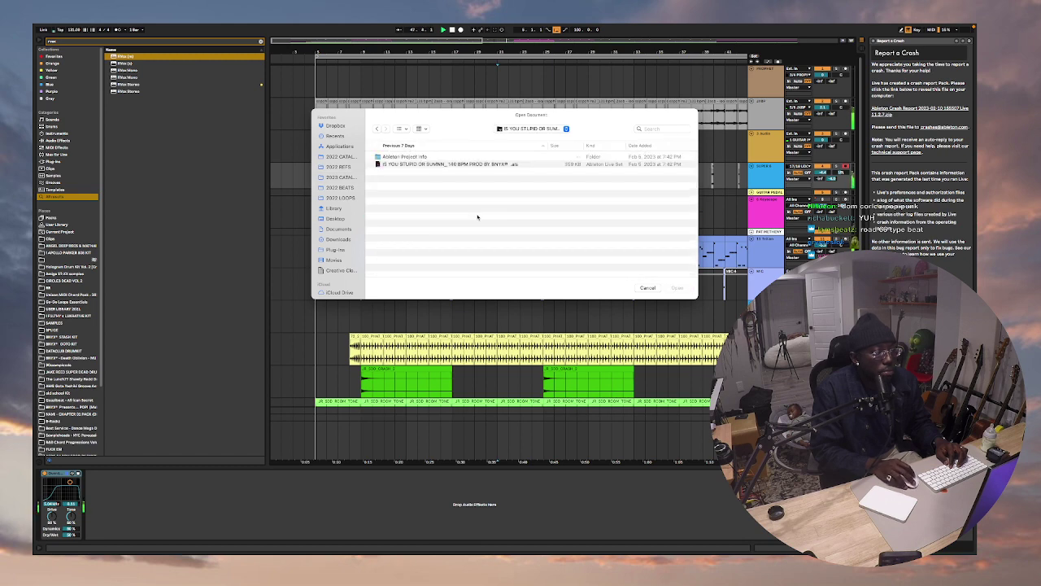
double_click(436, 165)
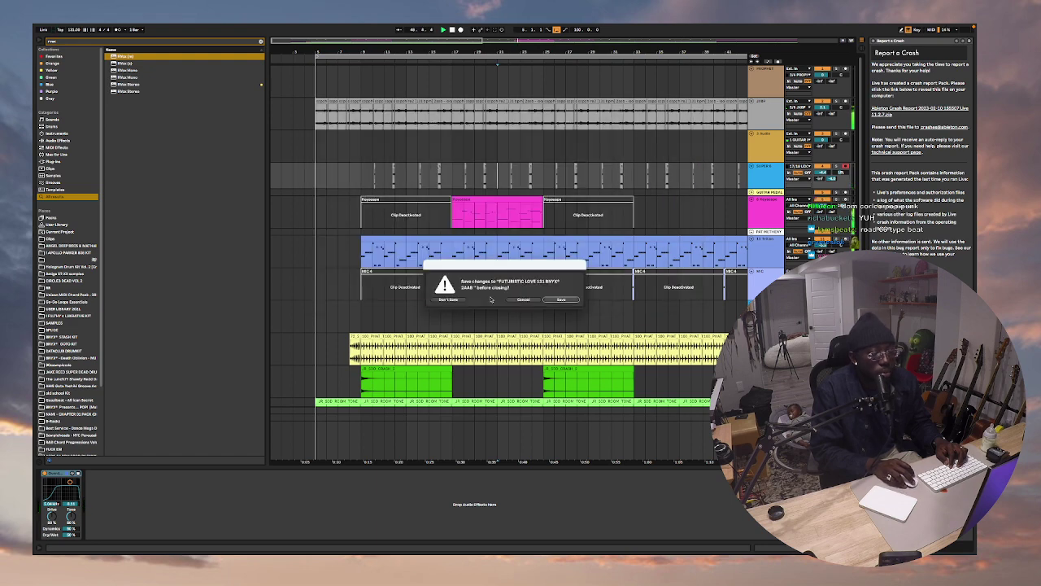
left_click_drag(510, 261, 452, 264)
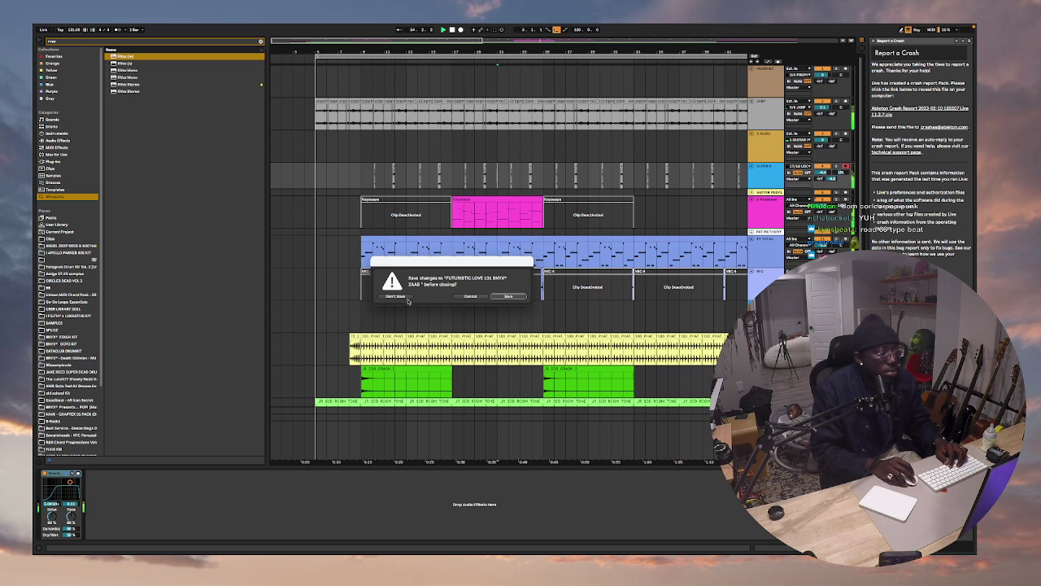
left_click(508, 297)
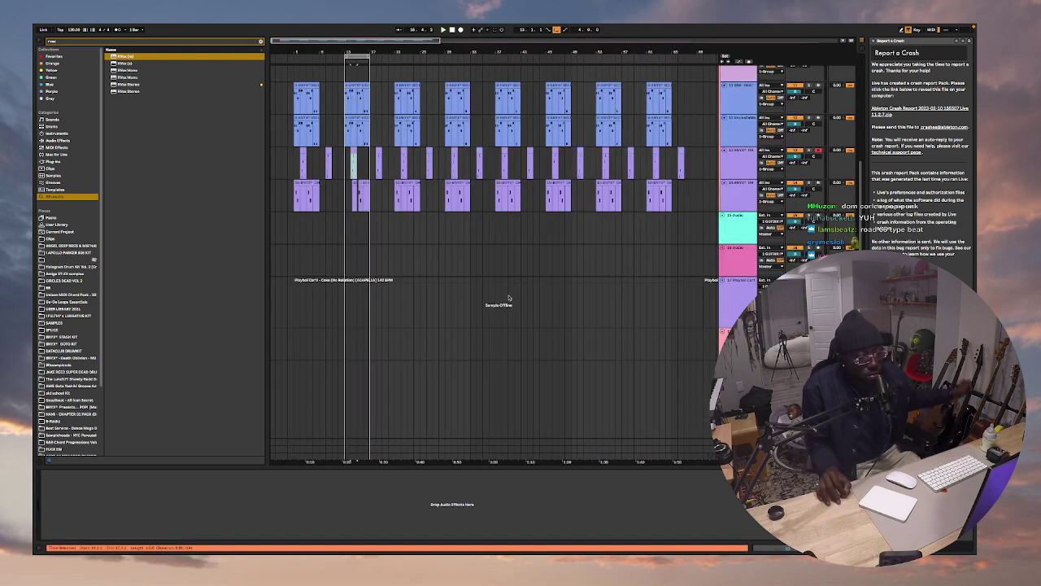
Play the beat from bar 5, look inside the second group, and check the tracks further down the arrangement.
scroll(368, 146, "up", 5)
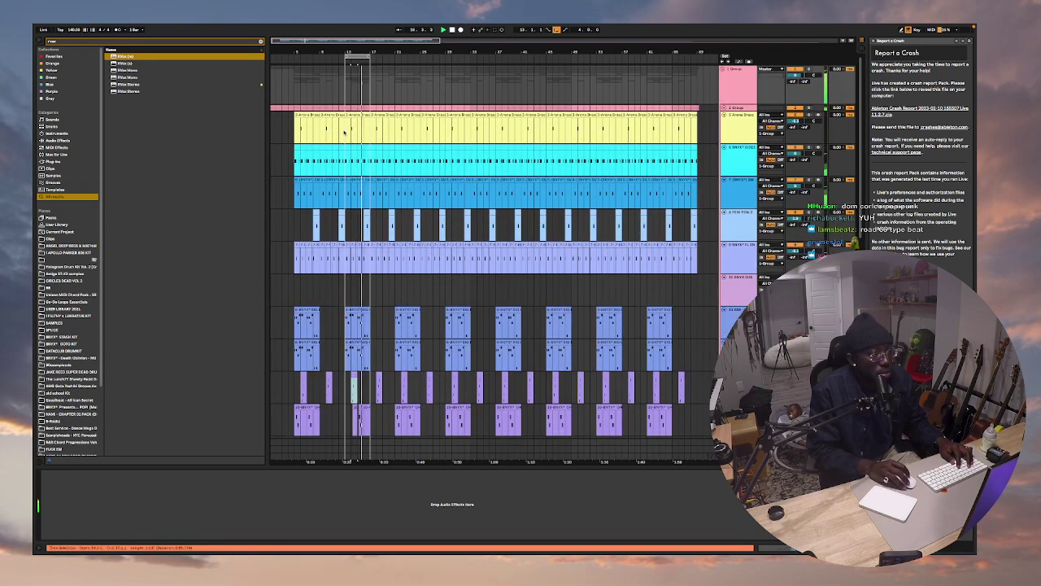
left_click(344, 131)
left_click(814, 108)
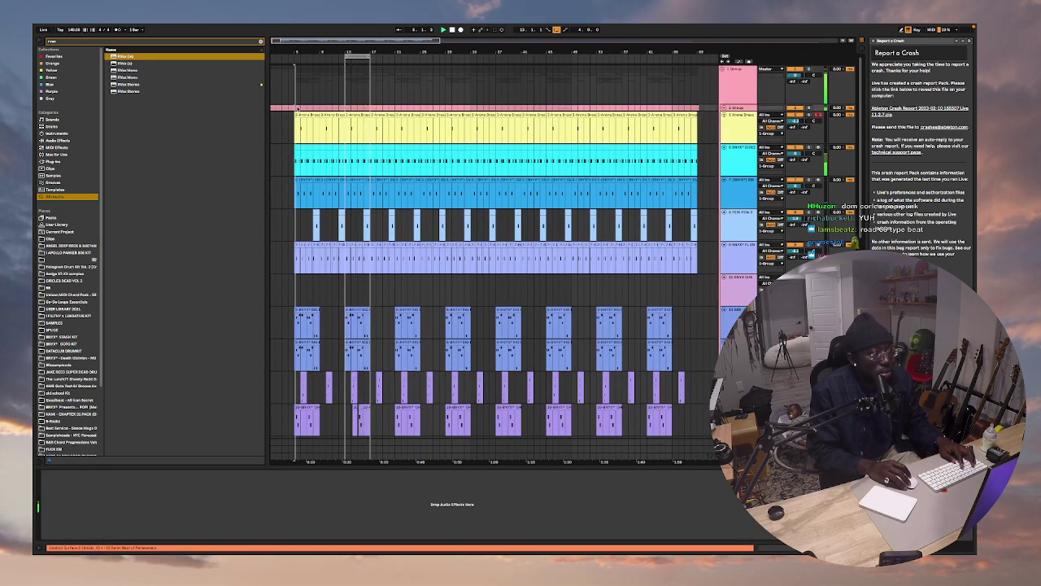
left_click(724, 108)
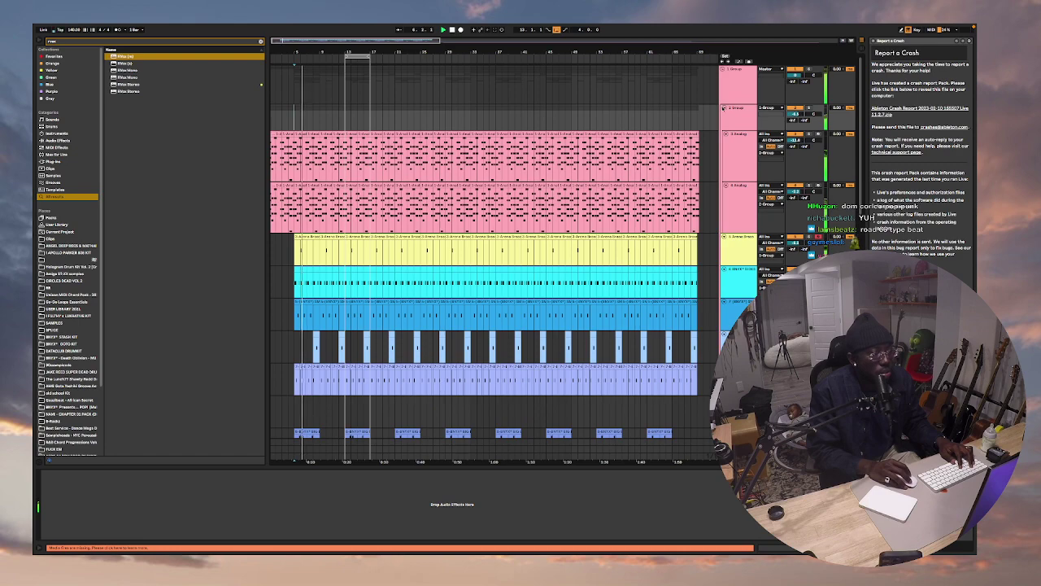
left_click(724, 107)
left_click(728, 126)
scroll(466, 266, "down", 8)
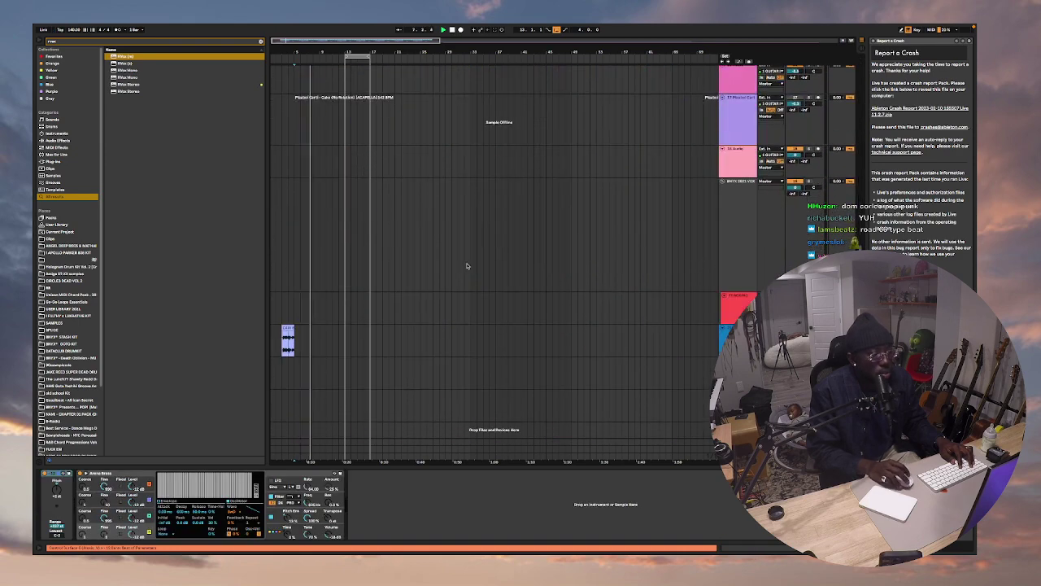
scroll(466, 267, "up", 8)
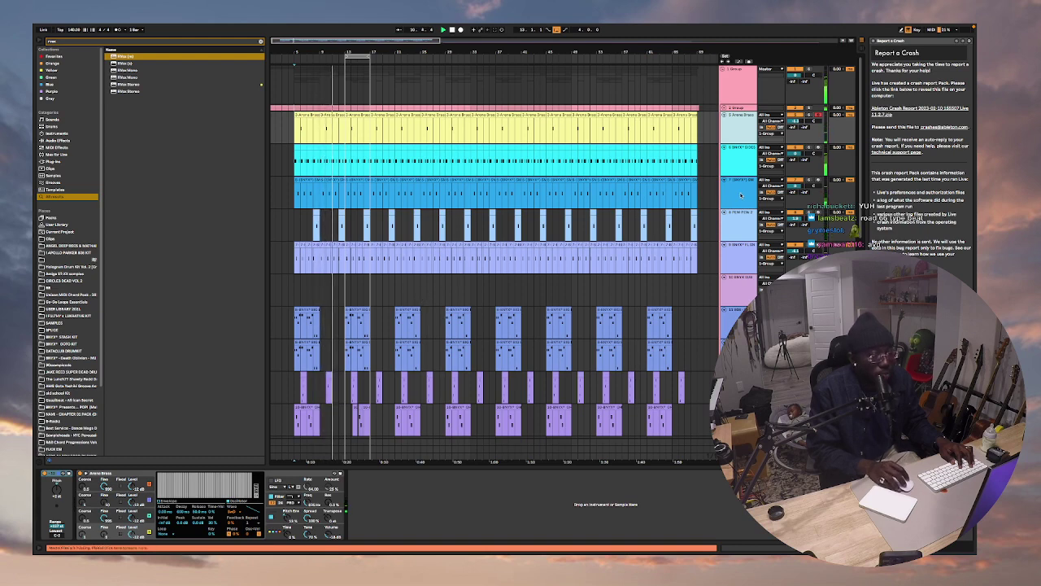
Lower the volume of the yellow Arena Brass track and close the crash report help view.
left_click(730, 218)
left_click(735, 139)
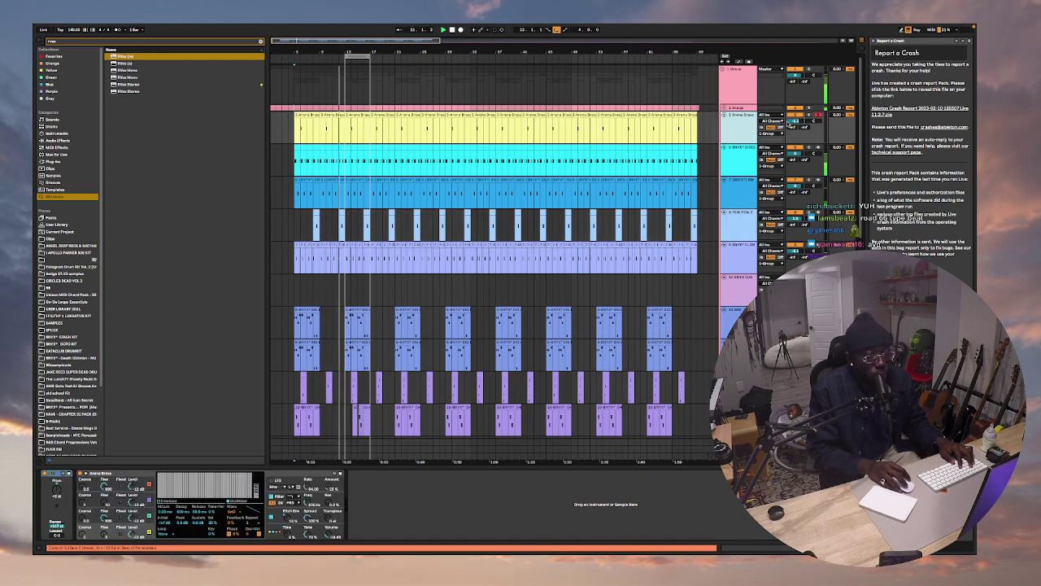
left_click_drag(787, 122, 789, 126)
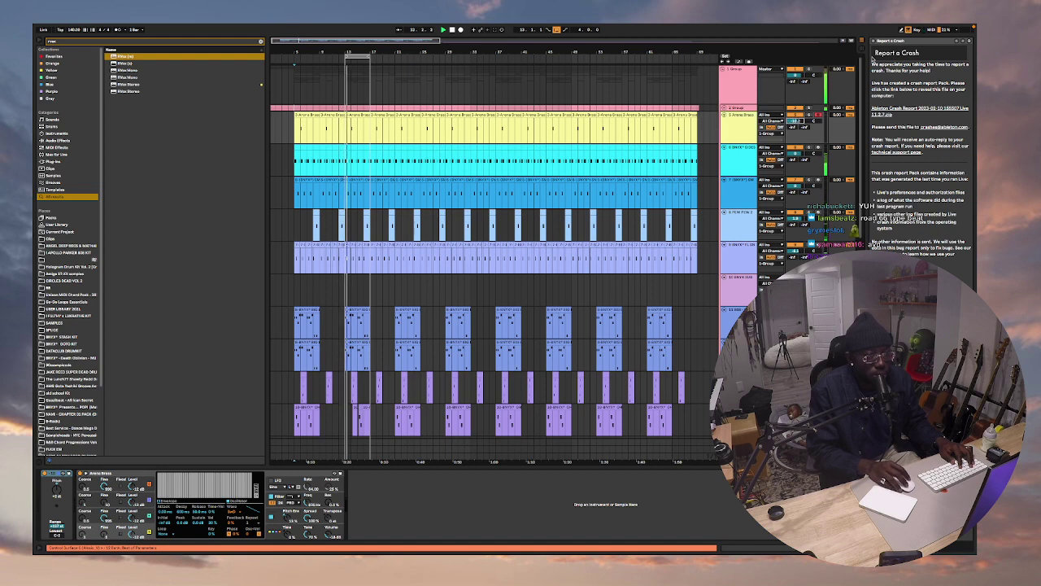
left_click(873, 42)
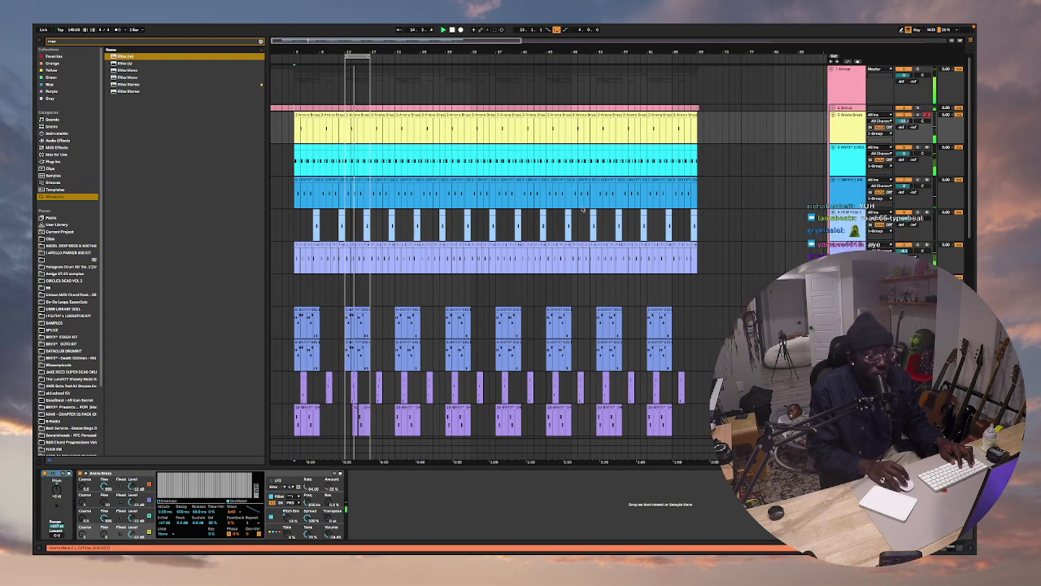
Delete the content of the arrangement's tracks from bar 17 to just past the end of the beat's clips.
left_click(351, 54)
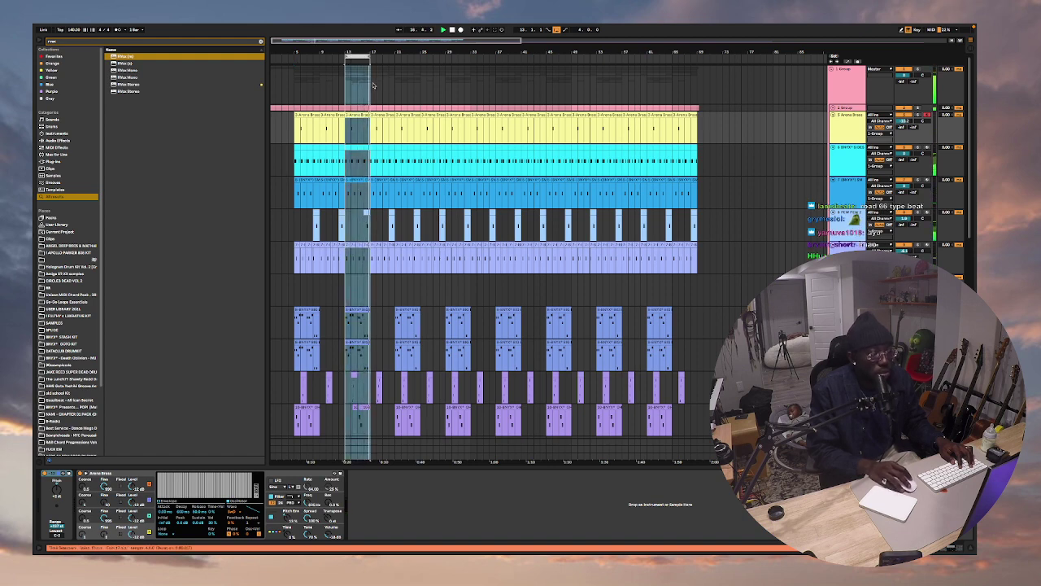
left_click_drag(370, 85, 704, 350)
scroll(709, 346, "down", 8)
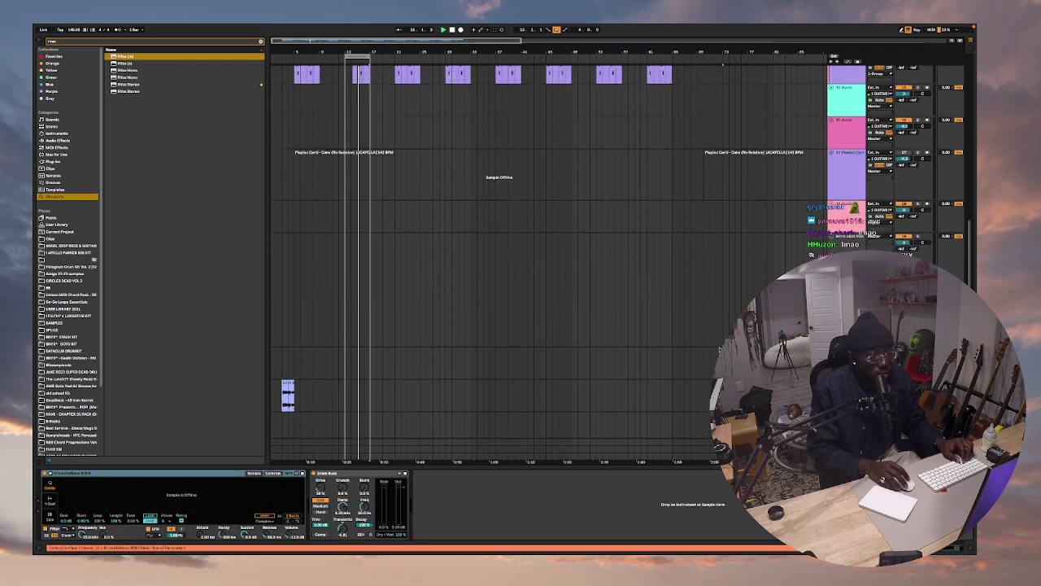
left_click(717, 342, "shift")
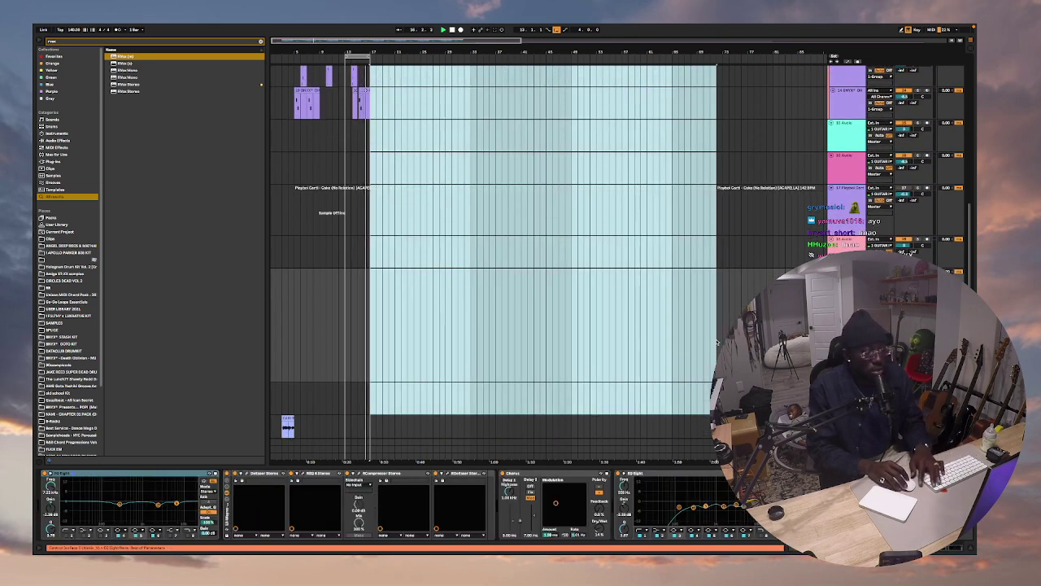
scroll(522, 325, "up", 8)
left_click(523, 326)
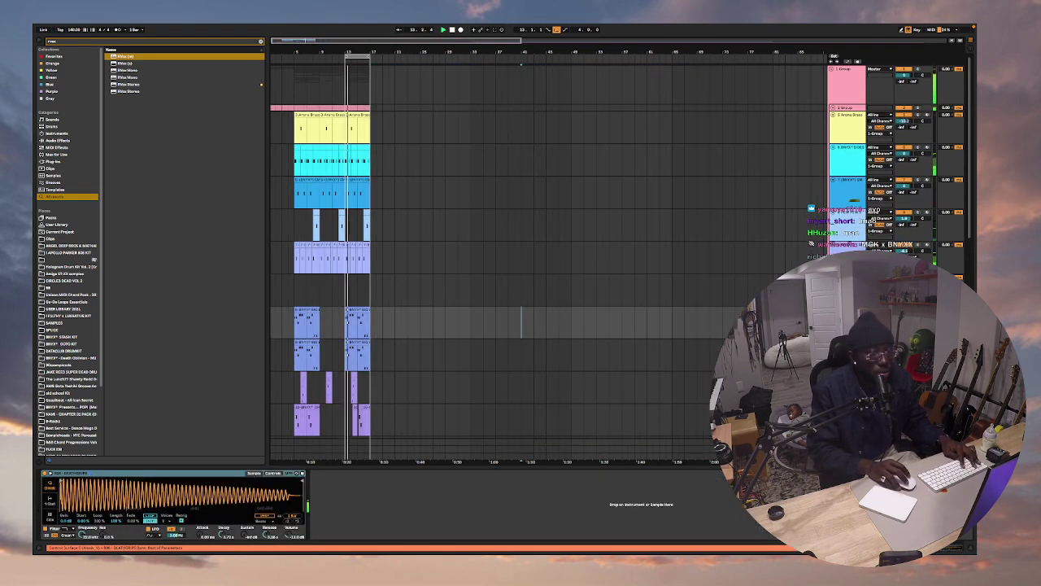
Insert a new MIDI track directly below the turquoise audio track.
scroll(524, 326, "down", 10)
scroll(524, 326, "up", 3)
scroll(846, 196, "up", 1)
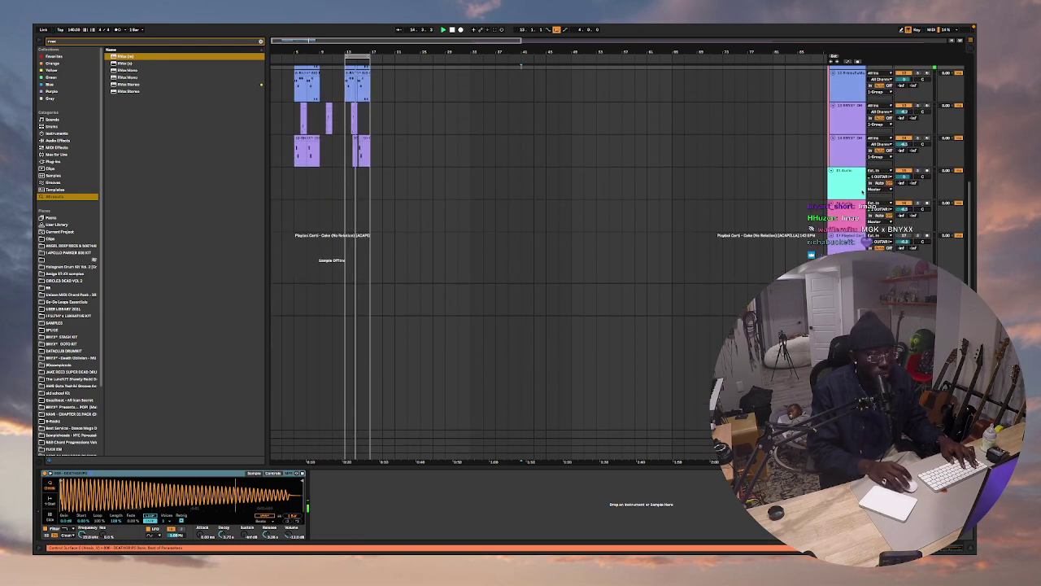
left_click(846, 196)
key("Down")
key("Down")
left_click(846, 193)
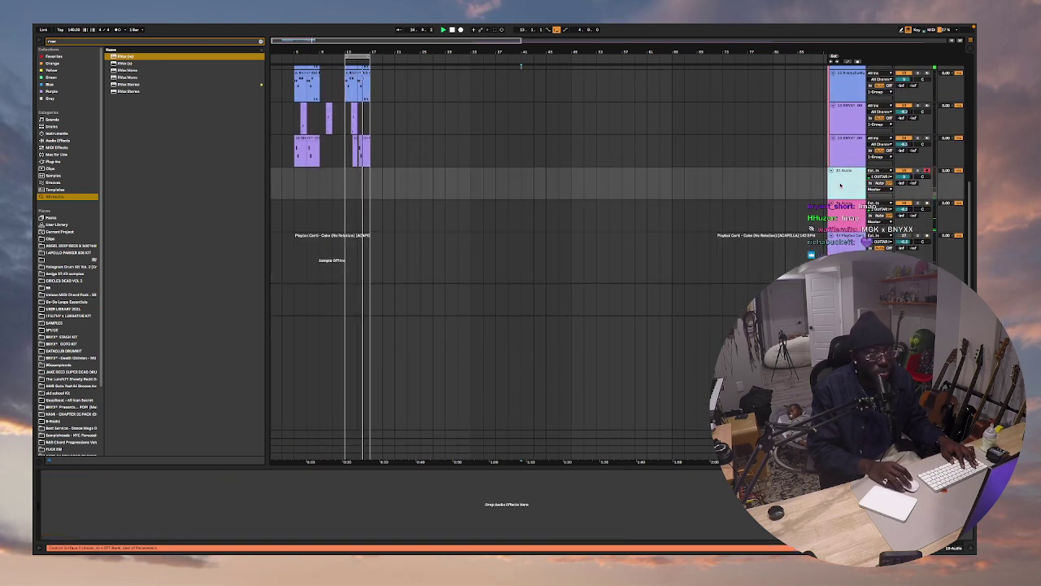
right_click(843, 185)
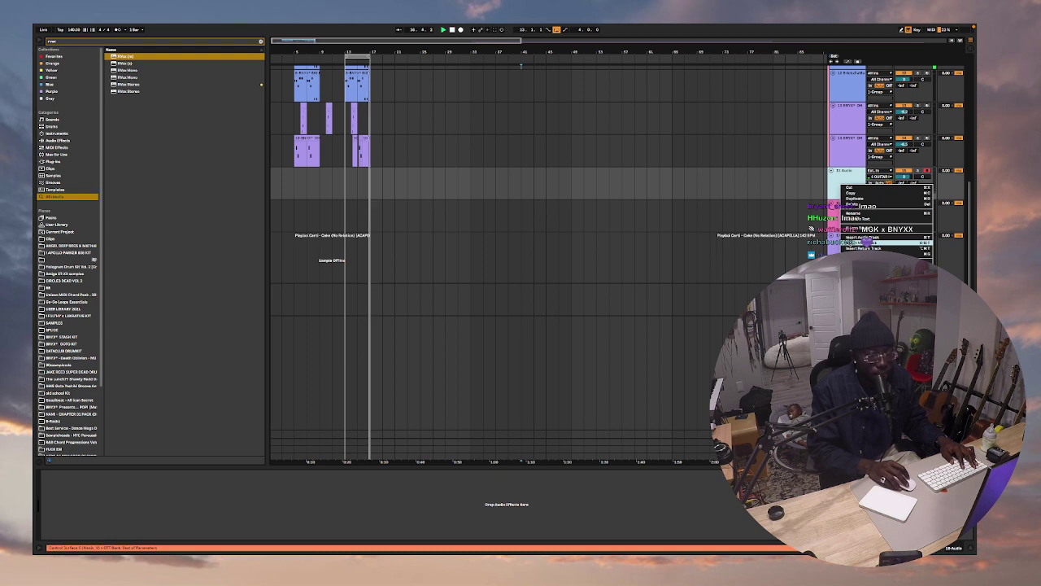
left_click(862, 242)
Search the Sounds category for "xylo" and audition the xylophone presets under Mallets.
left_click(59, 120)
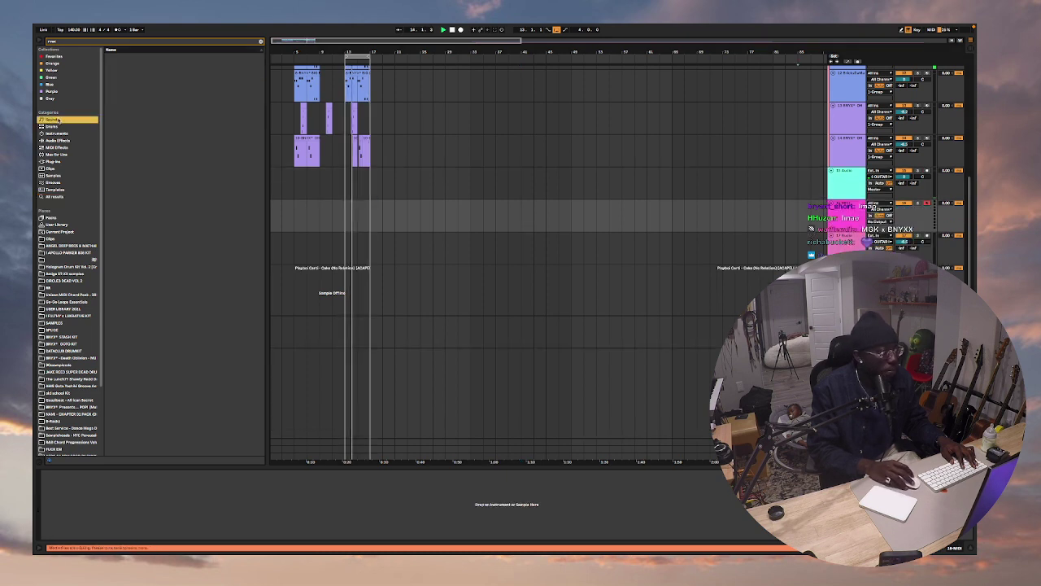
type("xylo")
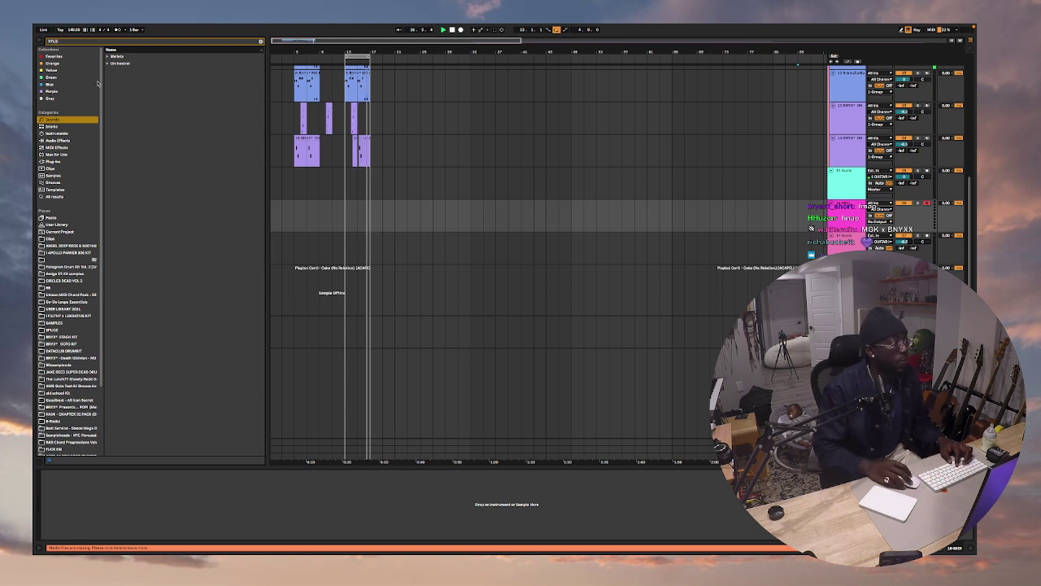
left_click(116, 56)
left_click(119, 63)
key("Down")
key("Down")
key("Down")
key("Down")
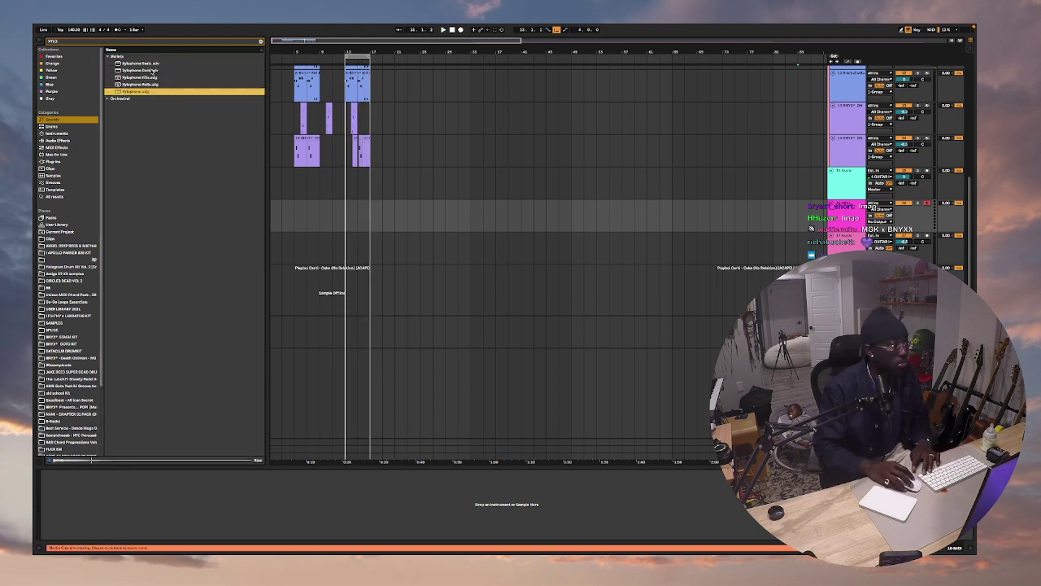
Compare the first two xylophone presets, load the second one on the new MIDI track, and start playback.
left_click(151, 70)
left_click(133, 63)
left_click(144, 71)
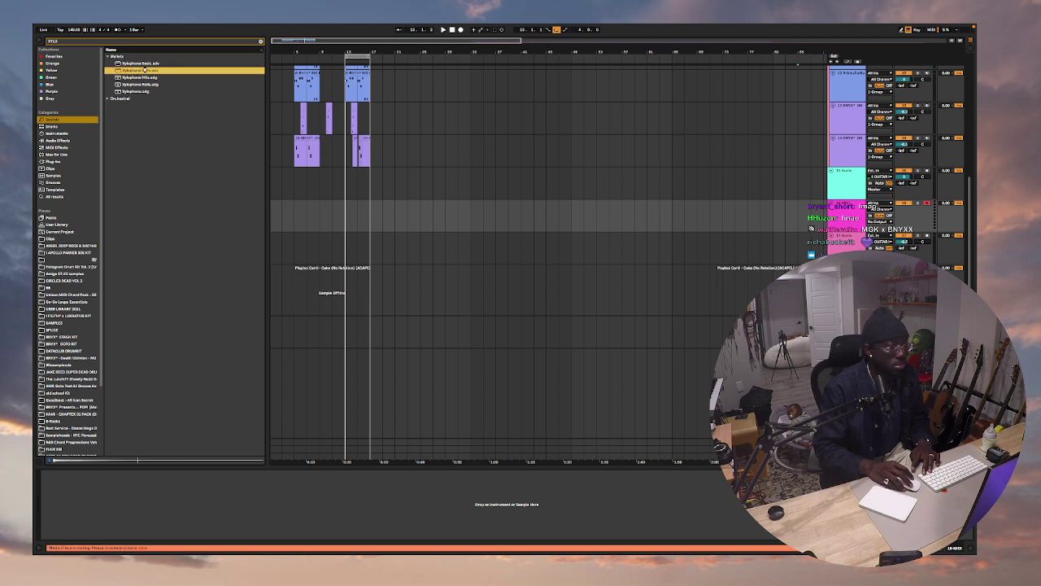
double_click(145, 71)
key("space")
Record a xylophone part on the new track from bar 13 and consolidate bars 13 to 17 into one clip.
left_click_drag(346, 205, 361, 208)
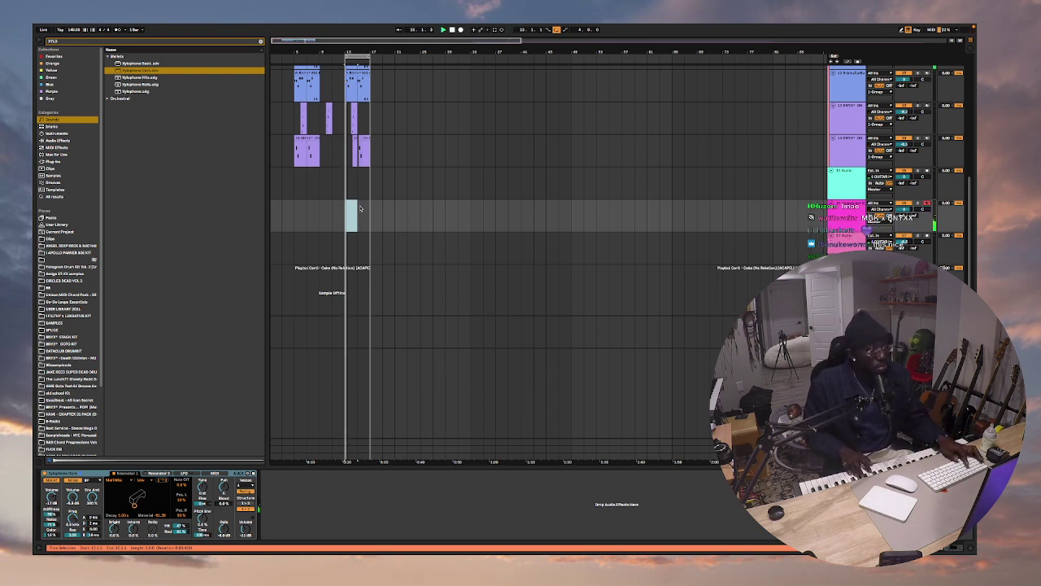
key("F9")
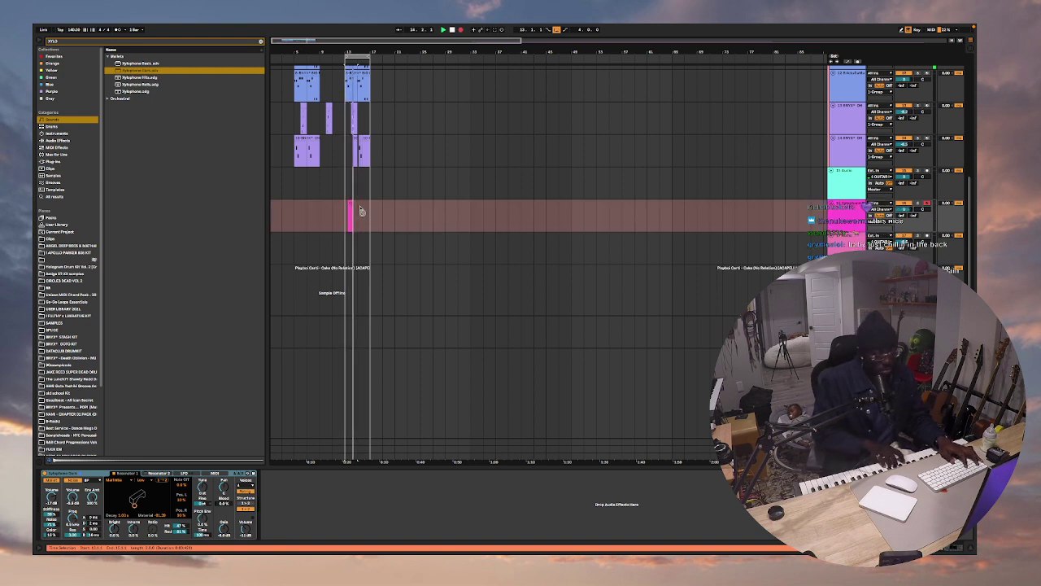
key("F9")
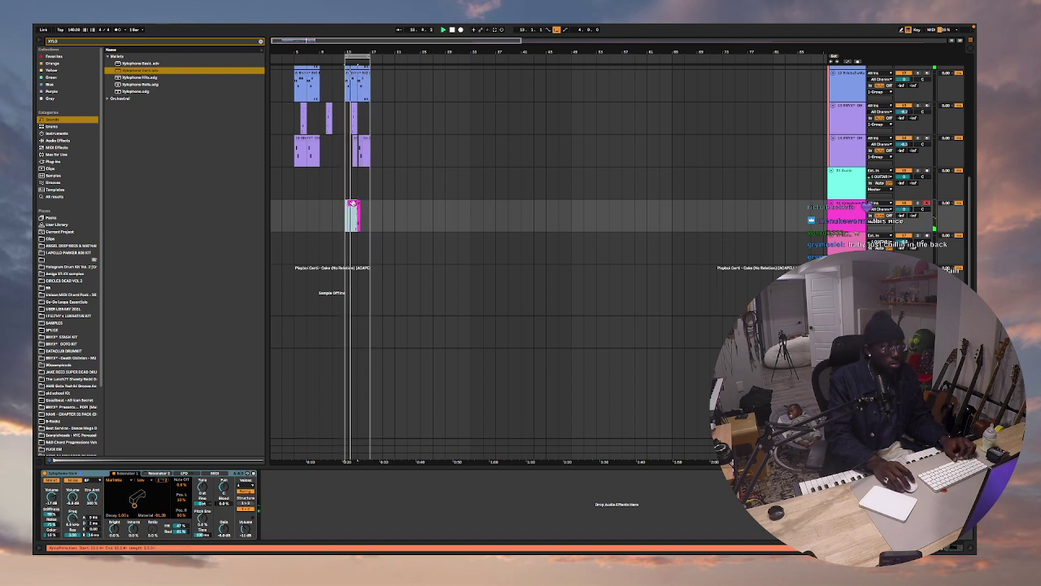
left_click_drag(346, 213, 370, 212)
key("super+j")
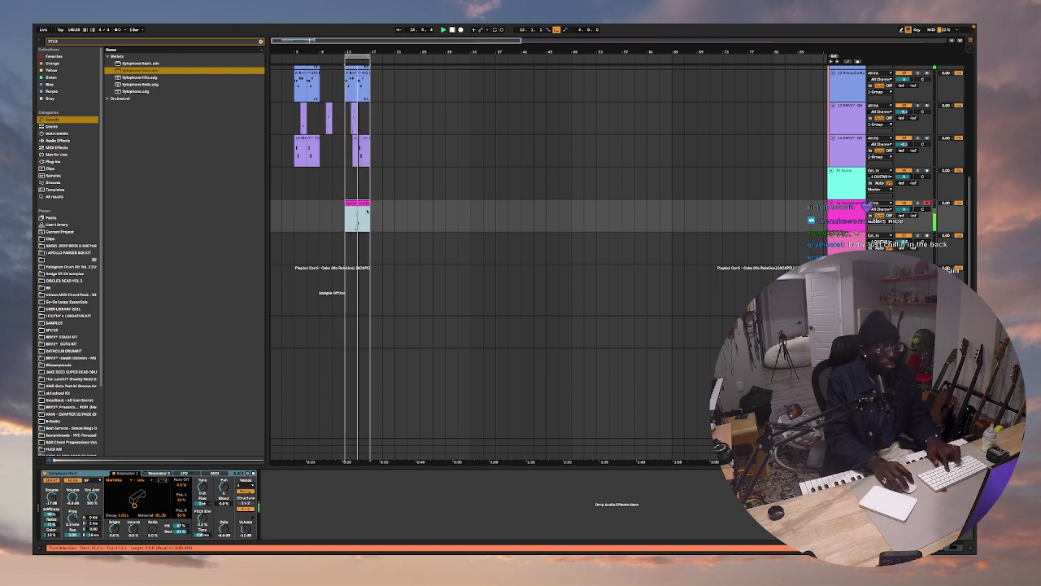
Clear the browser search and audition the presets near the beginning of the Mallets list.
left_click(71, 42)
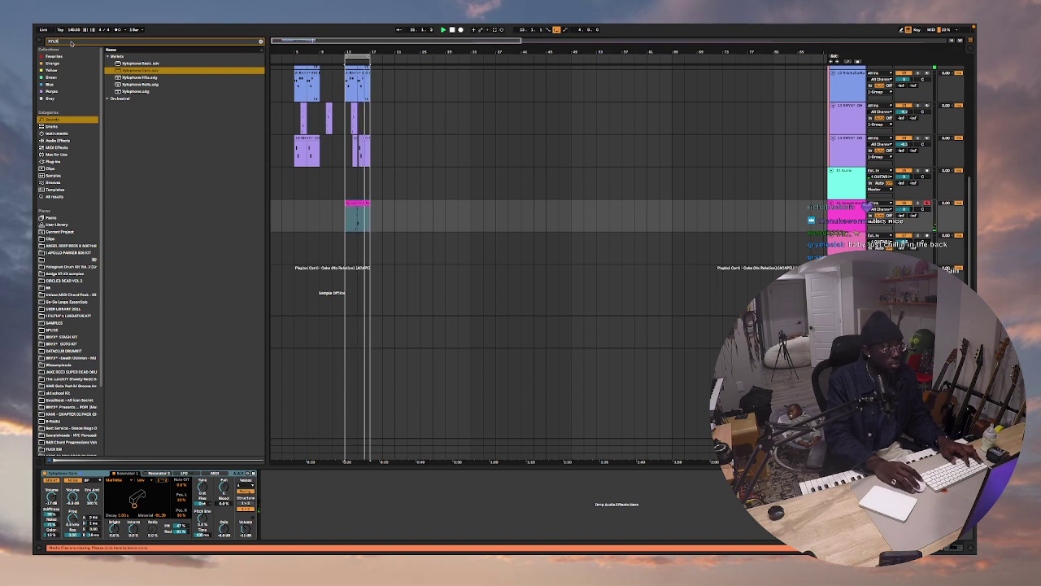
key("BackSpace")
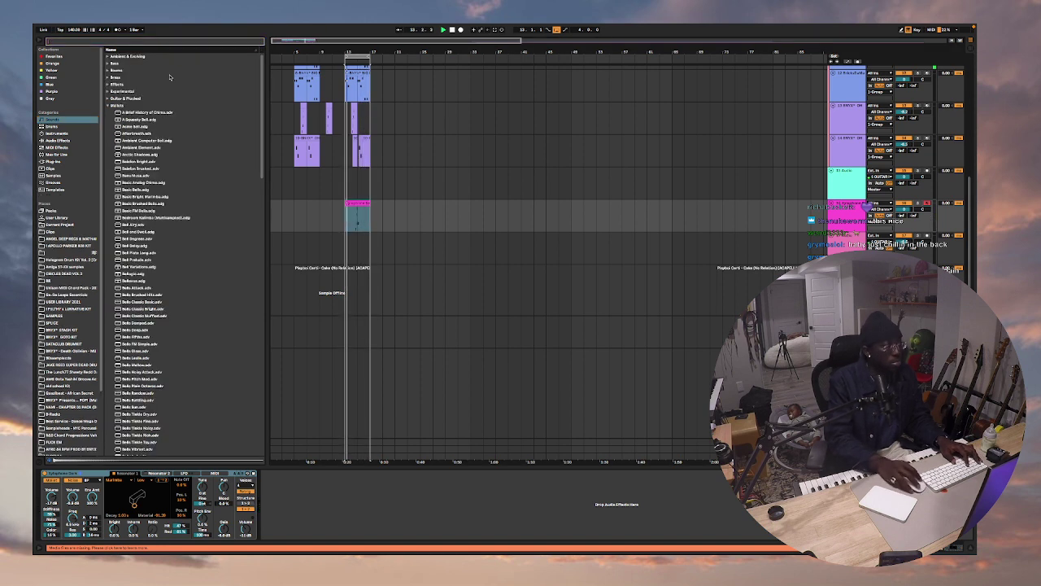
left_click(148, 122)
key("Down")
key("Down")
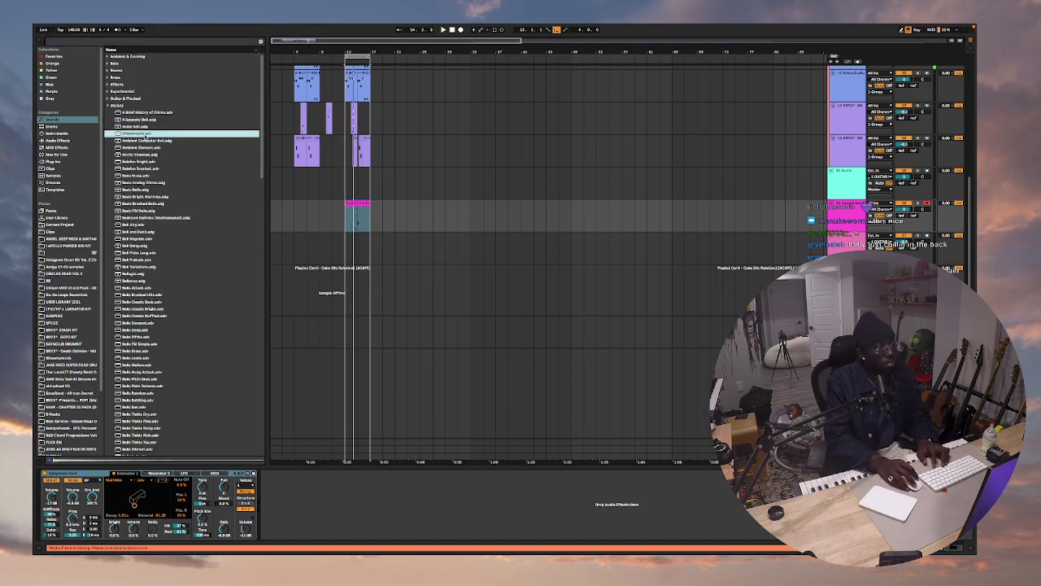
key("Down")
key("Down")
key("Down")
key("Down")
key("Down")
key("Down")
key("Down")
key("Down")
key("Down")
key("Up")
key("Up")
key("Up")
key("Up")
key("Up")
key("Down")
Audition more bell and mallet presets and replace the xylophone instrument with Balafon Brushed.
left_click(140, 226)
left_click(133, 197)
left_click(135, 204)
left_click(142, 211)
left_click(143, 217)
left_click(145, 196)
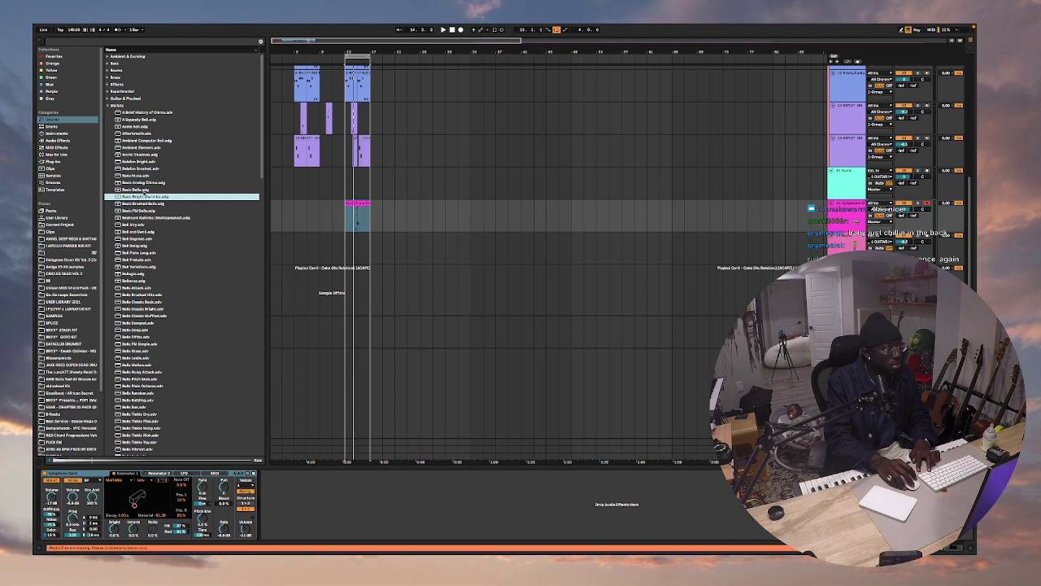
left_click(140, 189)
left_click(140, 182)
left_click(142, 175)
left_click(143, 168)
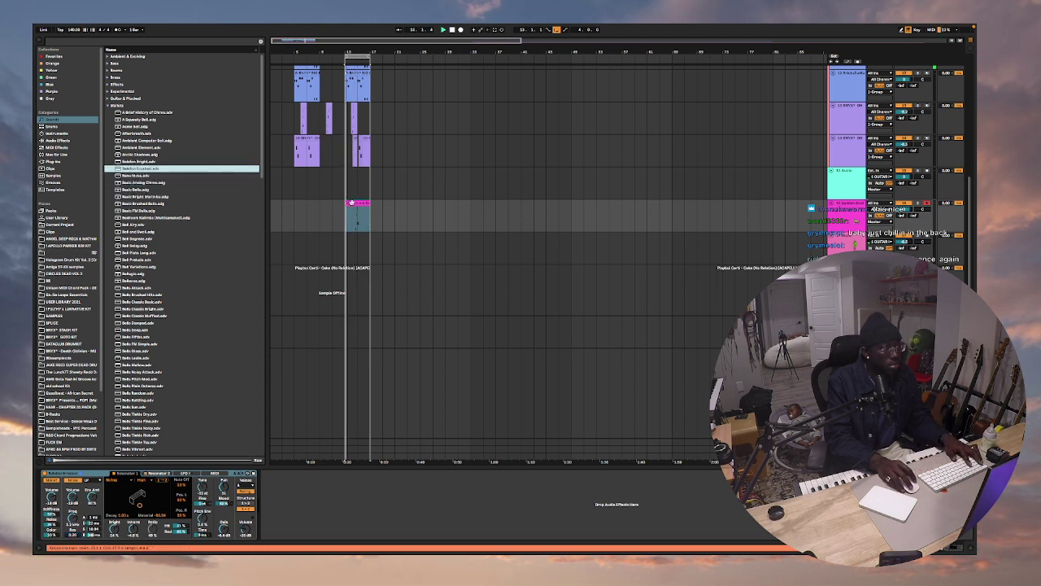
Add the Pitch MIDI effect's -12 preset in front of the Balafon Brushed instrument.
left_click_drag(349, 203, 450, 203)
key("ctrl+z")
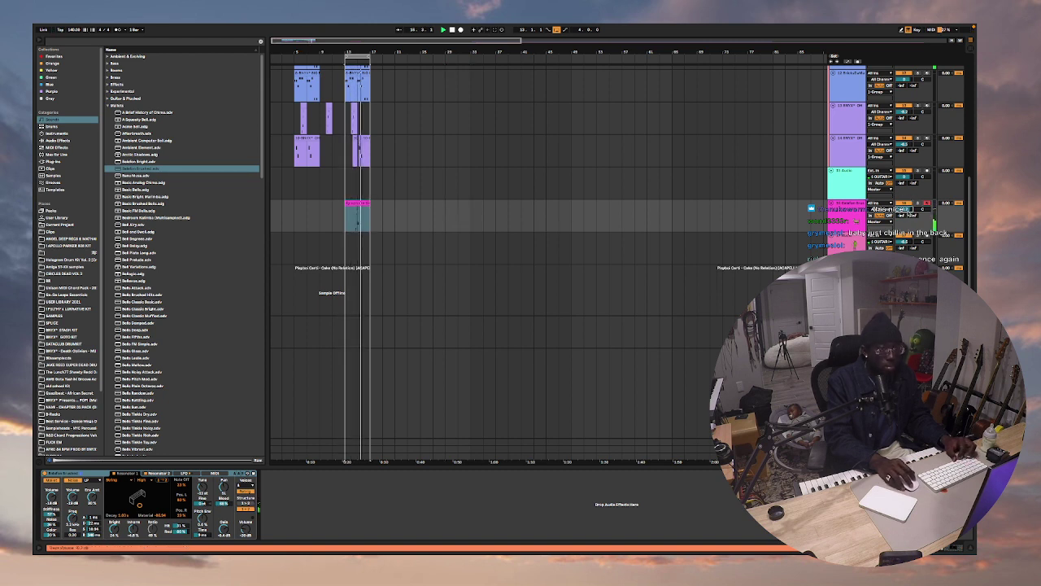
left_click(65, 147)
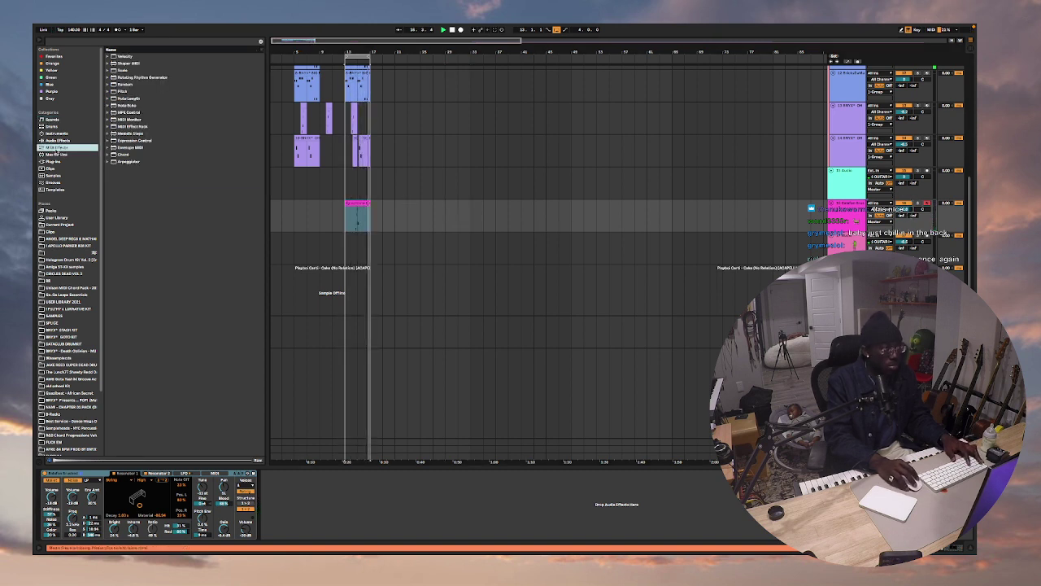
left_click(107, 92)
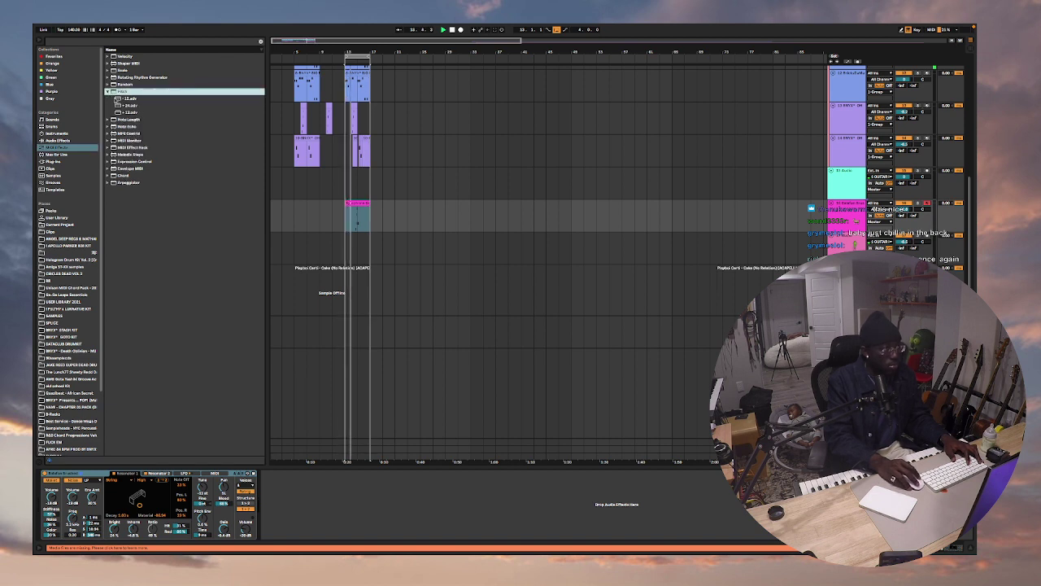
double_click(116, 98)
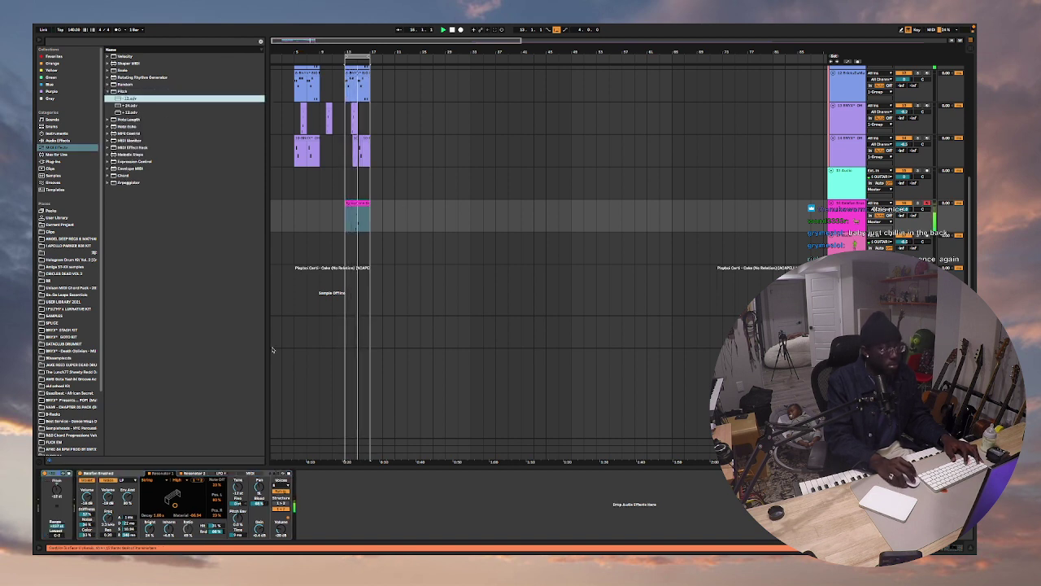
Fit all tracks to the arrangement's height and duplicate the time of the four-bar loop from bar 13 to 17.
left_click(621, 291)
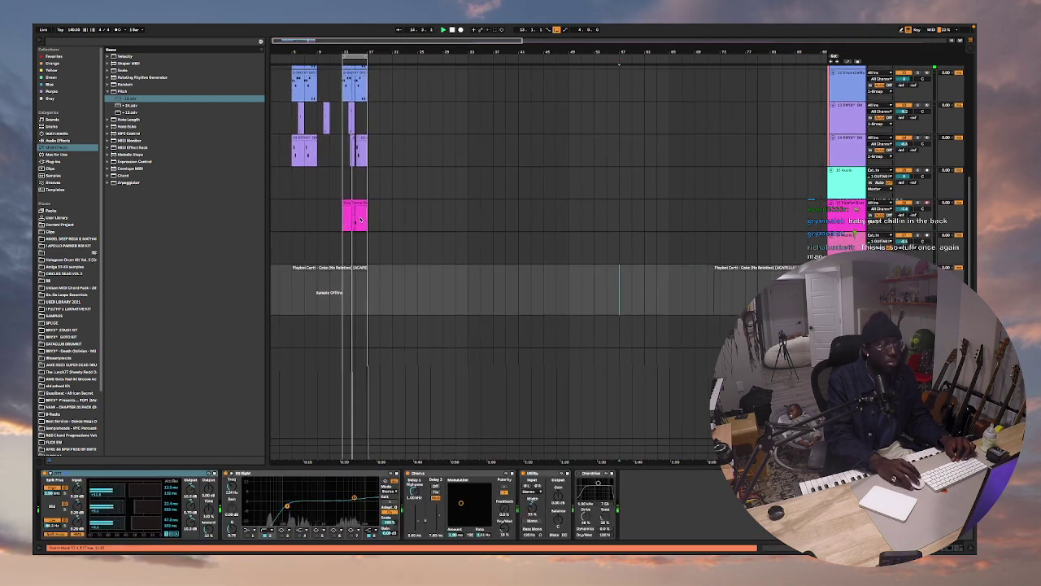
left_click(788, 209)
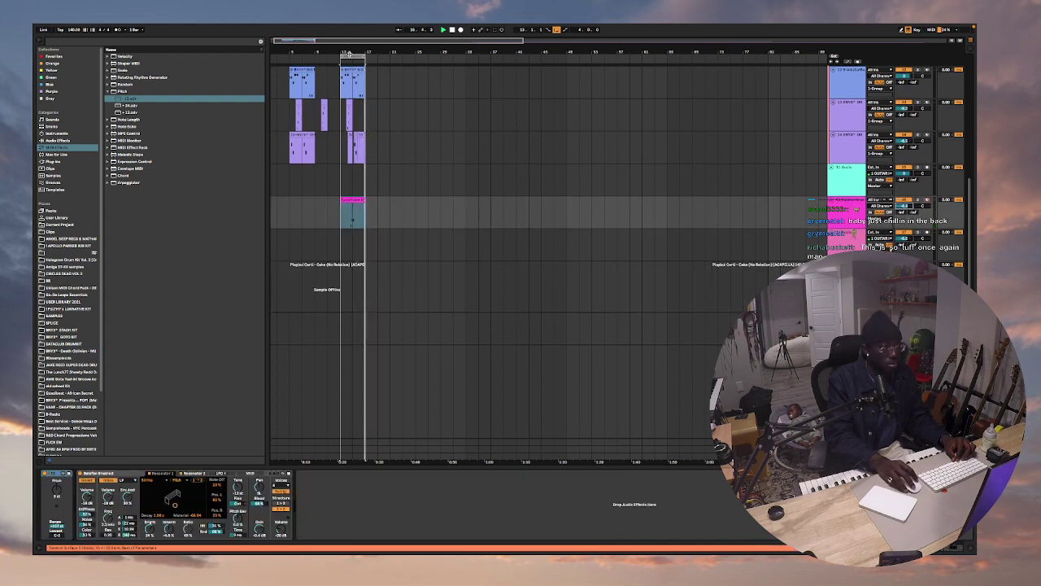
scroll(821, 107, "up", 6)
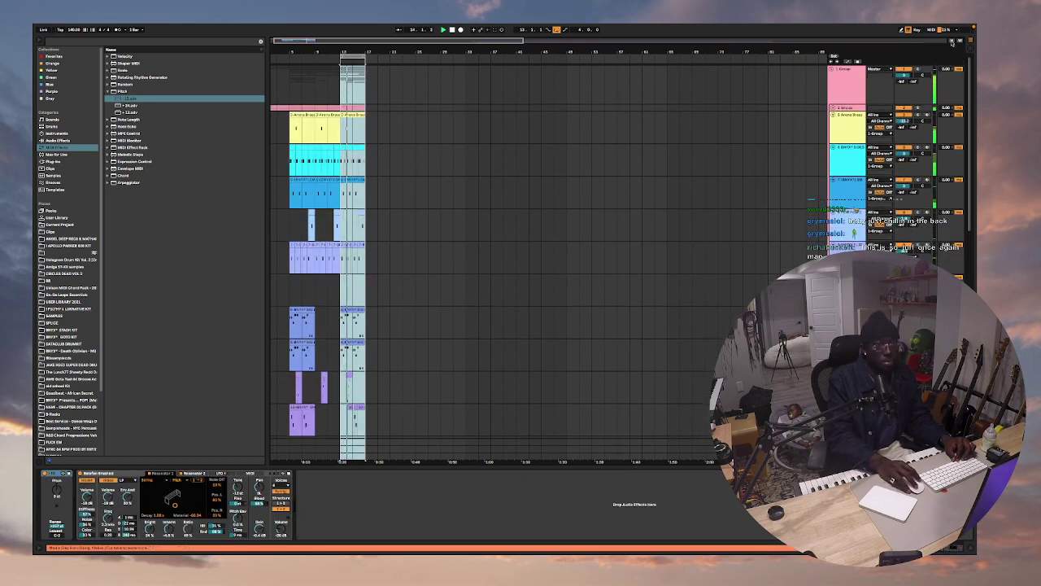
left_click(951, 43)
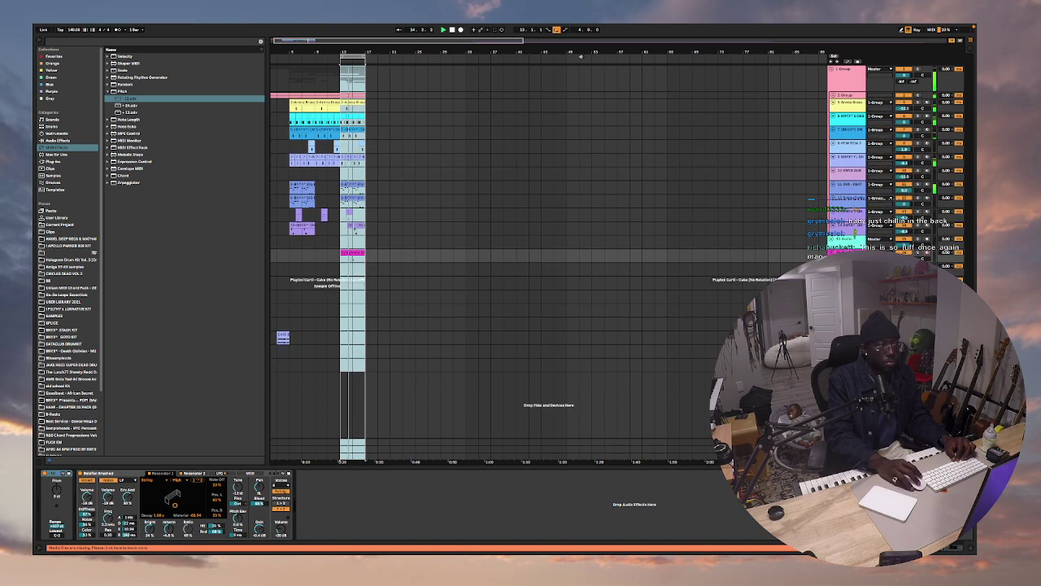
right_click(355, 57)
left_click(373, 87)
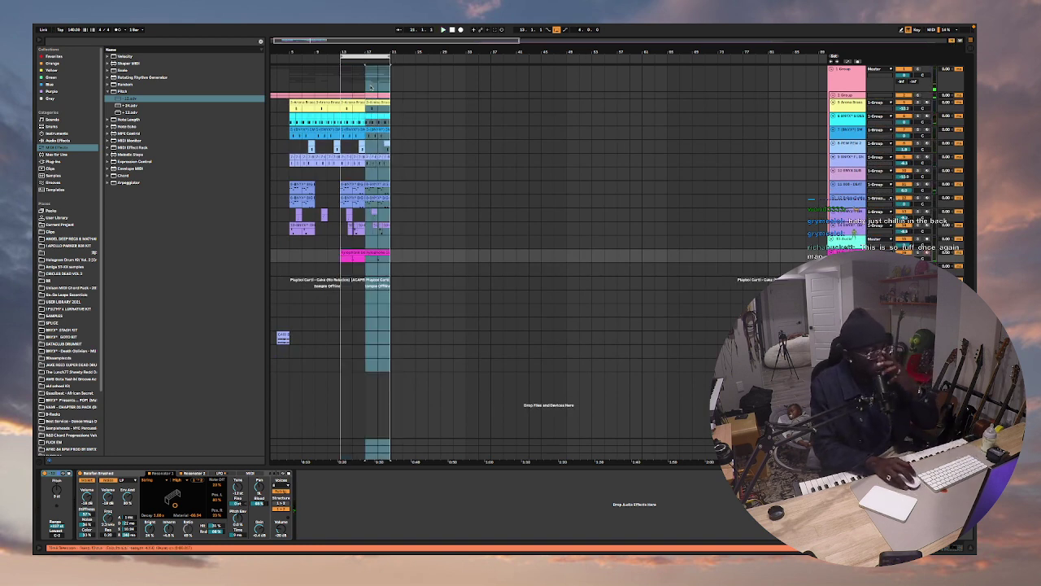
Audition the Mallets sound presets from Balafon Brushed down to Bell Airy.
left_click(52, 120)
key("Down")
key("Down")
key("Down")
key("Down")
key("Down")
key("Down")
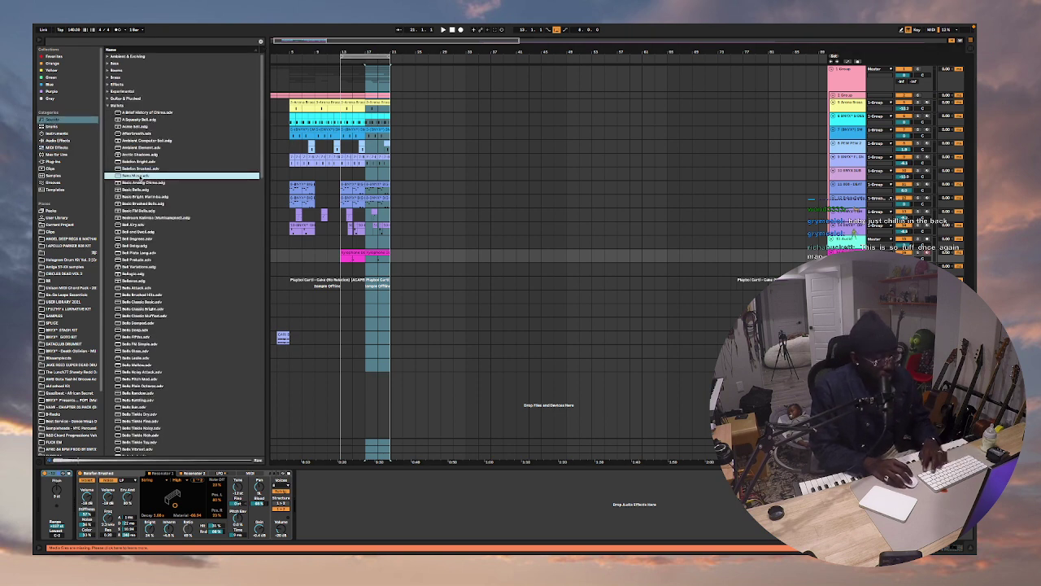
key("Down")
key("Down")
key("Up")
key("Up")
key("Down")
key("Down")
key("Down")
key("Down")
key("Down")
key("Down")
key("Down")
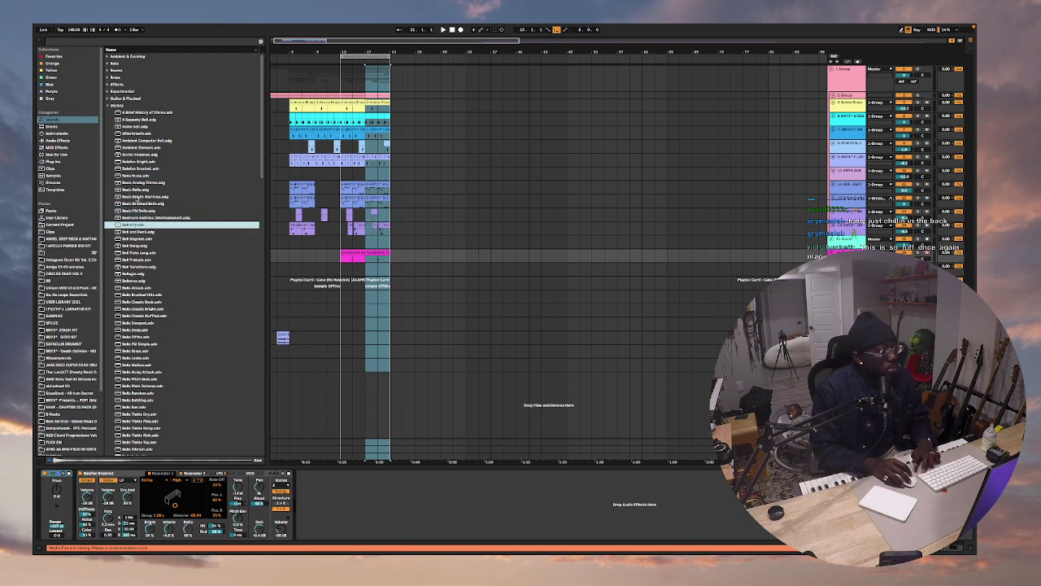
Continue auditioning the bell presets in the Mallets list down to Bells Plain Octaves.
key("Down")
key("Down")
key("Down")
key("Down")
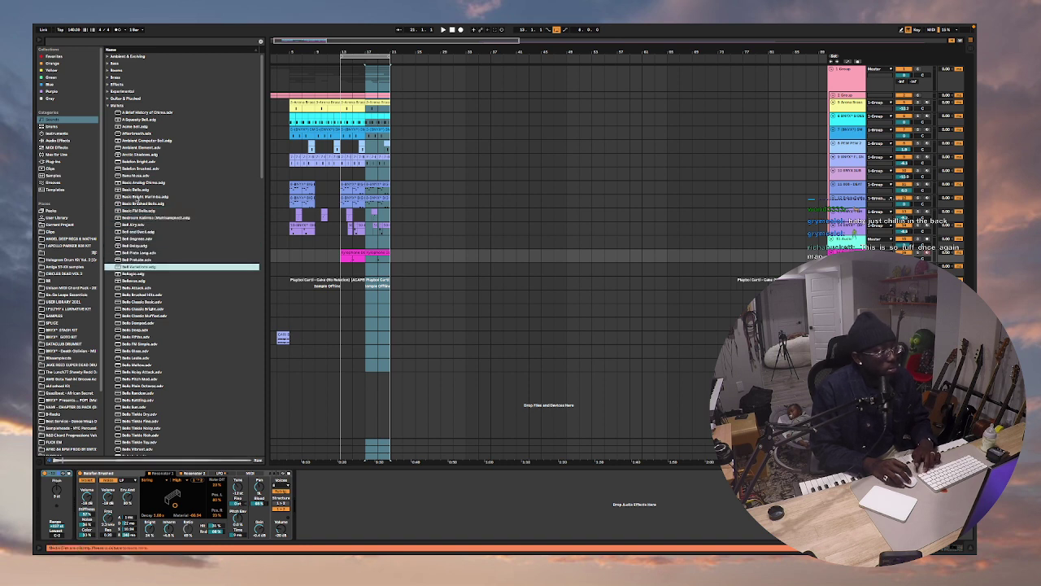
key("Down")
key("Down")
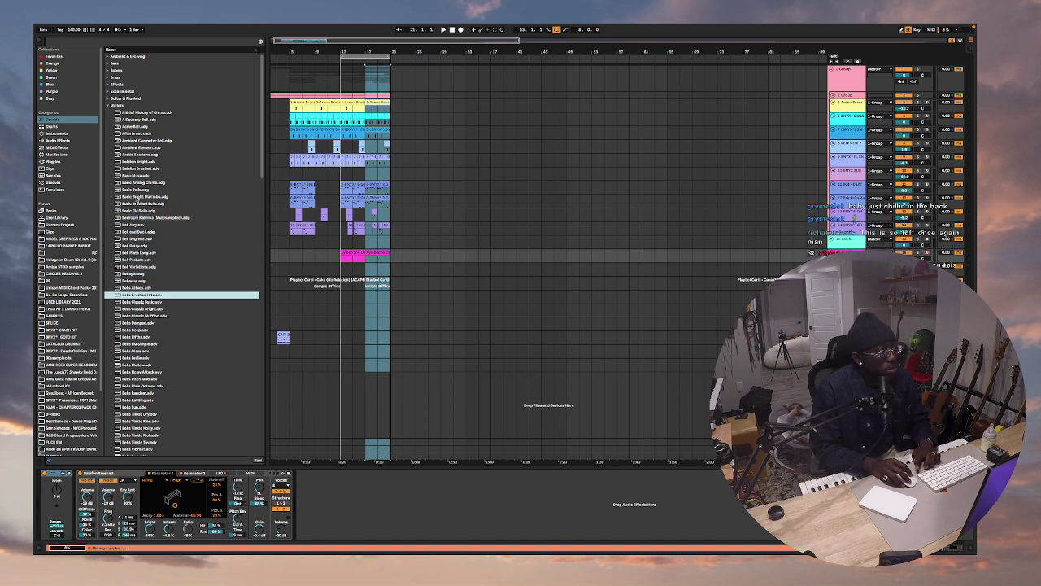
key("Down")
key("Down")
key("Down")
key("Down")
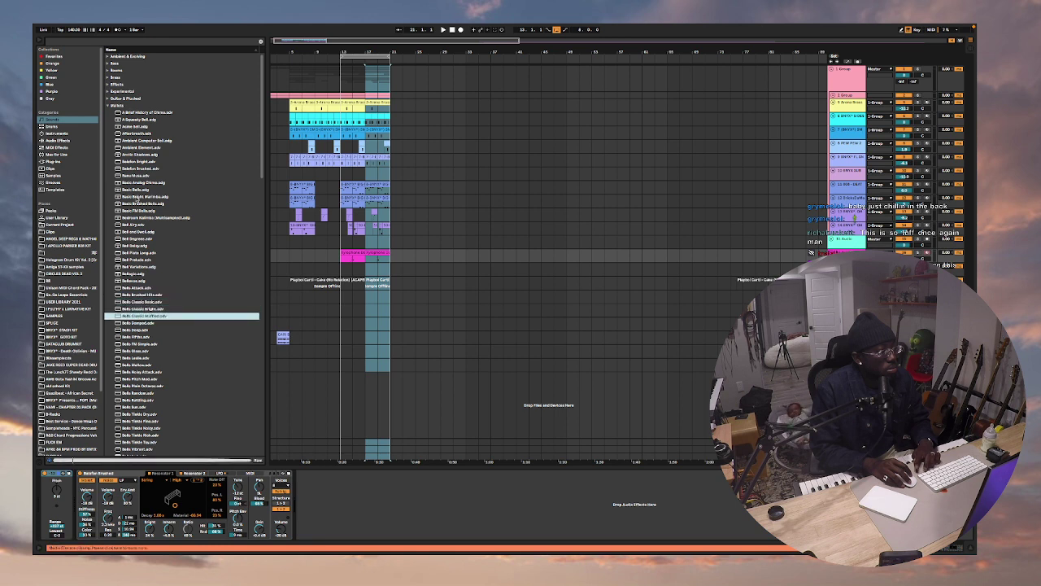
key("Down")
key("Down")
key("Down")
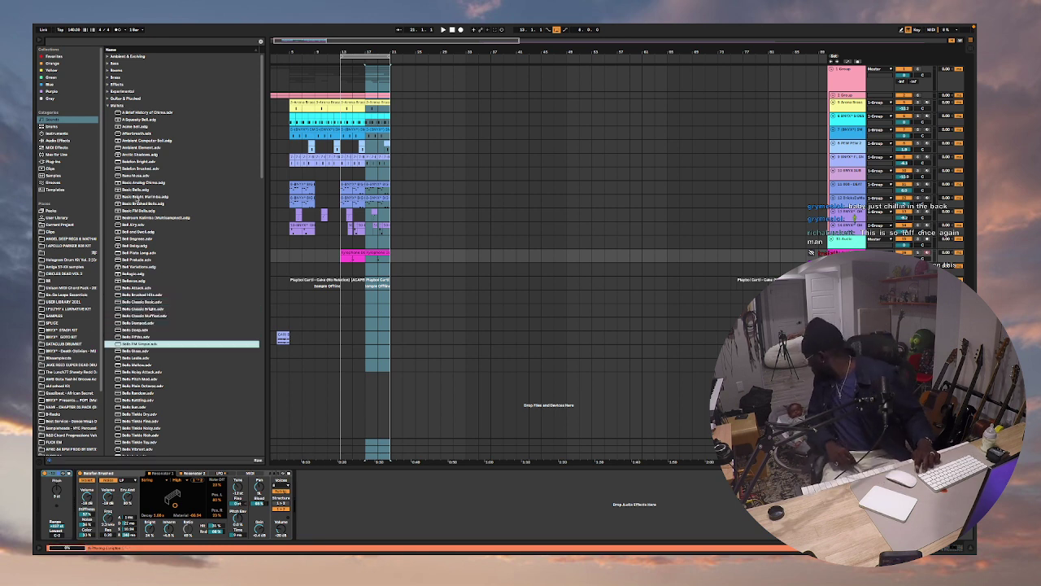
key("Down")
key("Down")
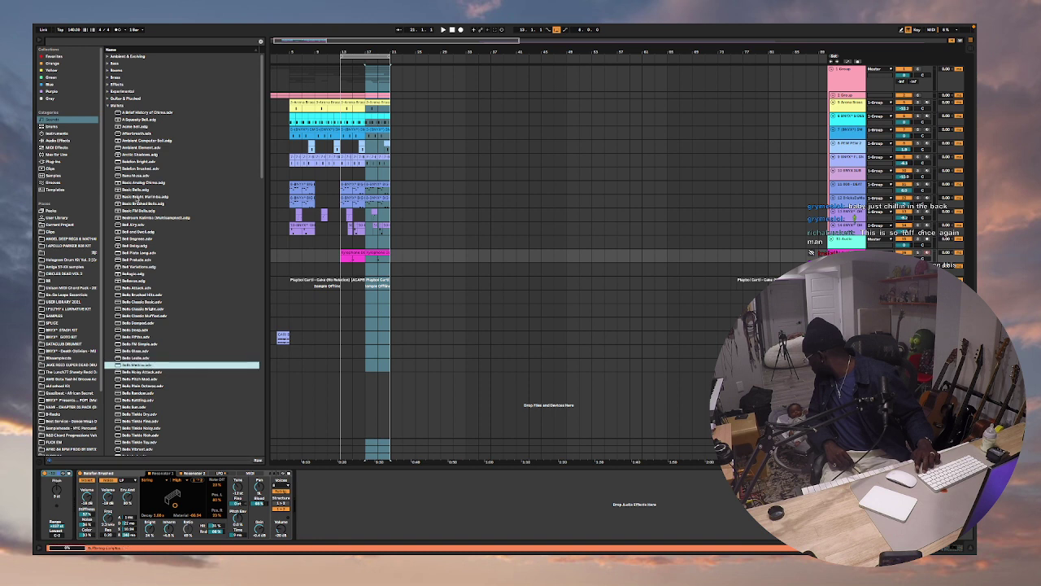
key("Down")
key("Down")
key("Down")
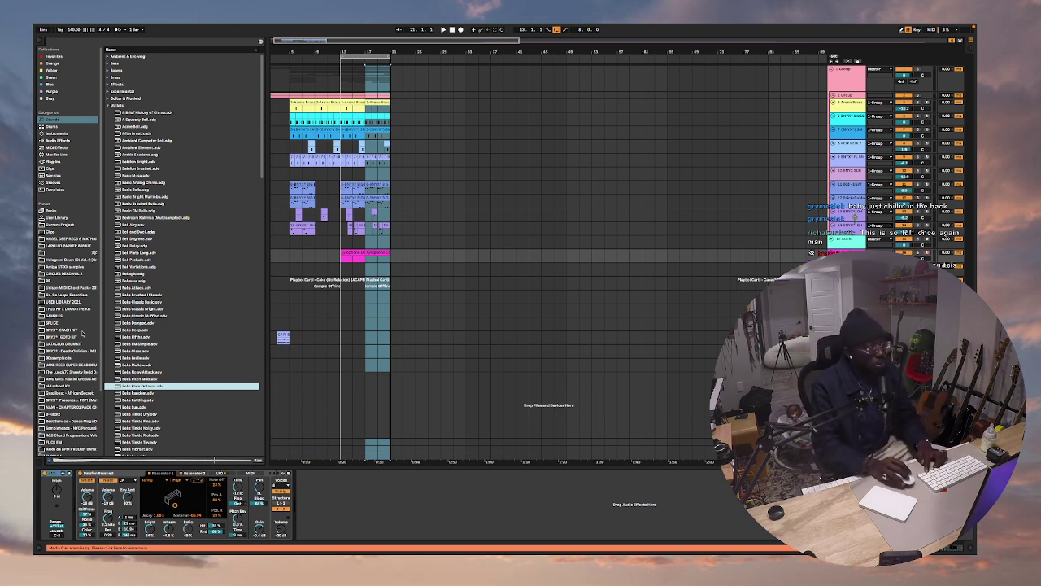
Audition the remaining Bells presets, replace Balafon Brushed with Bells Tinkle Toy, and play the loop.
key("Down")
key("Down")
key("Down")
key("Down")
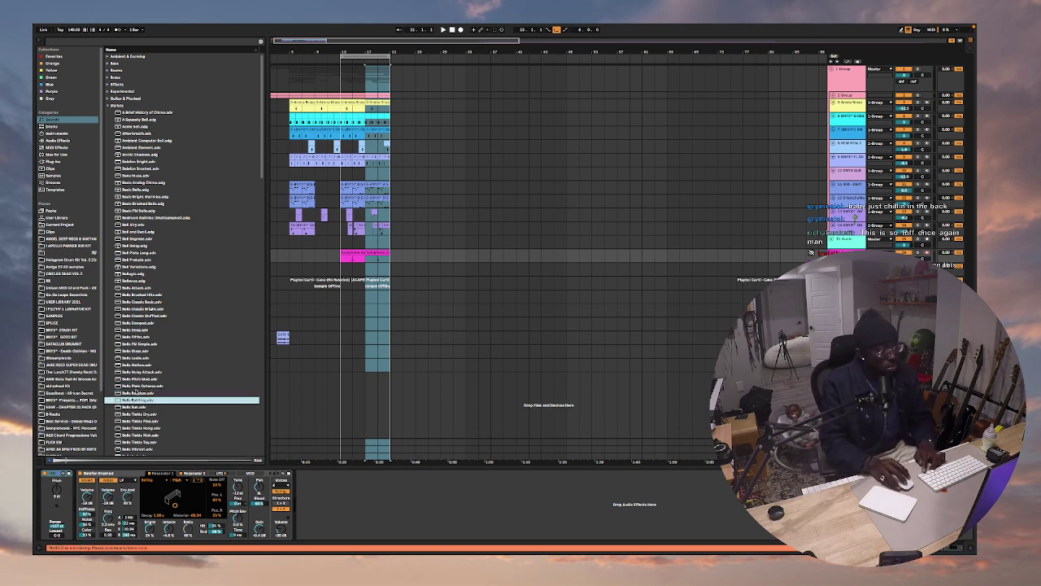
key("Down")
key("Down")
key("Down")
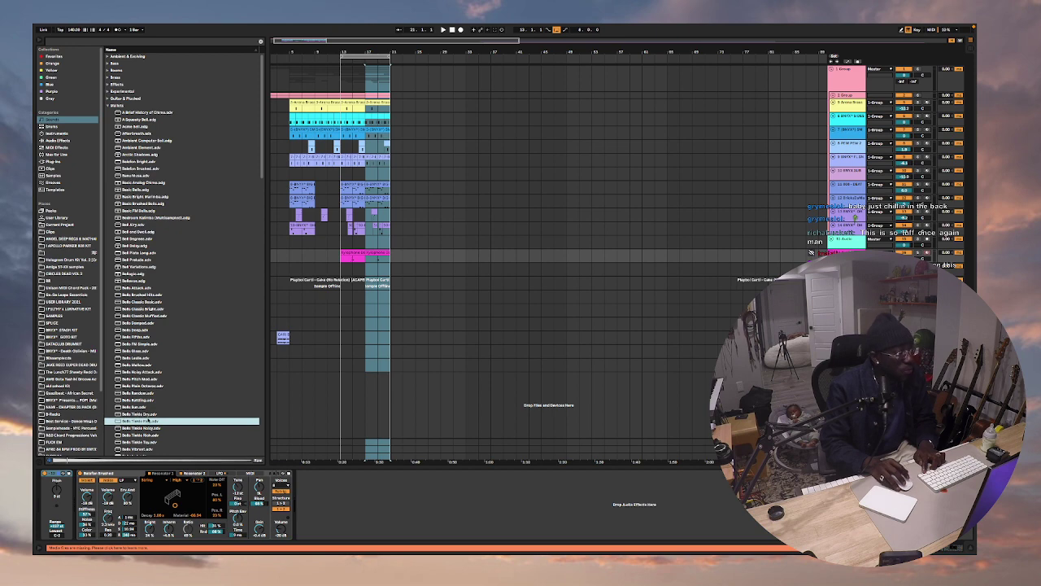
key("Down")
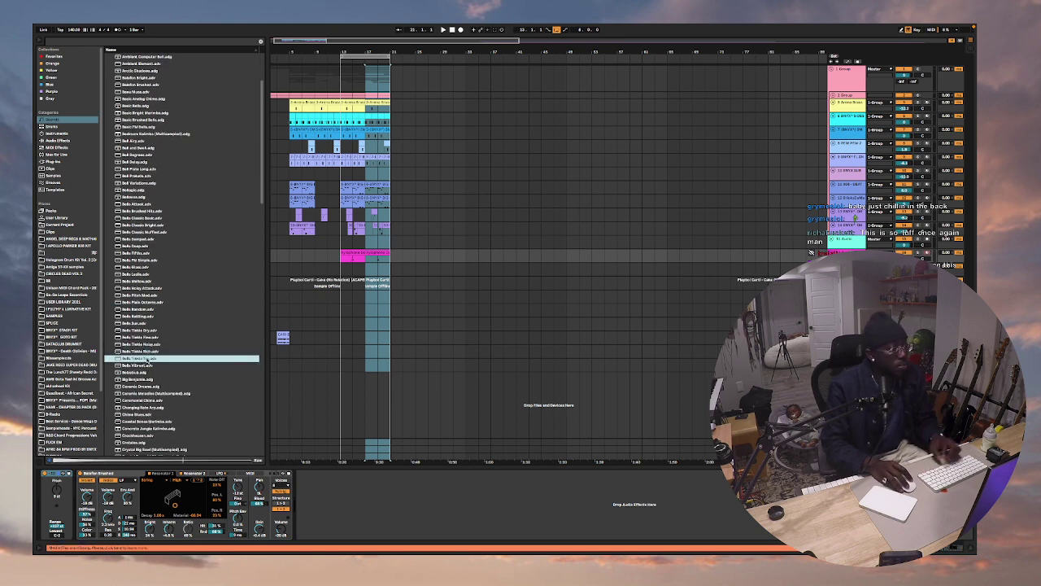
key("Return")
left_click(350, 259)
key("space")
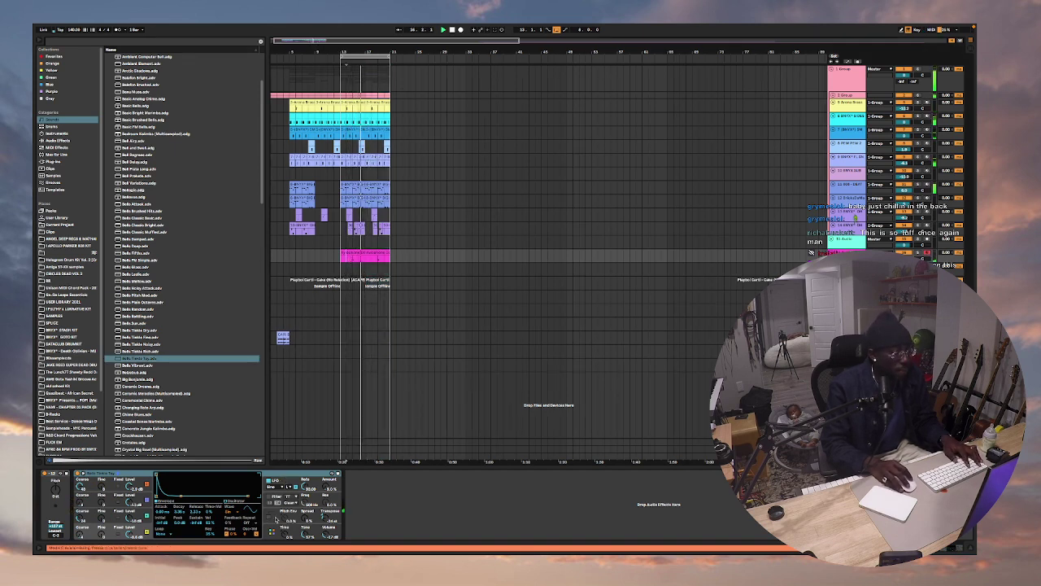
Limit the Bells Tinkle Toy instrument to 1 voice in its global settings.
left_click(272, 531)
left_click(161, 533)
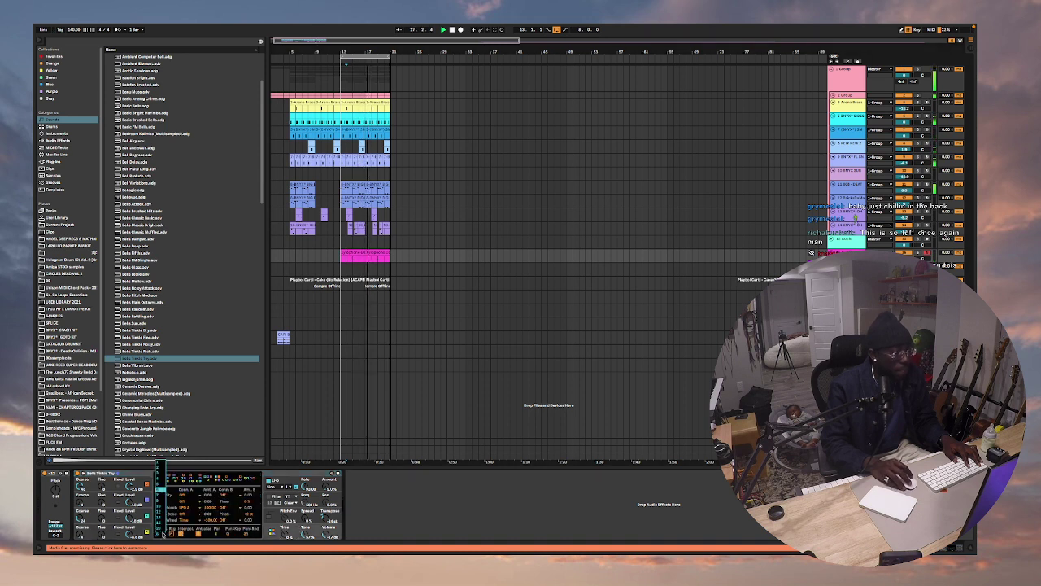
left_click(159, 466)
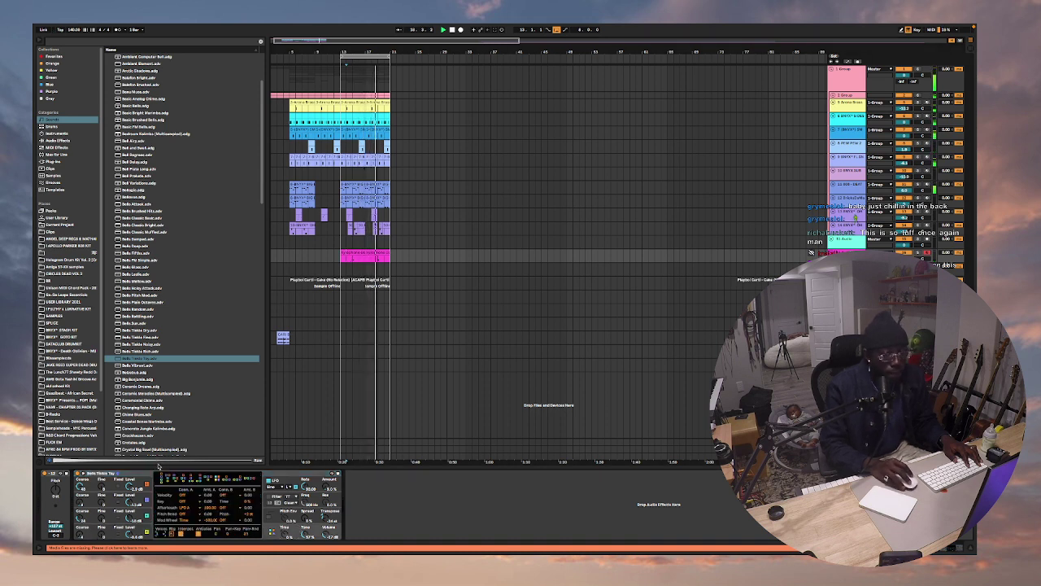
Open the duplicated mallet clip at bar 17, try recording a bell part over the loop, and undo the take.
left_click(369, 253)
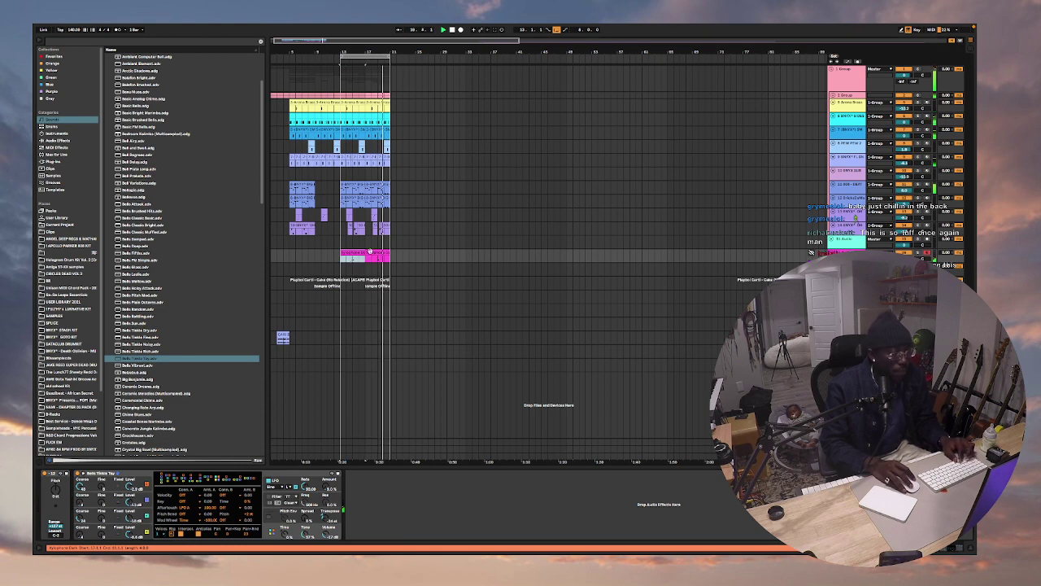
double_click(370, 253)
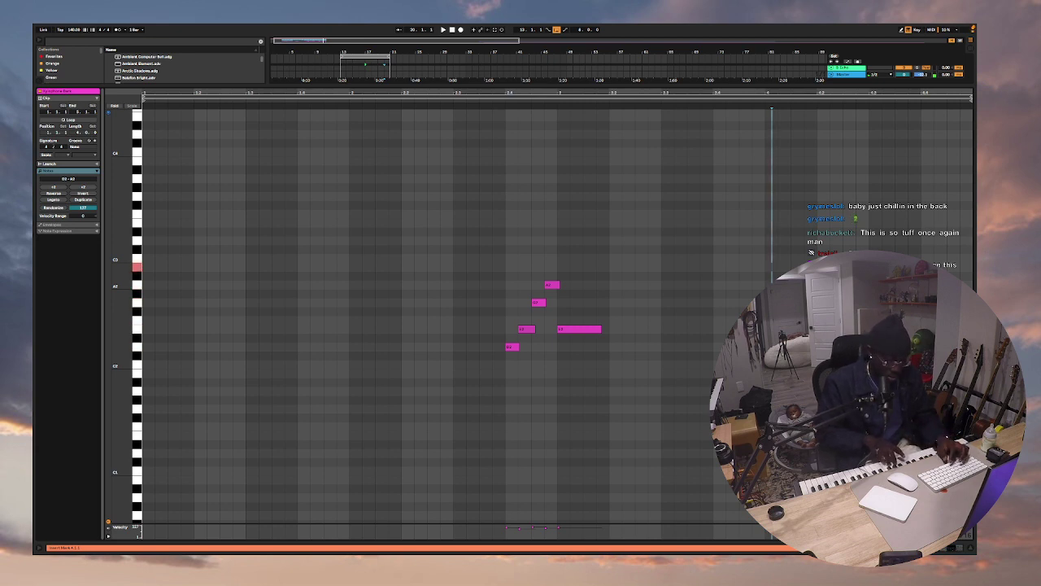
key("space")
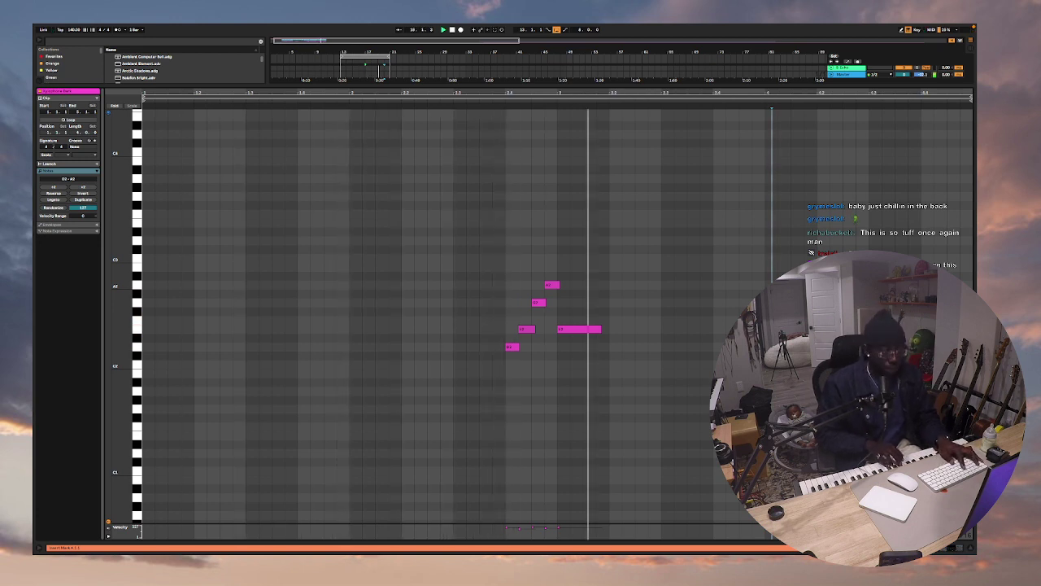
key("F9")
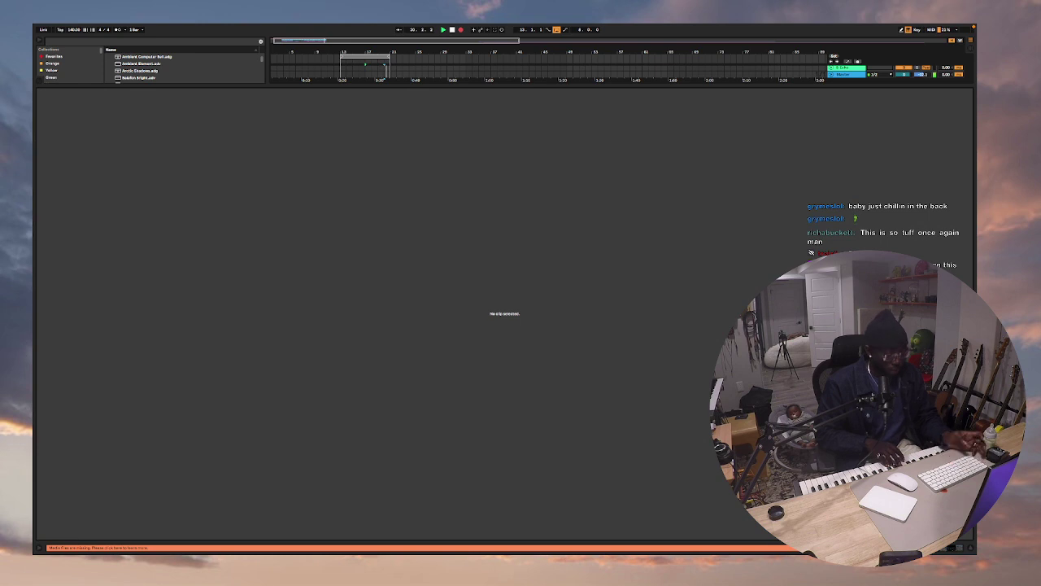
key("super+z")
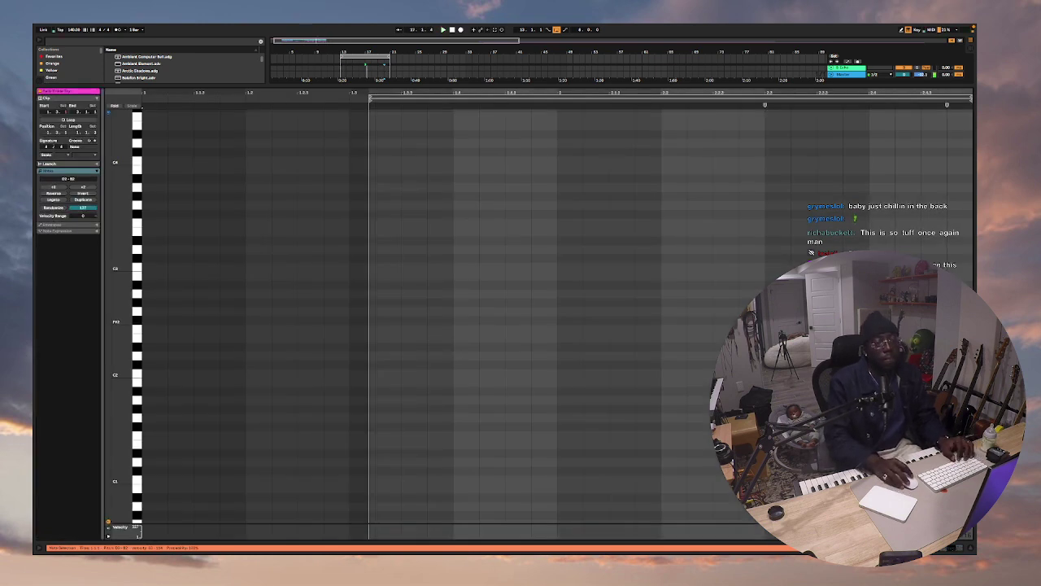
key("super+z")
Try another recording take of the bell part, undo it, and close the clip view.
key("space")
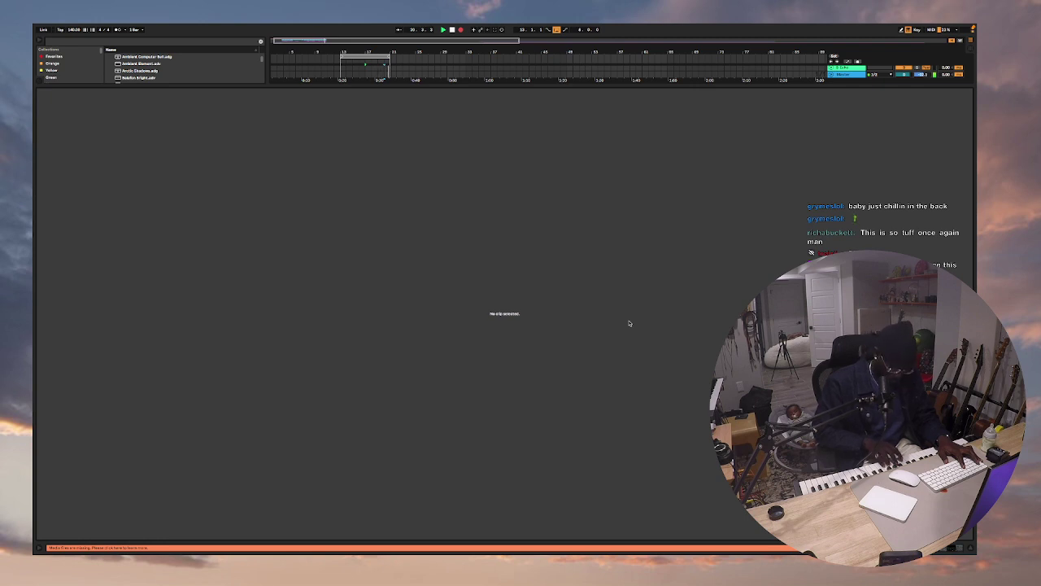
key("super+z")
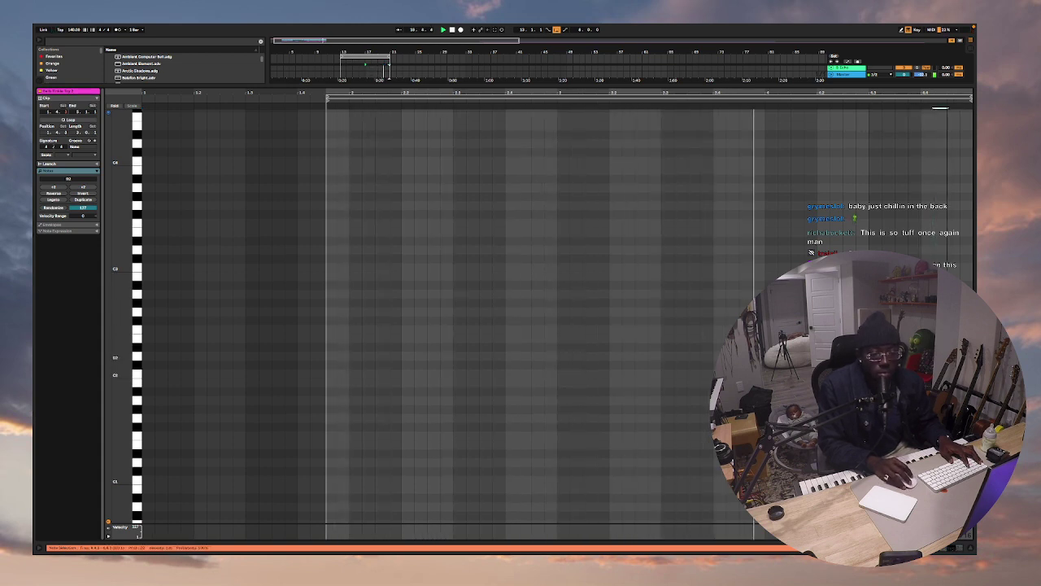
left_click(969, 550)
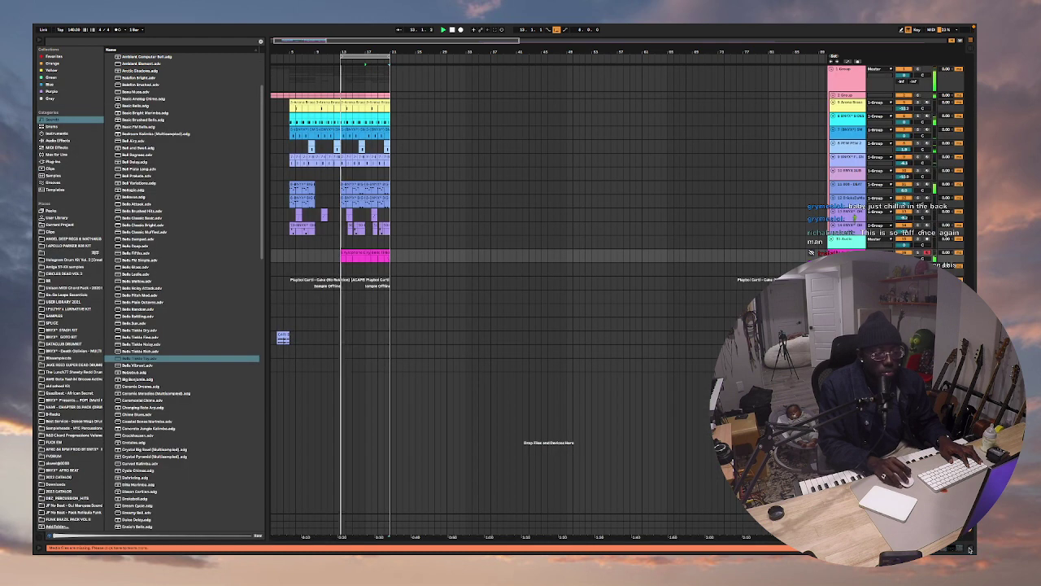
Consolidate the mallet track's clips across bars 13 to 21 into one clip.
left_click(362, 253)
left_click_drag(342, 258, 391, 263)
key("super+j")
left_click(416, 258)
scroll(416, 258, "right", 1)
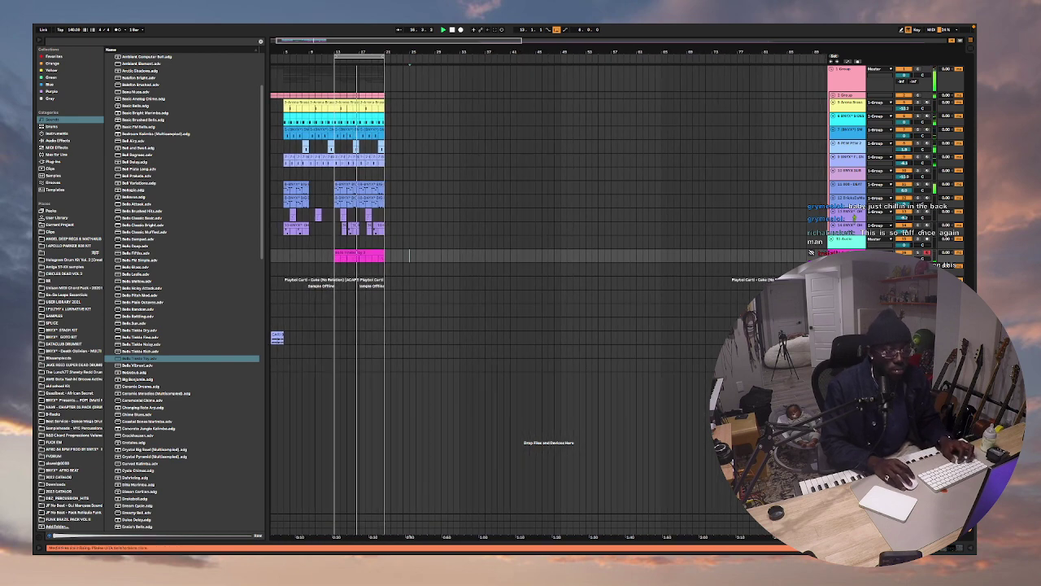
left_click(495, 269)
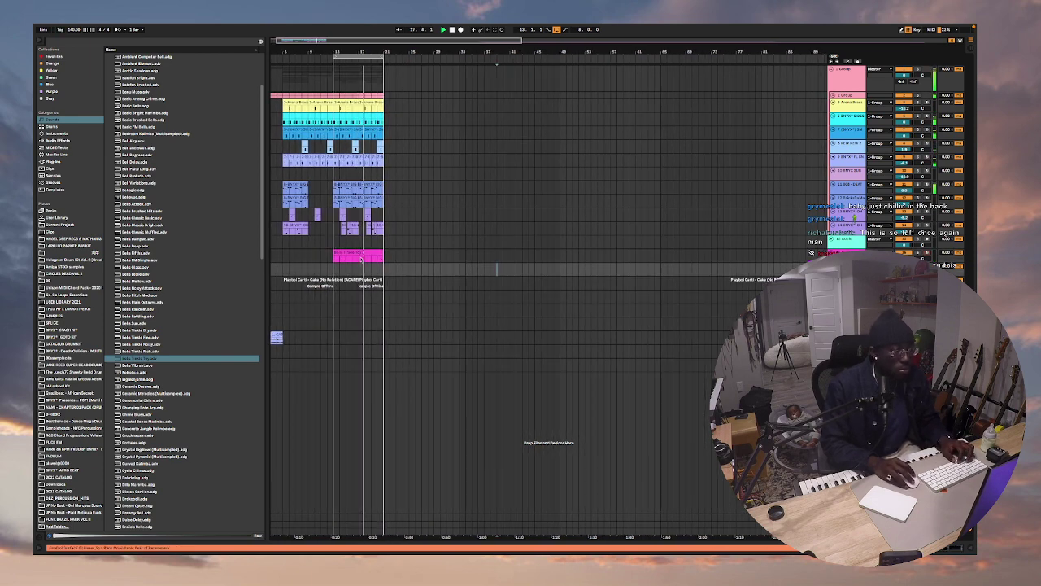
left_click(357, 259)
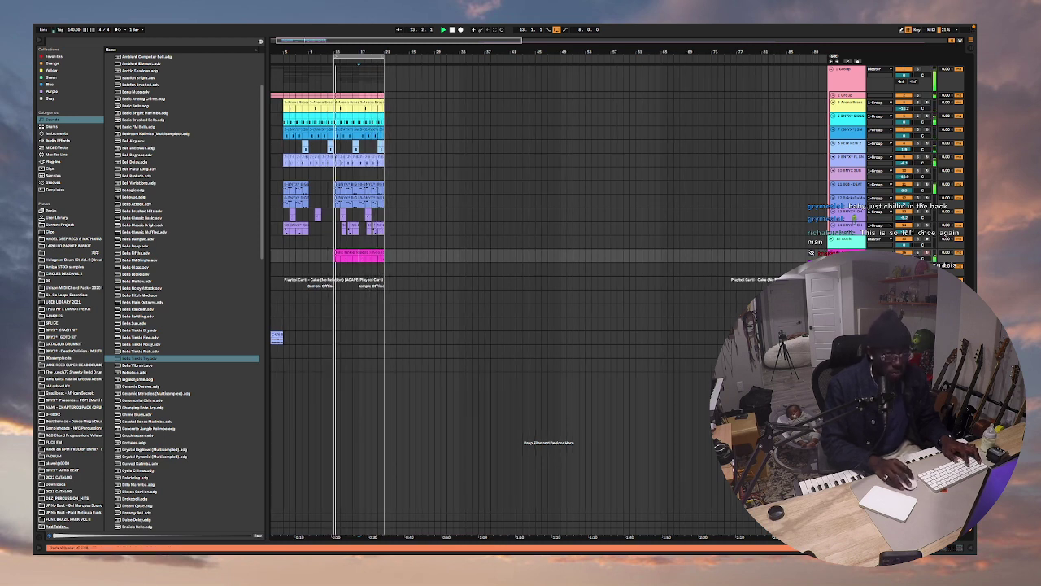
Add the Chord MIDI effect between Pitch and Bells Tinkle Toy and set its Shift 1 to -12 st.
left_click(65, 148)
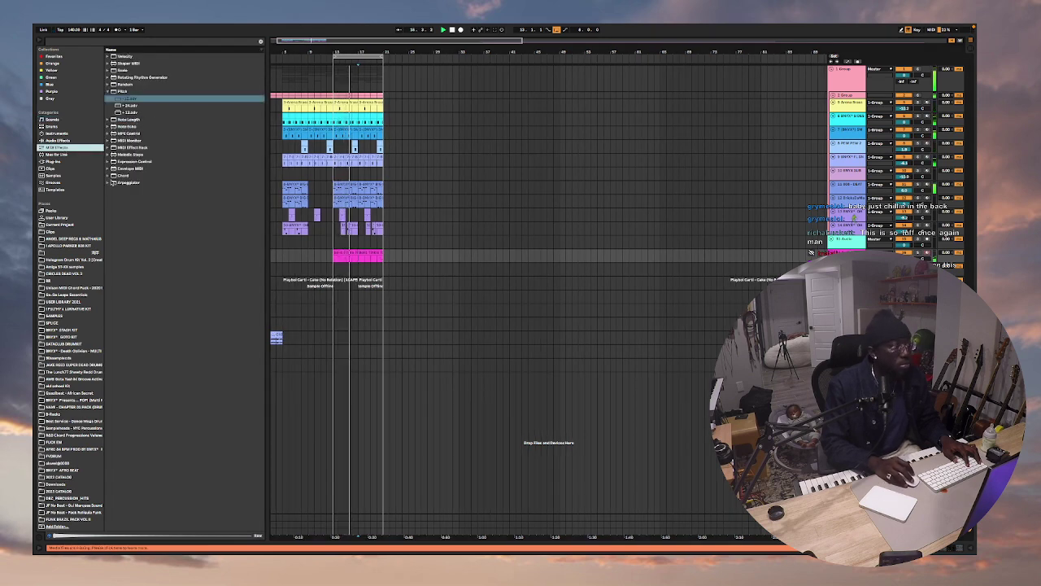
left_click(108, 176)
double_click(129, 154)
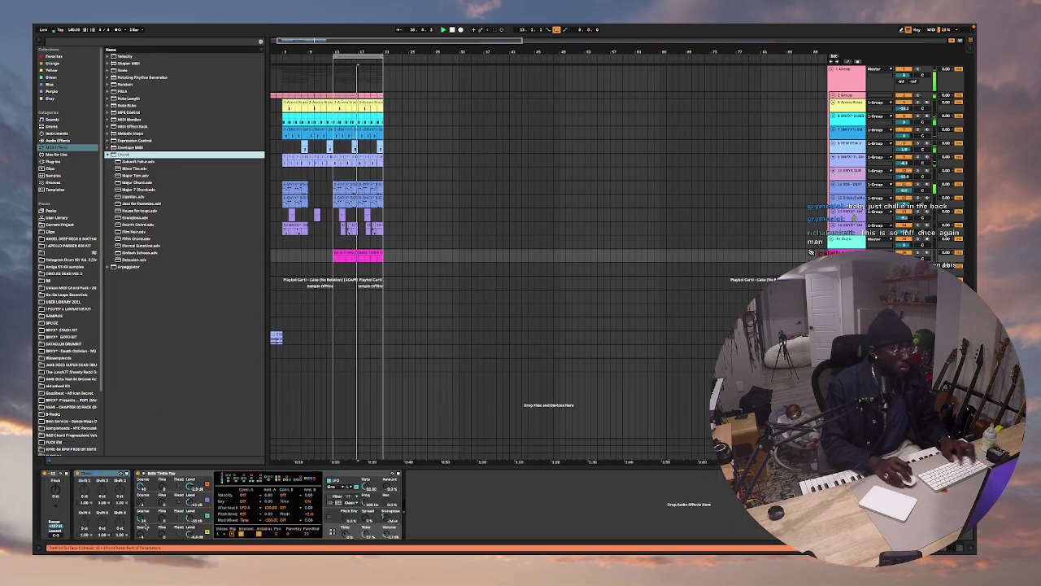
left_click(57, 491)
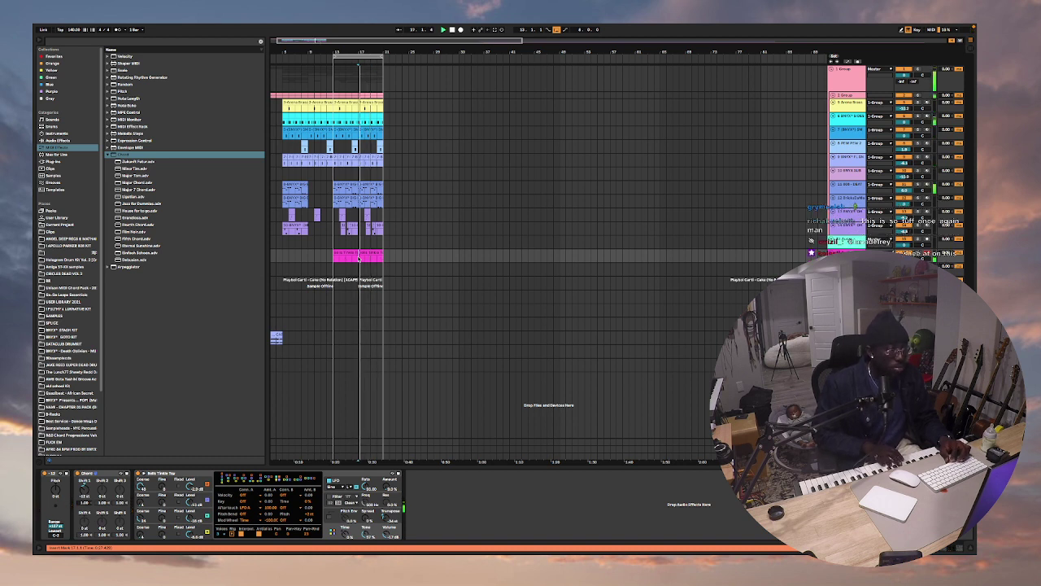
Try recording a bell part on the mallet track with the Chord effect active.
key("F9")
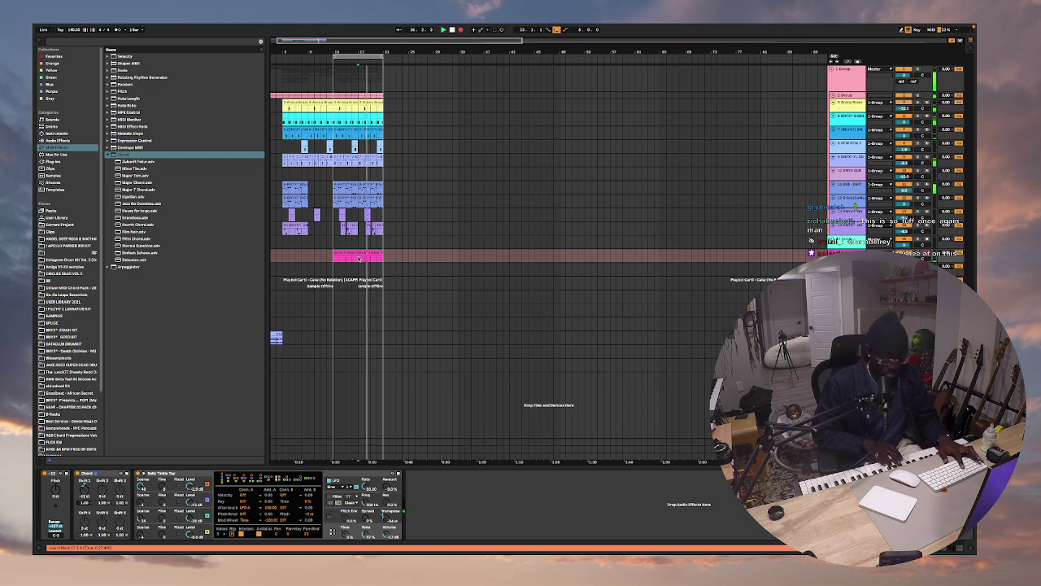
key("space")
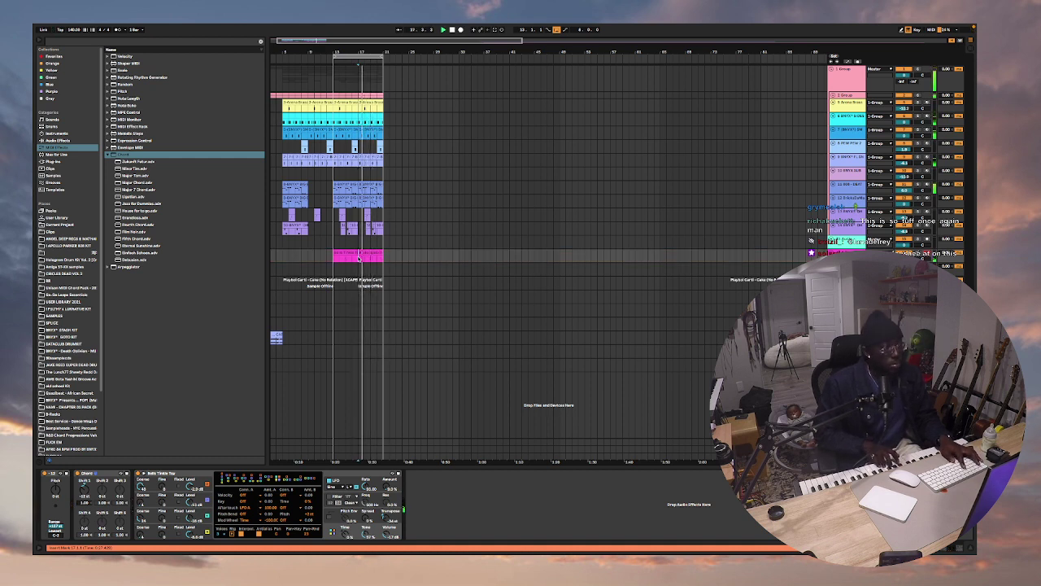
Record the bell part in several passes over bars 13 to 21 on the mallet track and consolidate it into one clip.
key("F9")
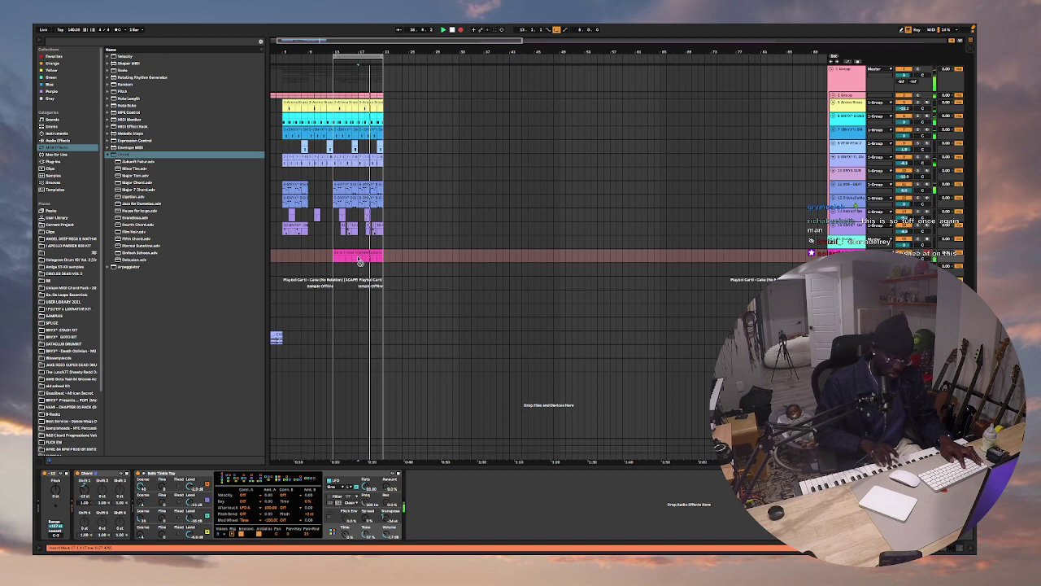
key("space")
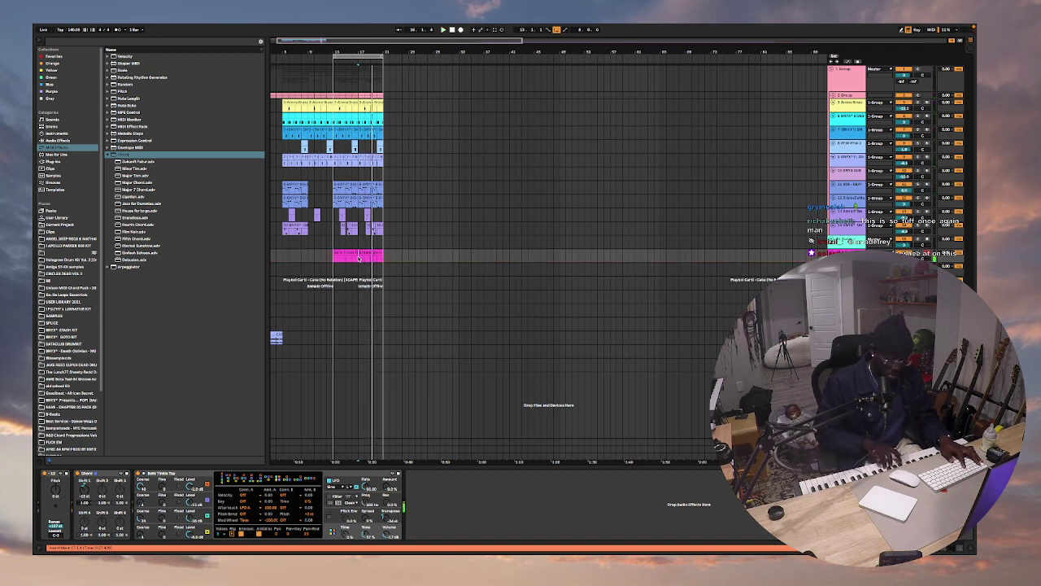
key("F9")
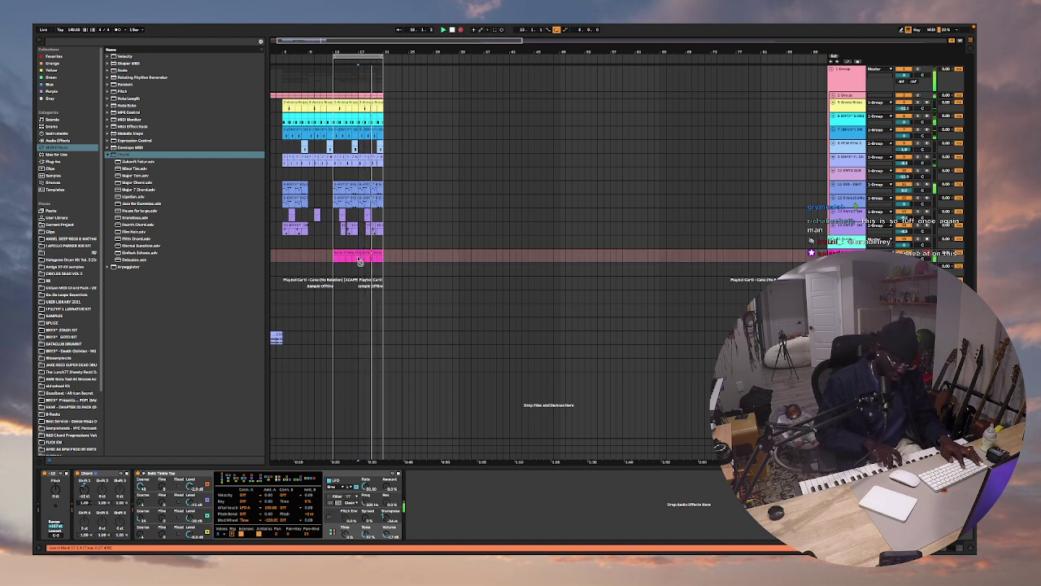
key("space")
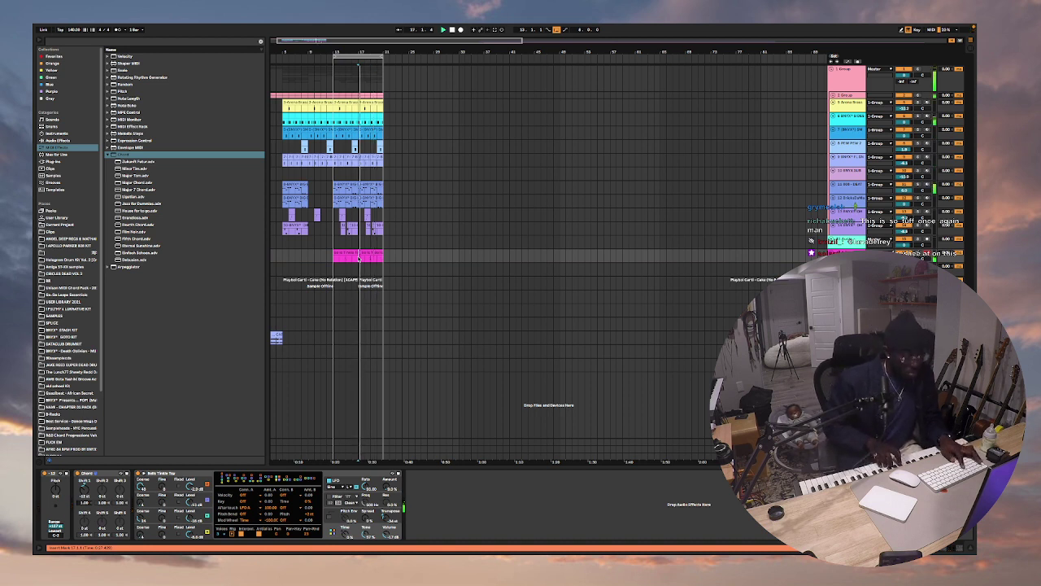
key("F9")
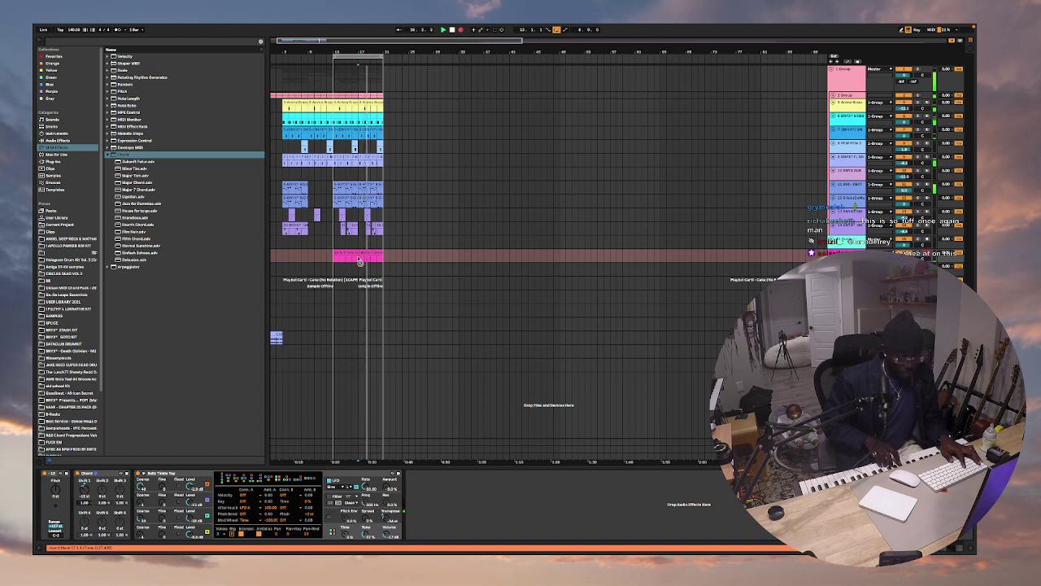
key("F9")
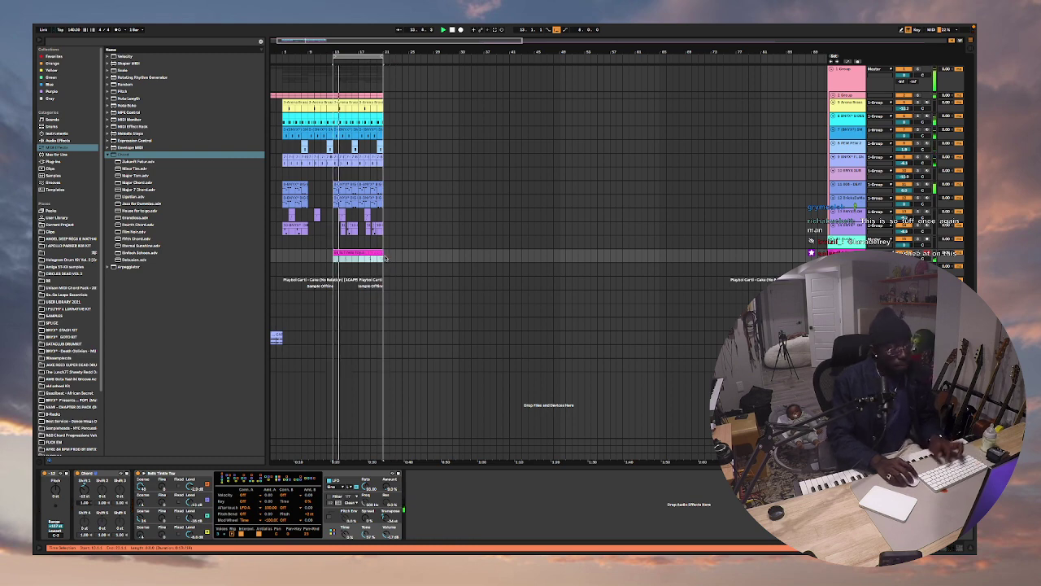
key("super+j")
Unfold the second group, mute its upper Analog track and select the lower Analog track.
scroll(537, 182, "left", 1)
left_click(832, 96)
left_click_drag(904, 100, 905, 105)
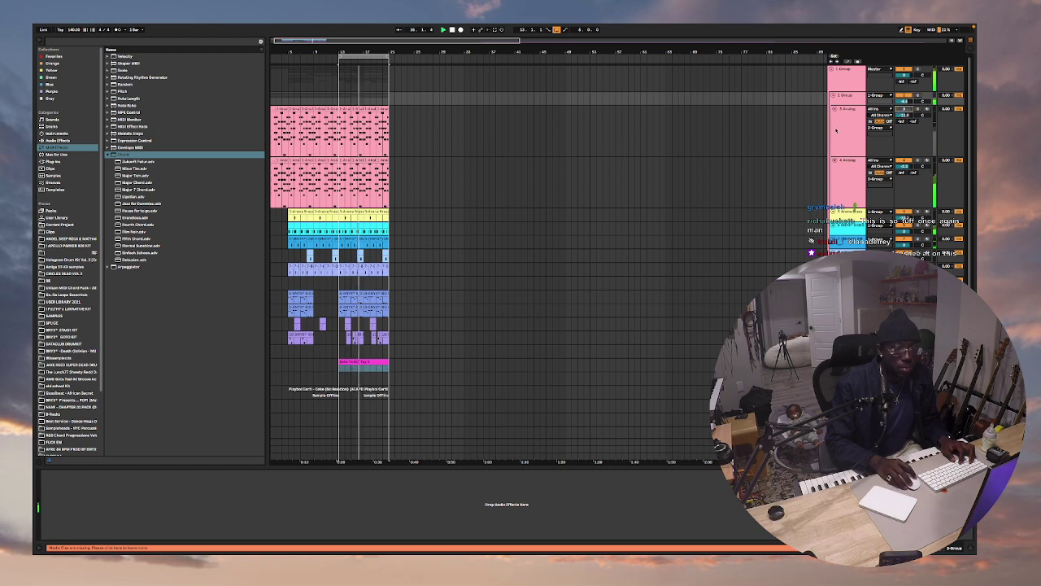
left_click(904, 109)
left_click(899, 166)
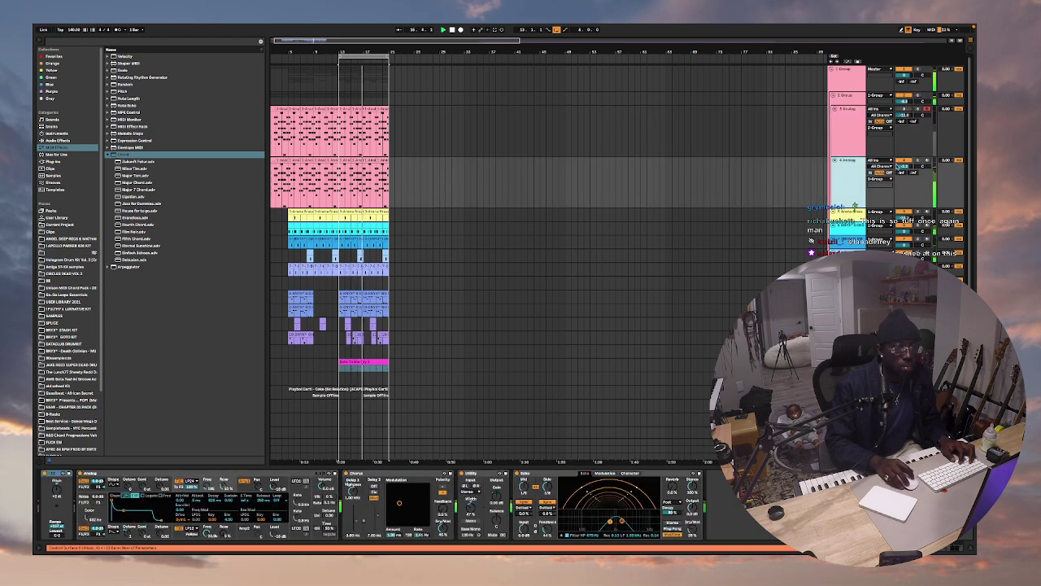
Duplicate the time of the looped section from bars 13 to 21 so it repeats up to bar 29.
left_click(357, 59)
right_click(356, 59)
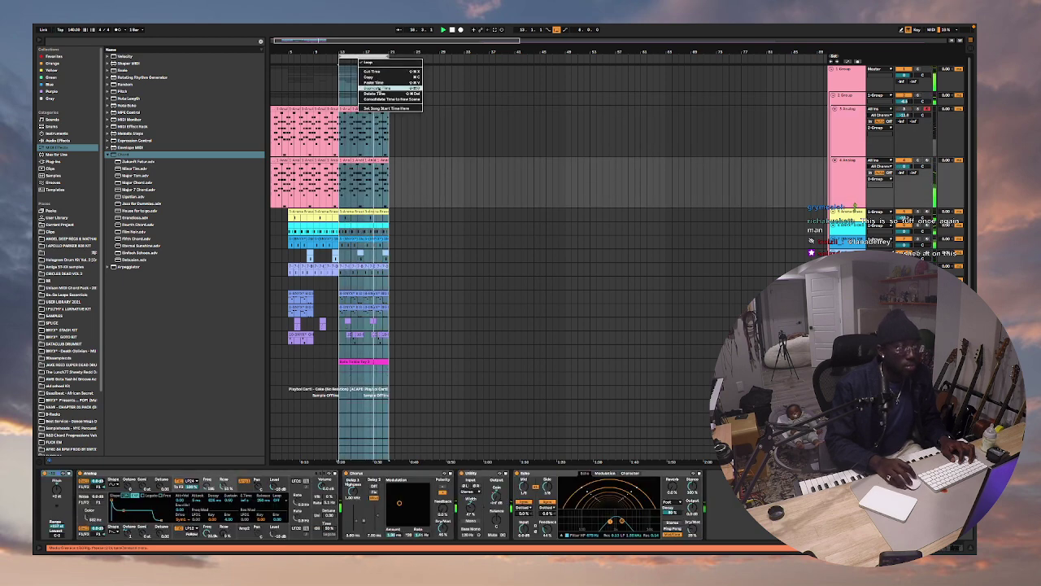
left_click(390, 88)
left_click(489, 183)
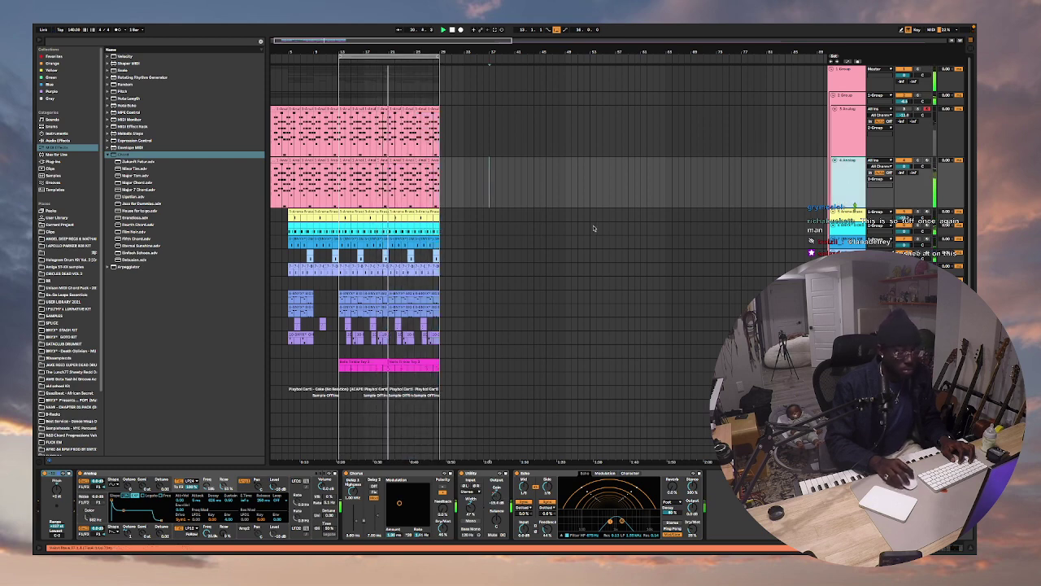
Set the voice count of the Bells Tinkle Toy instrument to the lowest available option.
scroll(595, 232, "down", 3)
left_click(847, 305)
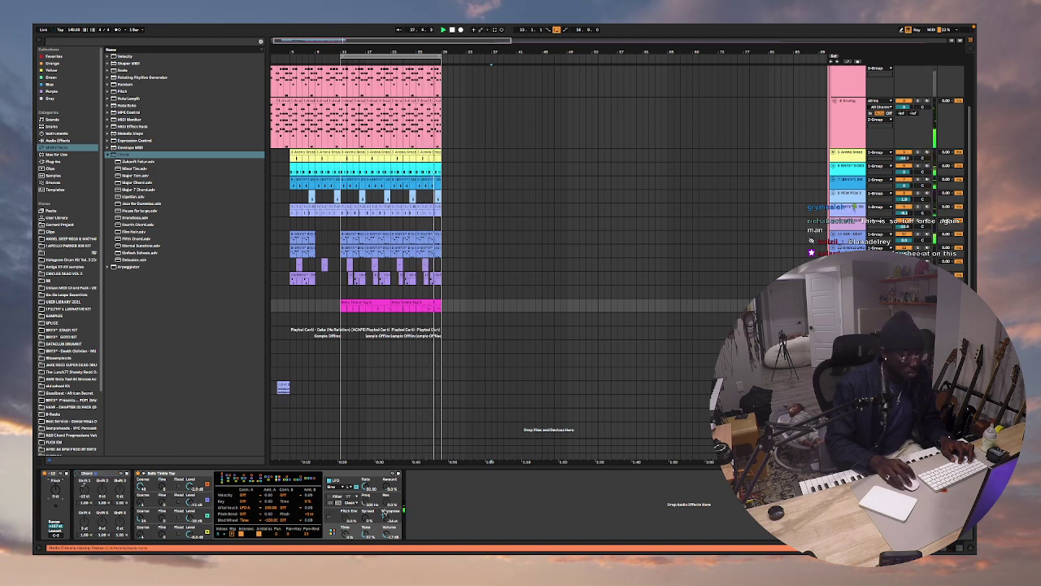
left_click(367, 512)
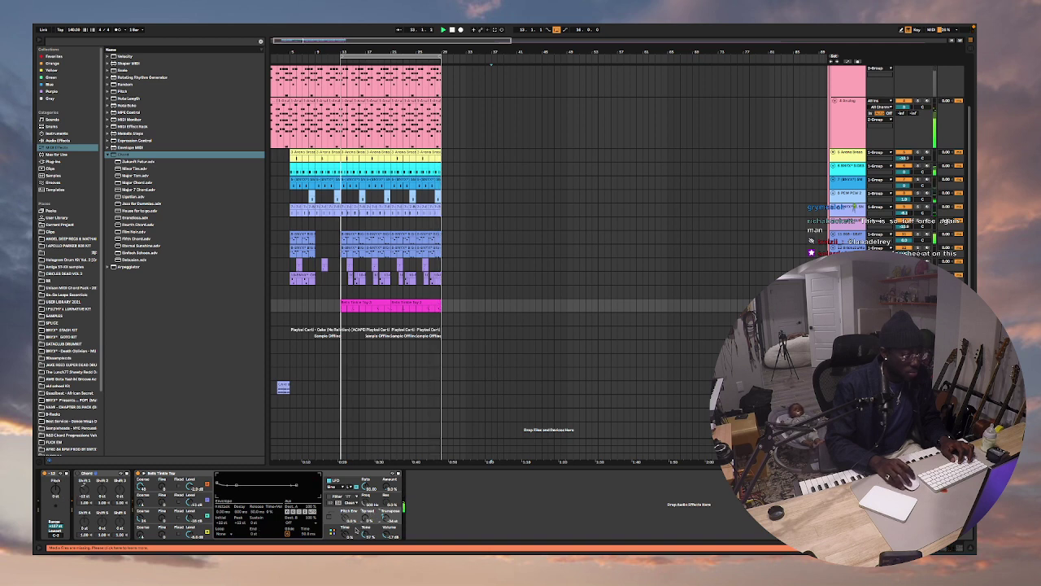
left_click(355, 530)
left_click(219, 462)
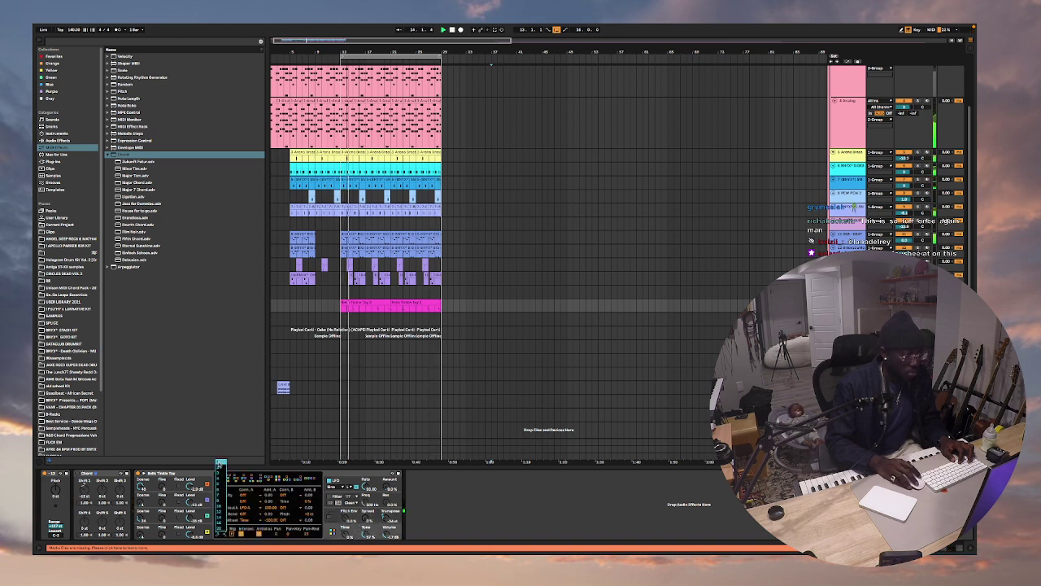
left_click(219, 463)
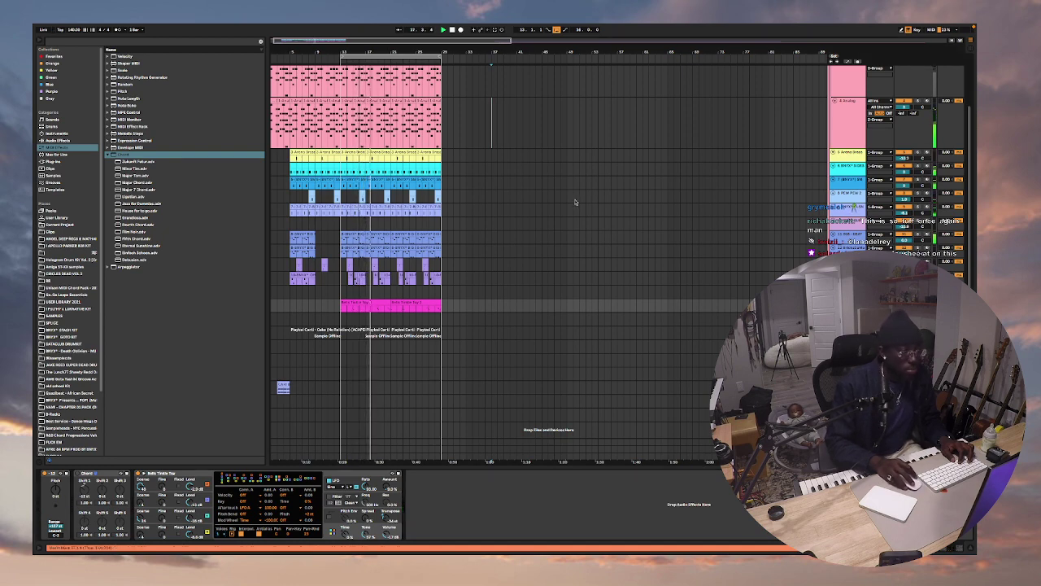
Shorten the PEW PEW 2 sampler's amplitude envelope decay and bring its sustain down to -inf dB.
left_click(850, 193)
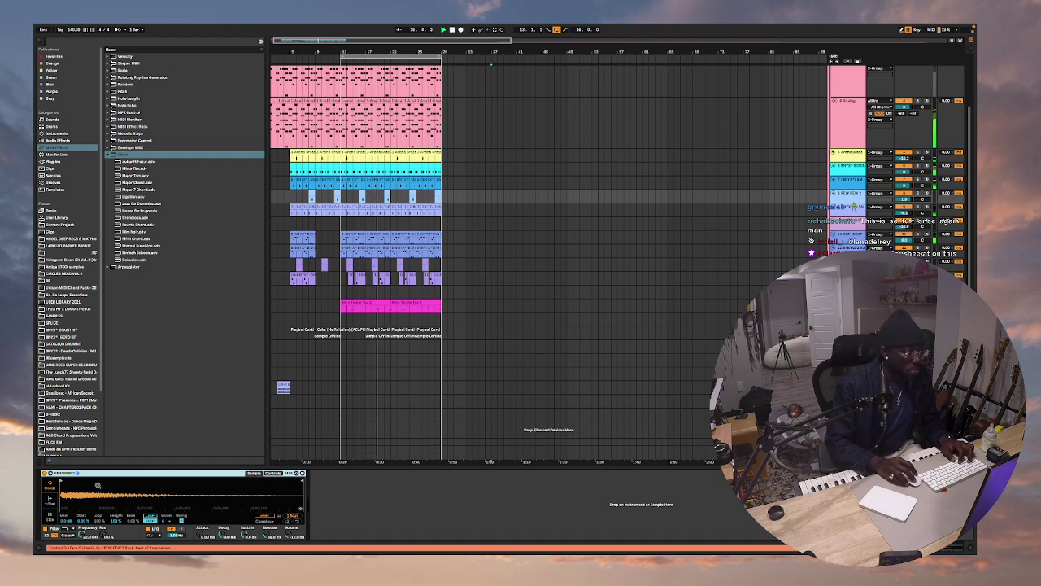
left_click_drag(77, 490, 77, 521)
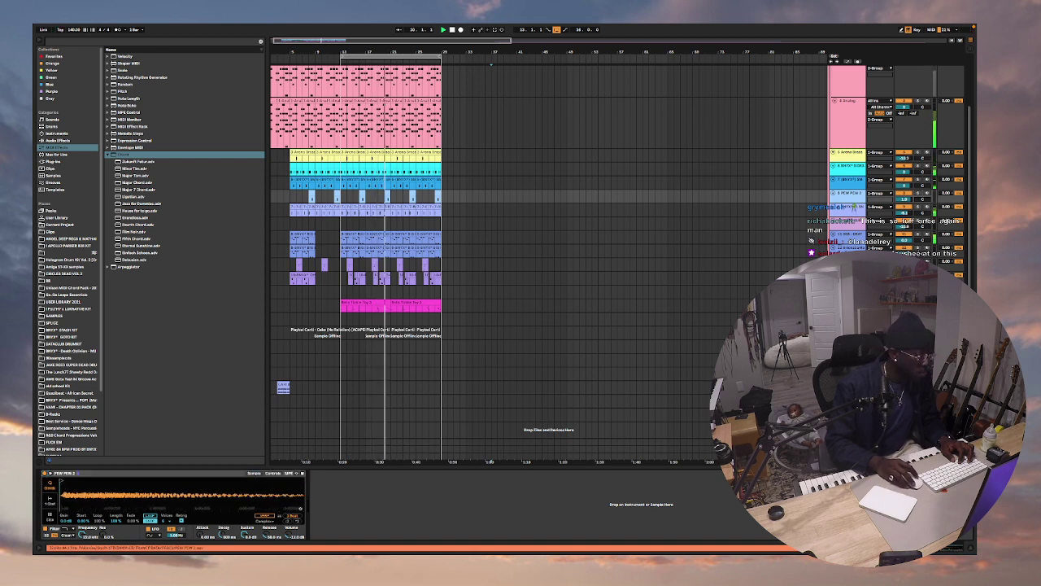
left_click(273, 473)
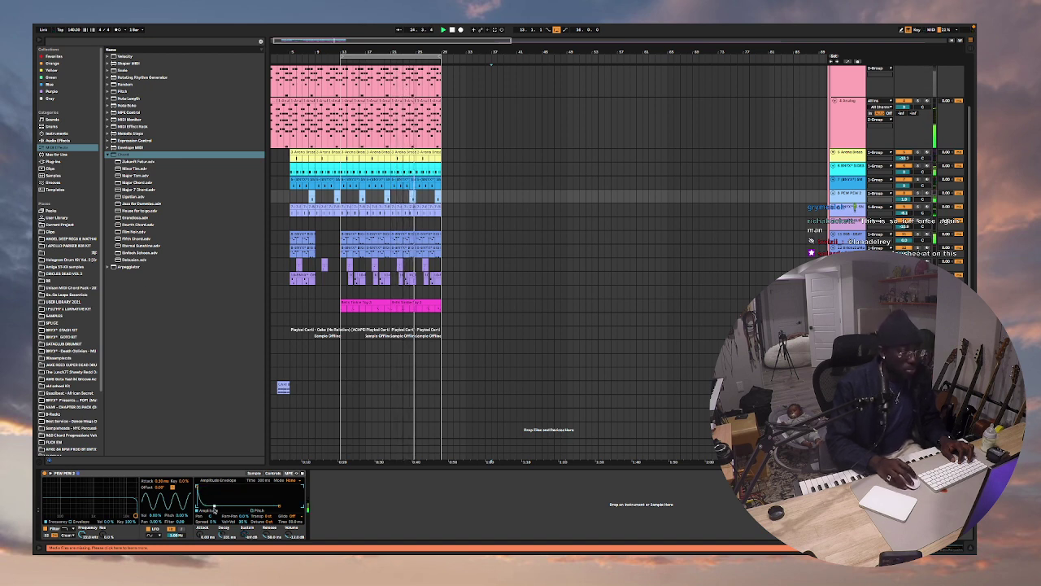
Reactivate the upper Analog track and play the arrangement from the beginning.
scroll(449, 300, "up", 3)
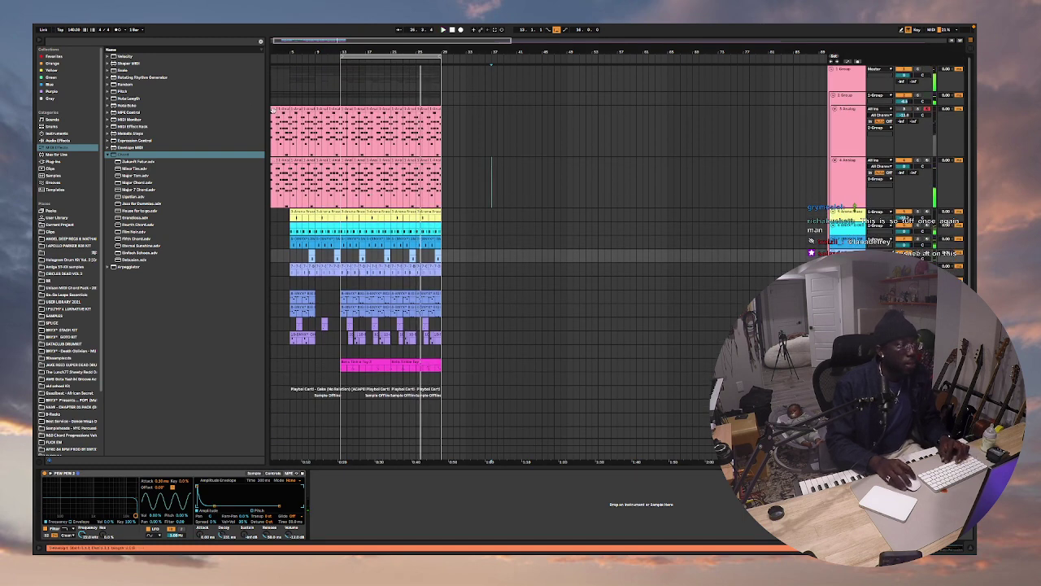
left_click(275, 110)
key("space")
key("space")
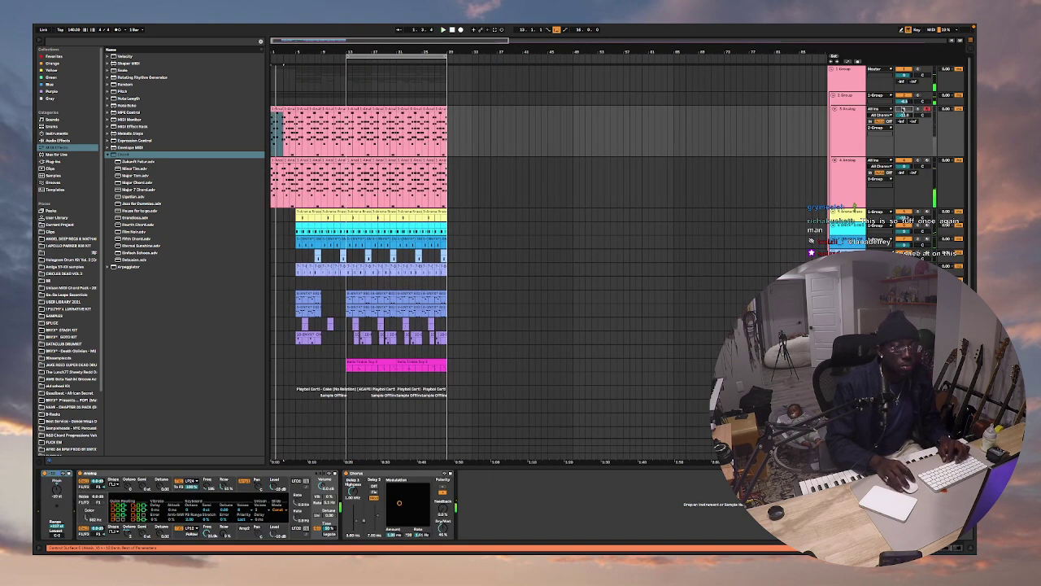
left_click_drag(295, 109, 307, 389)
key("space")
scroll(348, 216, "down", 2)
left_click(389, 298)
key("space")
left_click(296, 223)
scroll(298, 239, "up", 2)
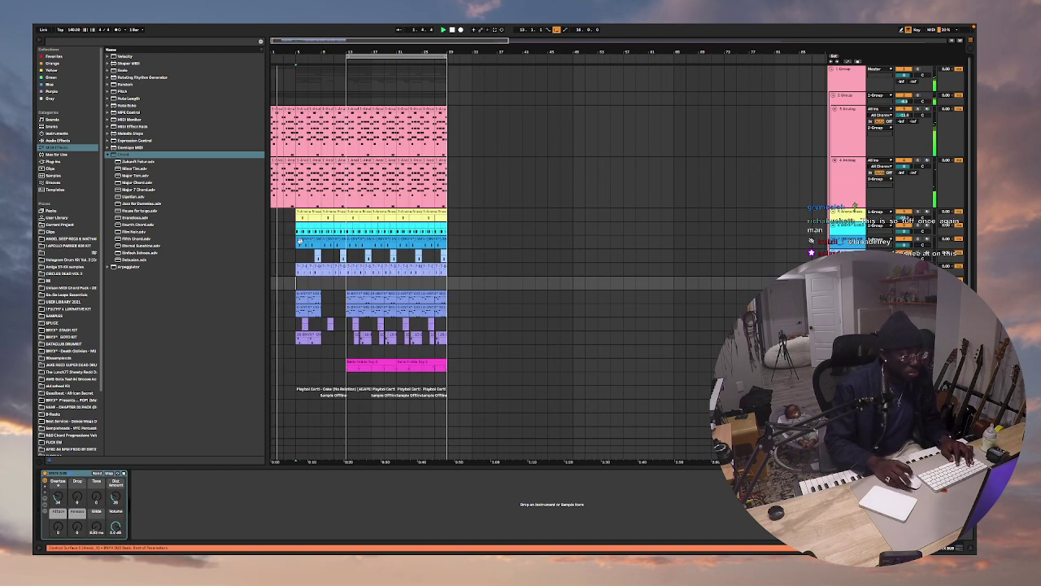
Turn off warping on the producer tag audio clip at bar 3 and close its clip view.
scroll(296, 326, "down", 2)
scroll(292, 341, "up", 3)
left_click_drag(295, 325, 293, 387)
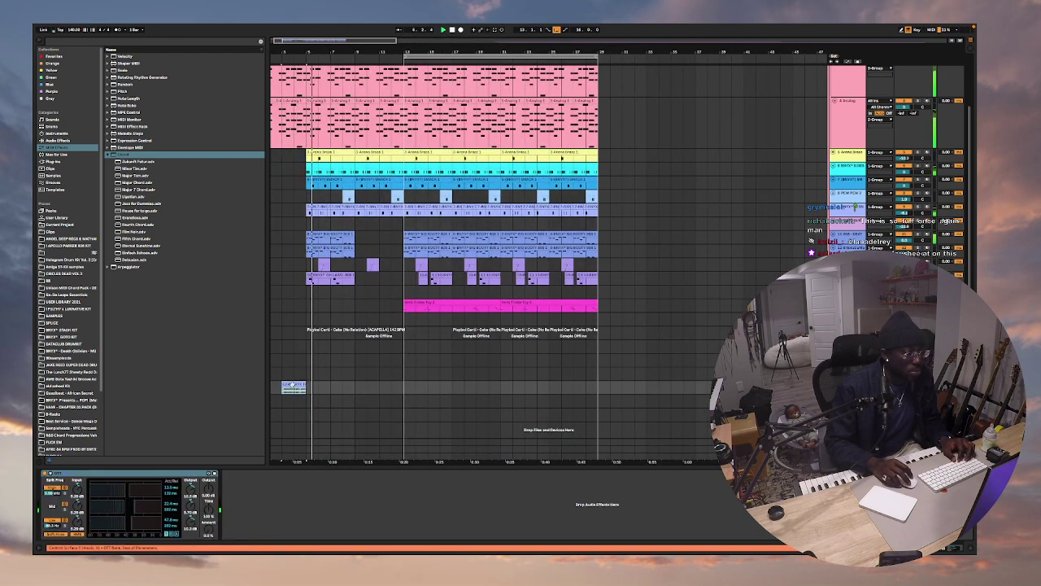
double_click(286, 384)
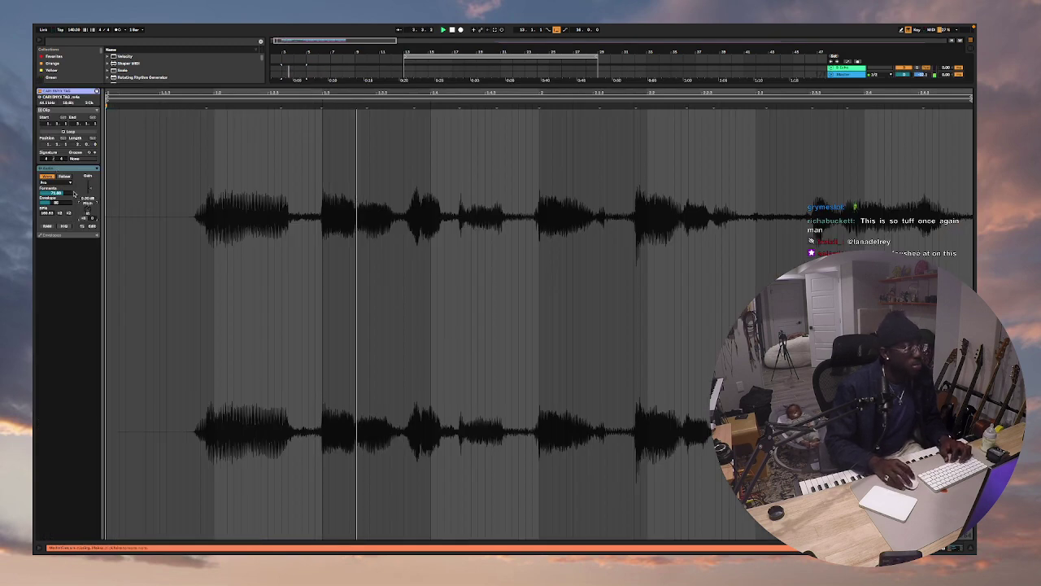
left_click(46, 176)
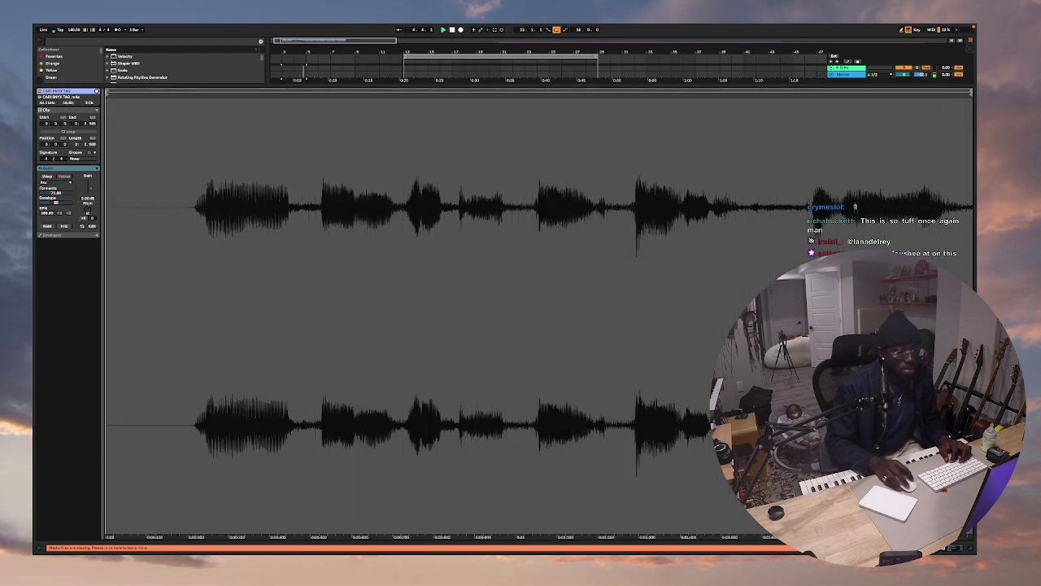
left_click(971, 548)
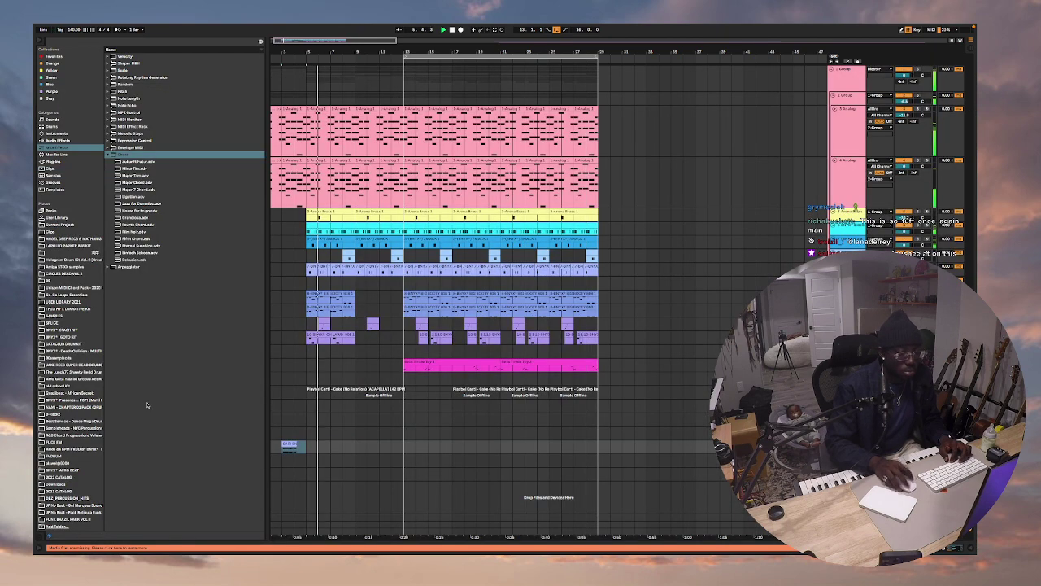
Delete the producer tag clip at bar 3 and all the offline Playboi Carti acapella clips.
left_click_drag(304, 443, 297, 444)
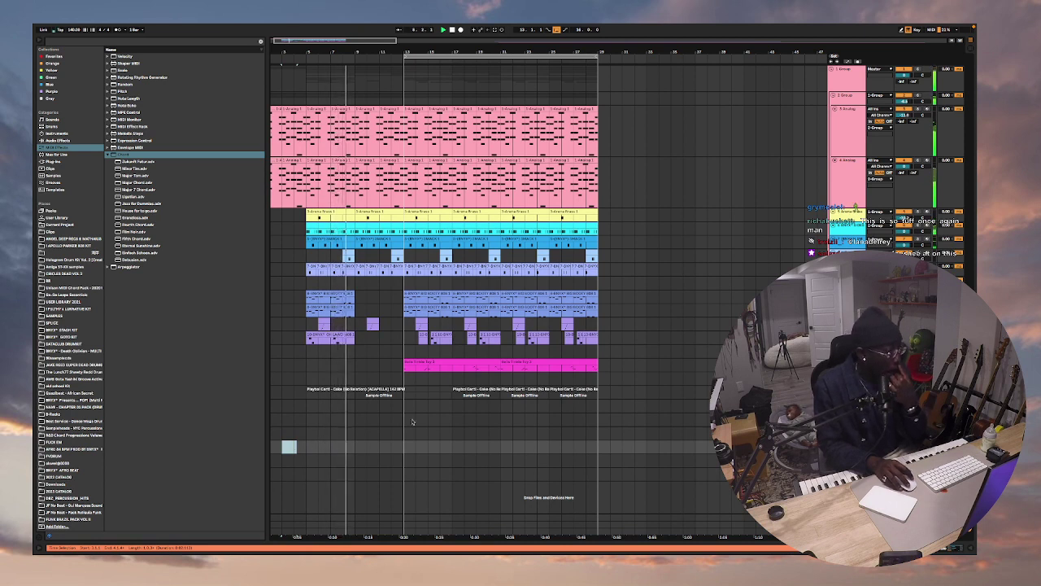
left_click_drag(292, 393, 837, 406)
key("Delete")
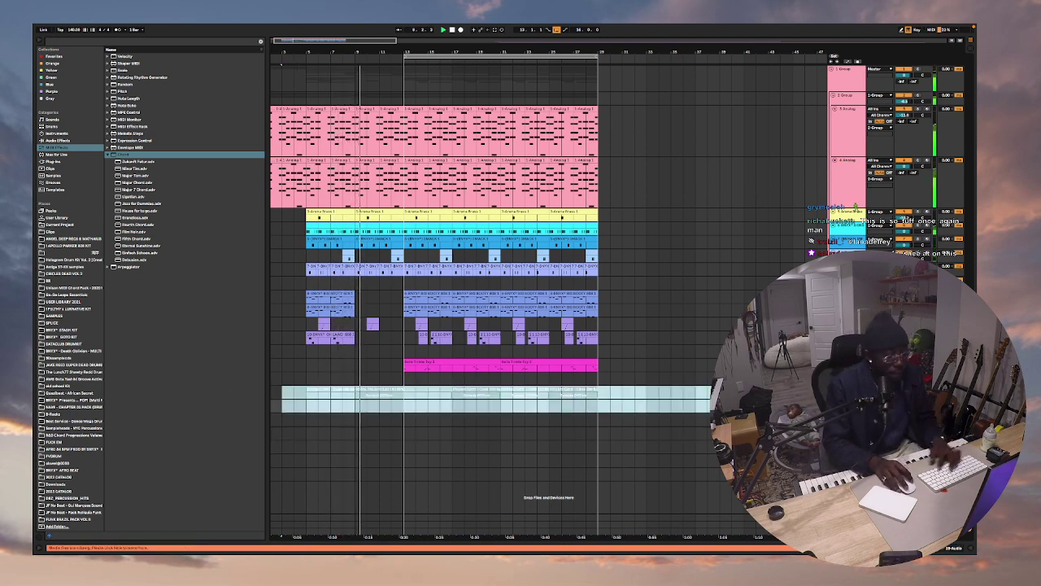
Duplicate all clips from bars 13 to 29 across every track so the copy starts at bar 29.
left_click(354, 354)
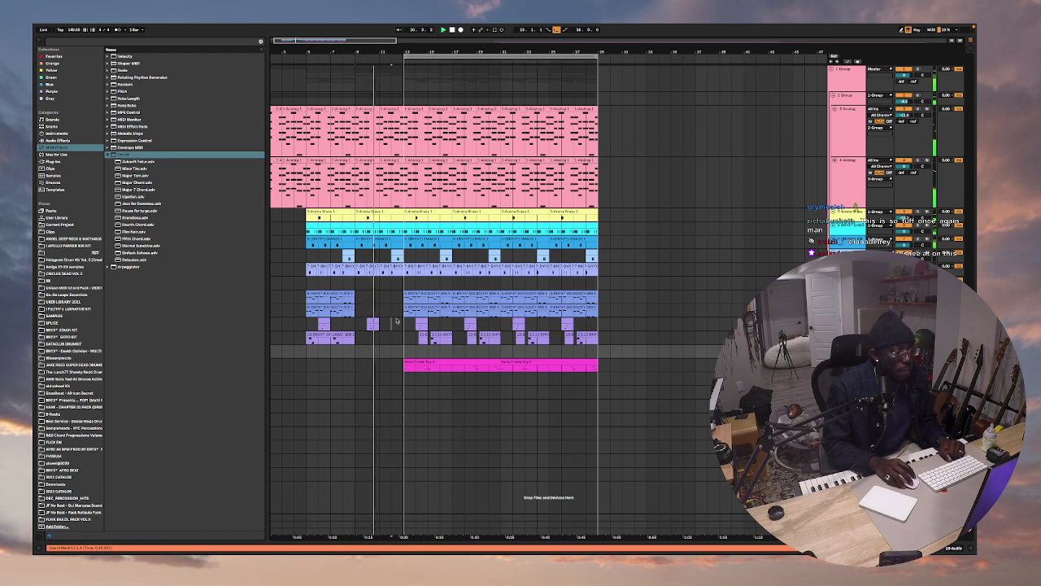
left_click(488, 368)
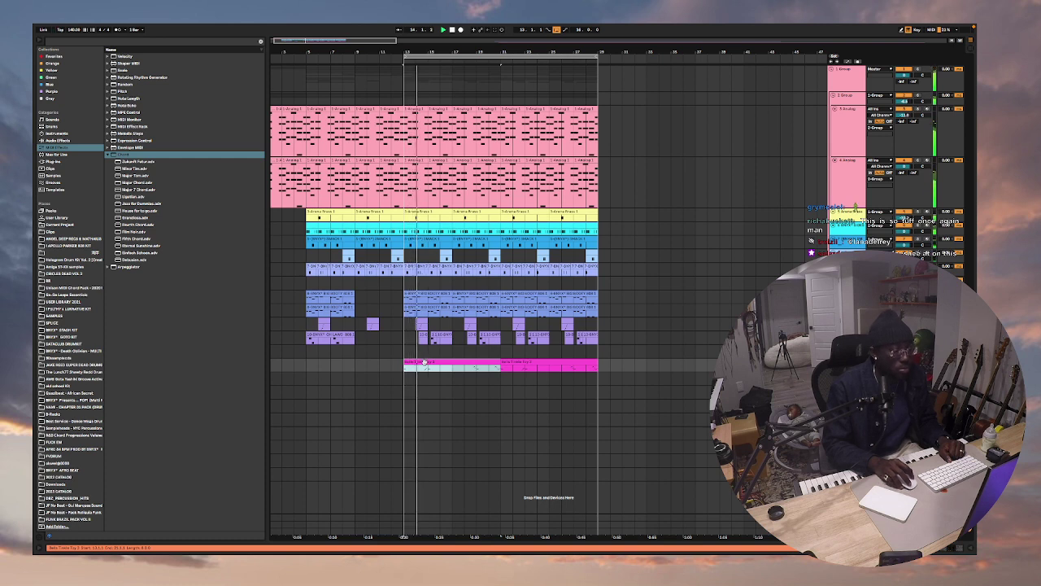
left_click_drag(404, 69, 596, 366)
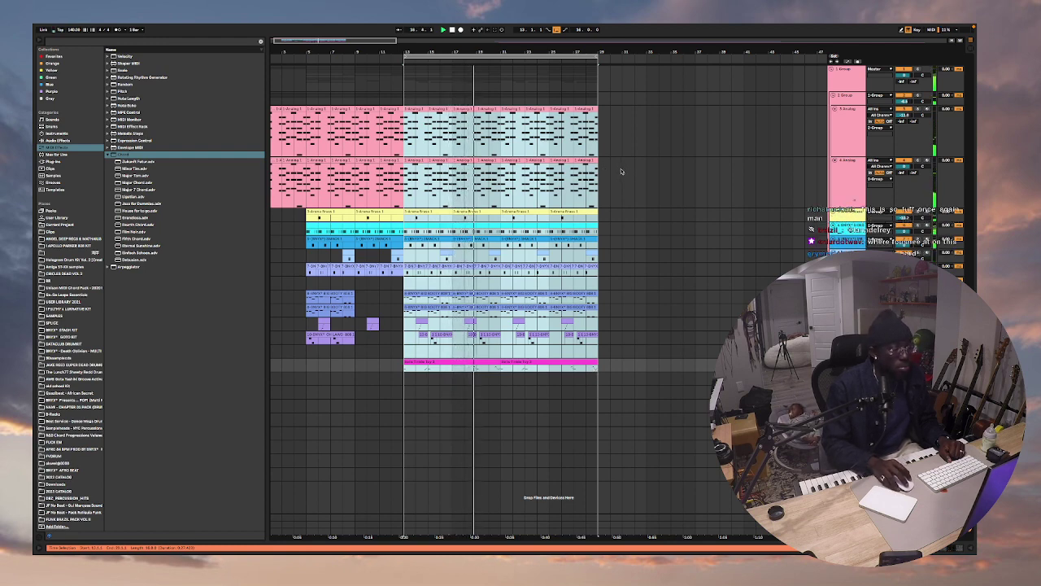
key("Up")
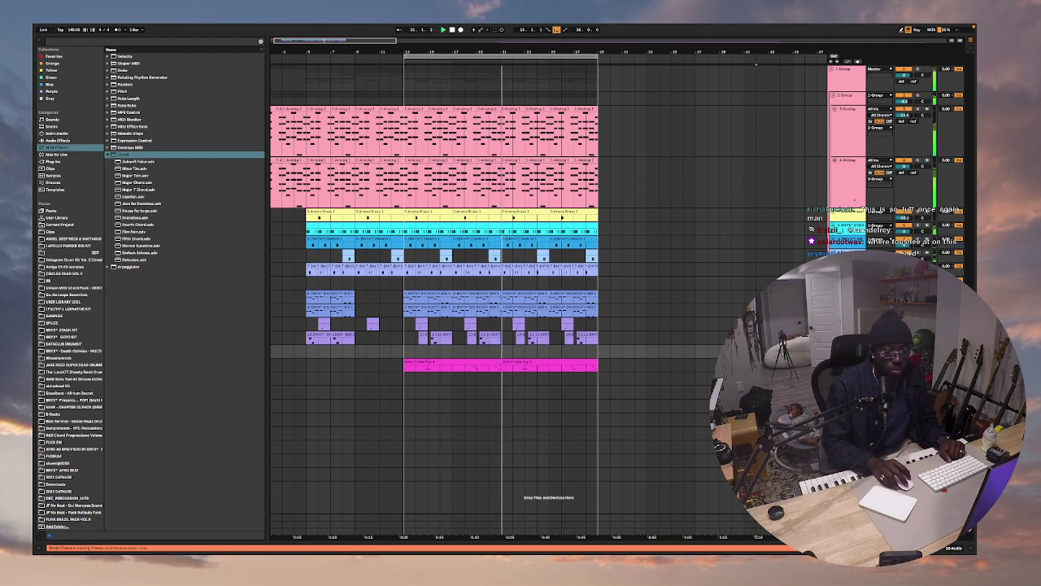
key("Down")
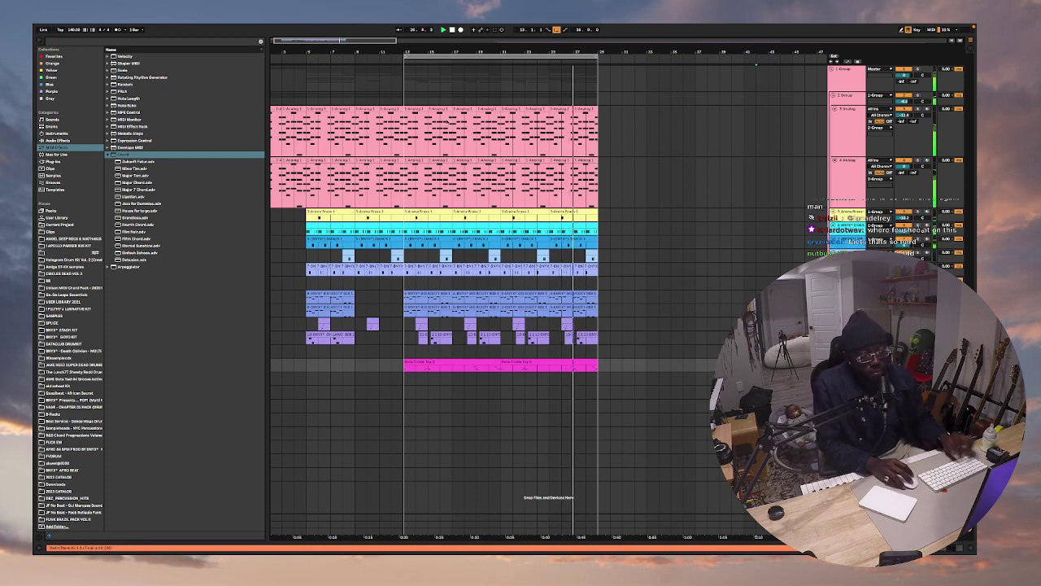
left_click_drag(404, 110, 597, 366)
key("ctrl+d")
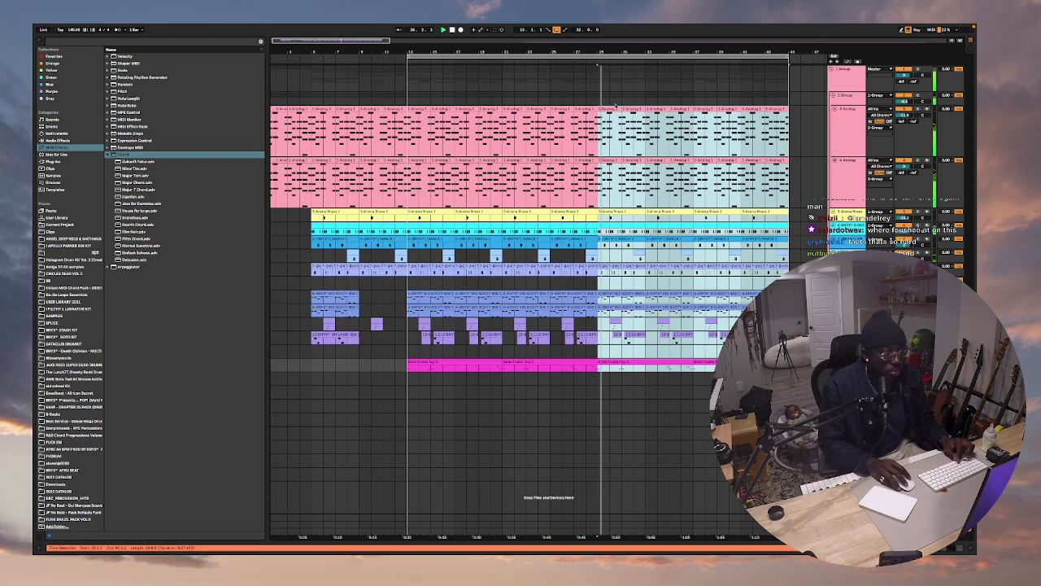
Delete the upper Analog track's clips from bars 29 to 45.
left_click(614, 108)
left_click(767, 110, "shift")
key("Delete")
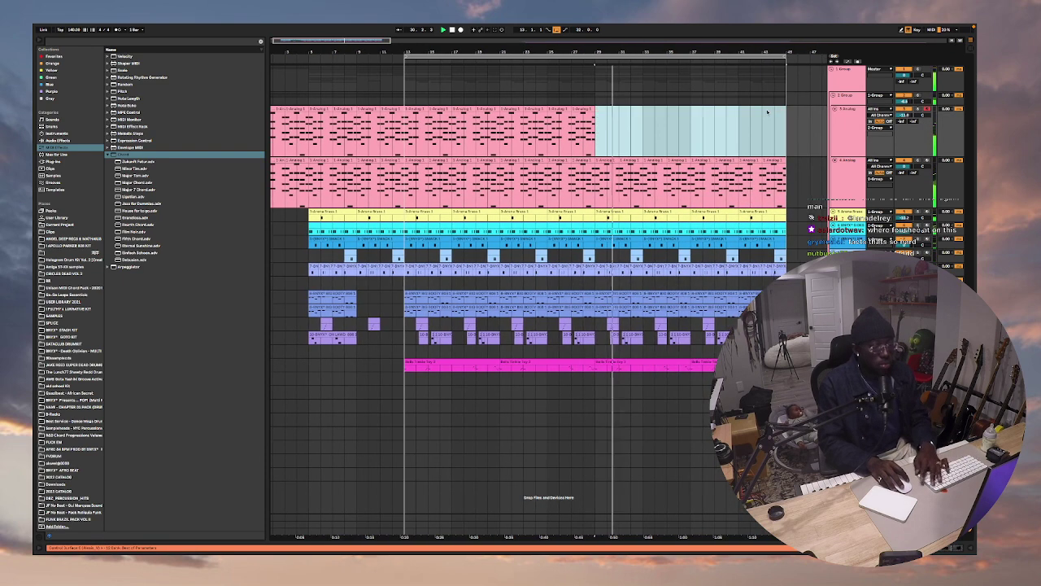
Duplicate the looped time from bars 13 to 45 across all tracks.
left_click(606, 175)
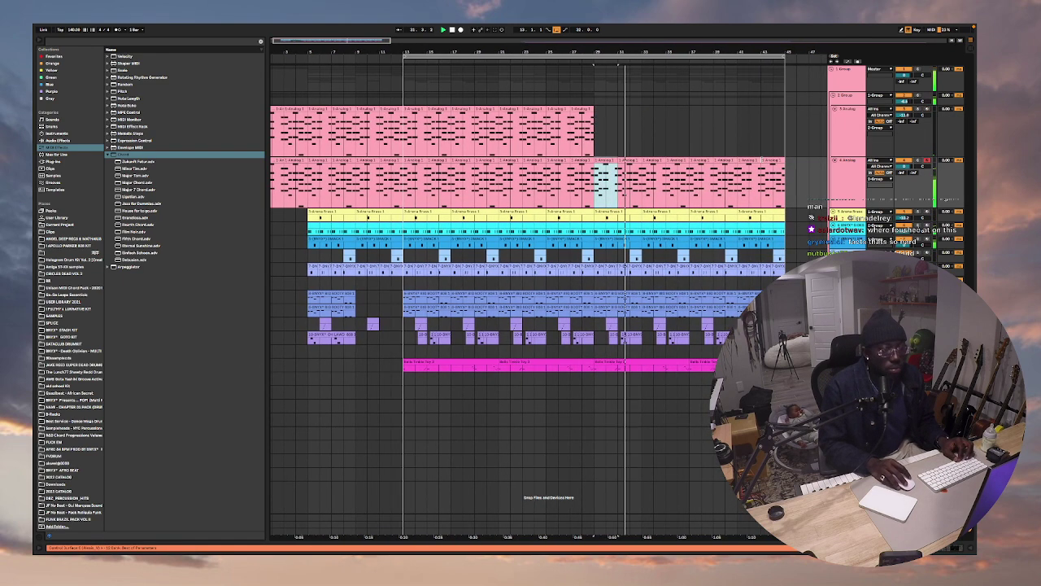
left_click(769, 174, "shift")
scroll(769, 175, "right", 1)
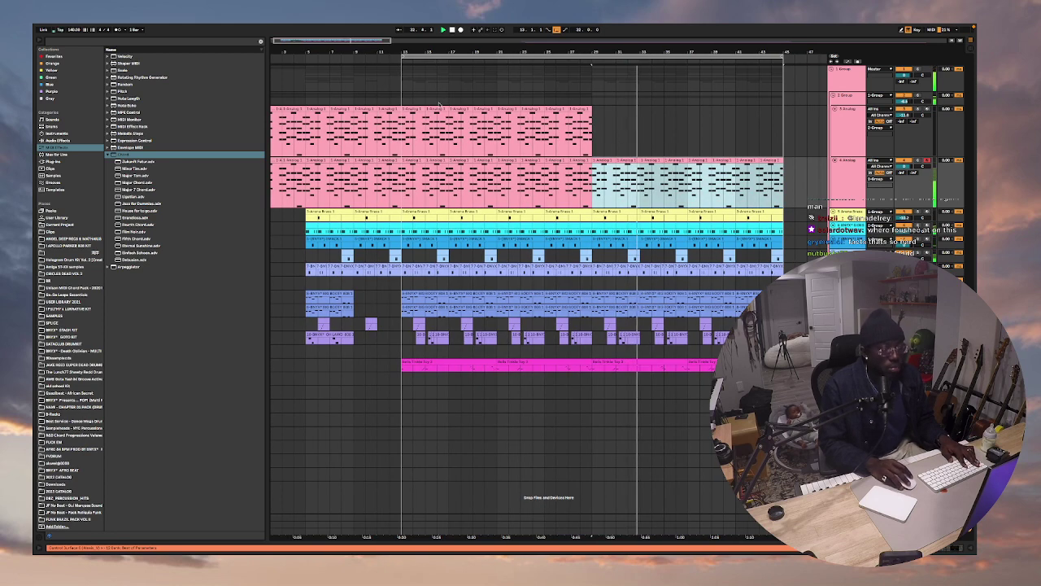
left_click_drag(383, 55, 383, 39)
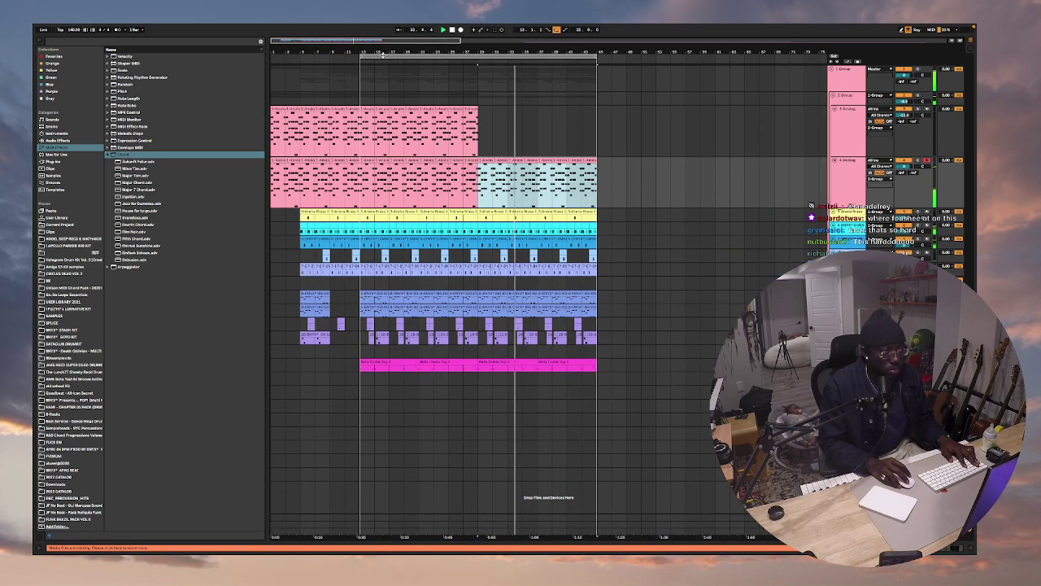
left_click(382, 56)
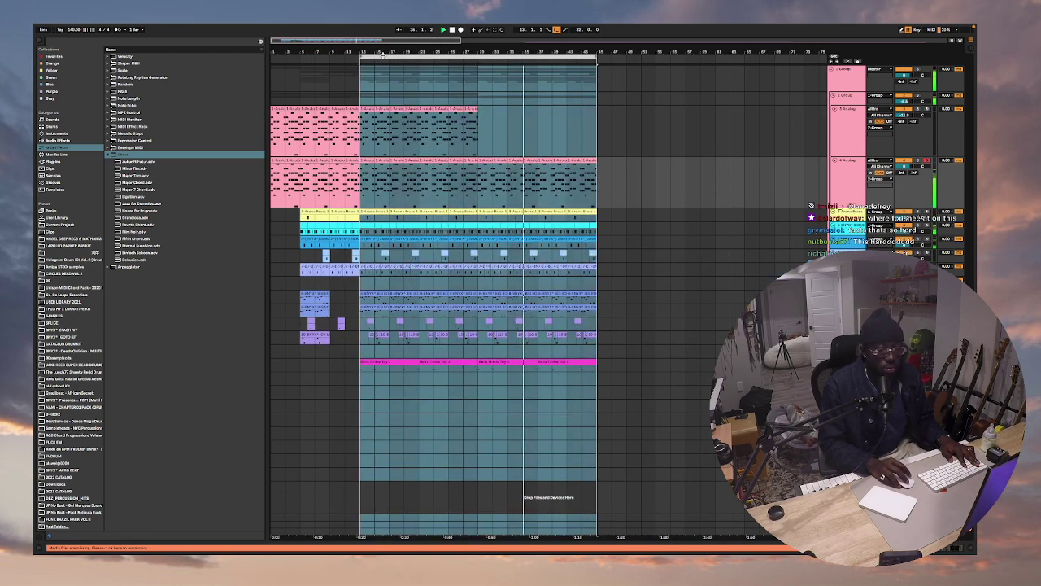
right_click(382, 55)
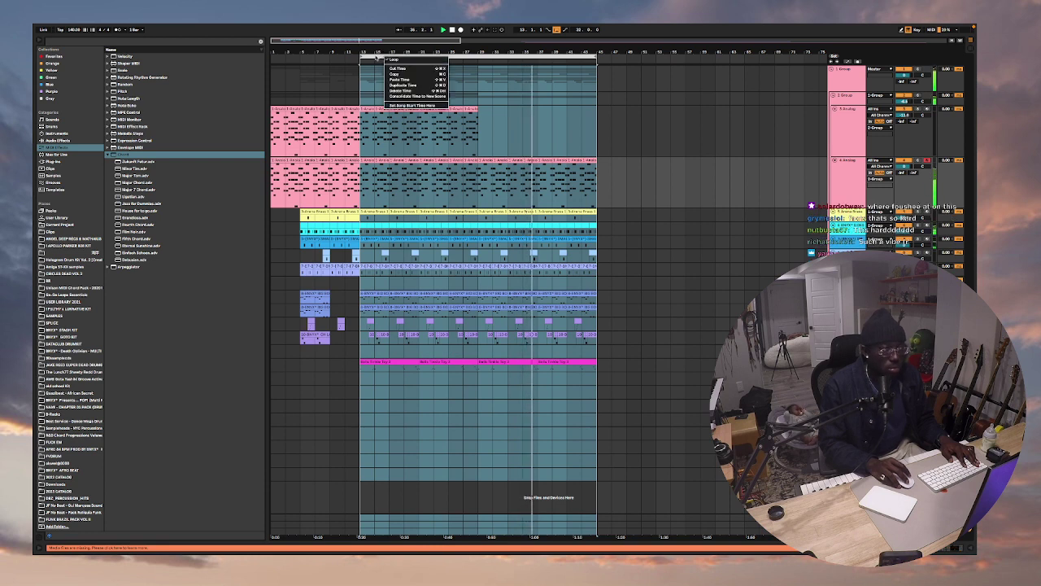
left_click(376, 58)
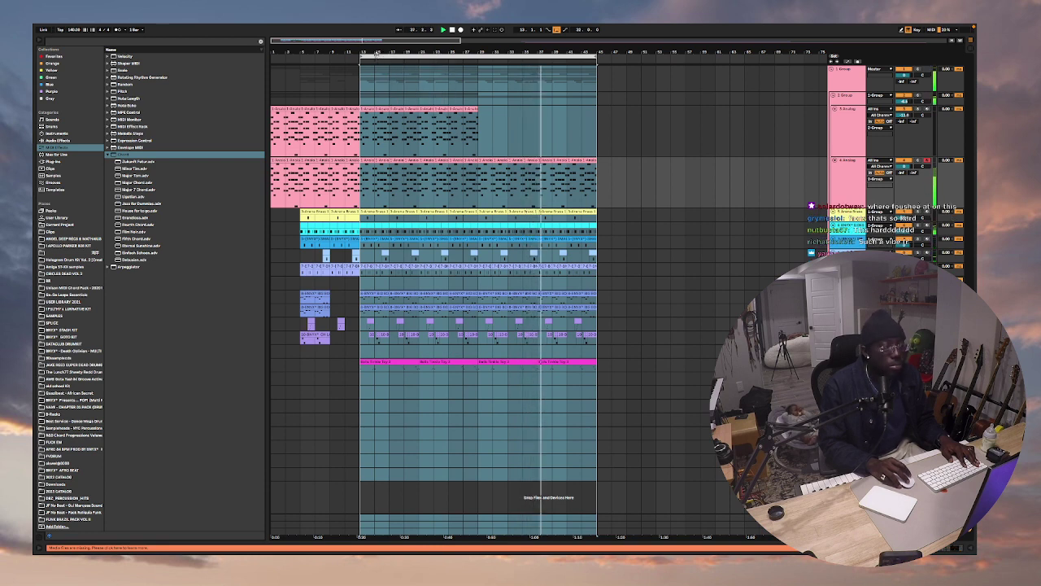
right_click(376, 55)
left_click(412, 87)
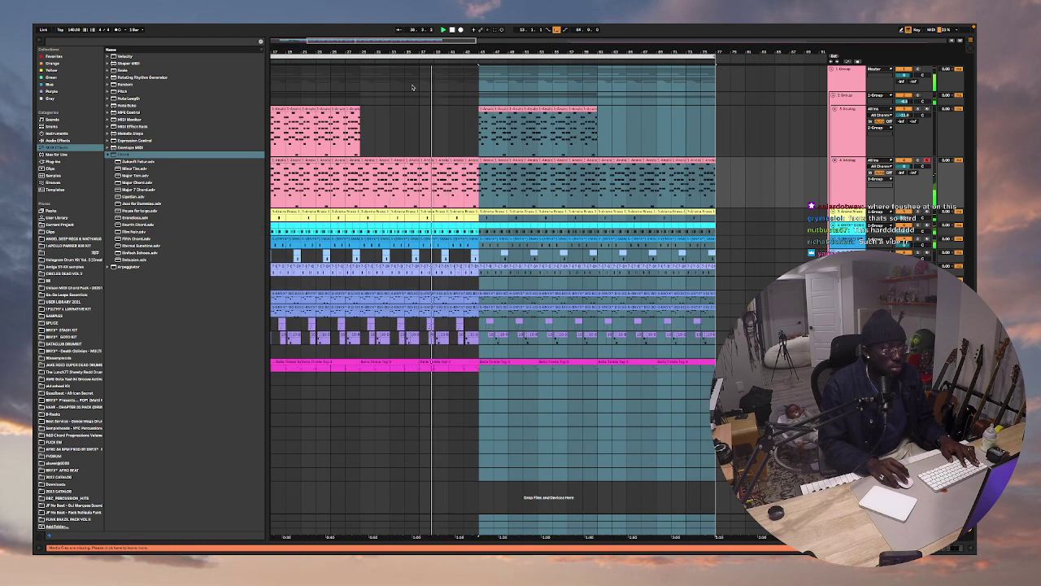
Delete the empty tracks below the magenta track.
scroll(412, 87, "left", 3)
left_click(595, 131)
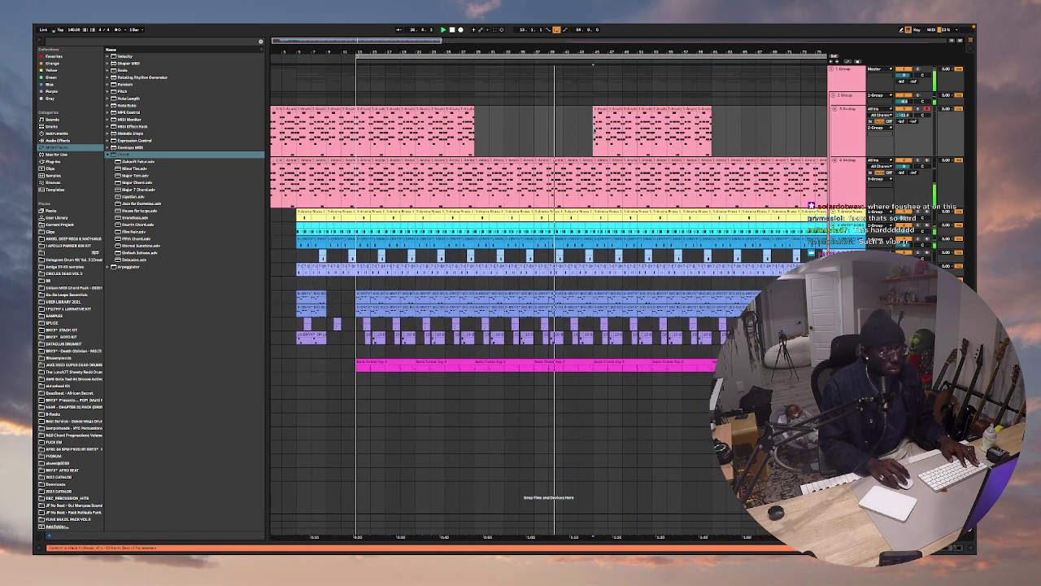
left_click(593, 378)
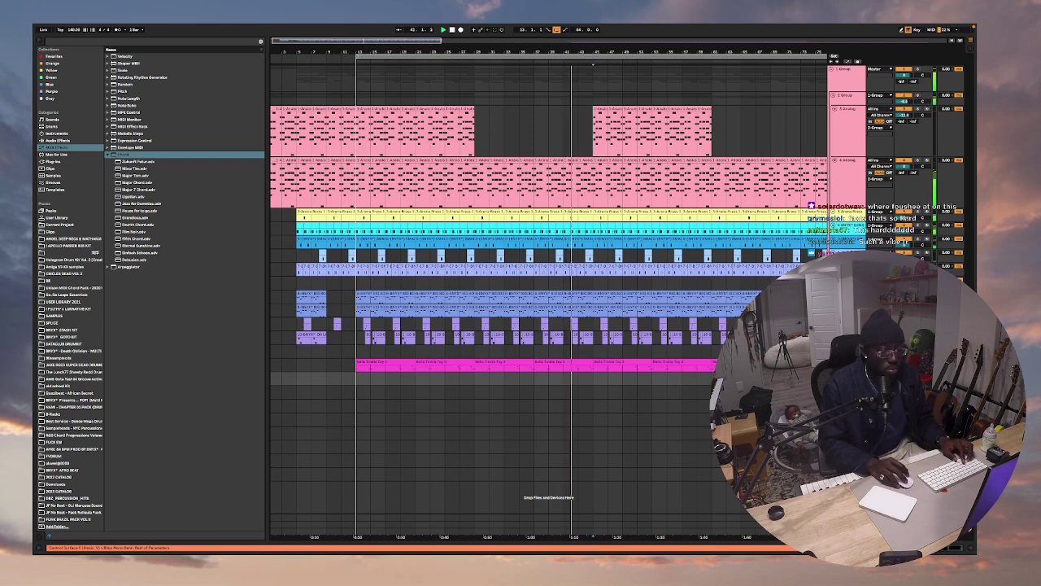
left_click(593, 474)
scroll(593, 474, "left", 1)
left_click(583, 378)
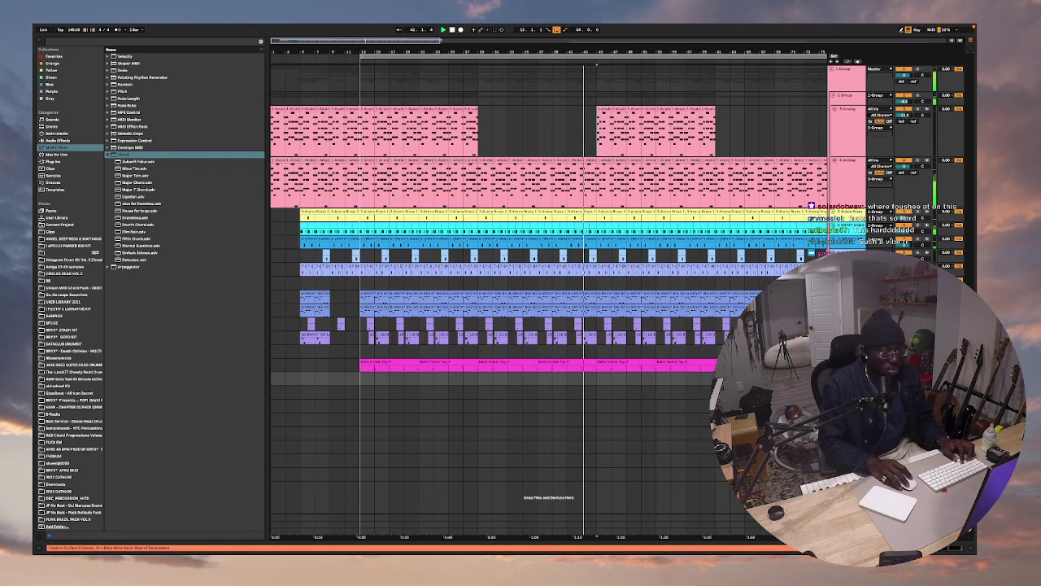
left_click(587, 474)
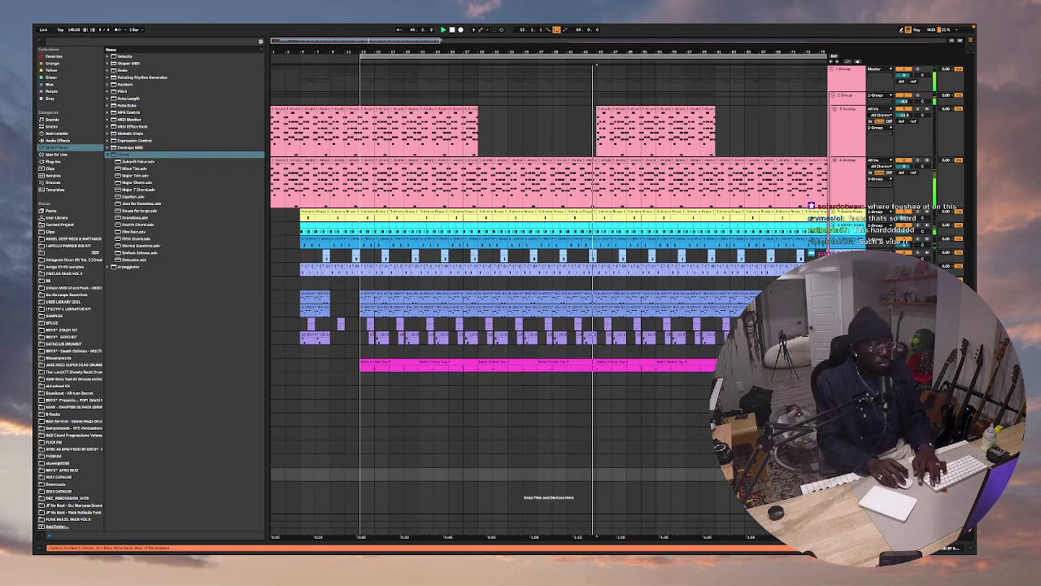
key("Delete")
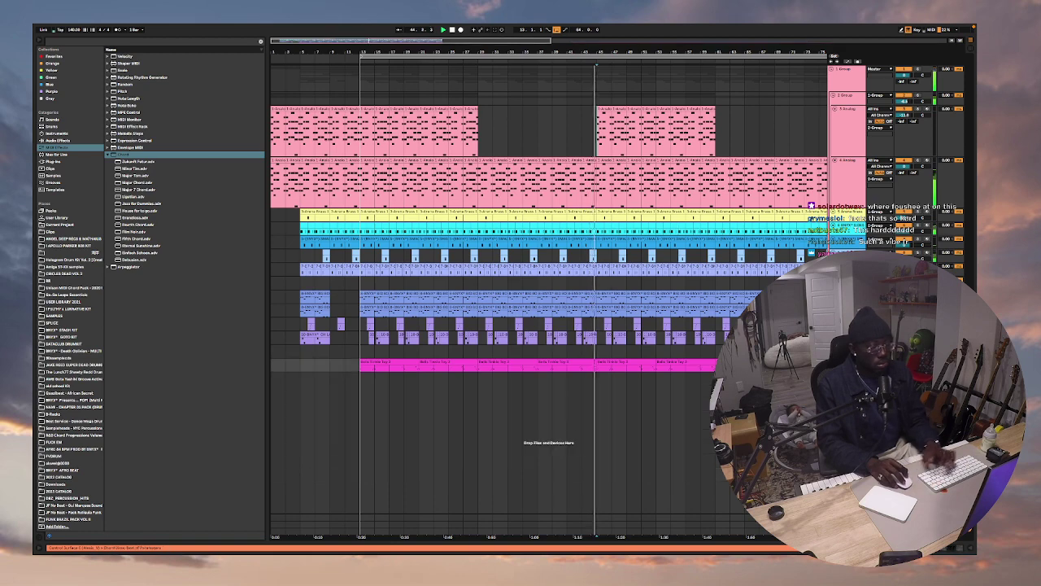
Replace the offline sample in the lower purple drum track's sampler with the first open hat sample found by searching for OPEN.
left_click(604, 161)
left_click(846, 350)
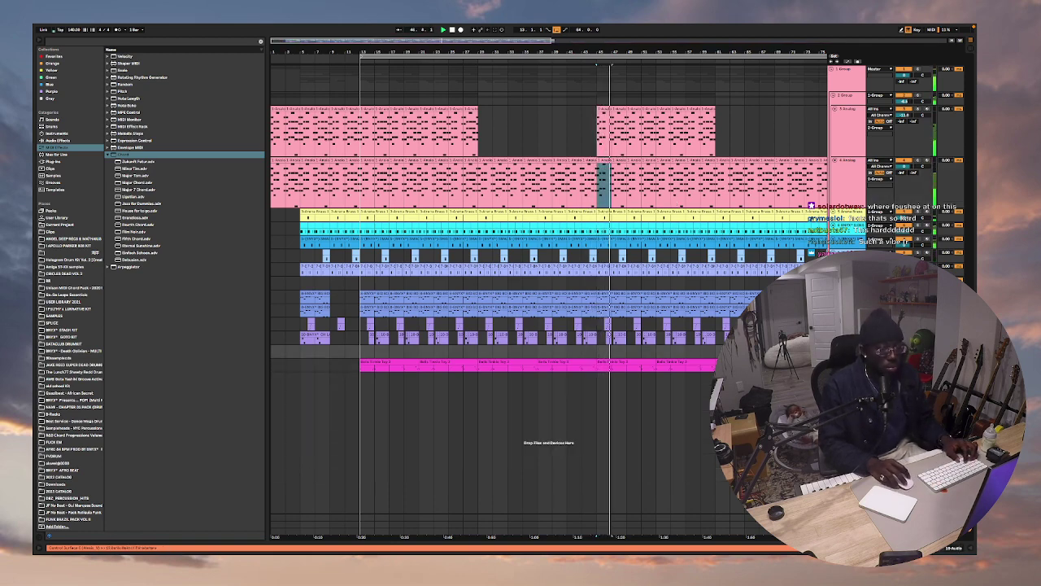
left_click(846, 337)
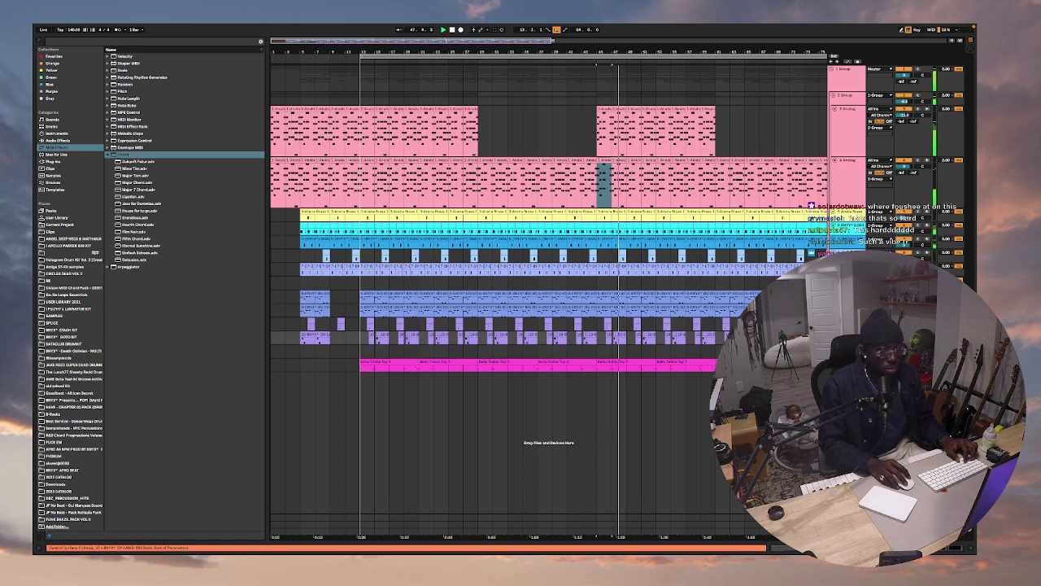
key("shift+Tab")
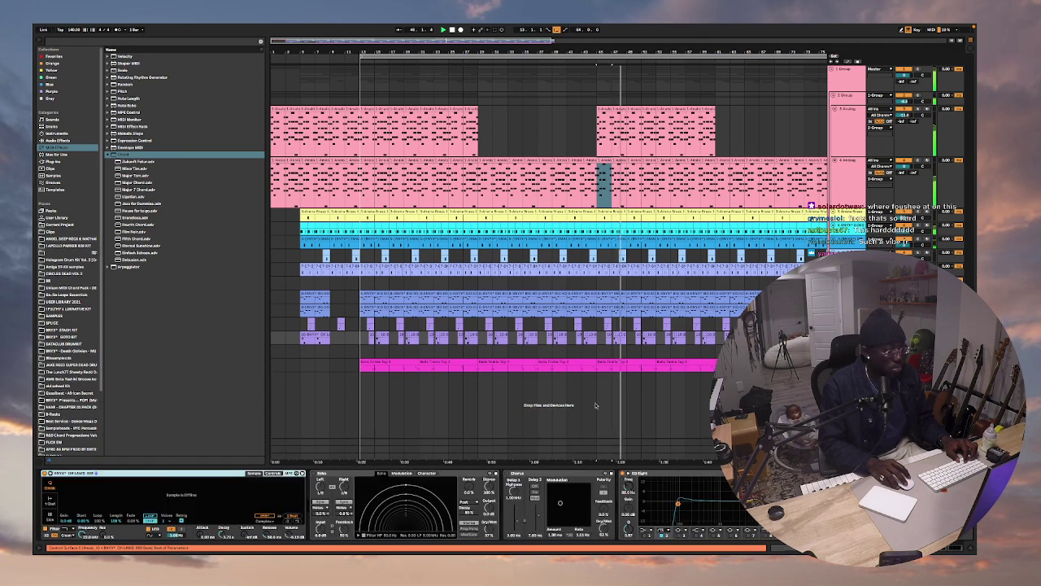
left_click(300, 510)
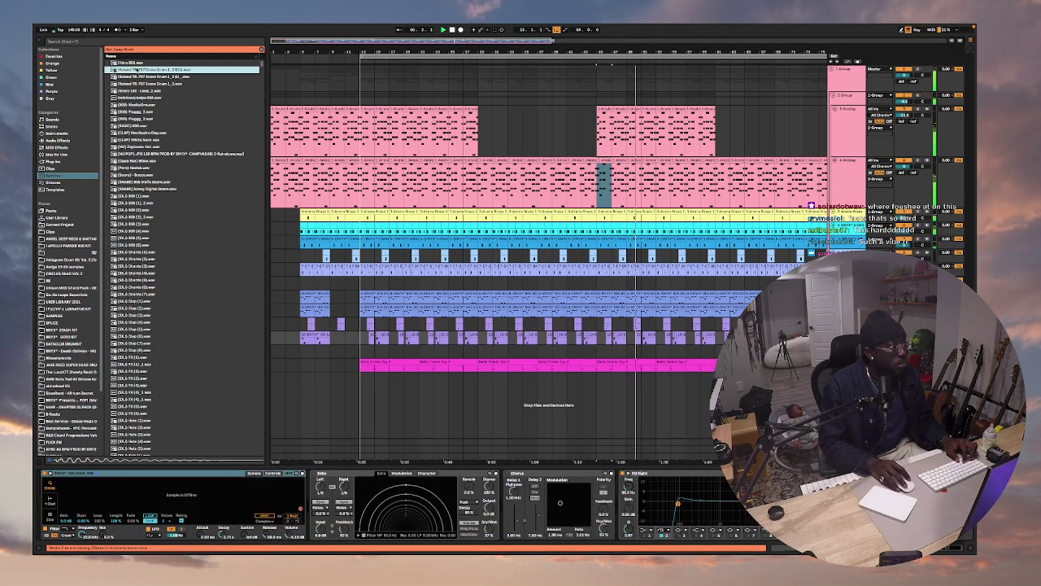
left_click(73, 42)
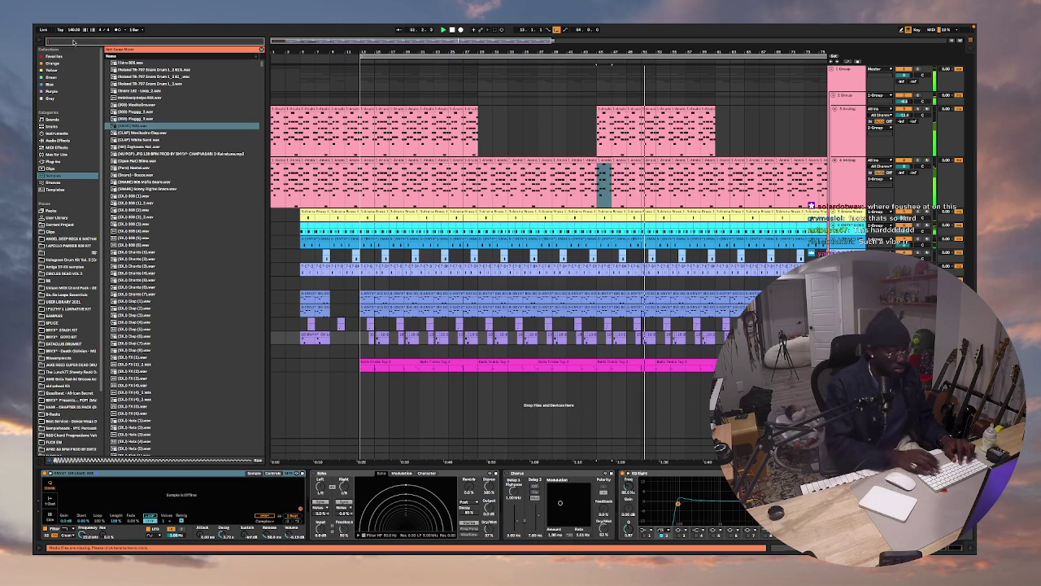
type("OPEN")
double_click(140, 64)
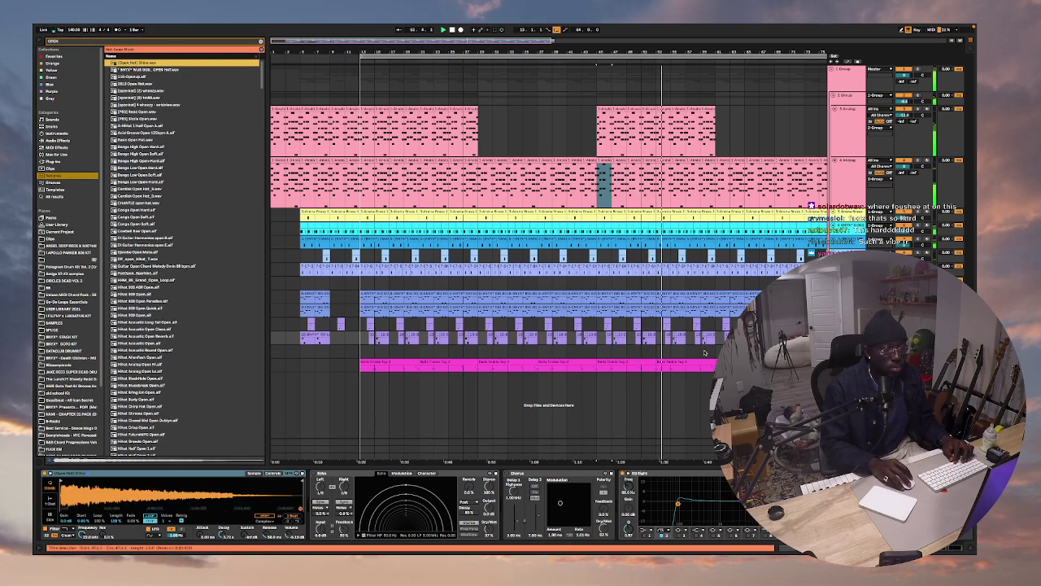
key("q")
Raise the low-cut filter's frequency in the EQ Eight on the open hat track.
key("Up")
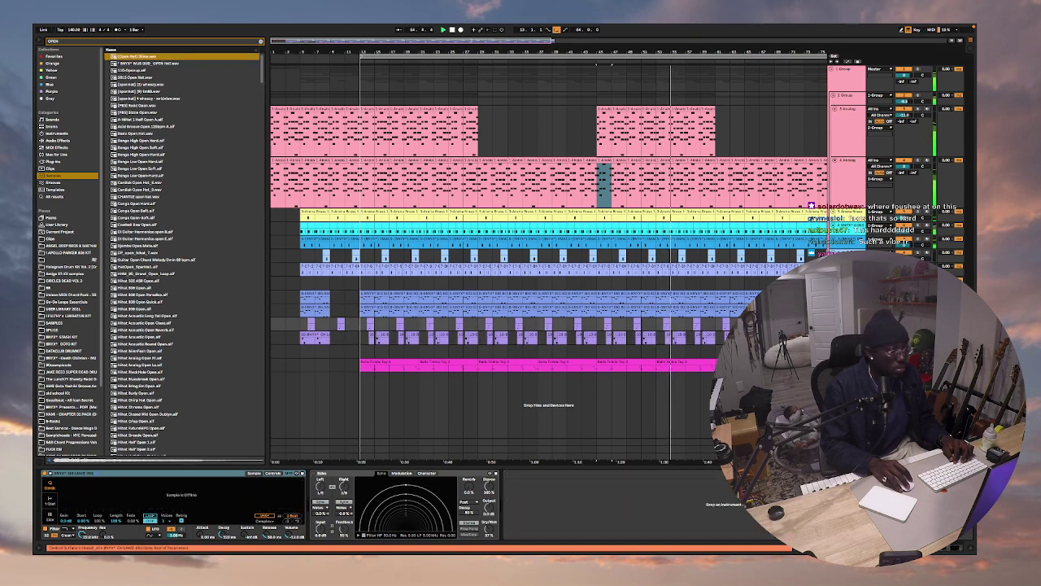
key("Down")
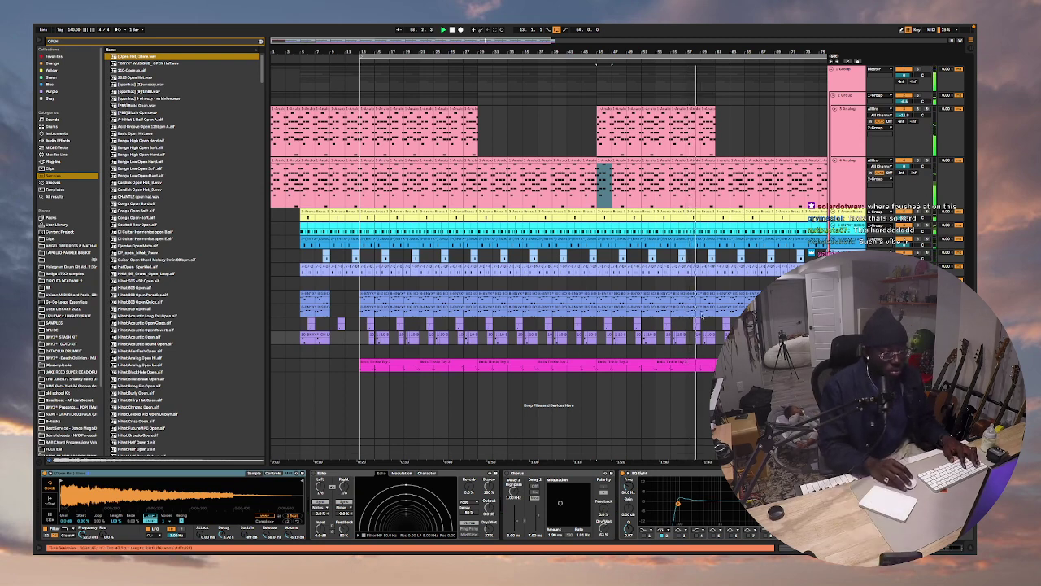
left_click(701, 343)
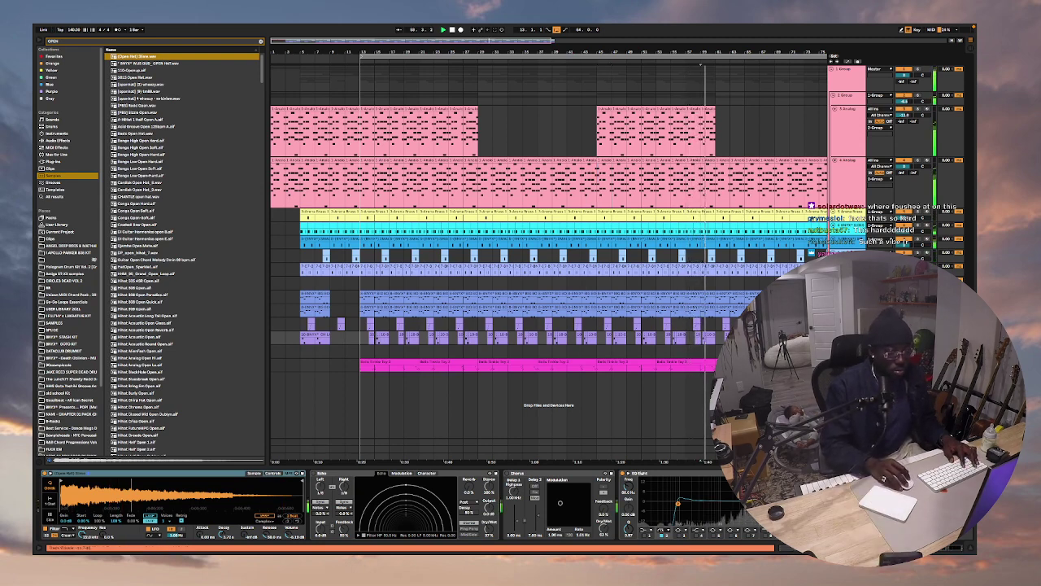
left_click(677, 503)
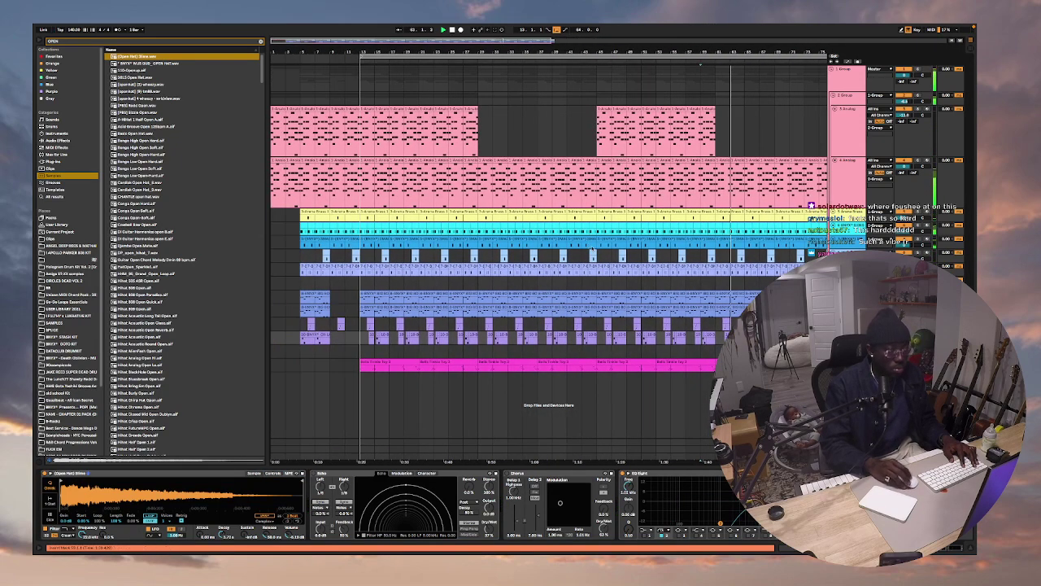
left_click(376, 56)
right_click(376, 57)
left_click(375, 57)
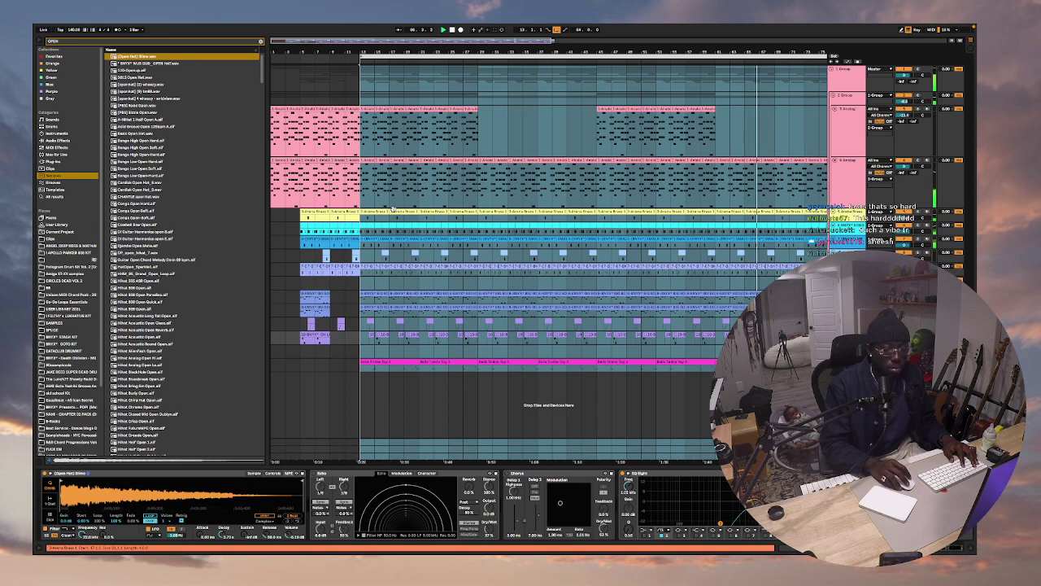
Search the browser for MAIN TAG and insert the tracks of the MAIN TAG set below the magenta track at the arrangement's start.
key("super+f")
type("u")
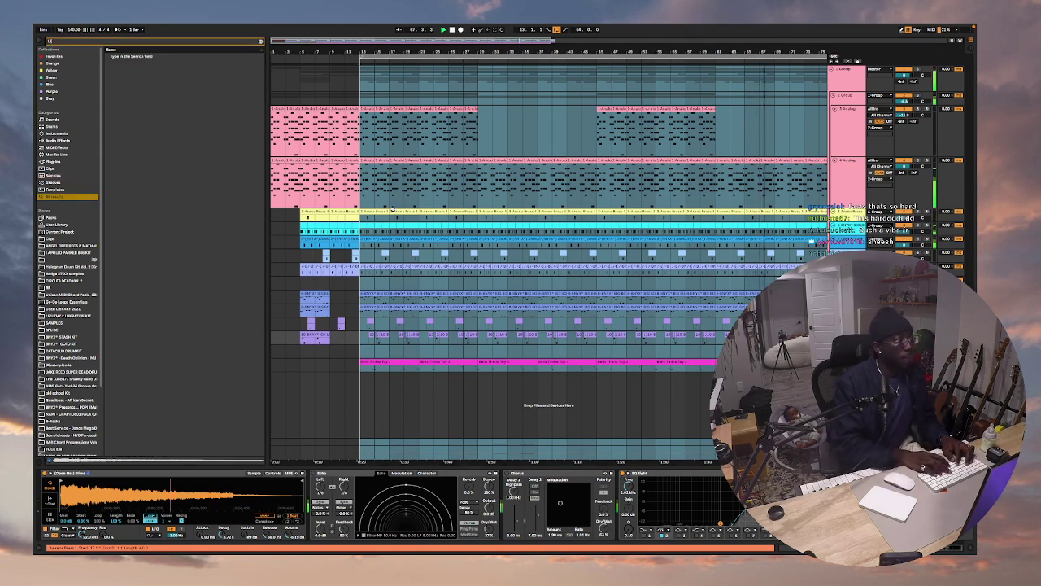
type("H")
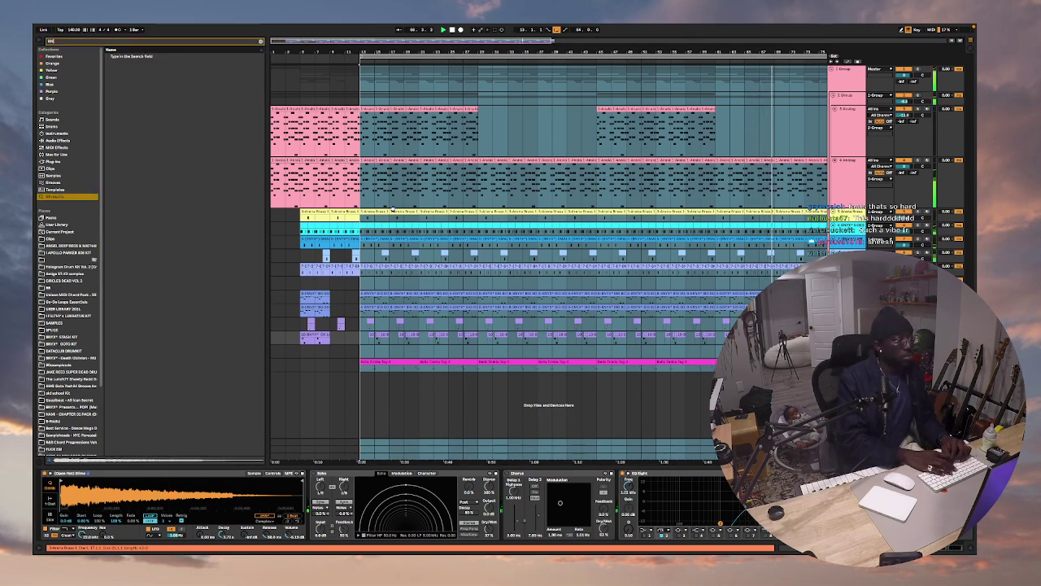
type("Y")
key("BackSpace")
key("BackSpace")
key("BackSpace")
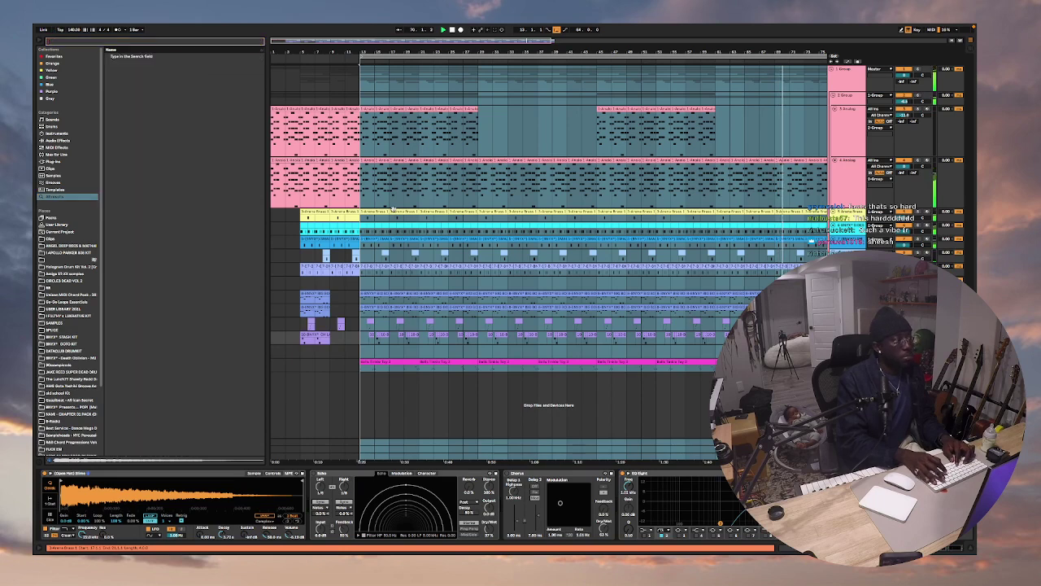
type("MAIN TAG")
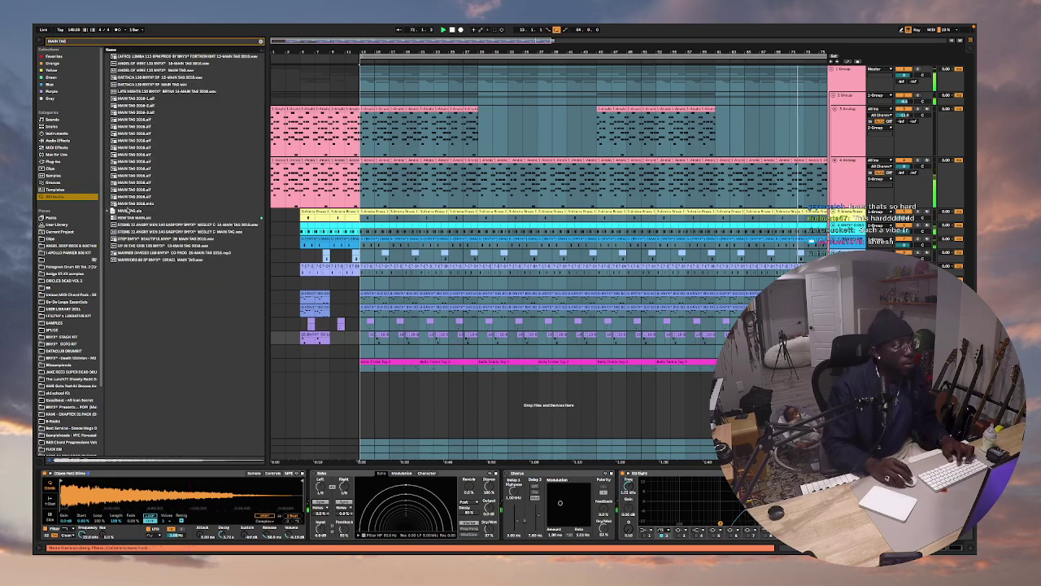
left_click_drag(128, 211, 315, 375)
left_click(272, 364)
left_click(390, 385)
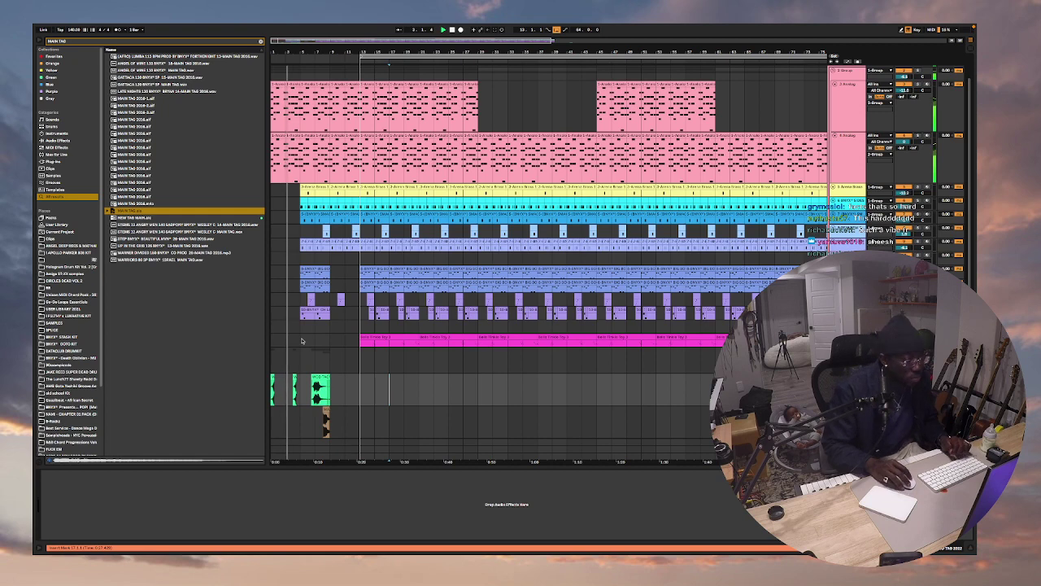
Clear bars 7 to 9 on the tracks from yellow to magenta and delete the time from bars 9 to 13.
left_click_drag(315, 189, 330, 343)
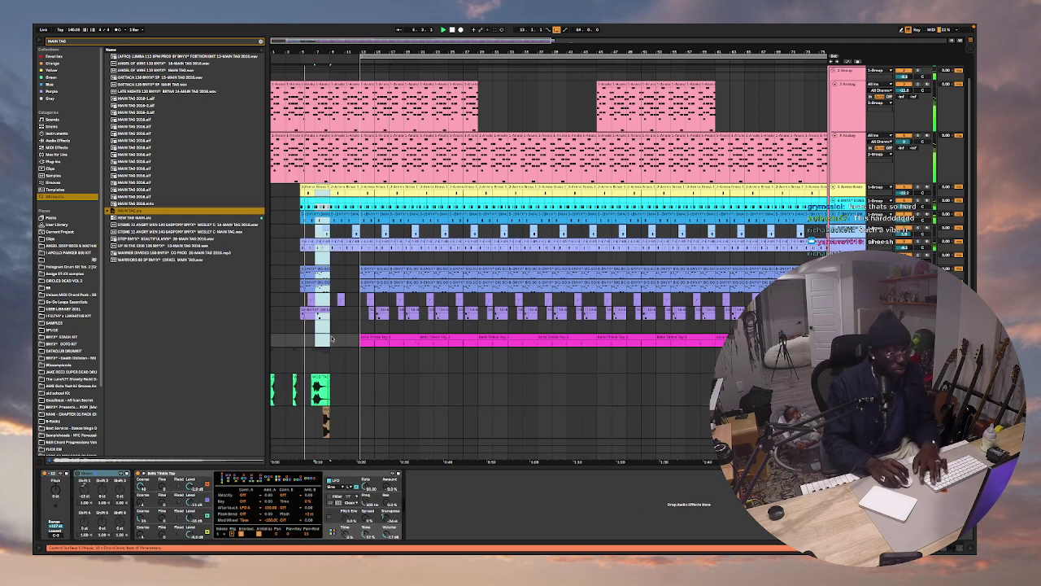
key("Delete")
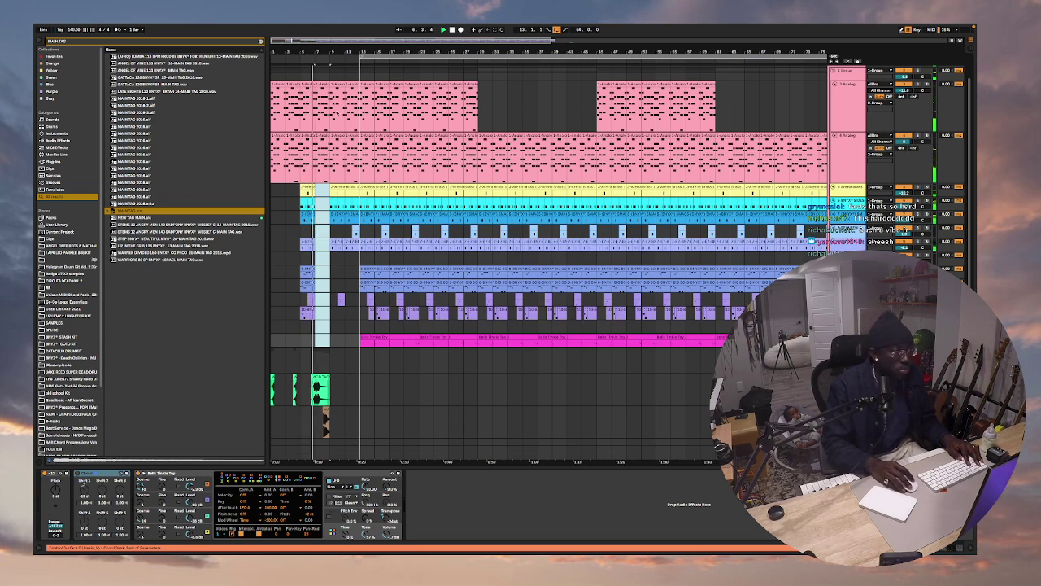
left_click_drag(330, 109, 359, 157)
key("super+shift+Delete")
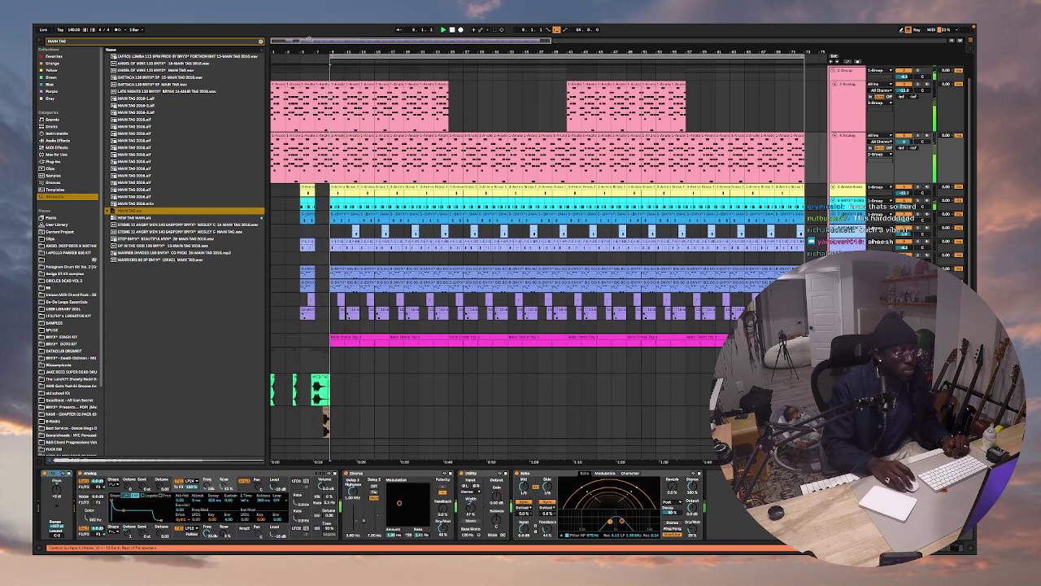
Copy the short slice at the start of bar 9 across all instrument tracks and paste it just before bar 9 as a pickup.
left_click_drag(297, 42, 277, 85)
left_click(432, 108)
key("space")
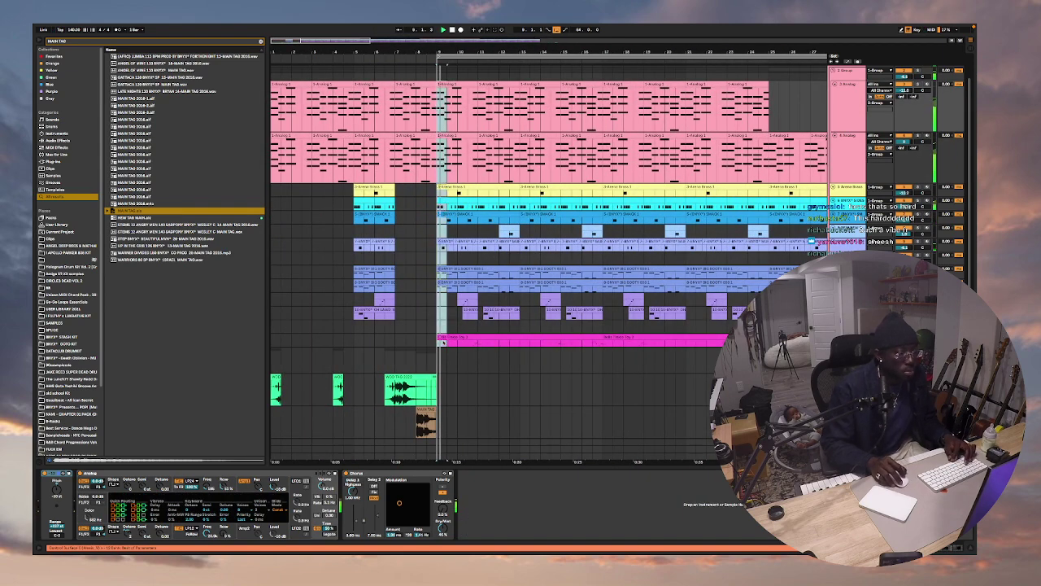
left_click(443, 342)
key("space")
scroll(444, 342, "up", 1)
left_click_drag(443, 344, 435, 109)
left_click(429, 117)
key("super+v")
key("space")
Play back the intro with the producer tags to check the transition into bar 9.
left_click(348, 122)
key("space")
key("space")
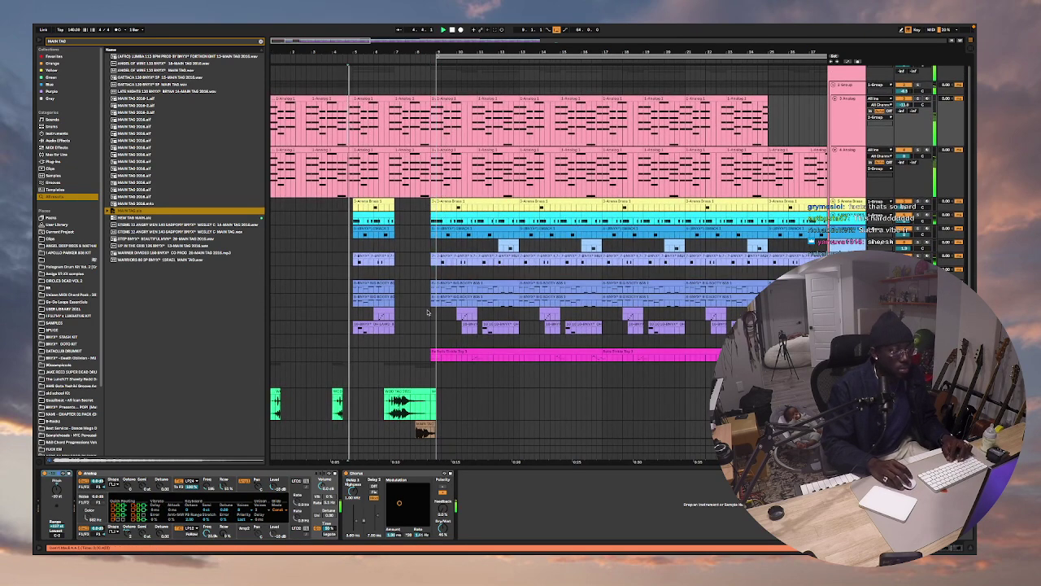
scroll(417, 300, "down", 2)
left_click(430, 370)
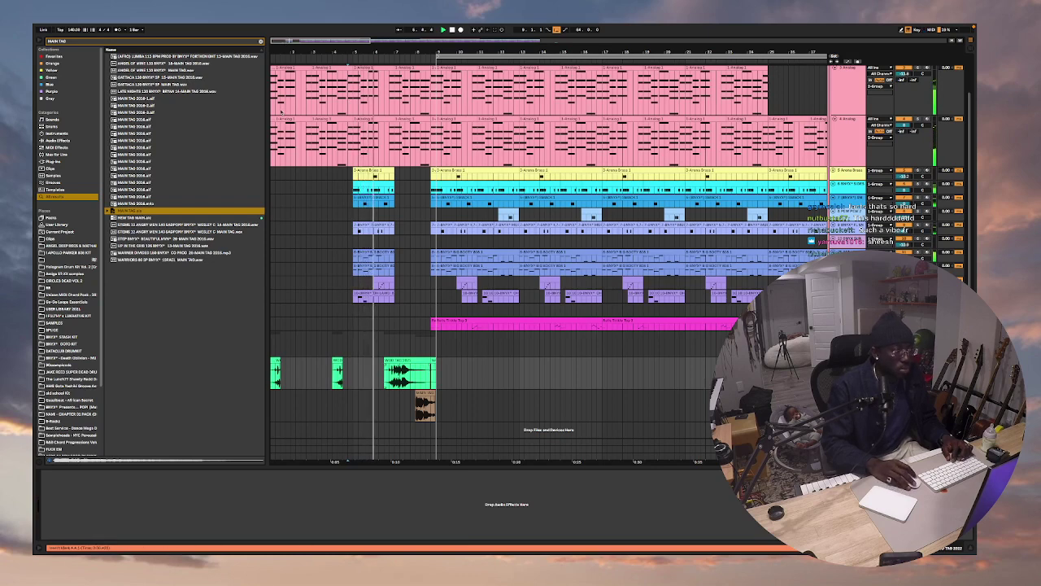
left_click(302, 119)
key("space")
key("space")
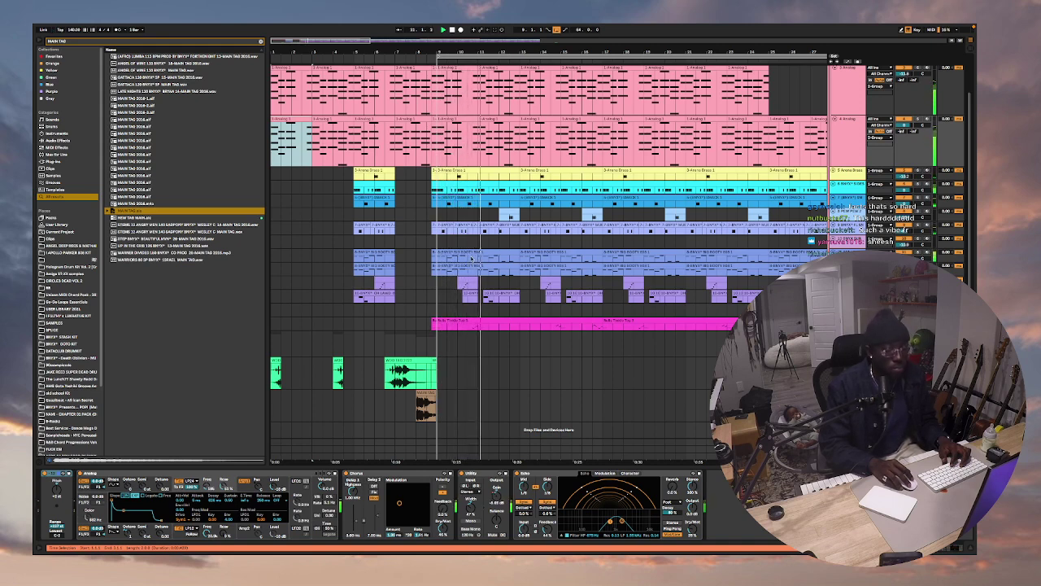
Copy the short slice of the magenta clip just before bar 17 and paste it just before bar 9 as a pickup.
left_click(357, 179)
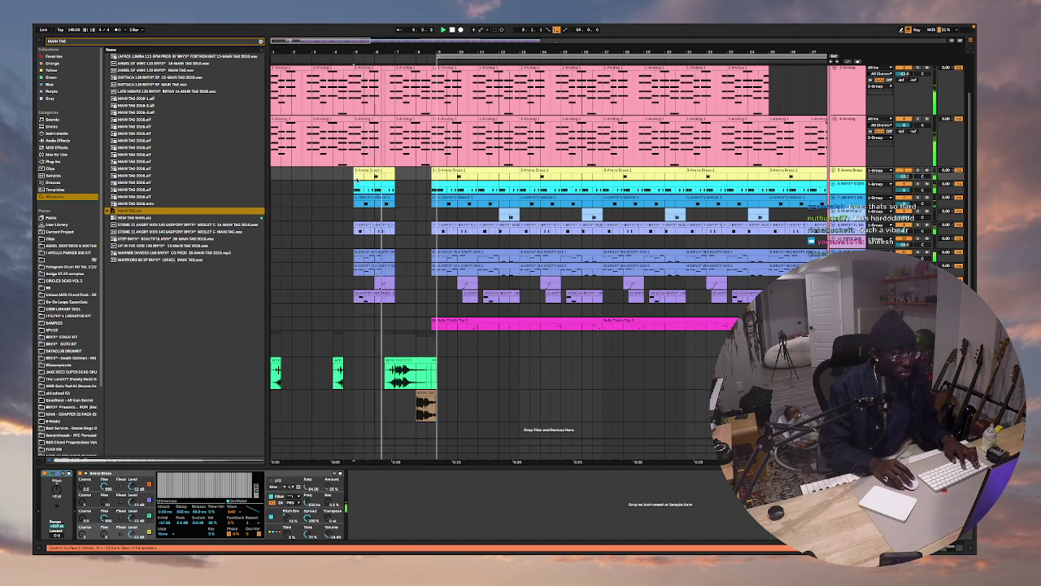
left_click(467, 327)
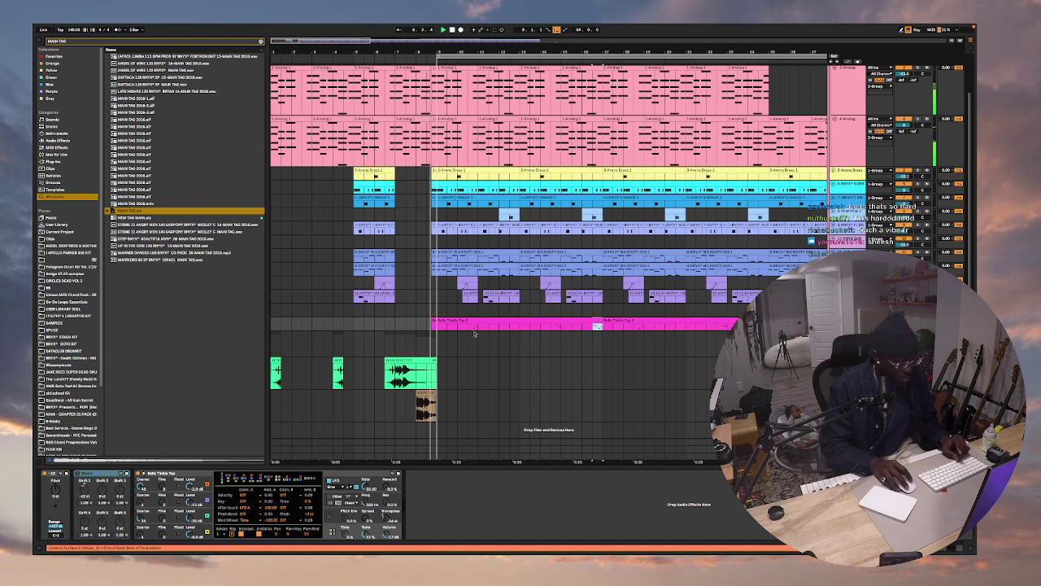
left_click(428, 324)
key("space")
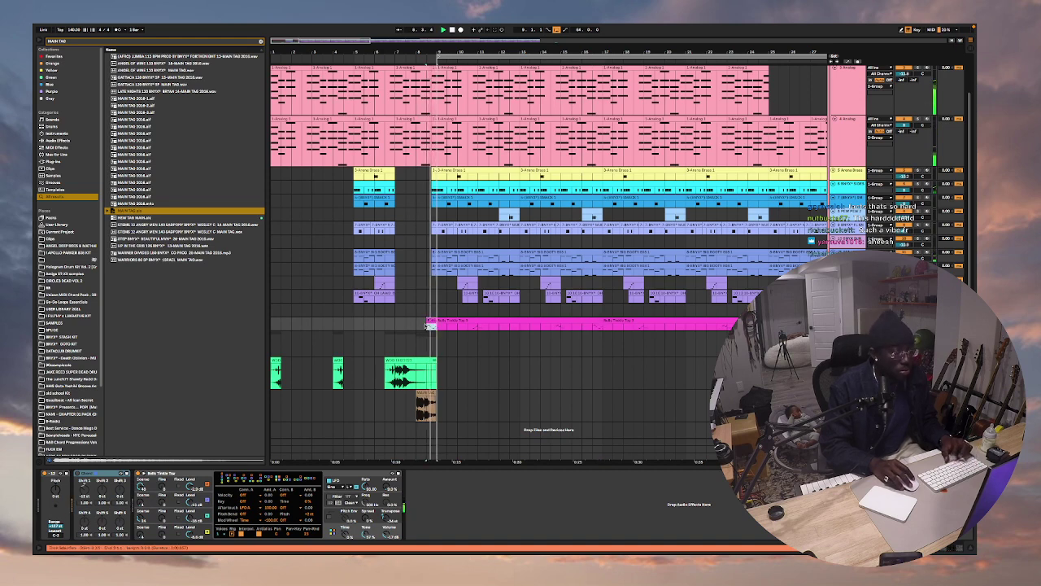
Play back the arrangement from bar 5 to check how the magenta pickup leads into bar 9.
left_click(417, 324)
key("space")
key("space")
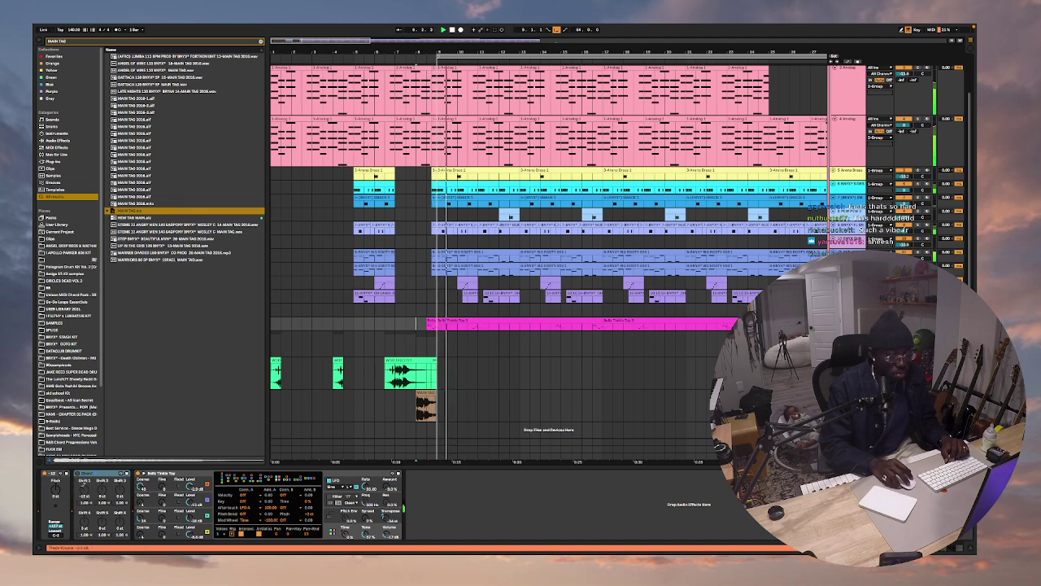
left_click(354, 308)
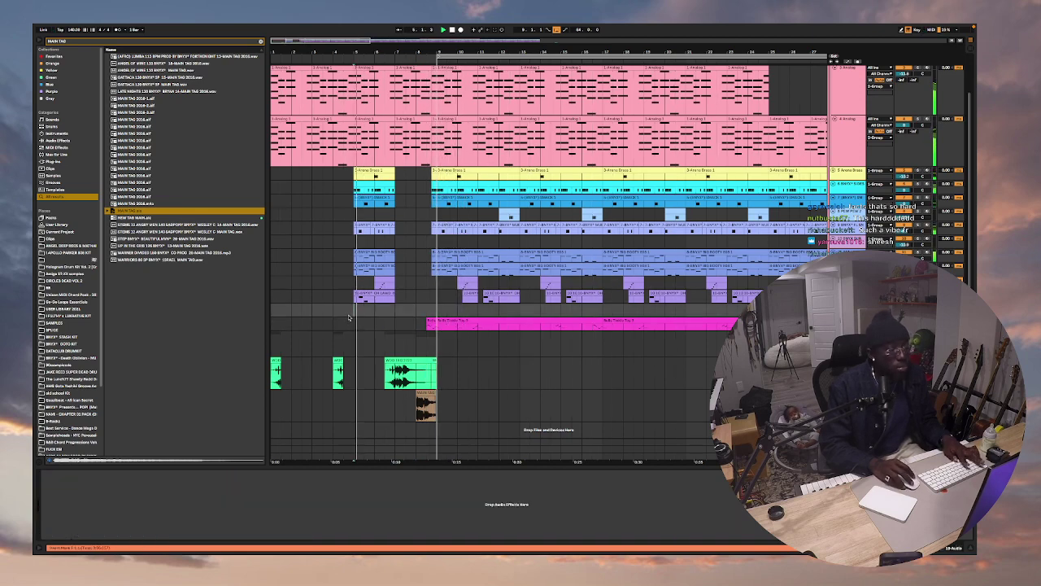
key("Down")
key("Up")
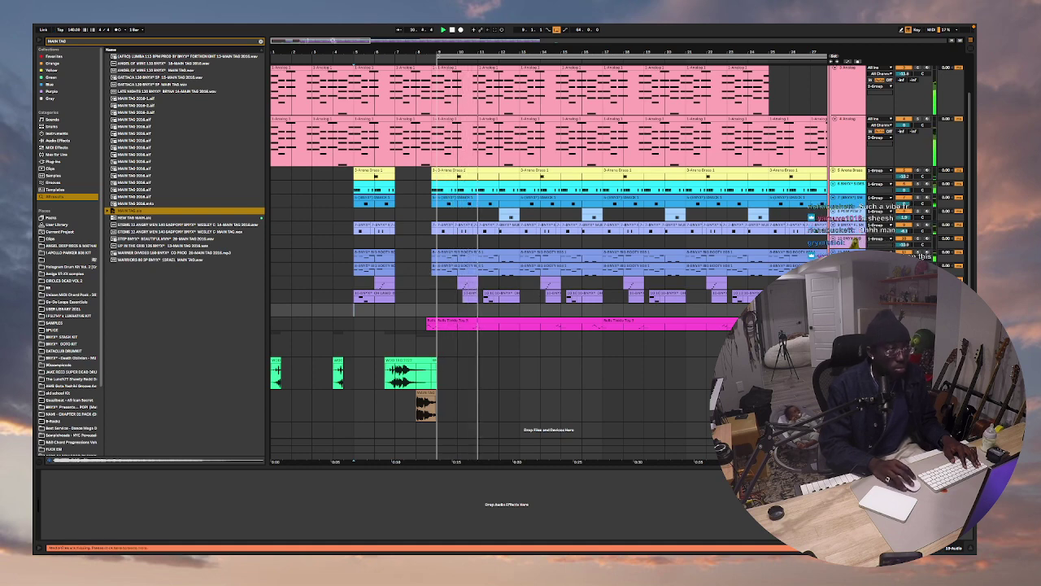
Collapse the nested pink group and the main instrument group to get a compact overview of the arrangement.
key("minus")
scroll(449, 76, "up", 3)
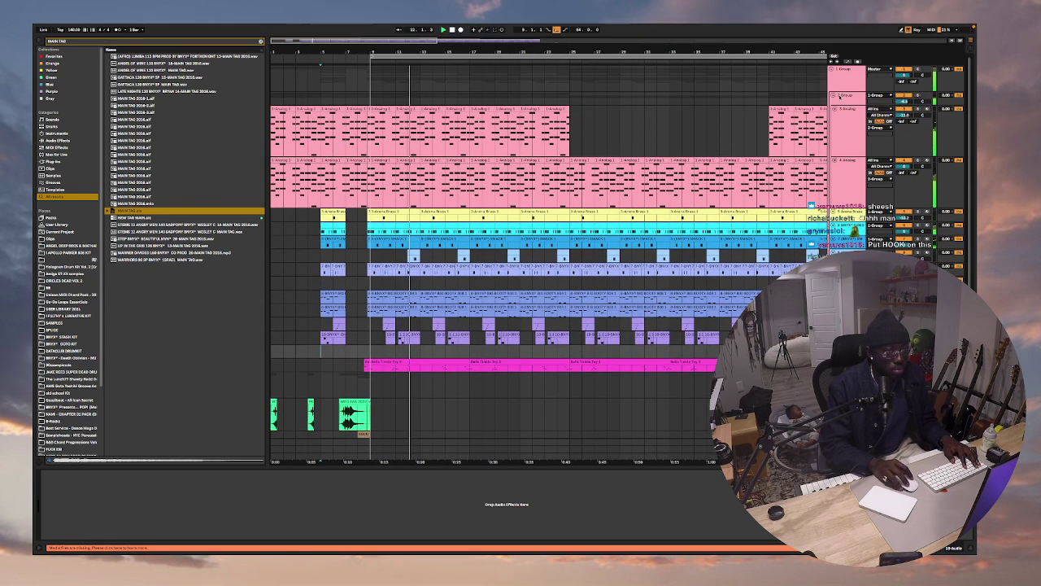
left_click(833, 95)
left_click(836, 74)
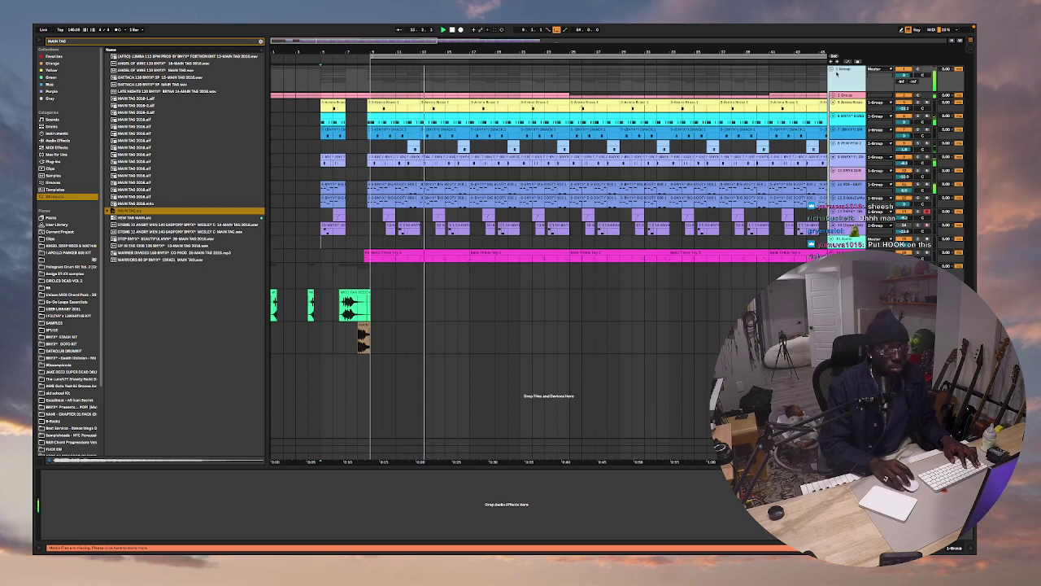
left_click(837, 72)
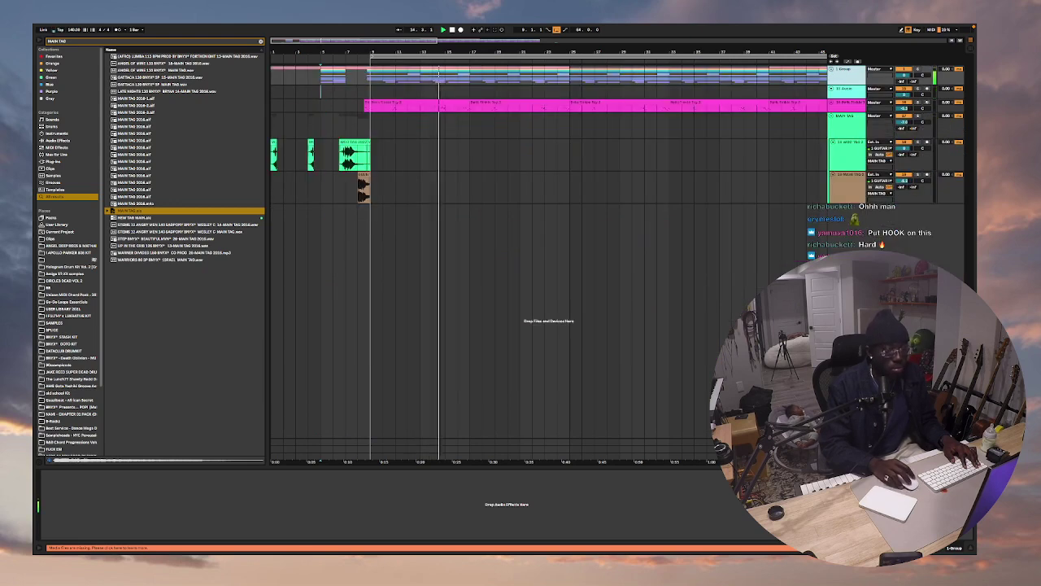
Show the master track's effects and raise the gain of its Limiter during playback.
left_click(846, 455)
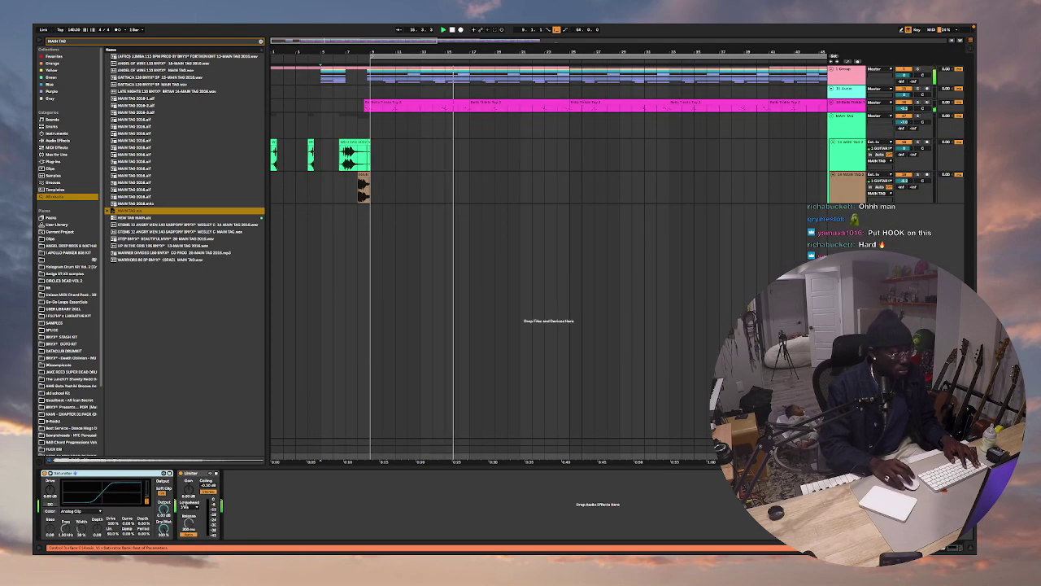
left_click_drag(187, 488, 187, 479)
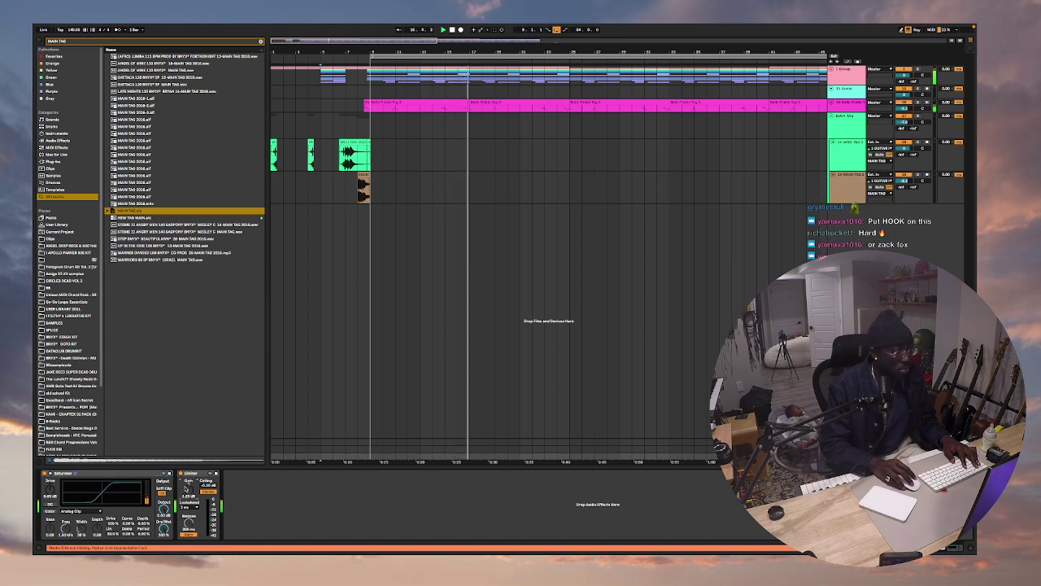